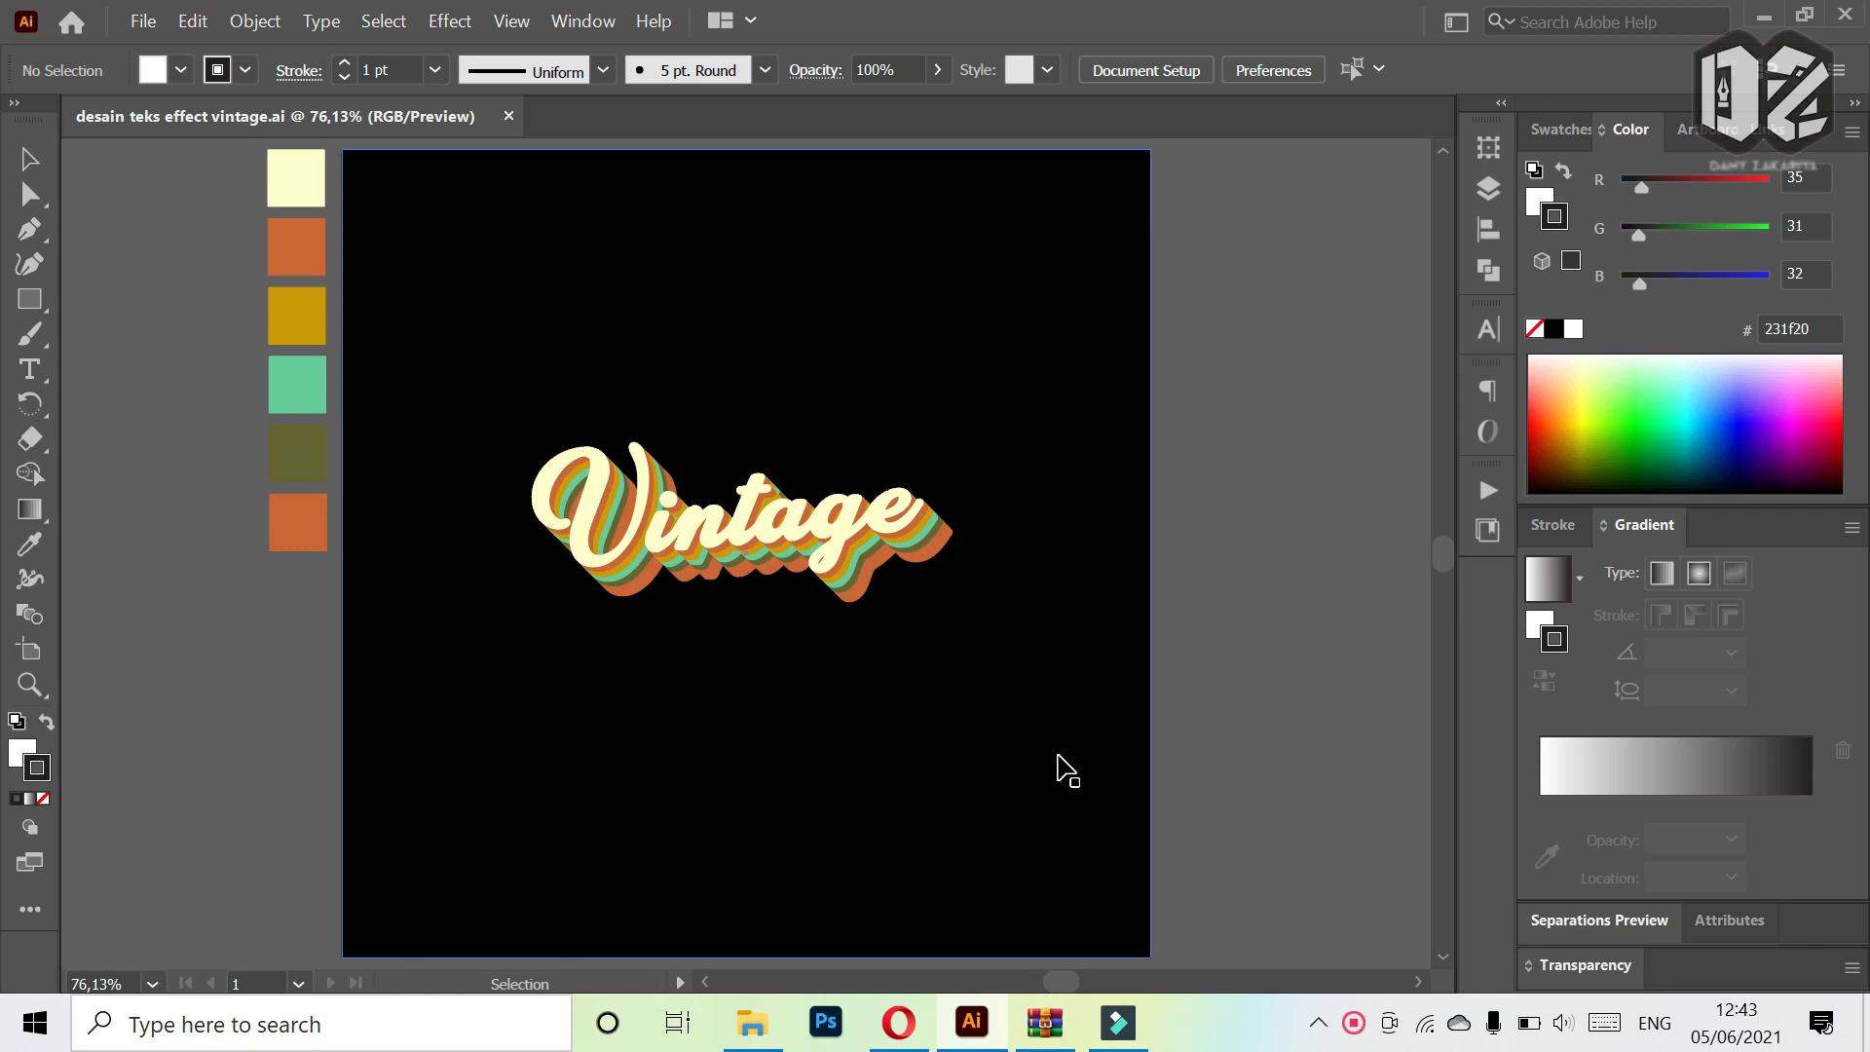
# - Switch to WinRAR to view the contents of the cinderela.zip font archive, and return to Illustrator
pyautogui.click(1046, 1024)
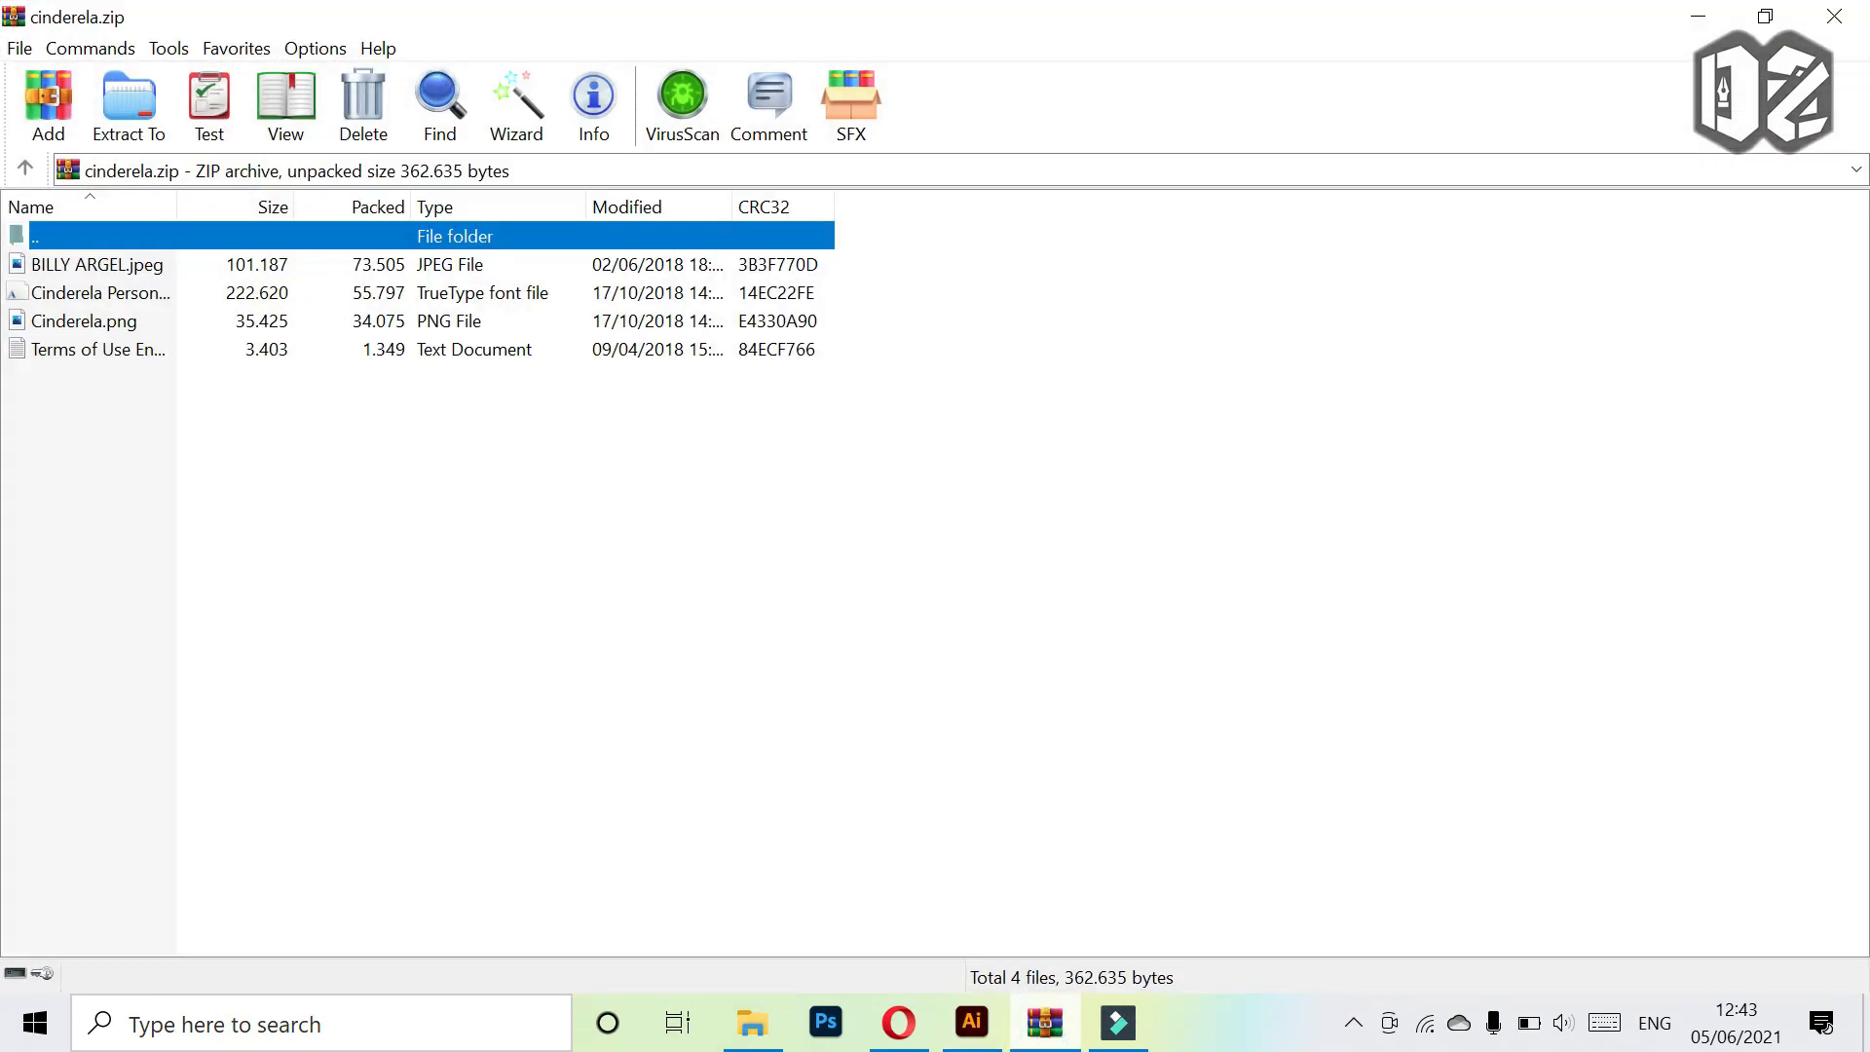
pyautogui.click(1046, 1025)
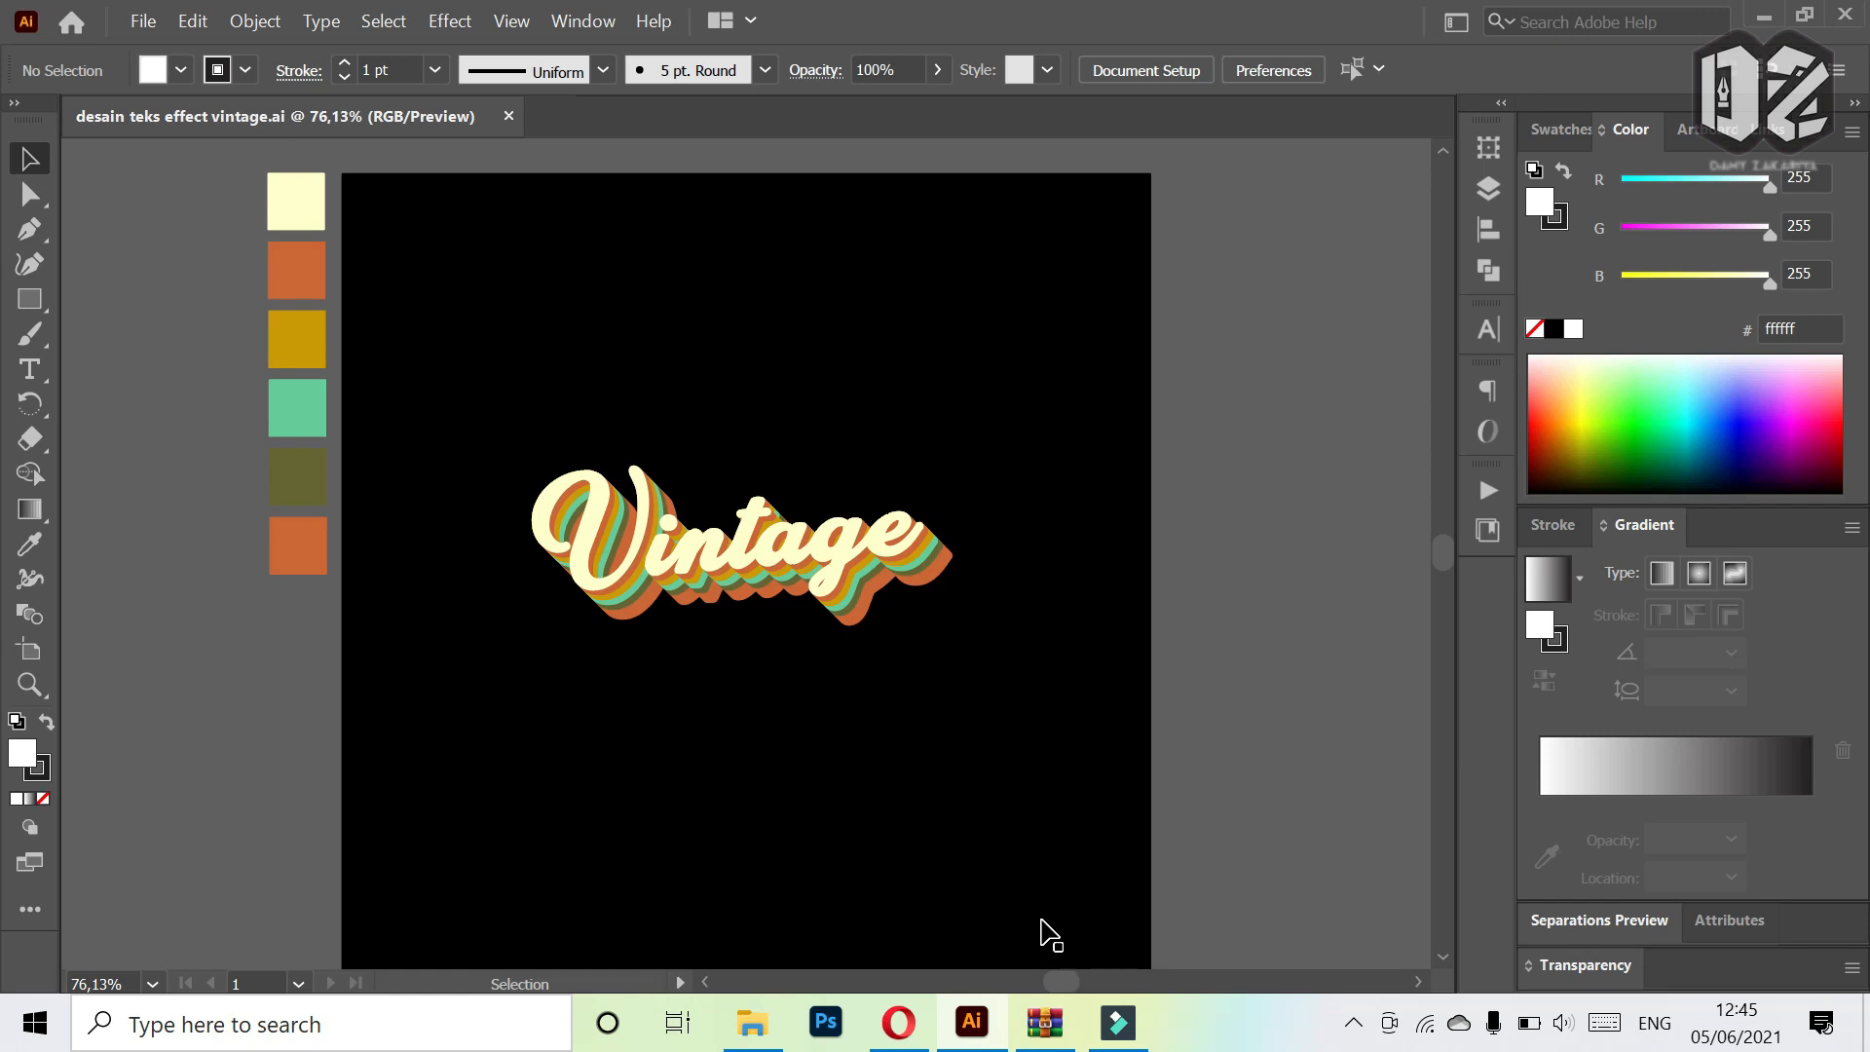
# - Create a new 500 x 500 px document in RGB Color mode with 300 ppi raster effects
pyautogui.hotkey('ctrl', 'n')
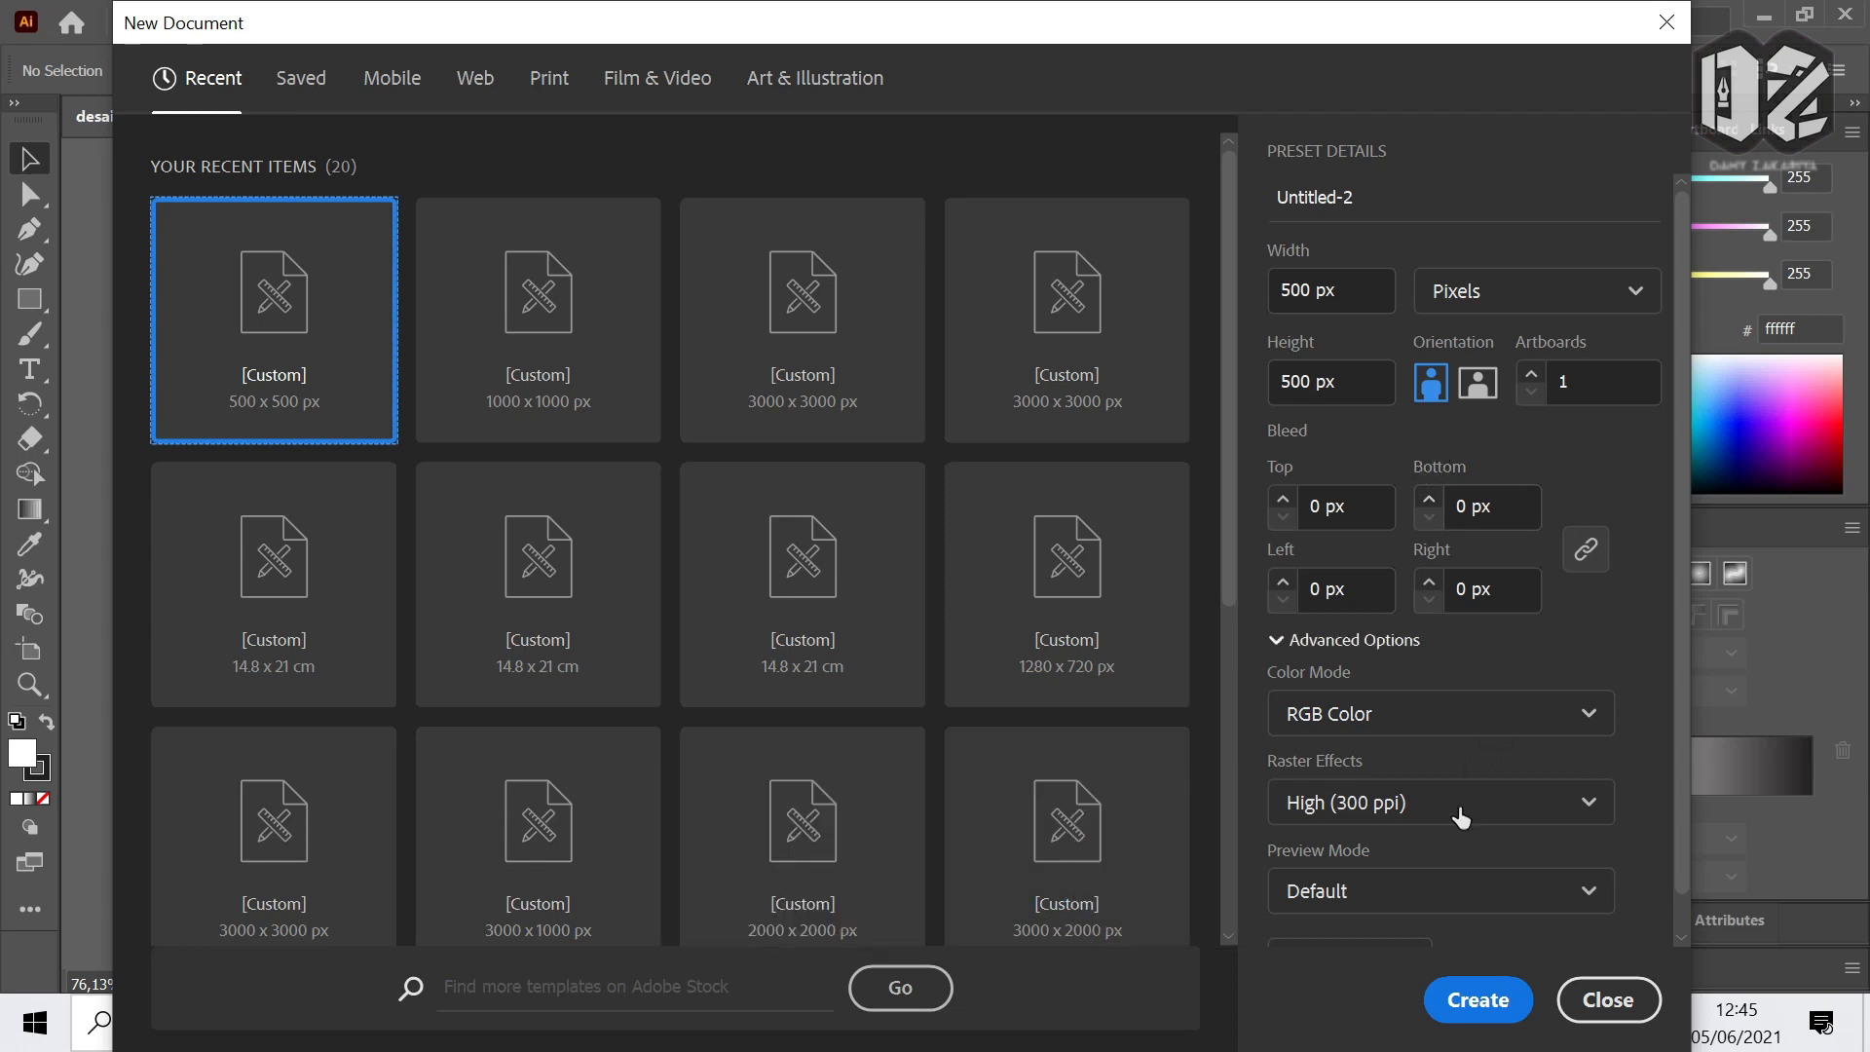
pyautogui.click(1484, 1003)
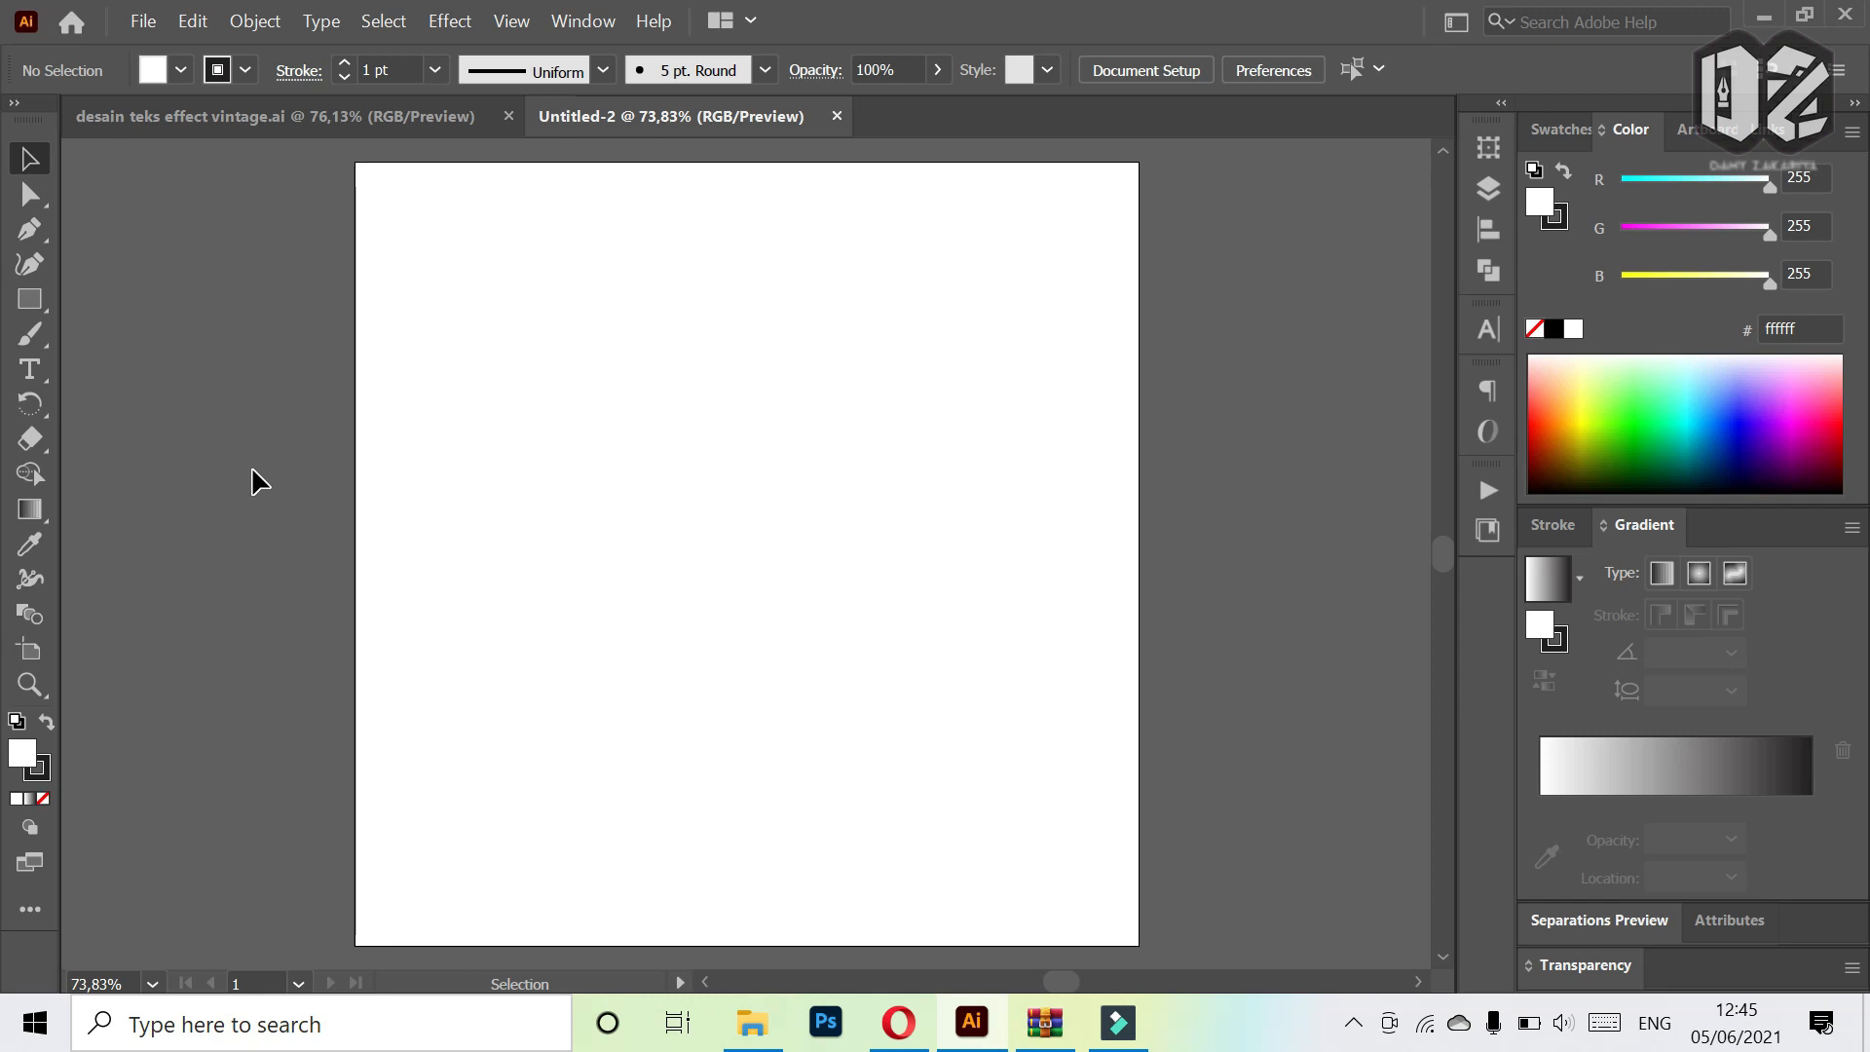
# - Draw a small square just outside the artboard's upper-left corner and remove its stroke
pyautogui.click(30, 298)
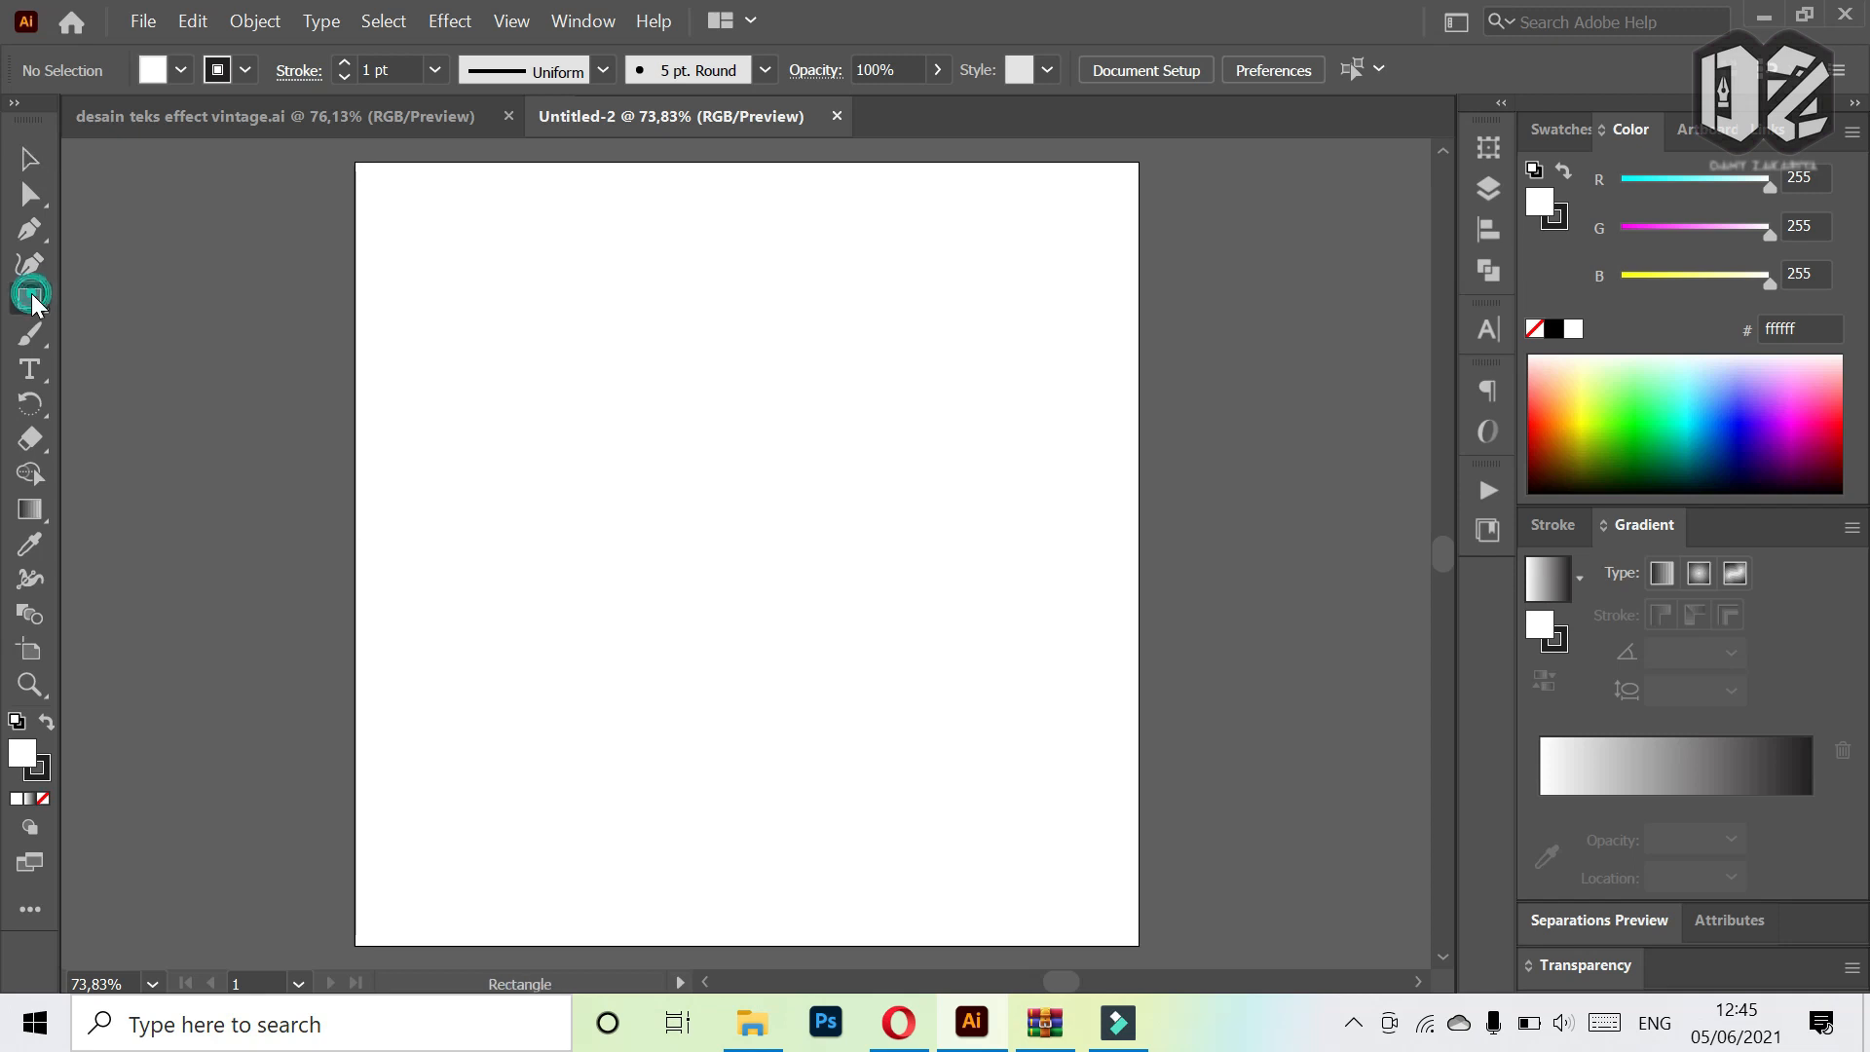
pyautogui.moveTo(289, 169); pyautogui.dragTo(349, 219)
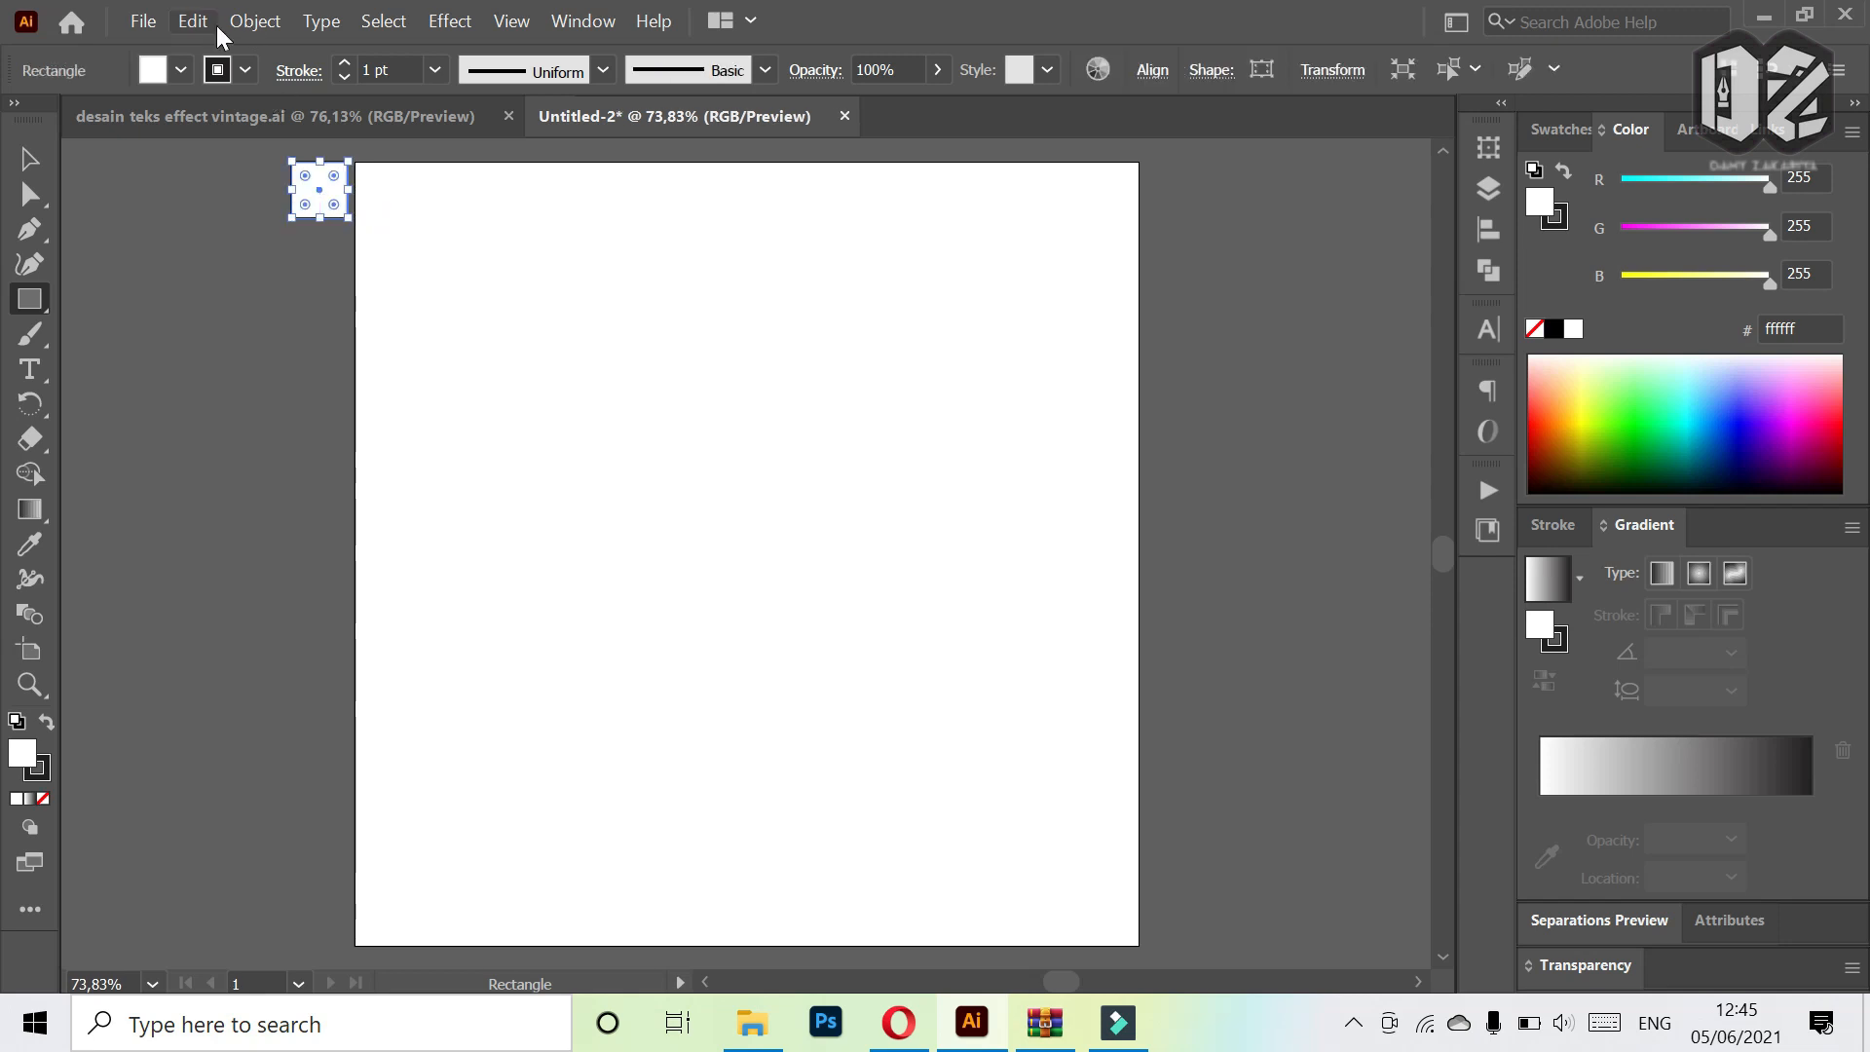
pyautogui.click(245, 69)
pyautogui.click(23, 124)
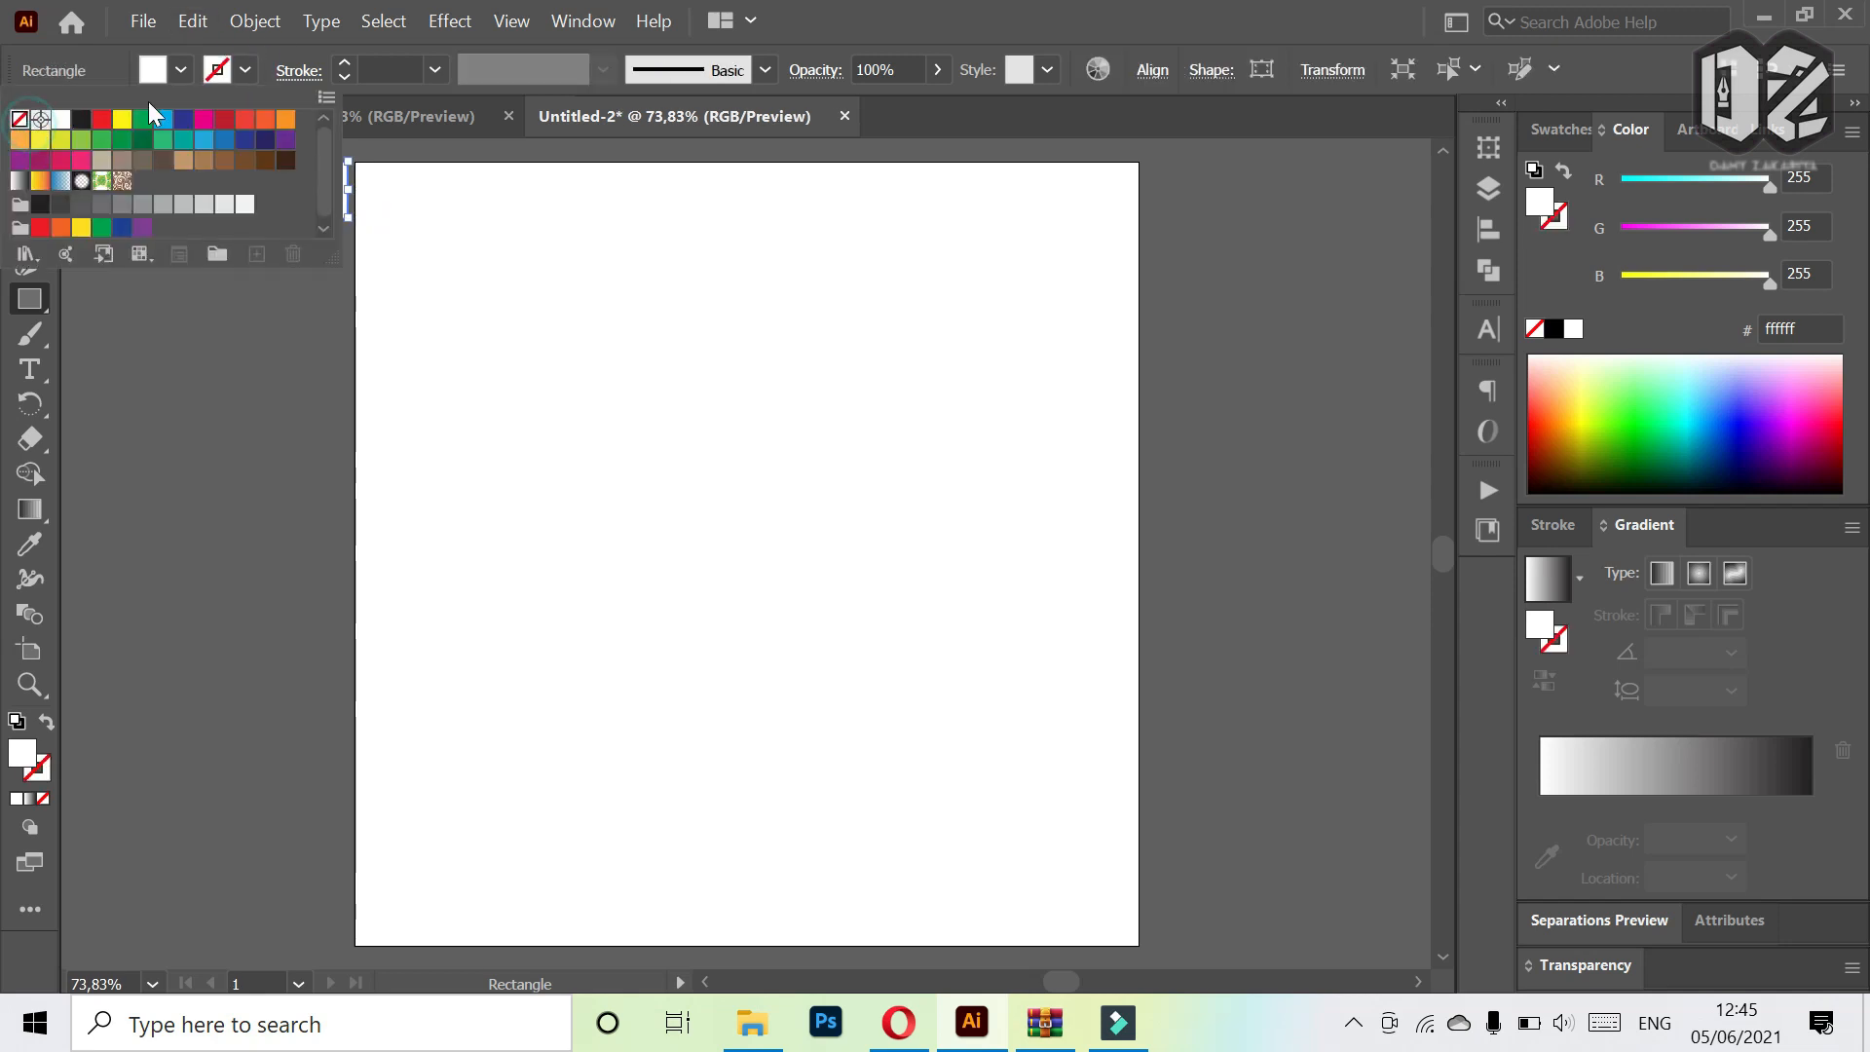
# - Fill the small square with the pale yellow colour #ffffcc
pyautogui.doubleClick(23, 755)
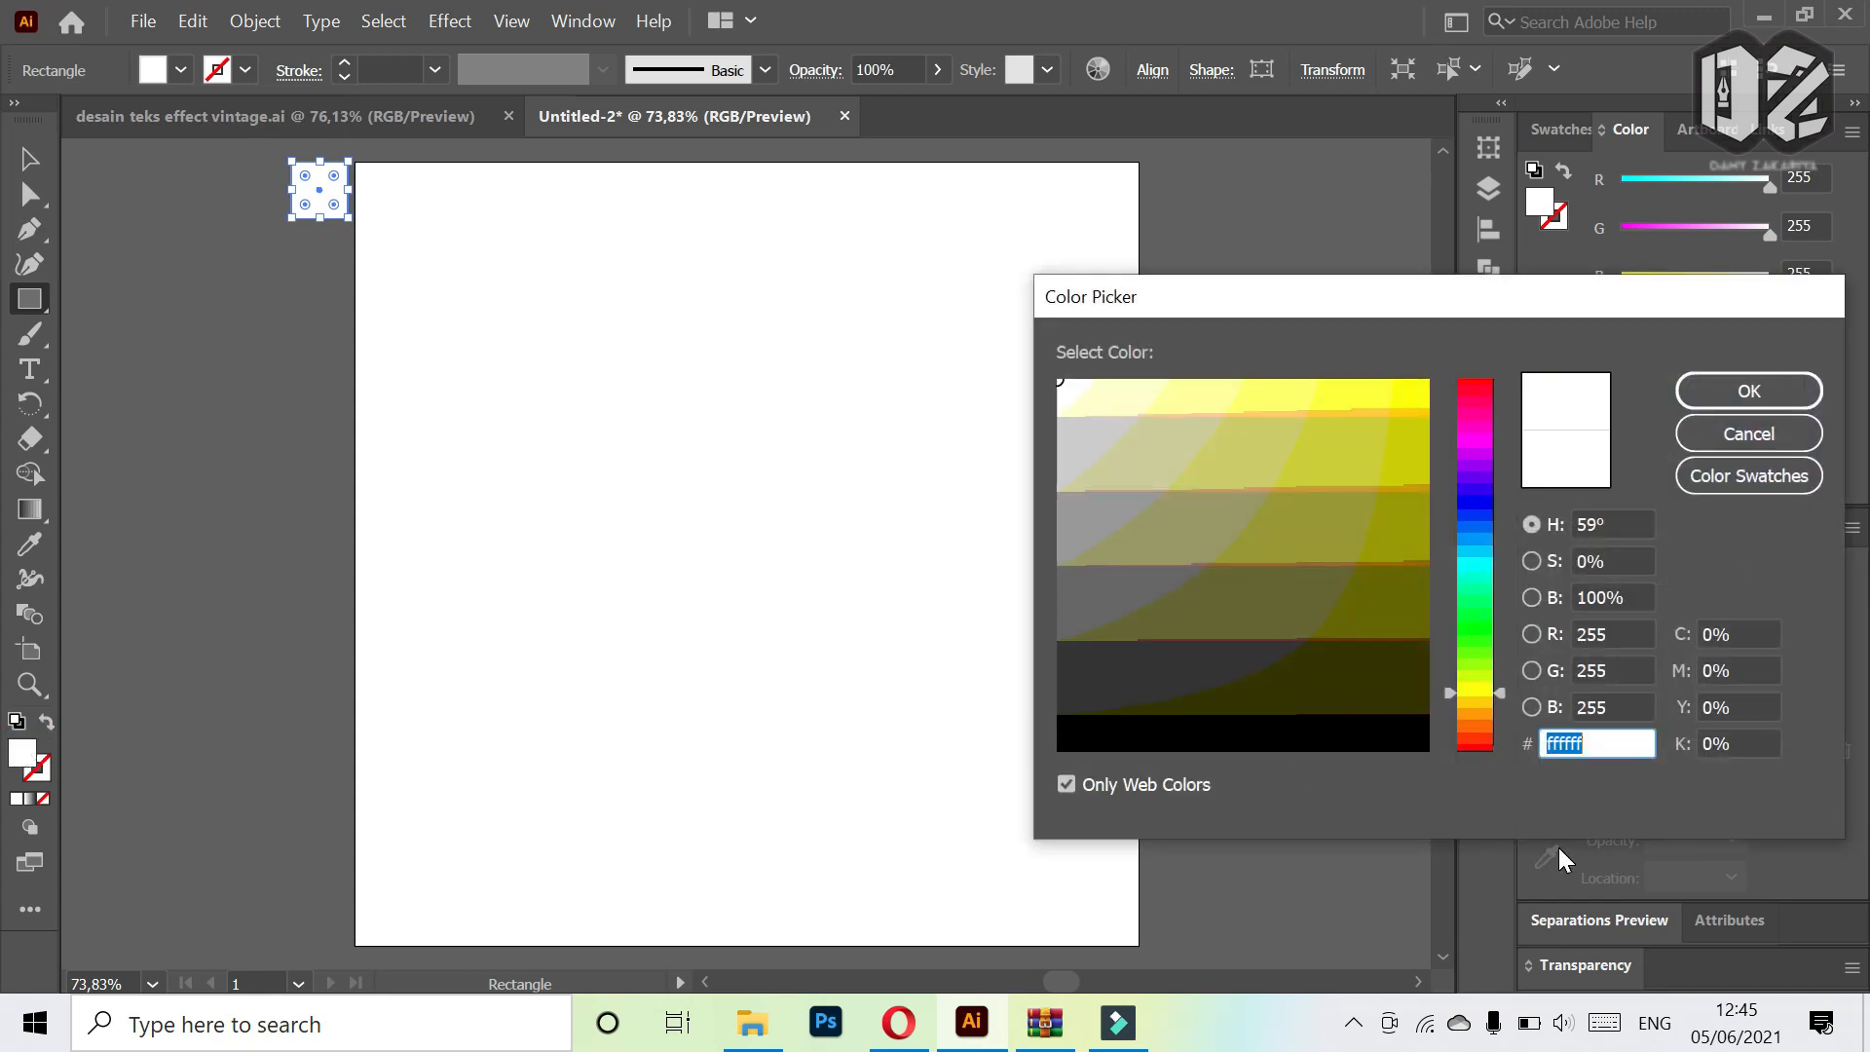
pyautogui.write('ffff')
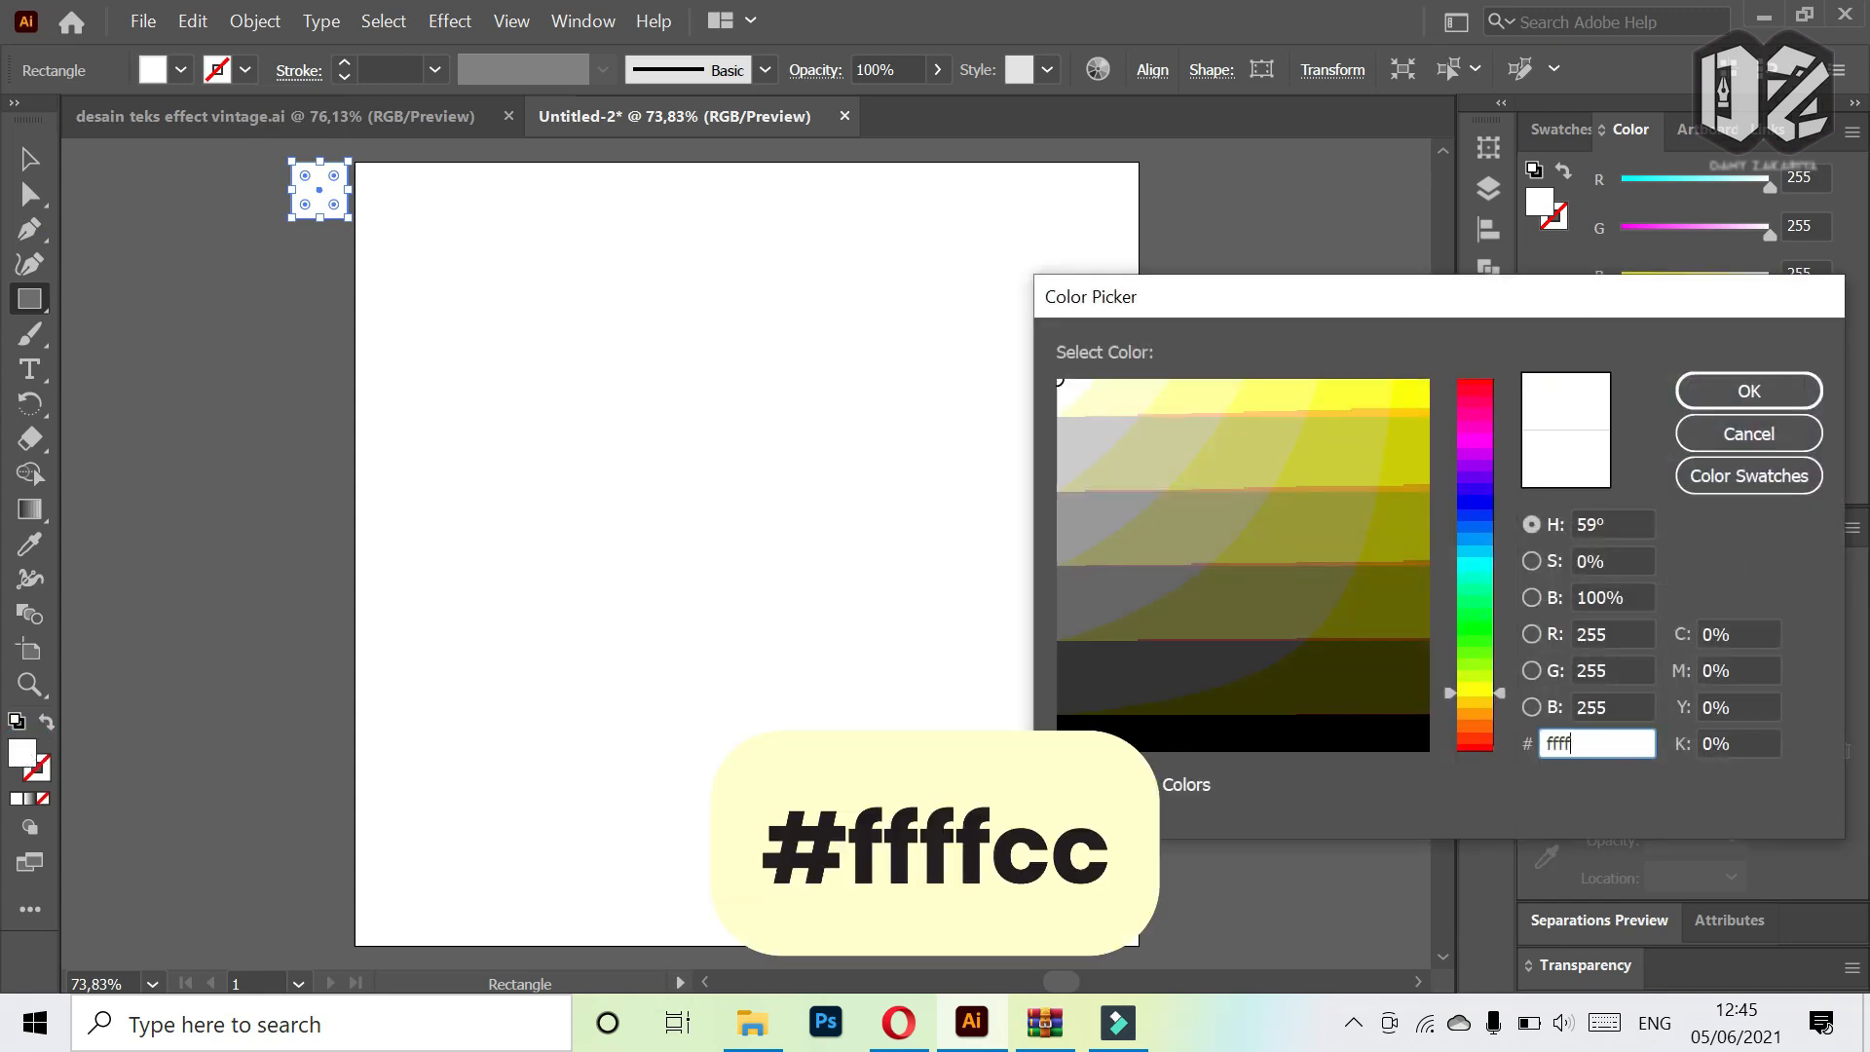
pyautogui.write('cc')
pyautogui.press('Return')
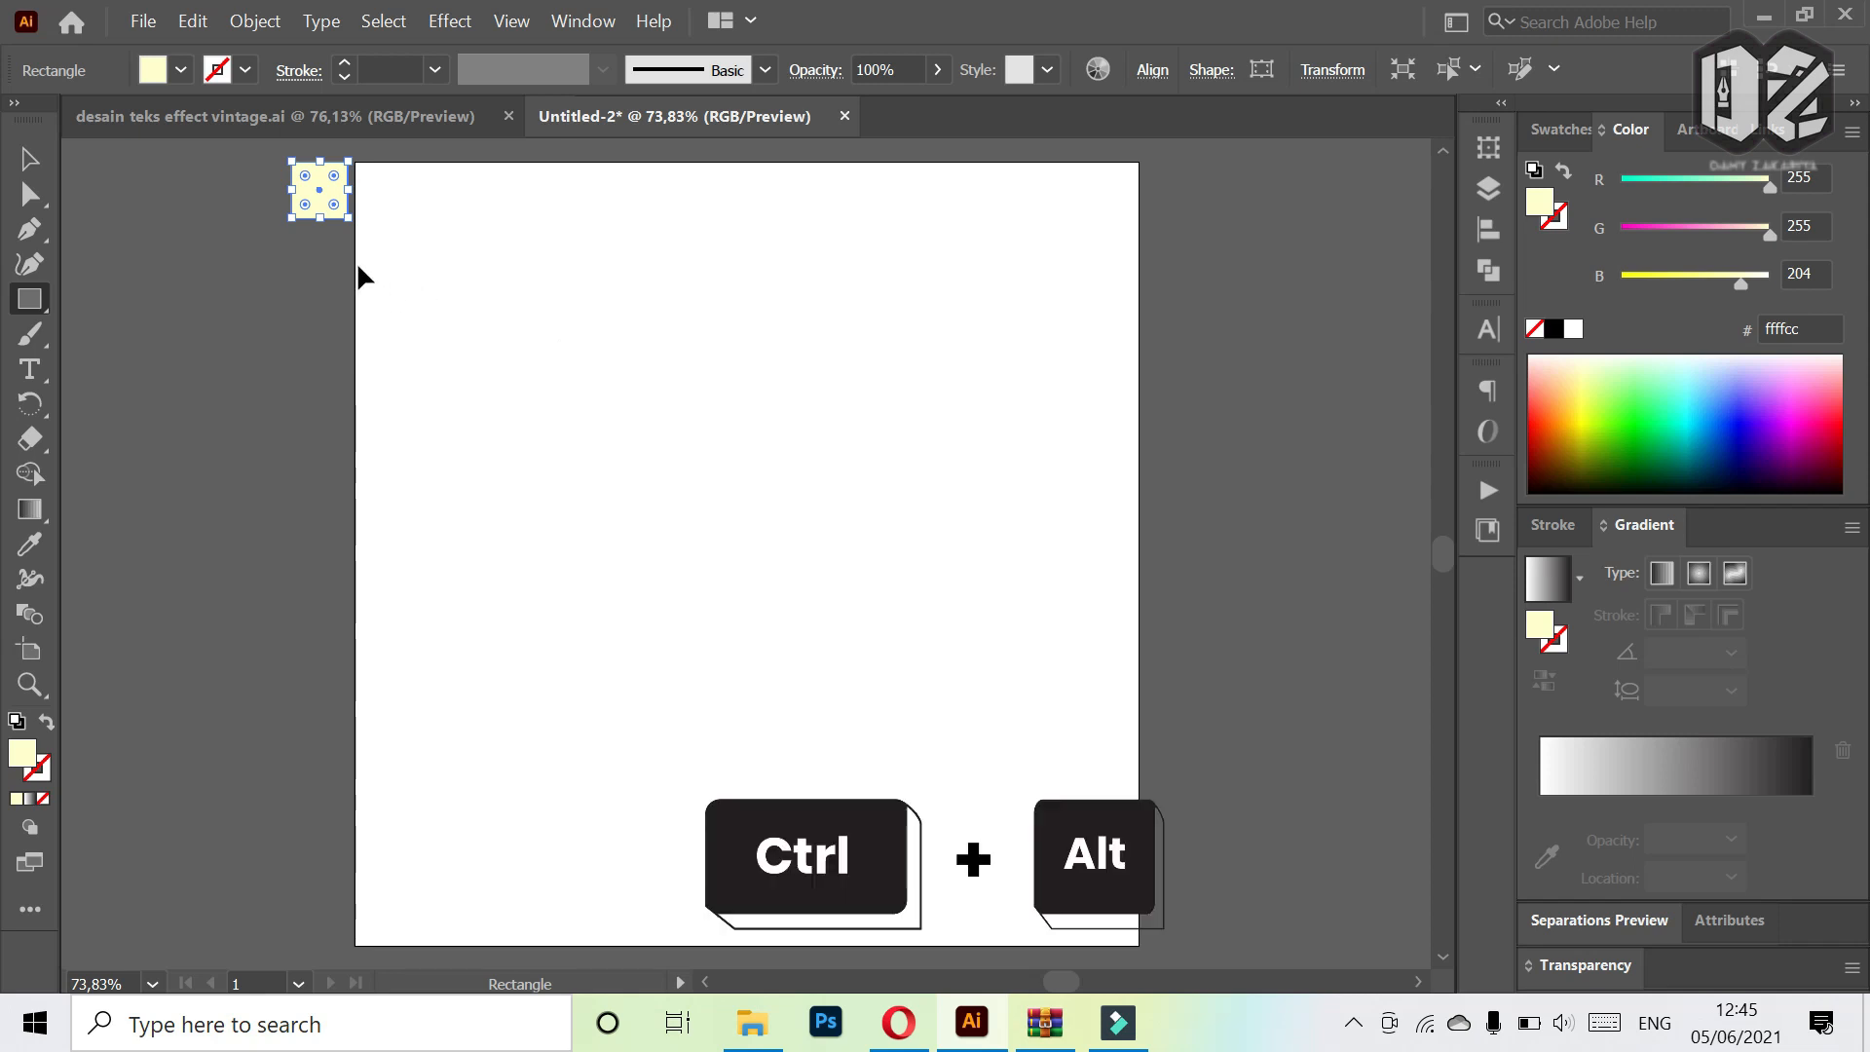
# - Duplicate the pale yellow square directly below itself and fill the copy with #cc6633
pyautogui.moveTo(328, 208); pyautogui.dragTo(328, 271)
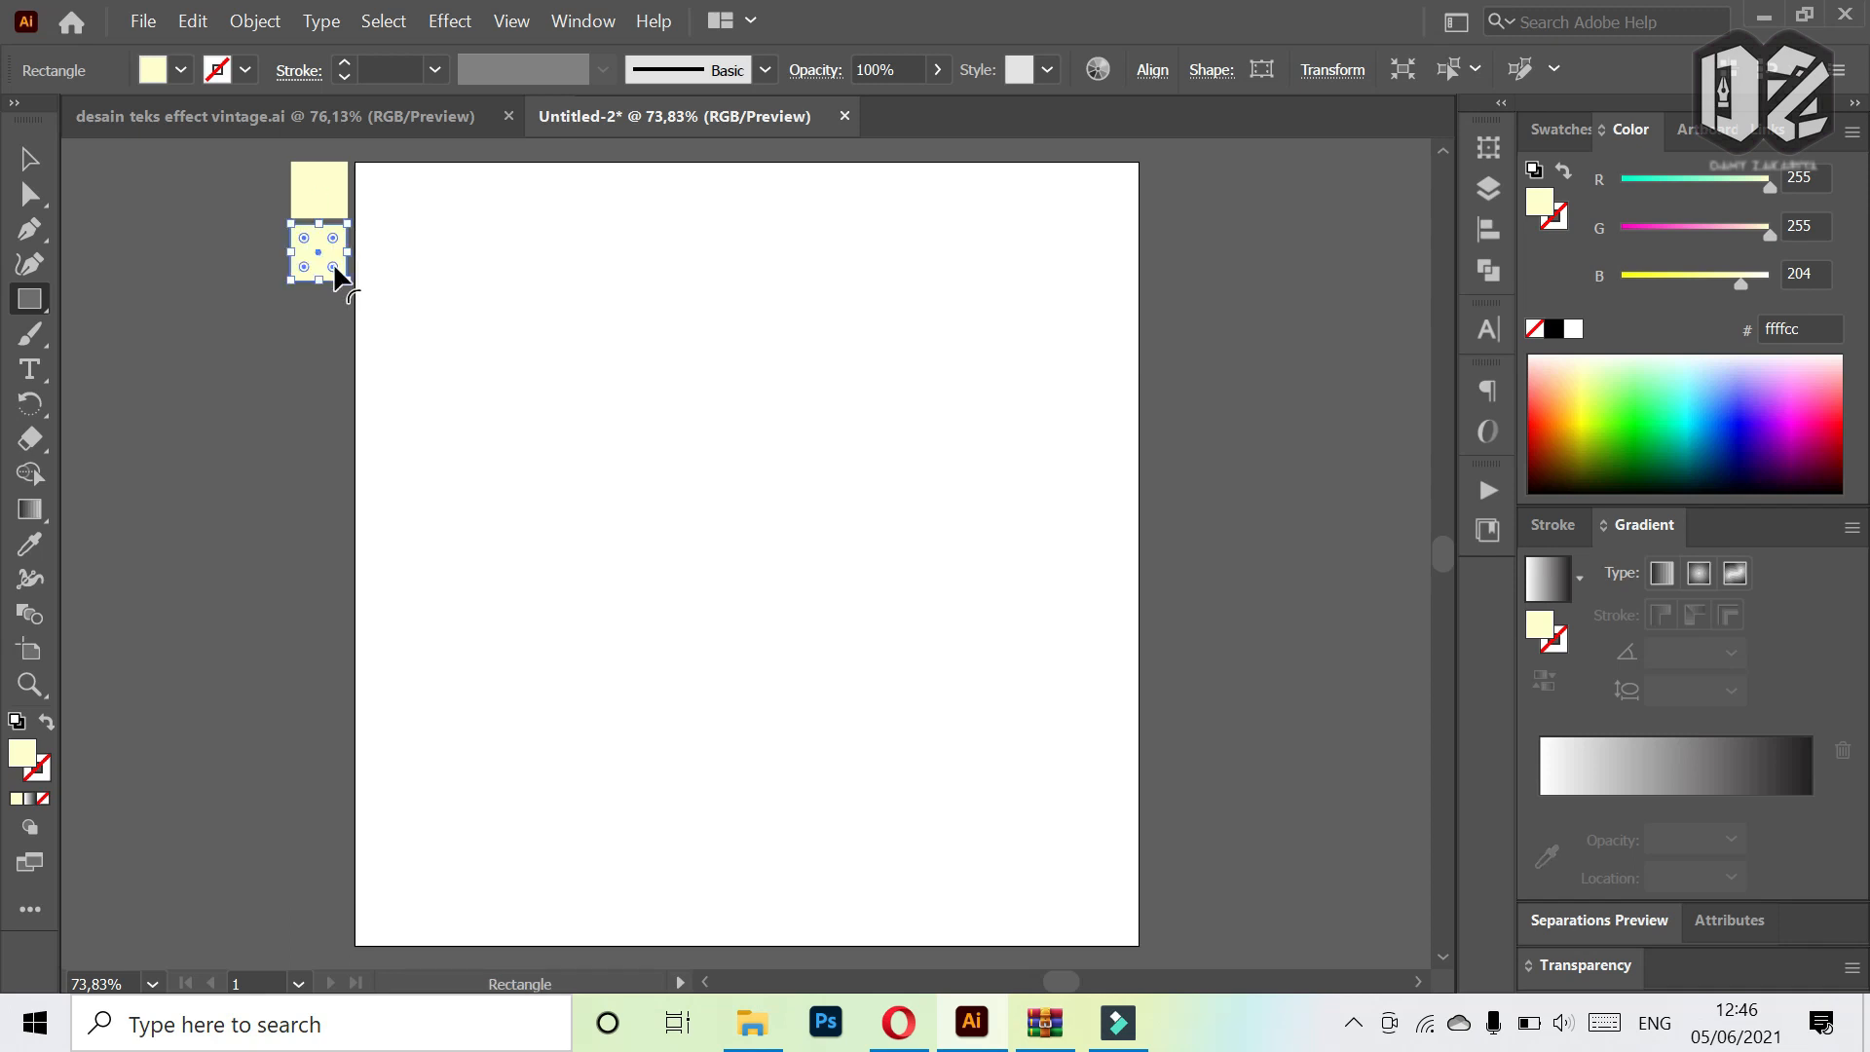
pyautogui.doubleClick(30, 750)
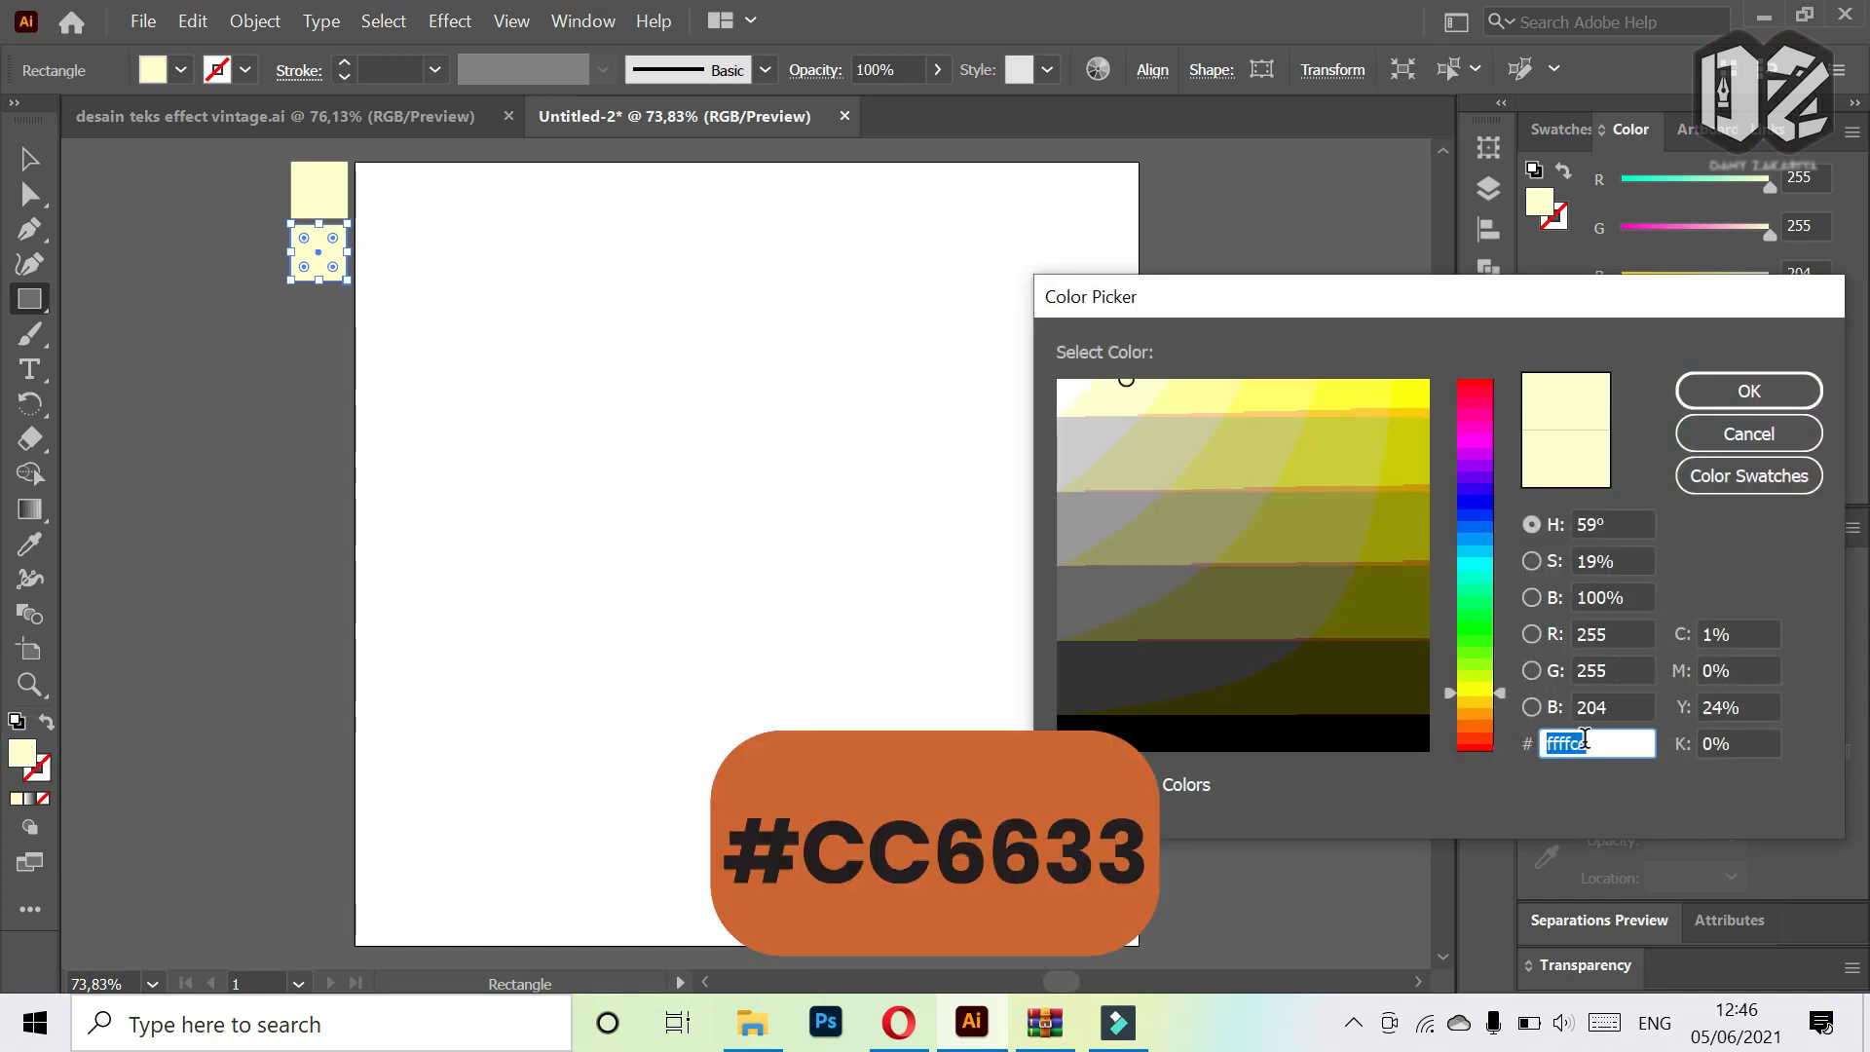
pyautogui.write('cc6633')
pyautogui.press('Return')
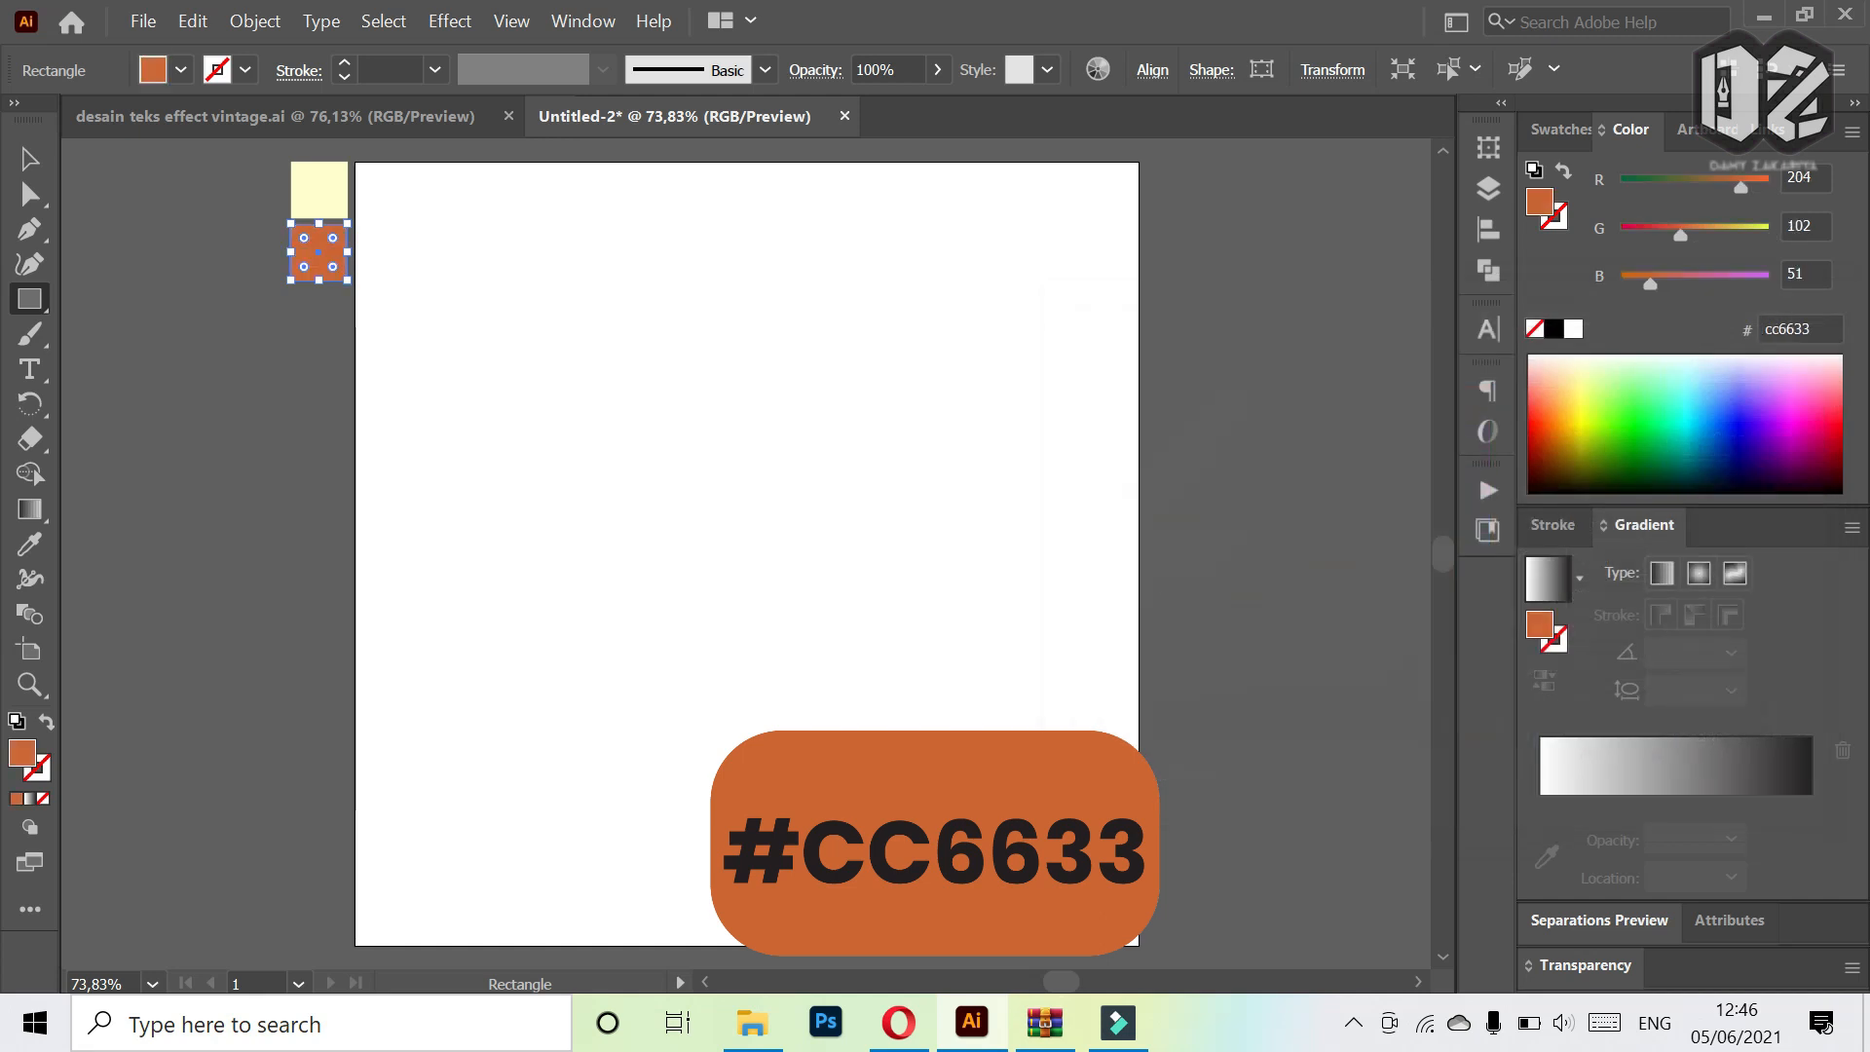
# - Repeat the duplication to add four more orange squares down the column, making six swatches in total
pyautogui.hotkey('ctrl', 'd')
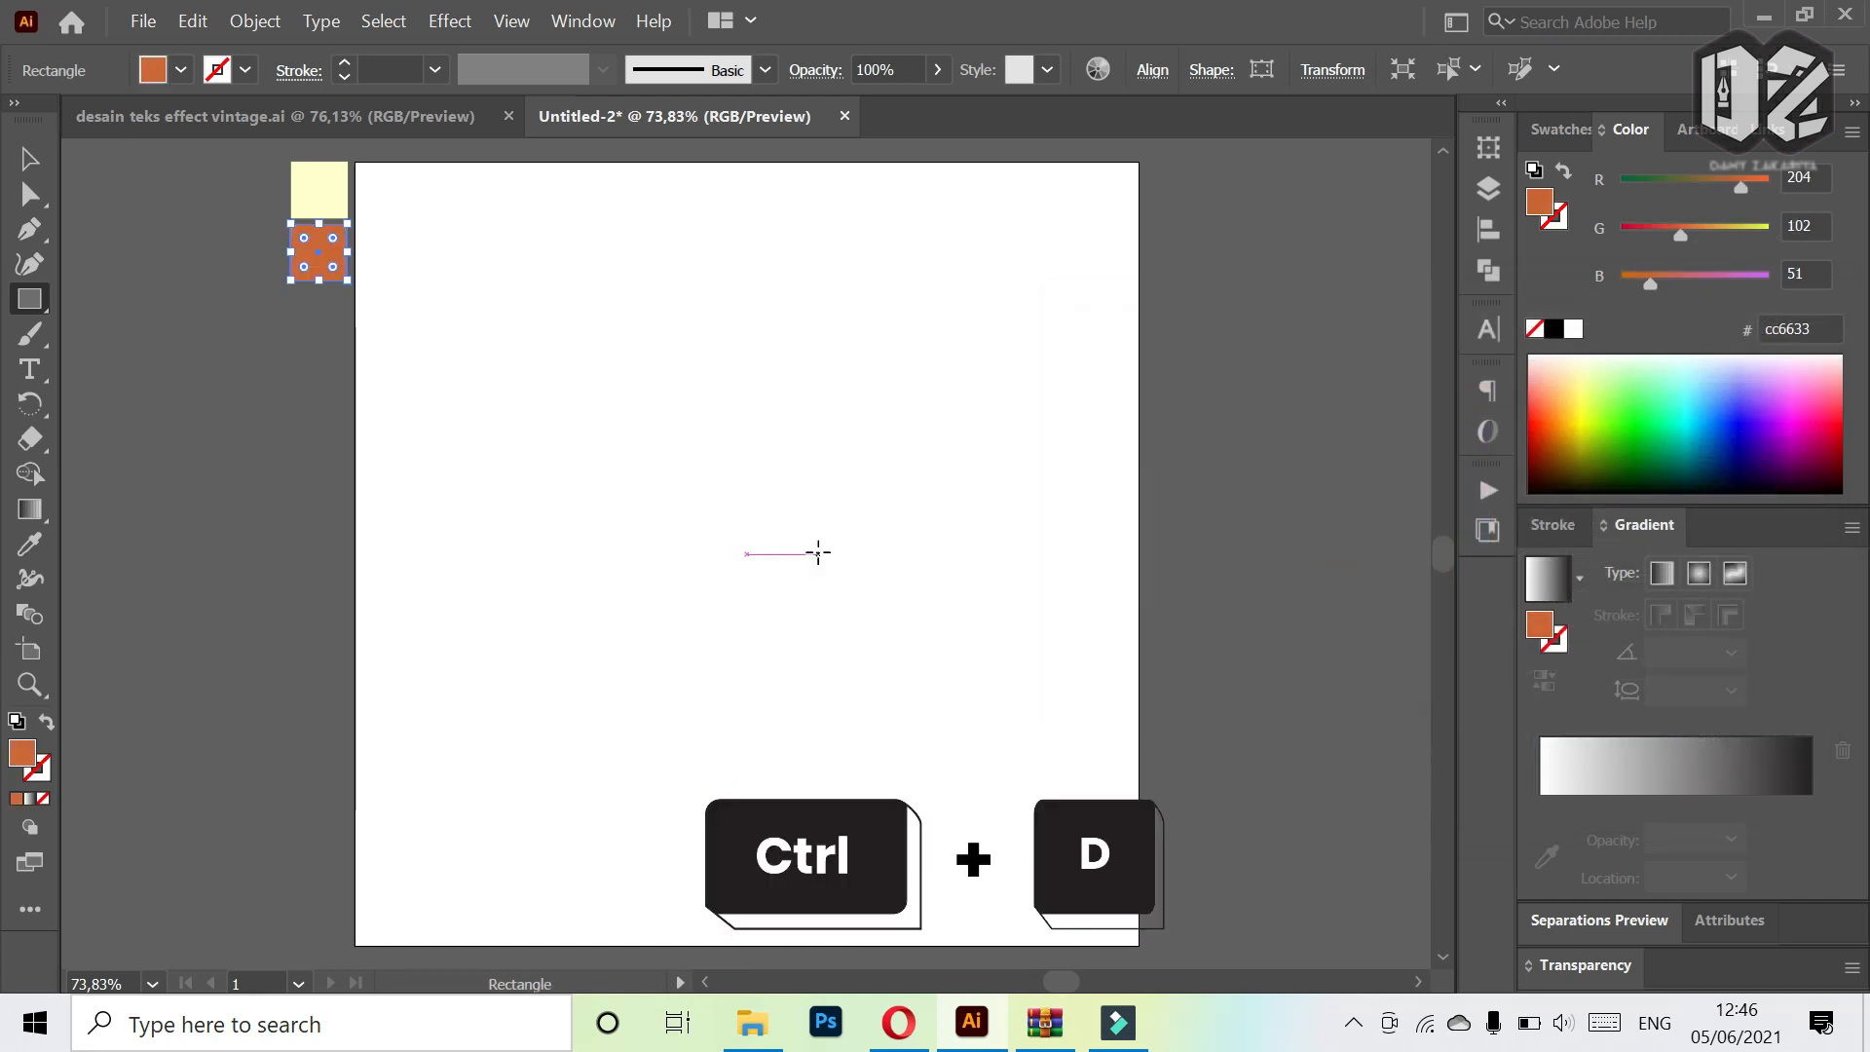
pyautogui.hotkey('ctrl', 'd')
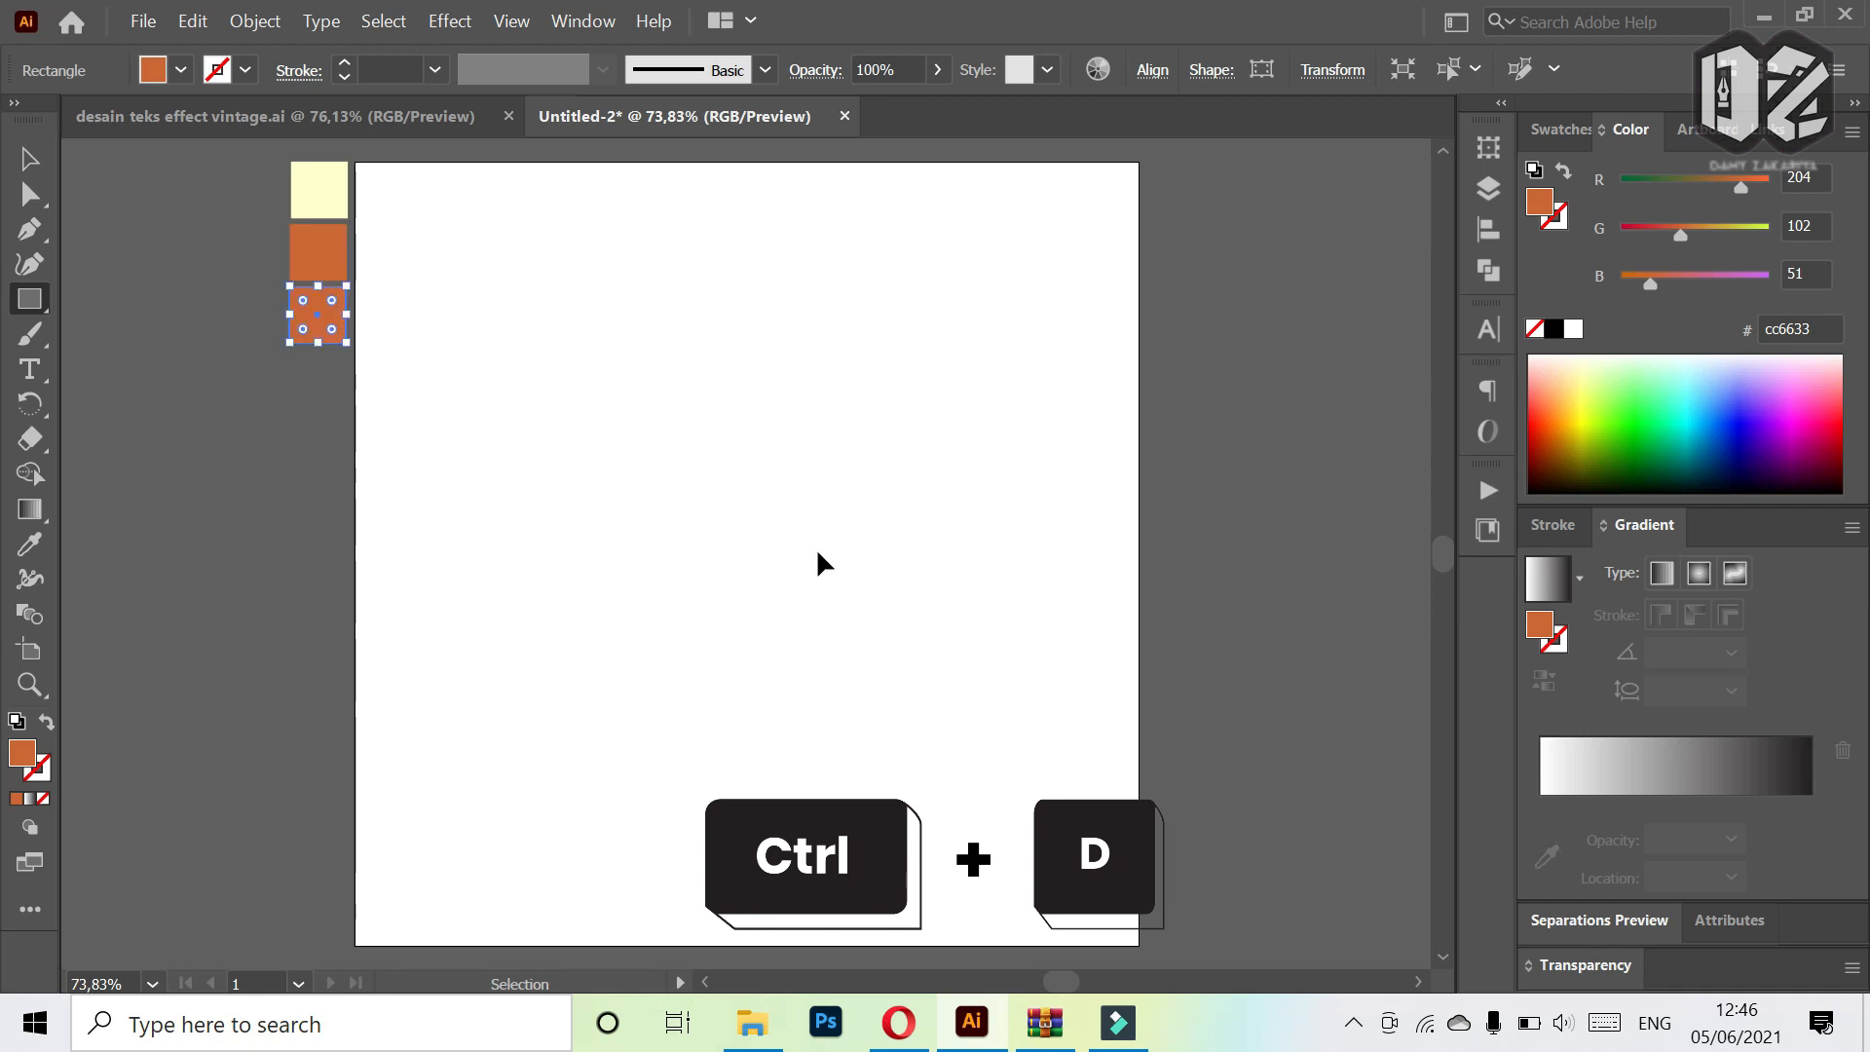
pyautogui.hotkey('ctrl', 'd')
pyautogui.hotkey('ctrl', 'd')
pyautogui.hotkey('ctrl', 'd')
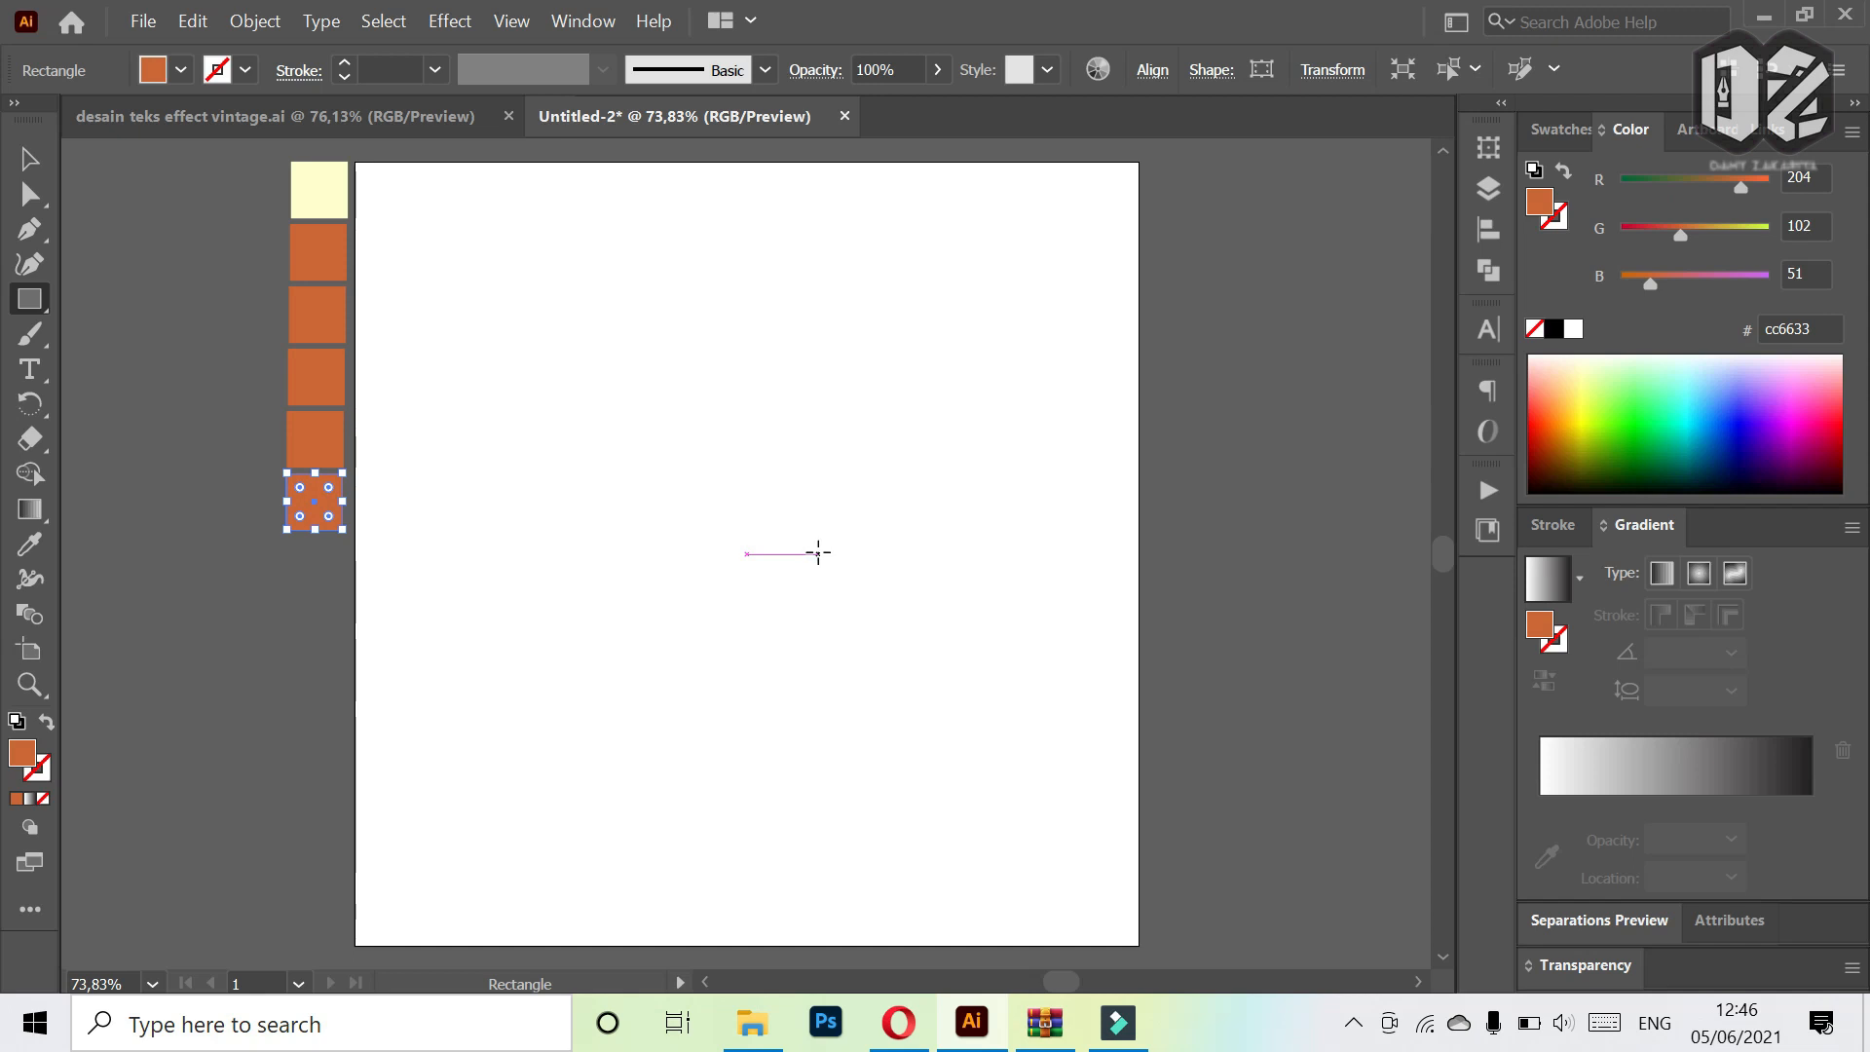
# - Fill the third square in the swatch column with the mustard colour #cc9900
pyautogui.click(30, 158)
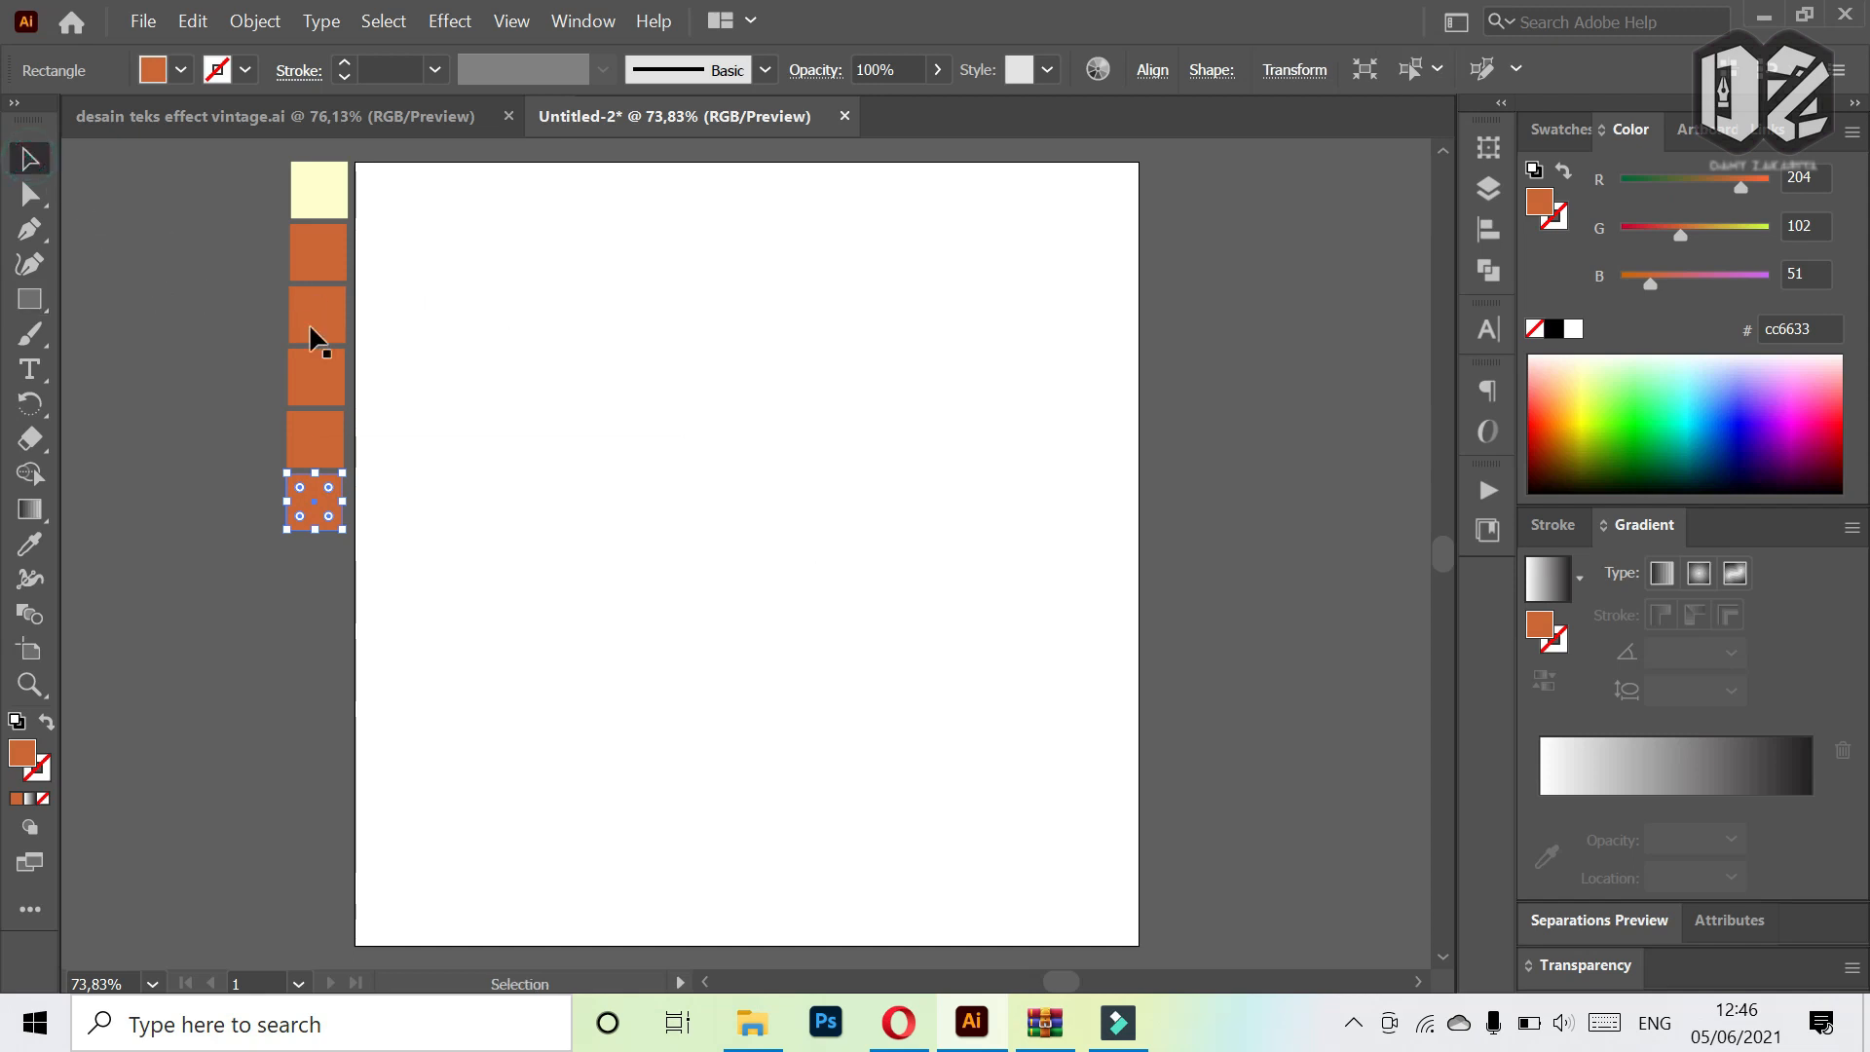
pyautogui.click(327, 338)
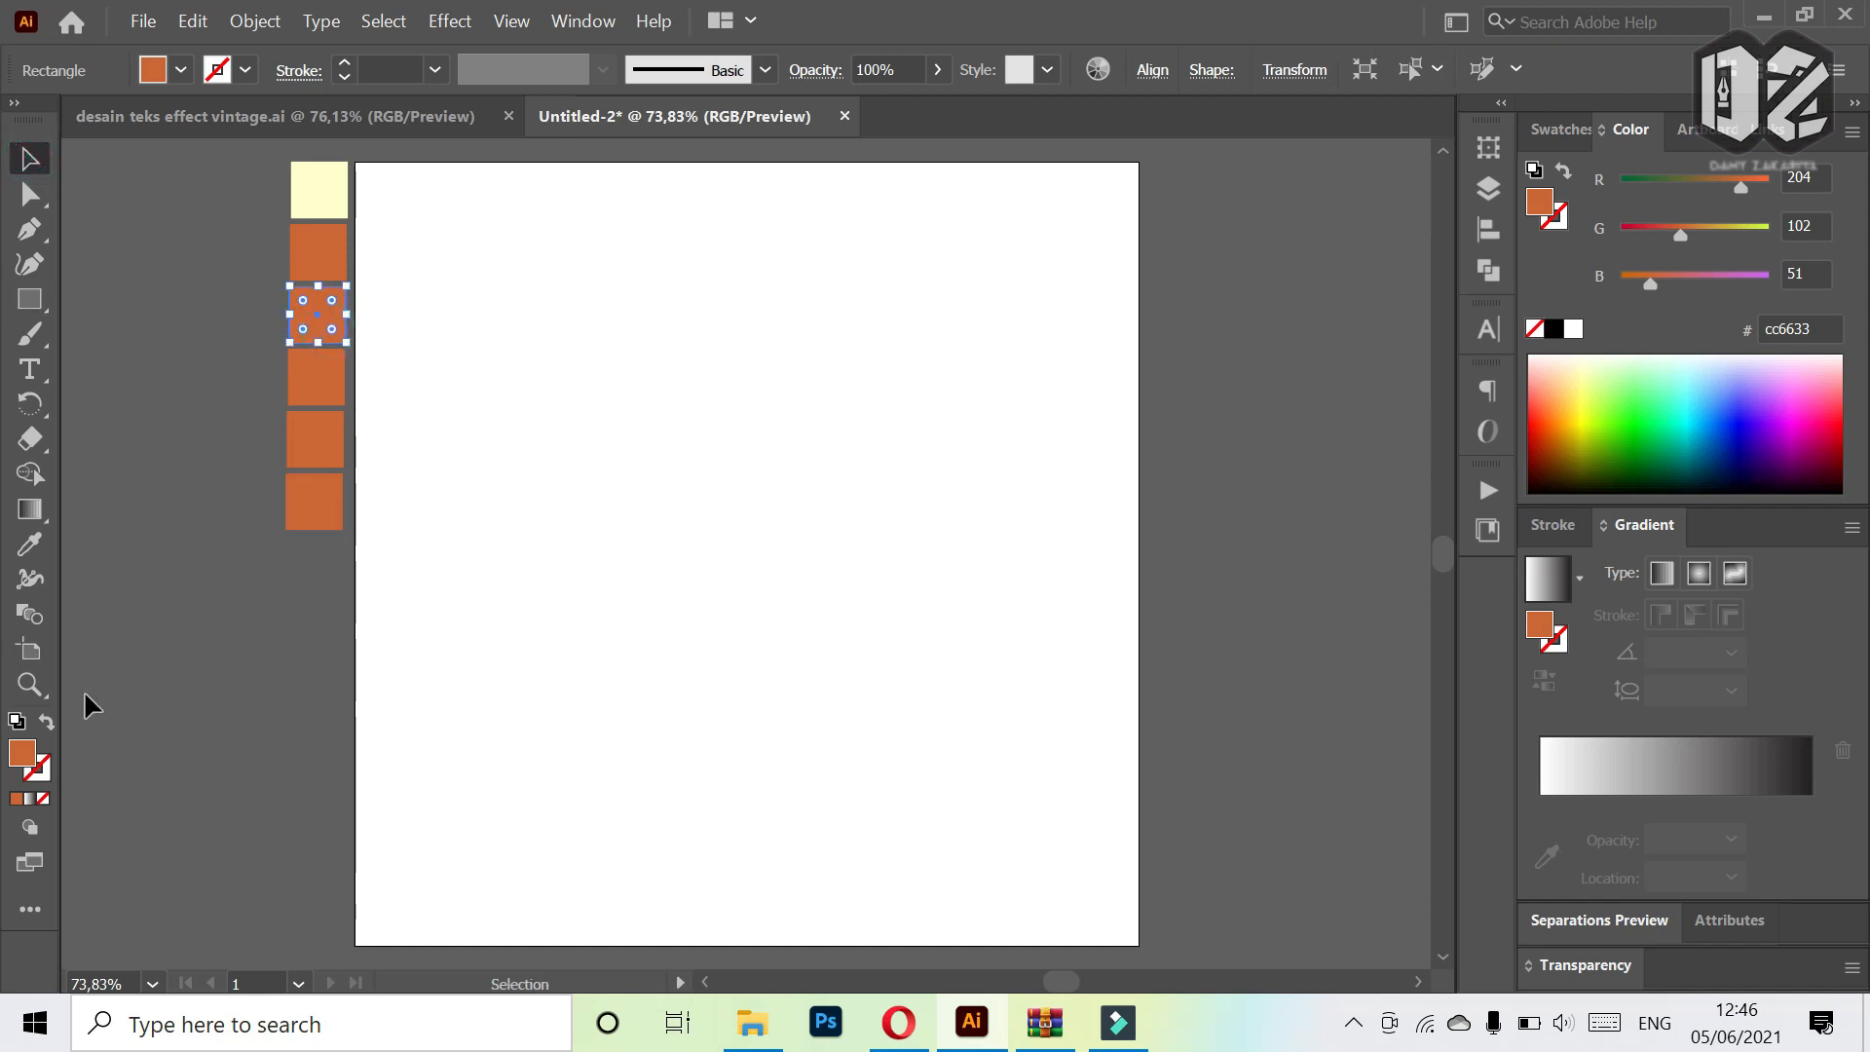
pyautogui.doubleClick(21, 756)
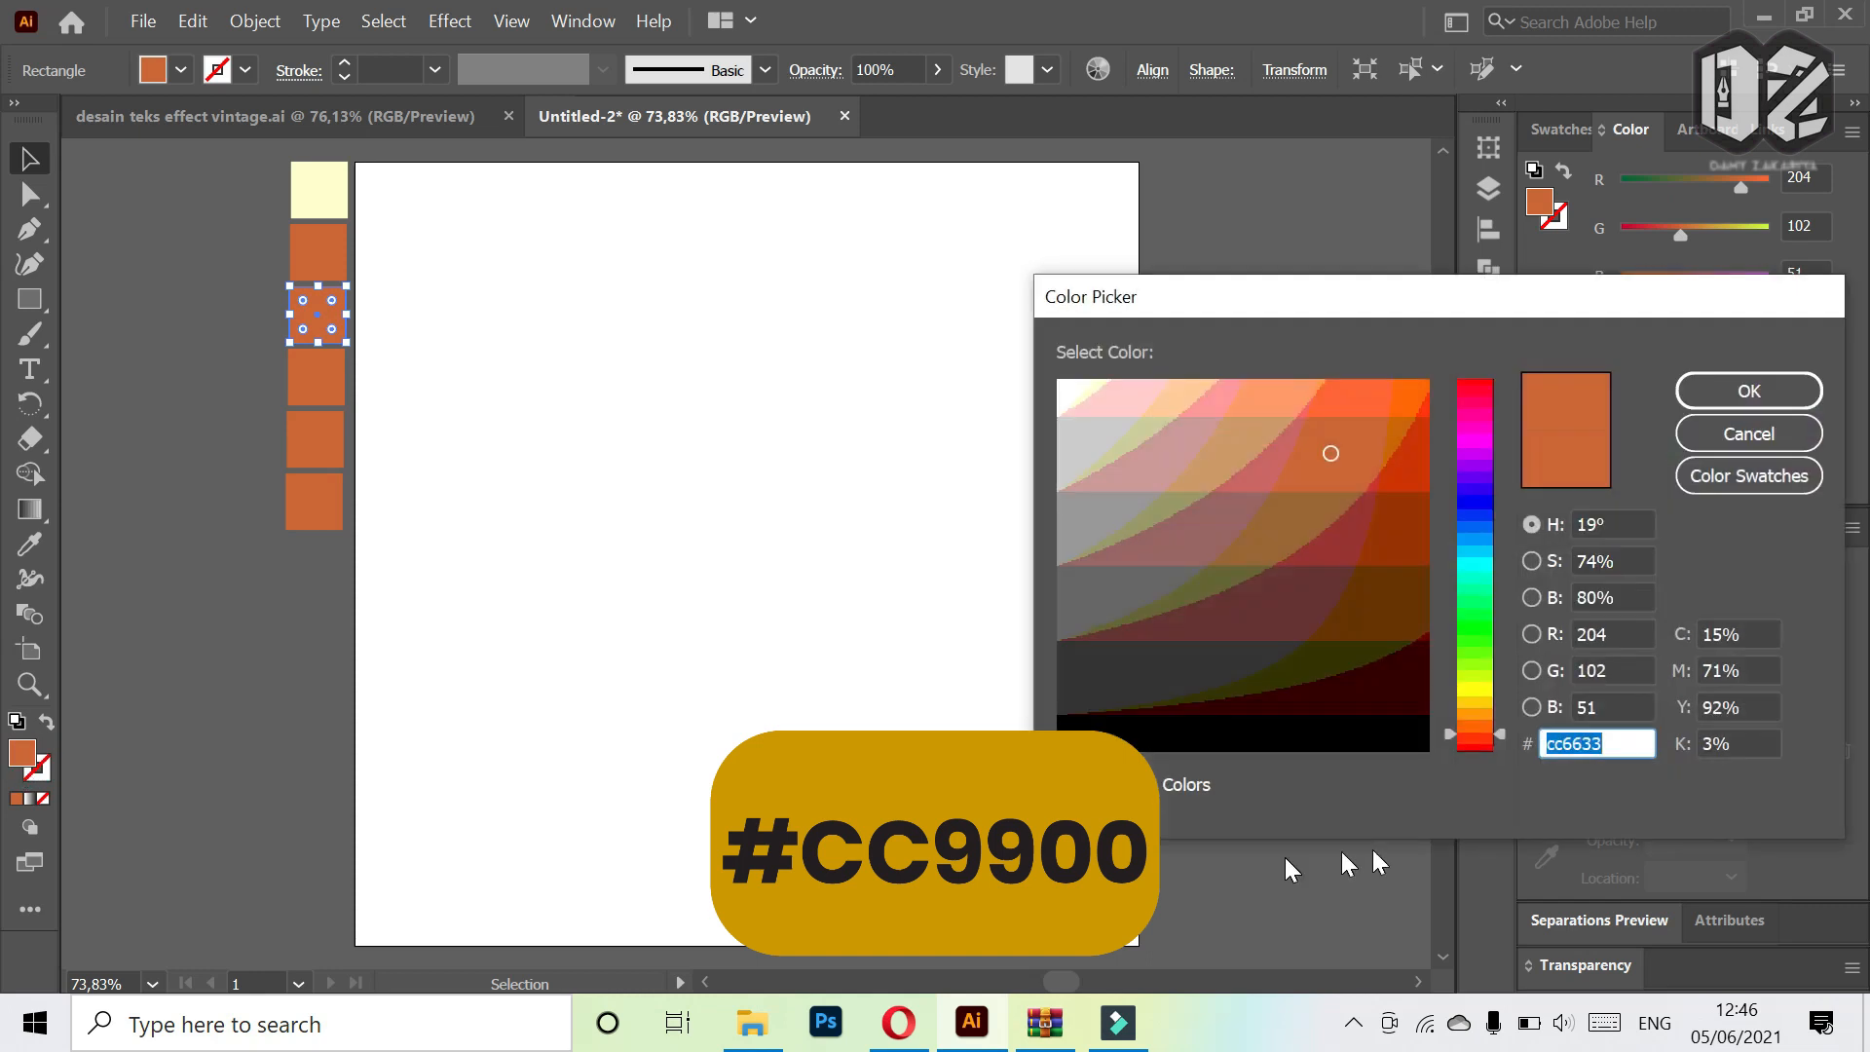
pyautogui.write('cc990')
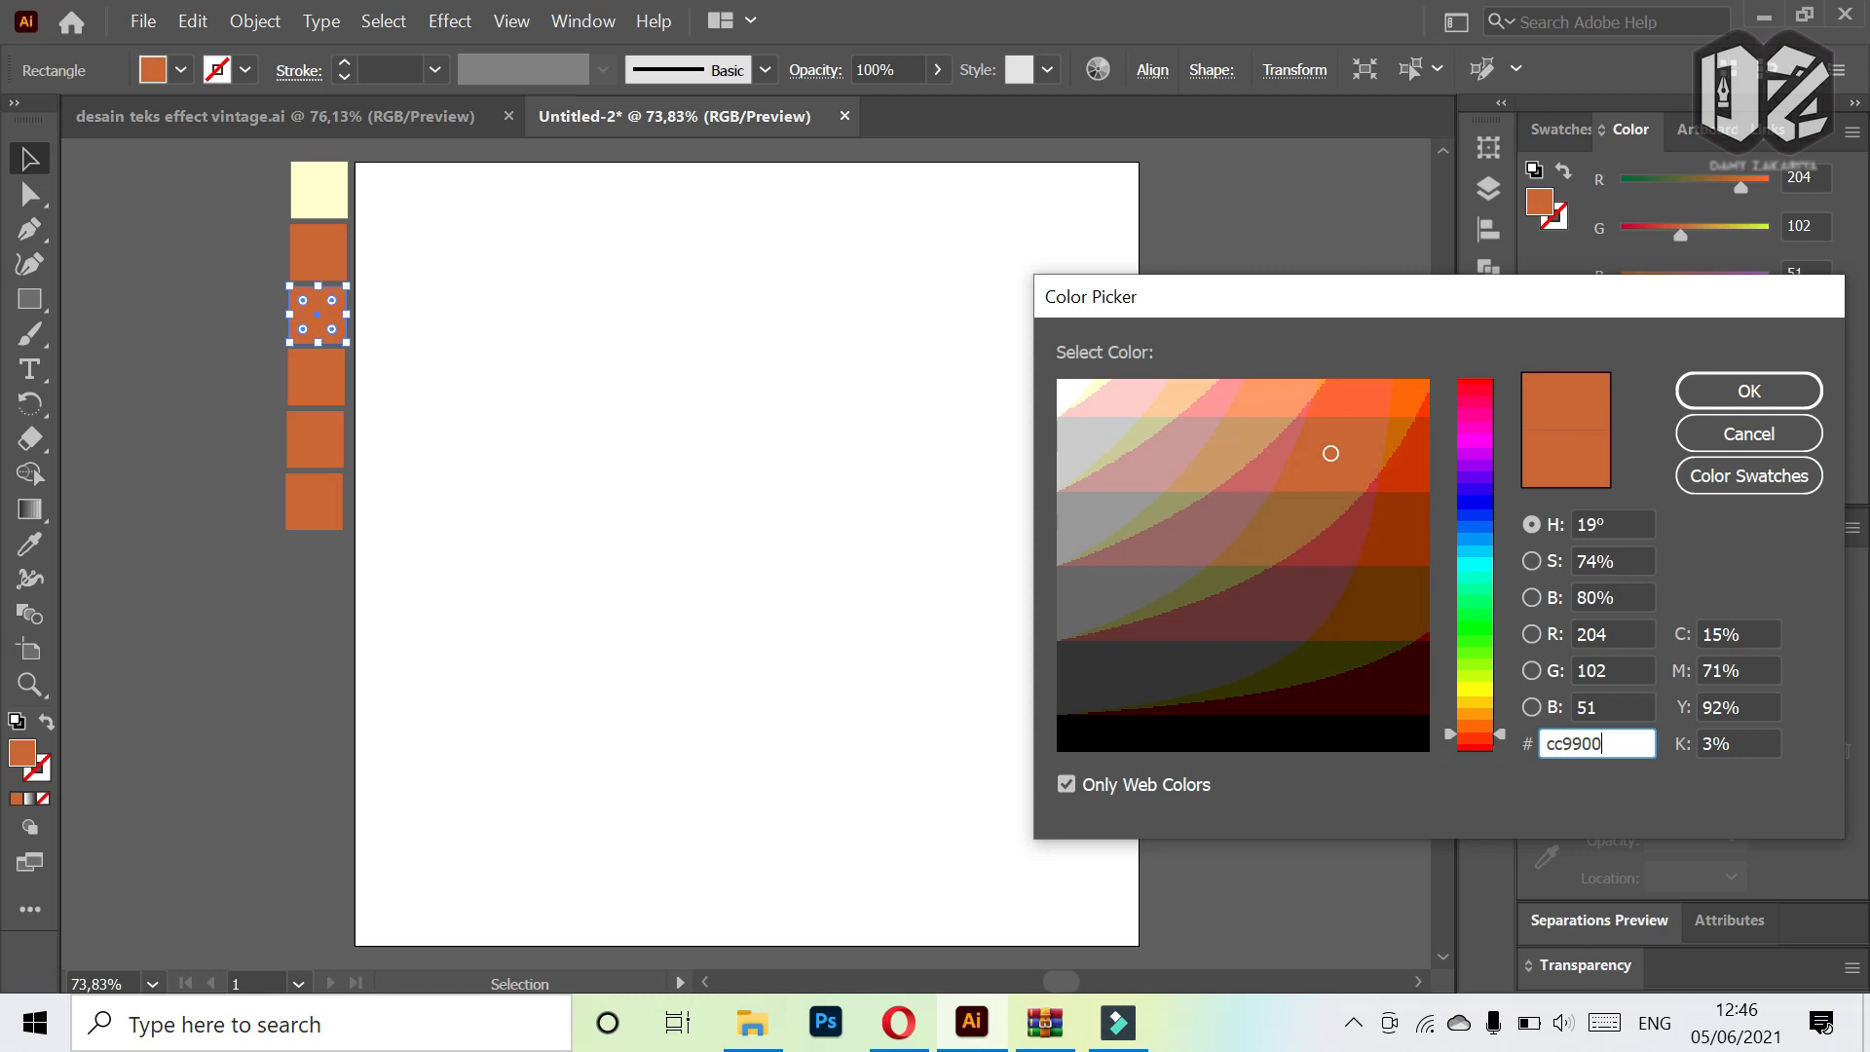
pyautogui.write('0')
pyautogui.press('Return')
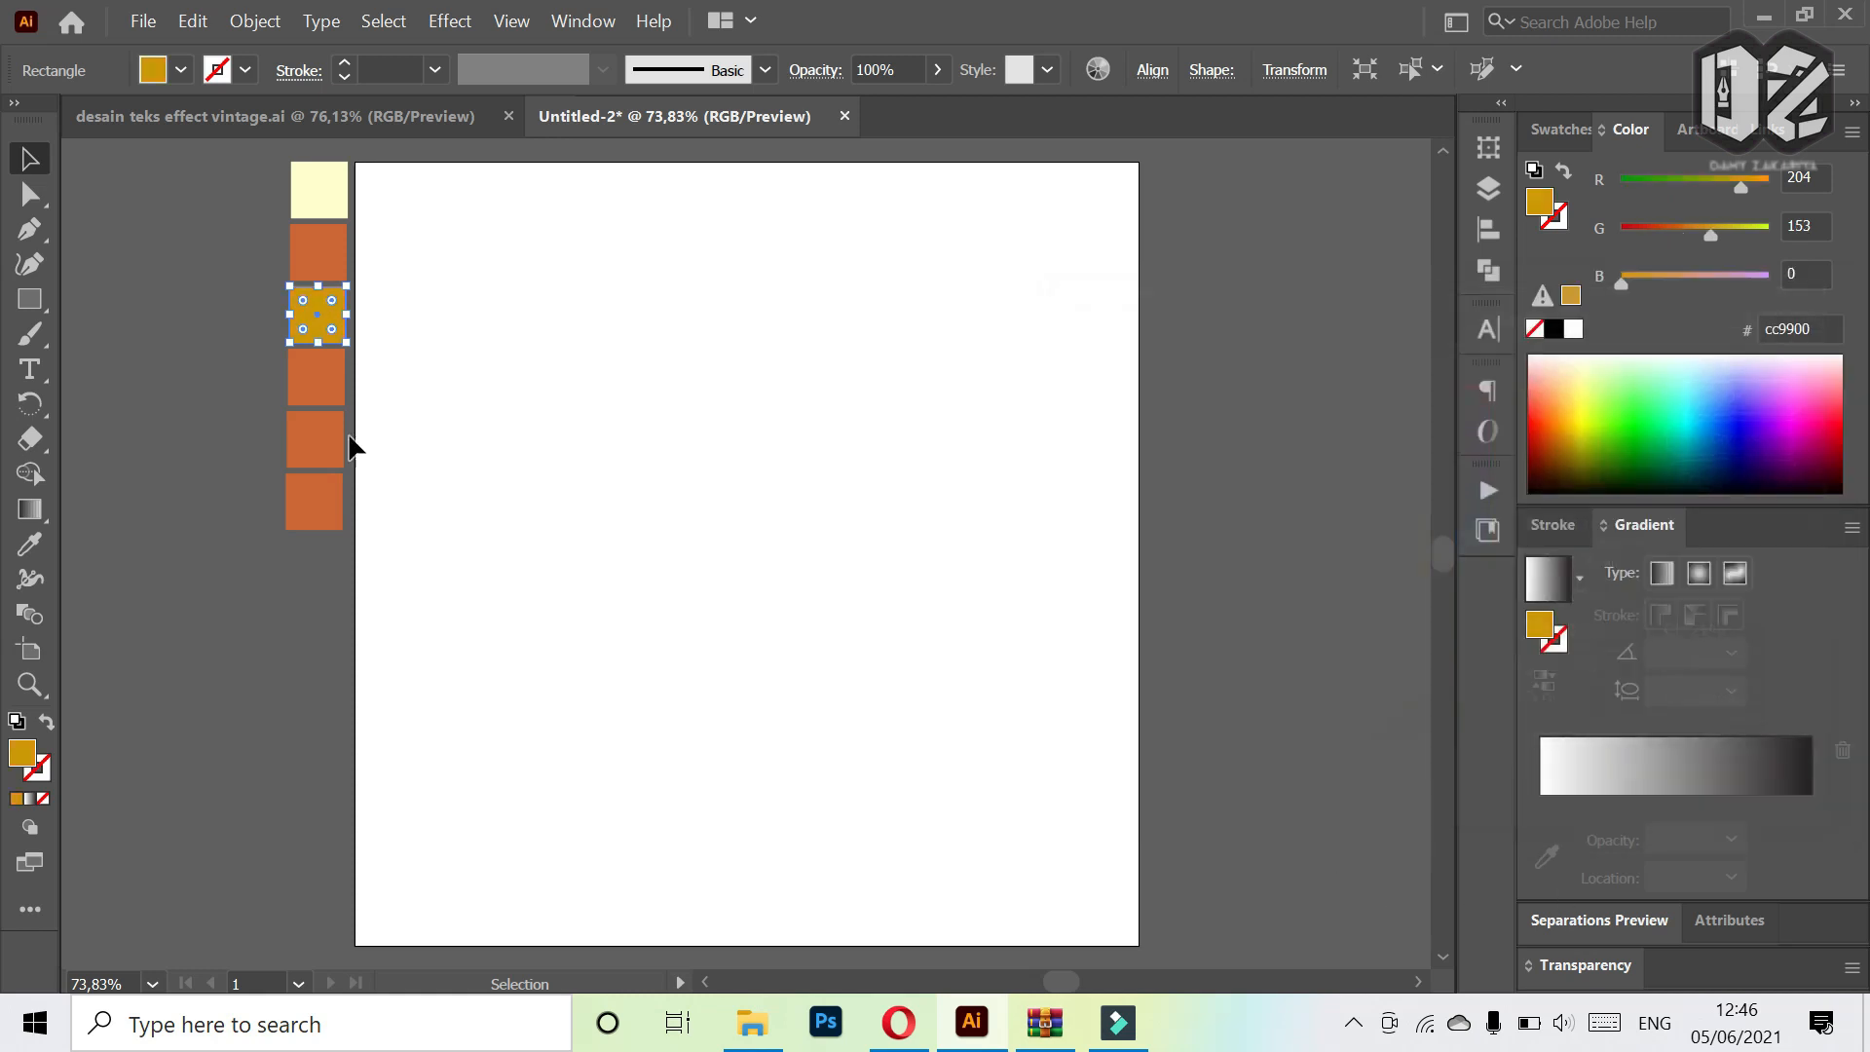
# - Fill the fourth square in the swatch column with the green colour #66cc99
pyautogui.click(314, 394)
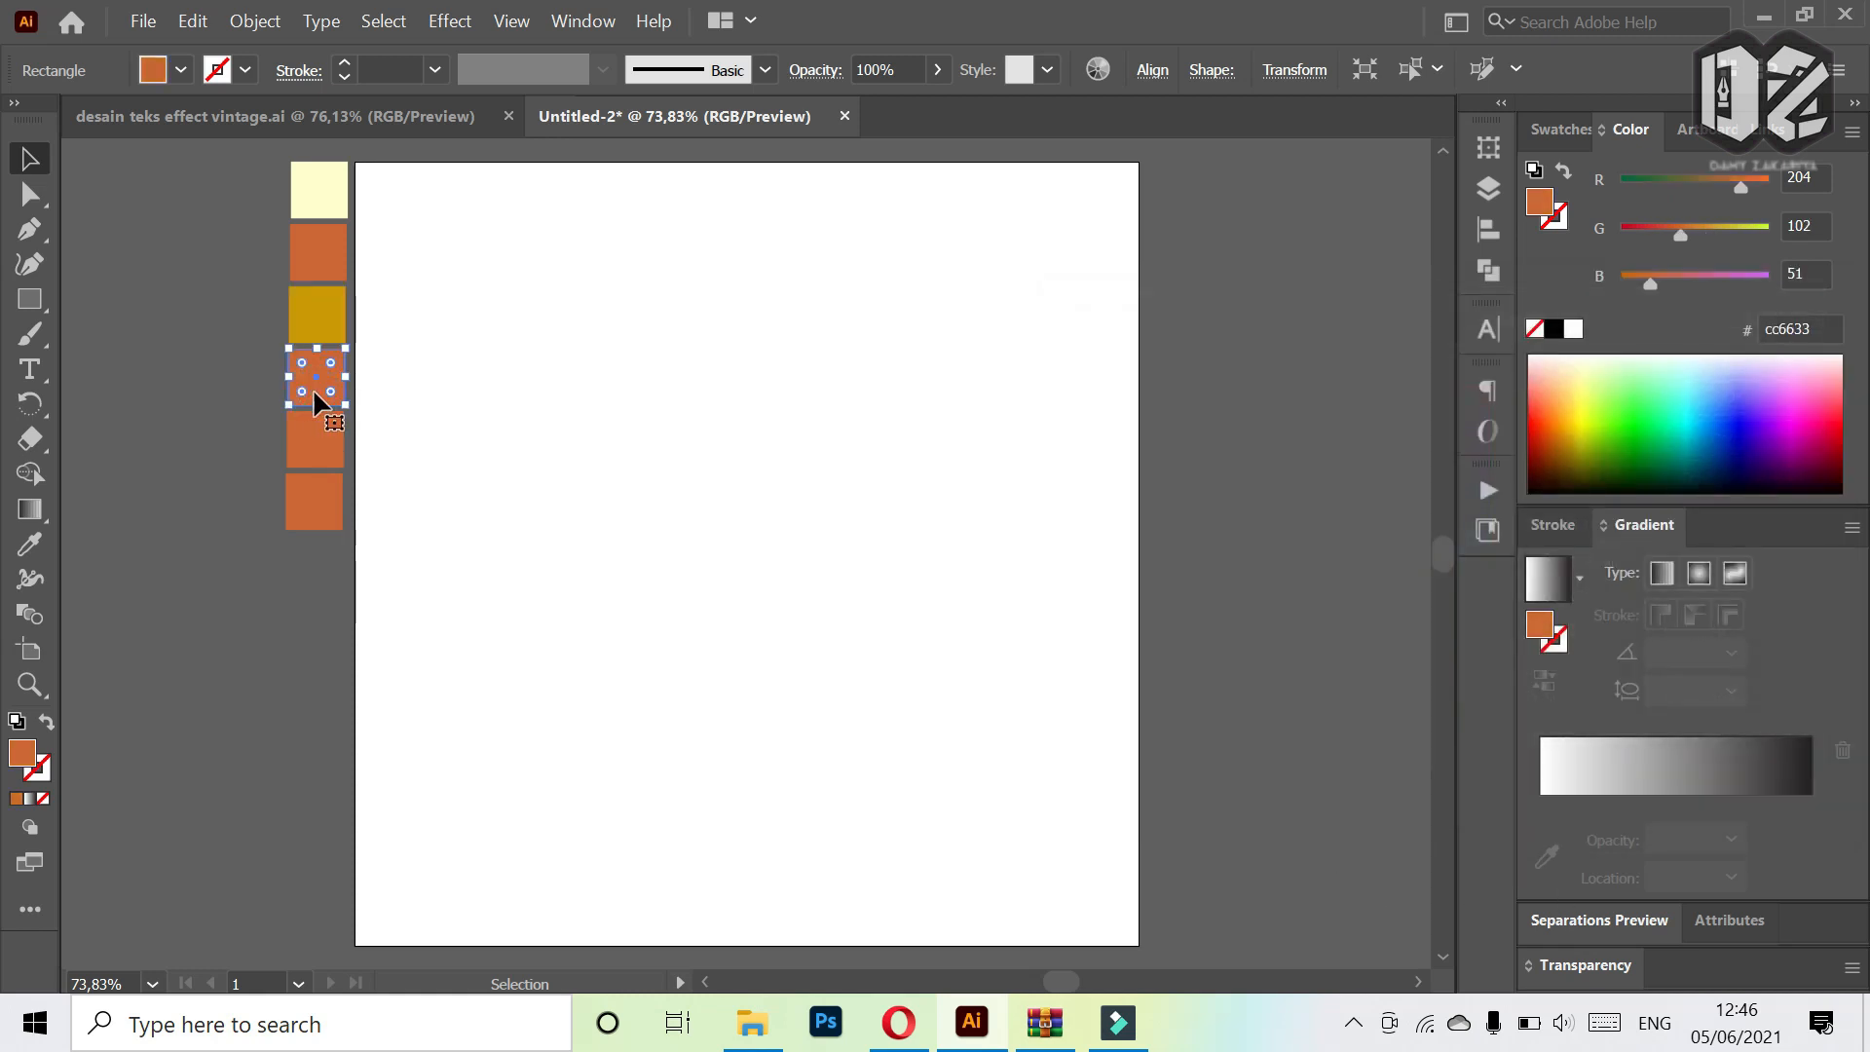
pyautogui.doubleClick(21, 754)
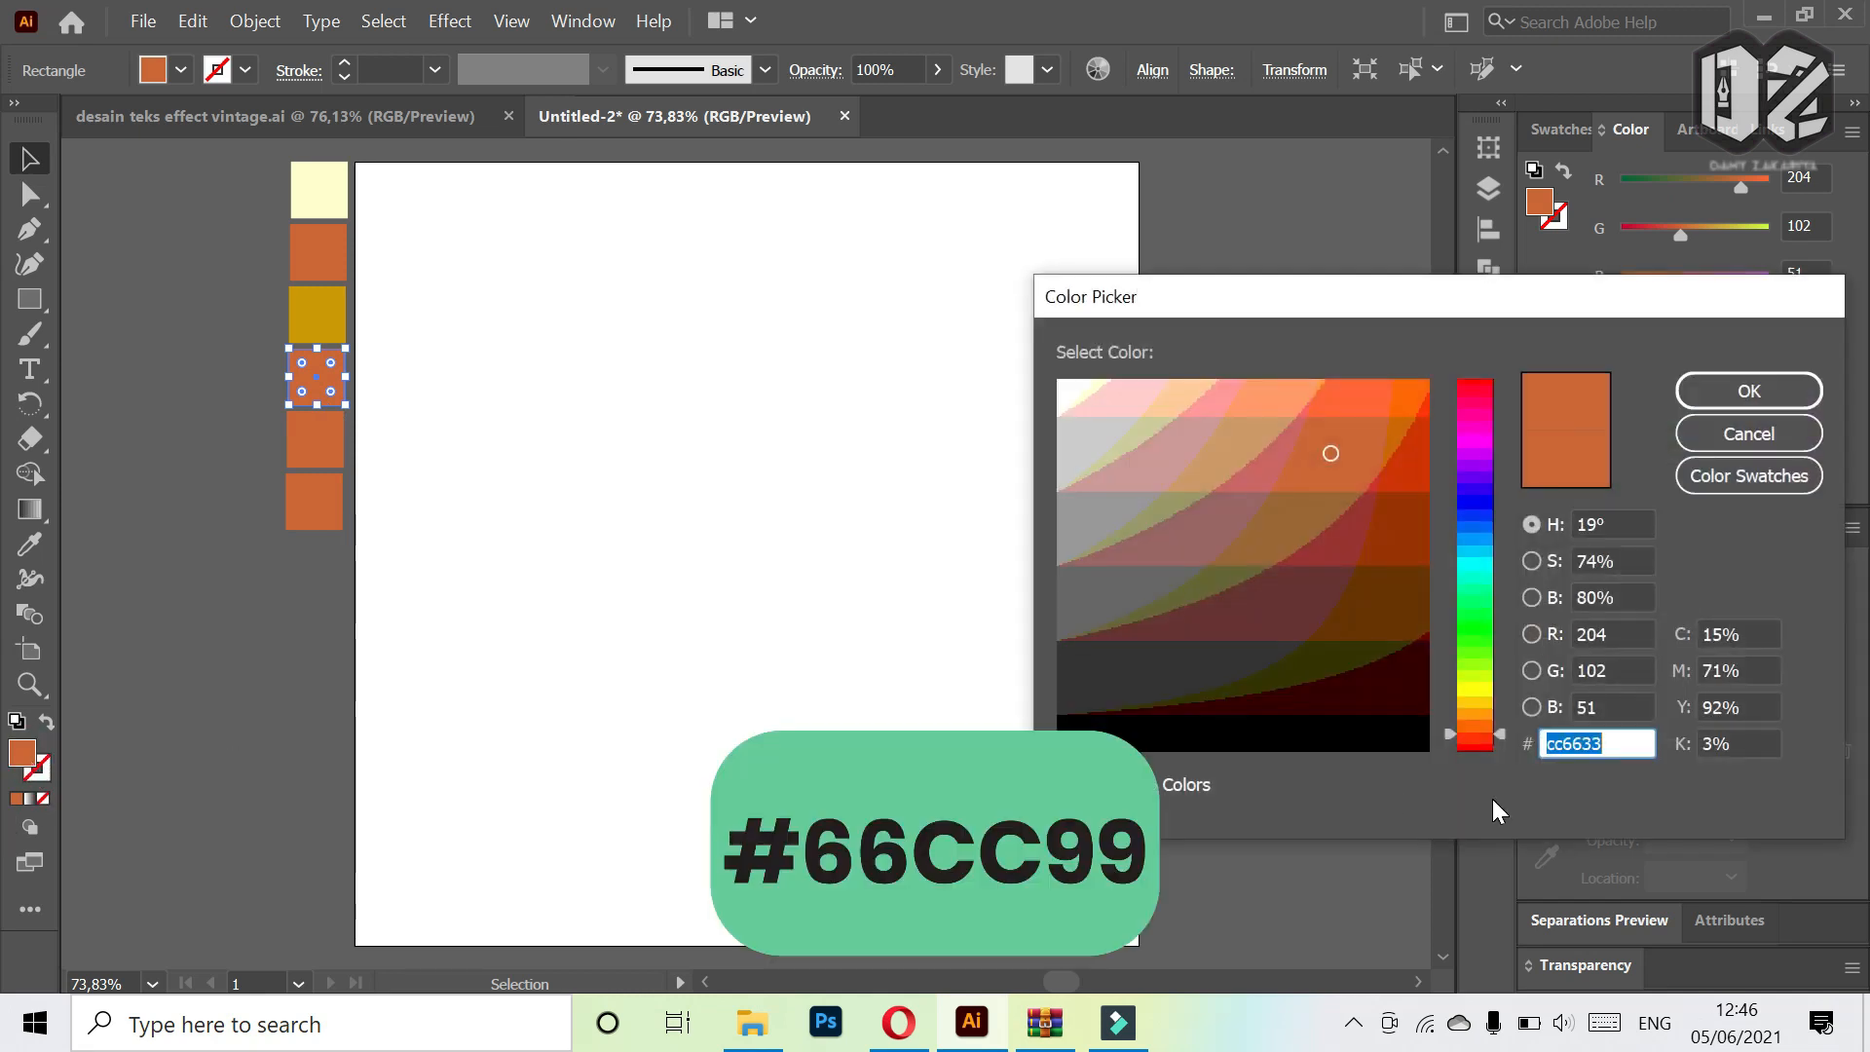
pyautogui.write('66cc99')
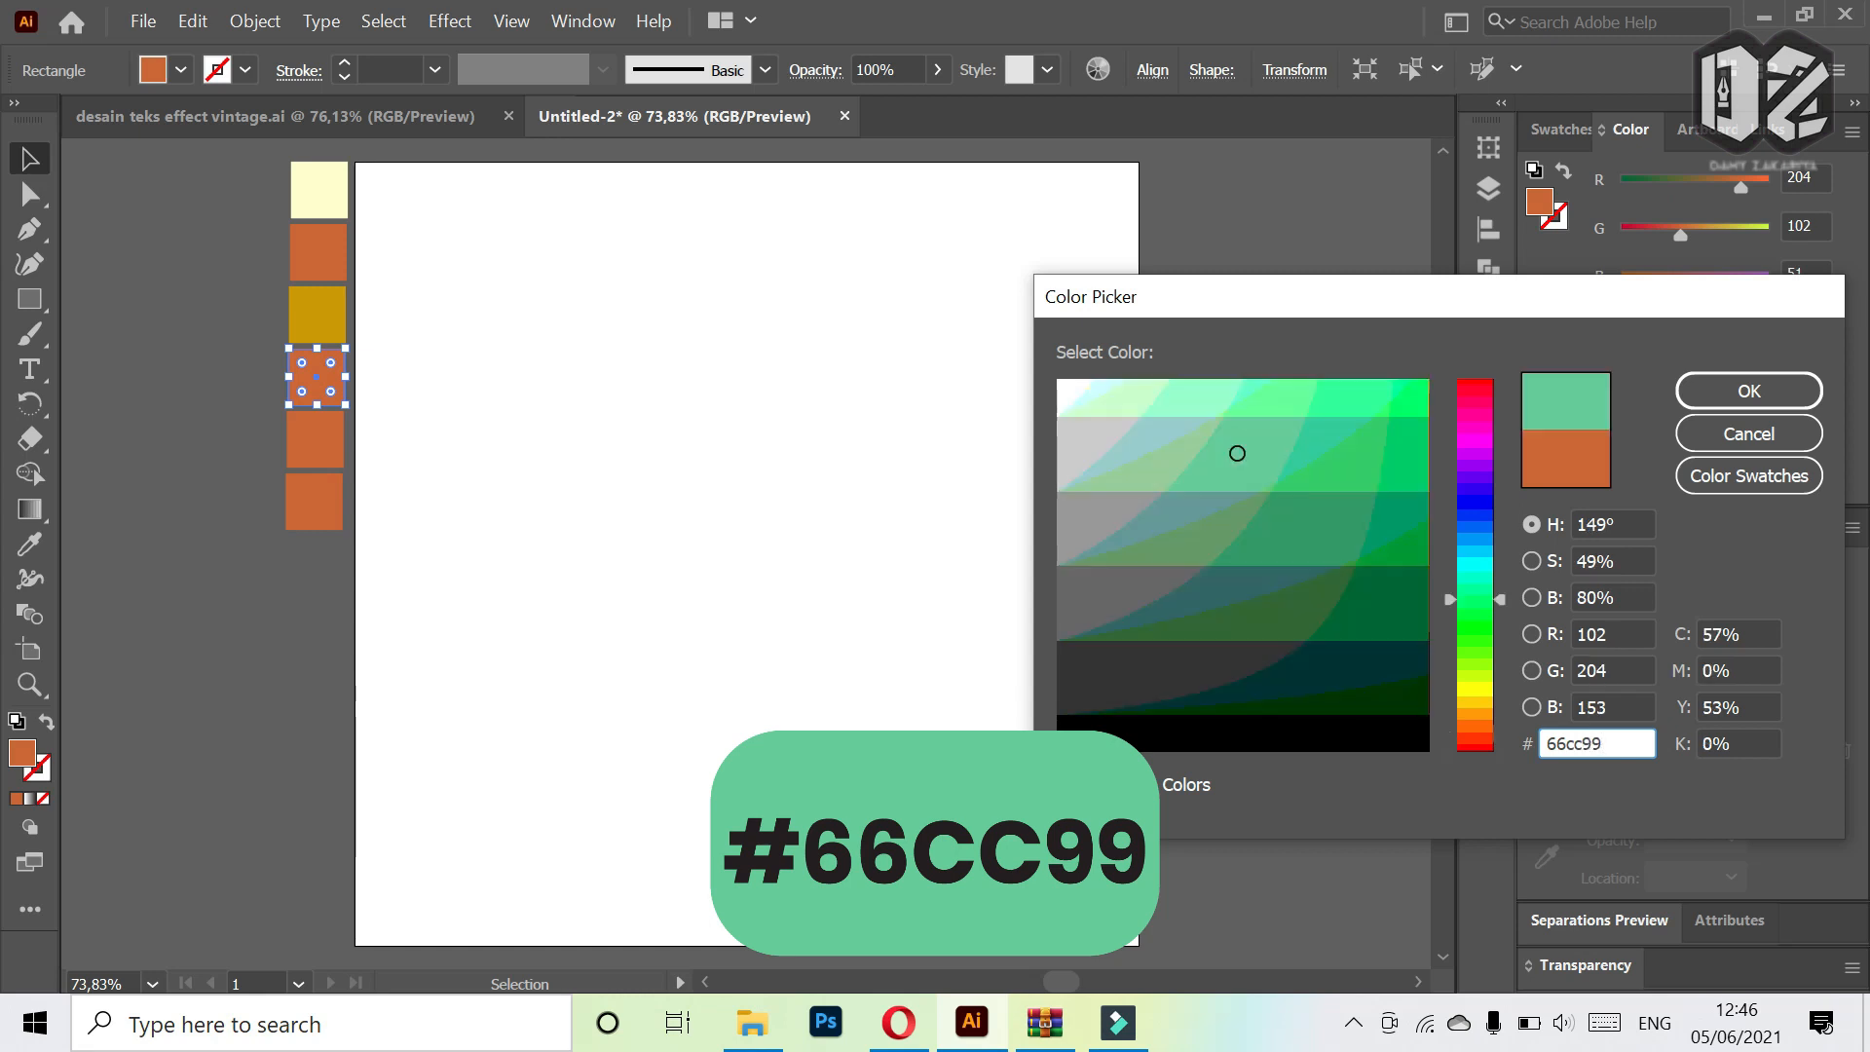
pyautogui.press('Return')
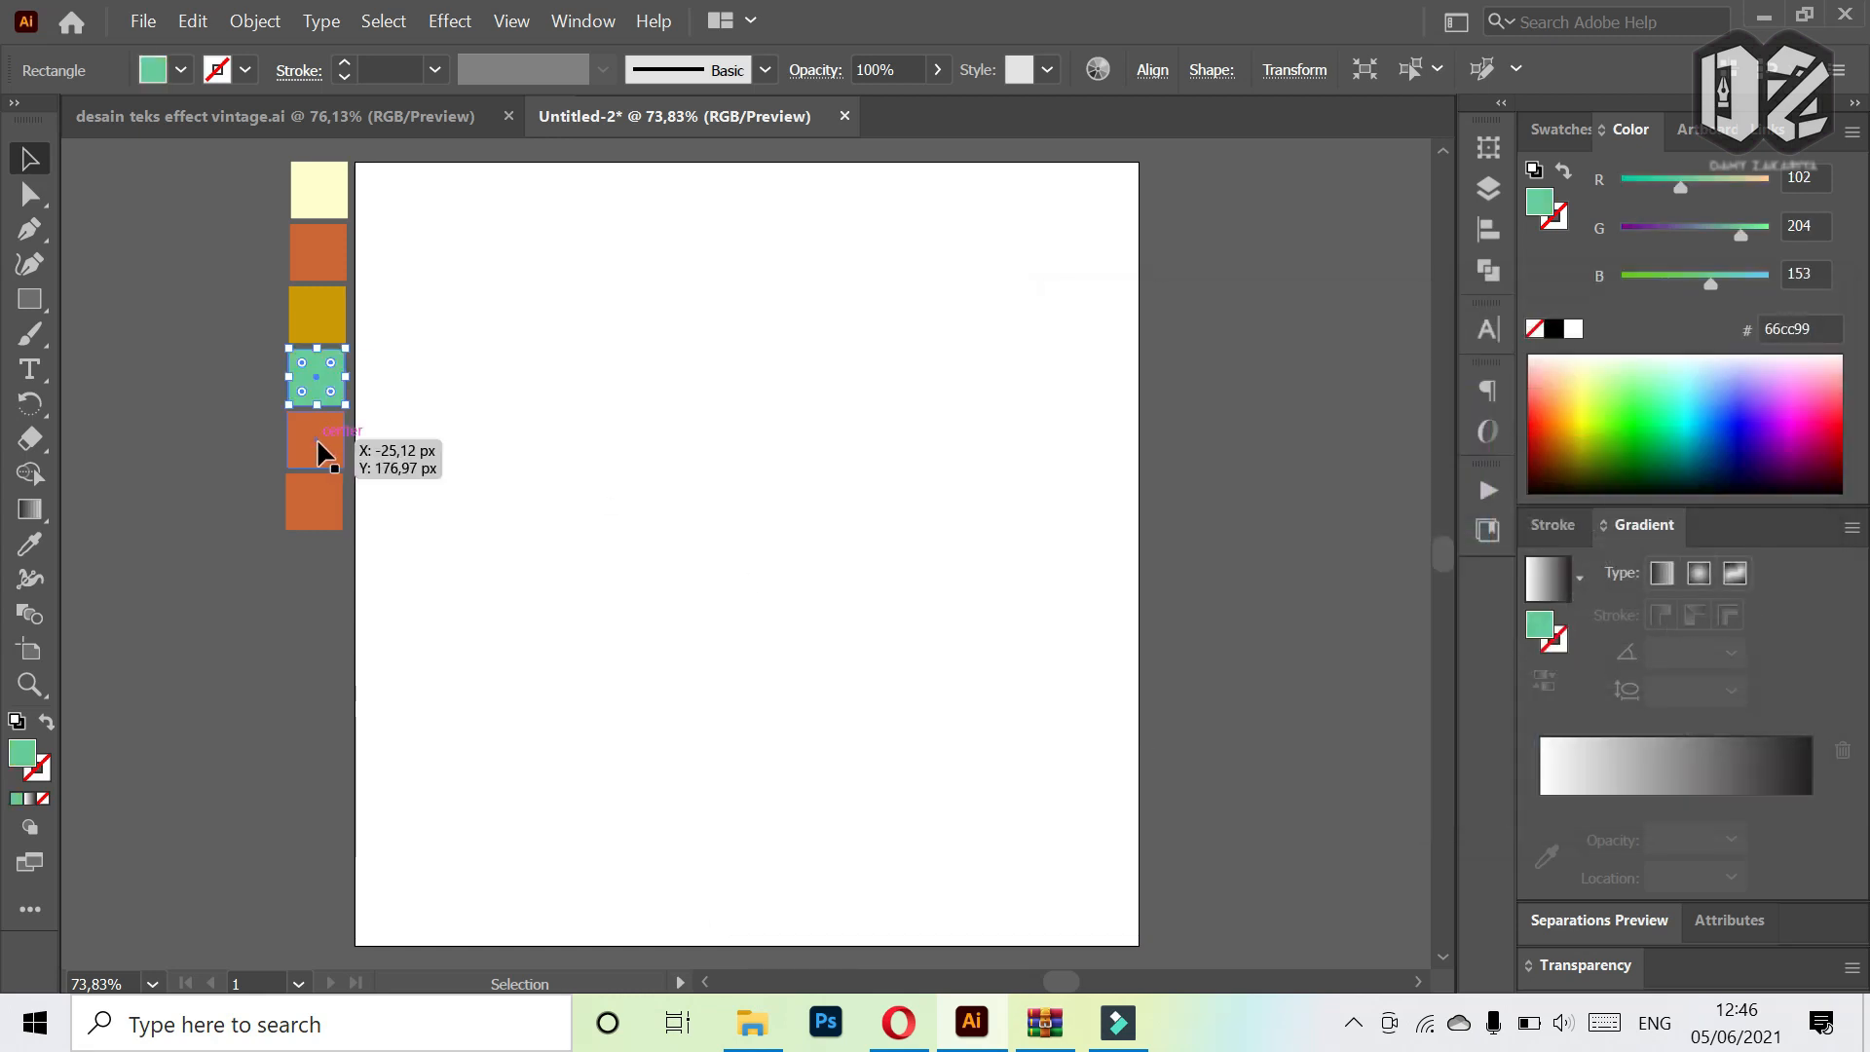
# - Fill the fifth square in the swatch column with the olive colour #666633
pyautogui.click(331, 435)
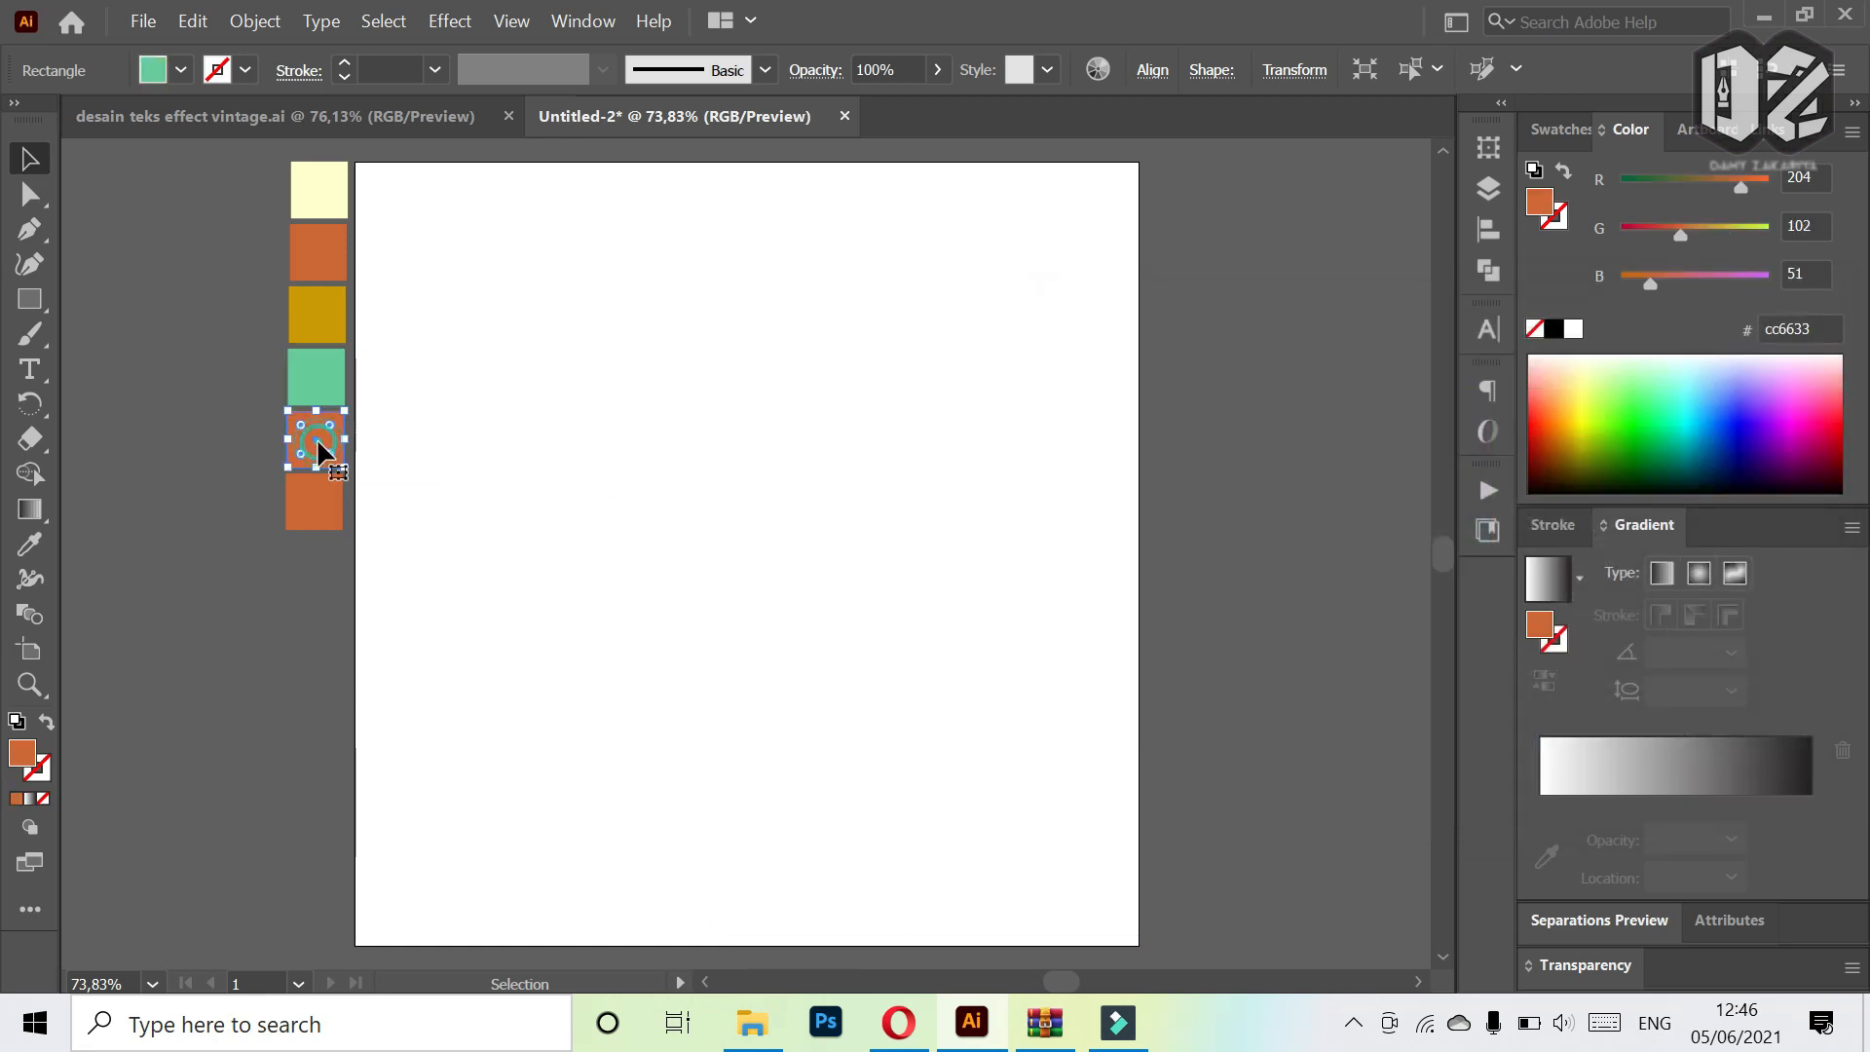
pyautogui.doubleClick(23, 755)
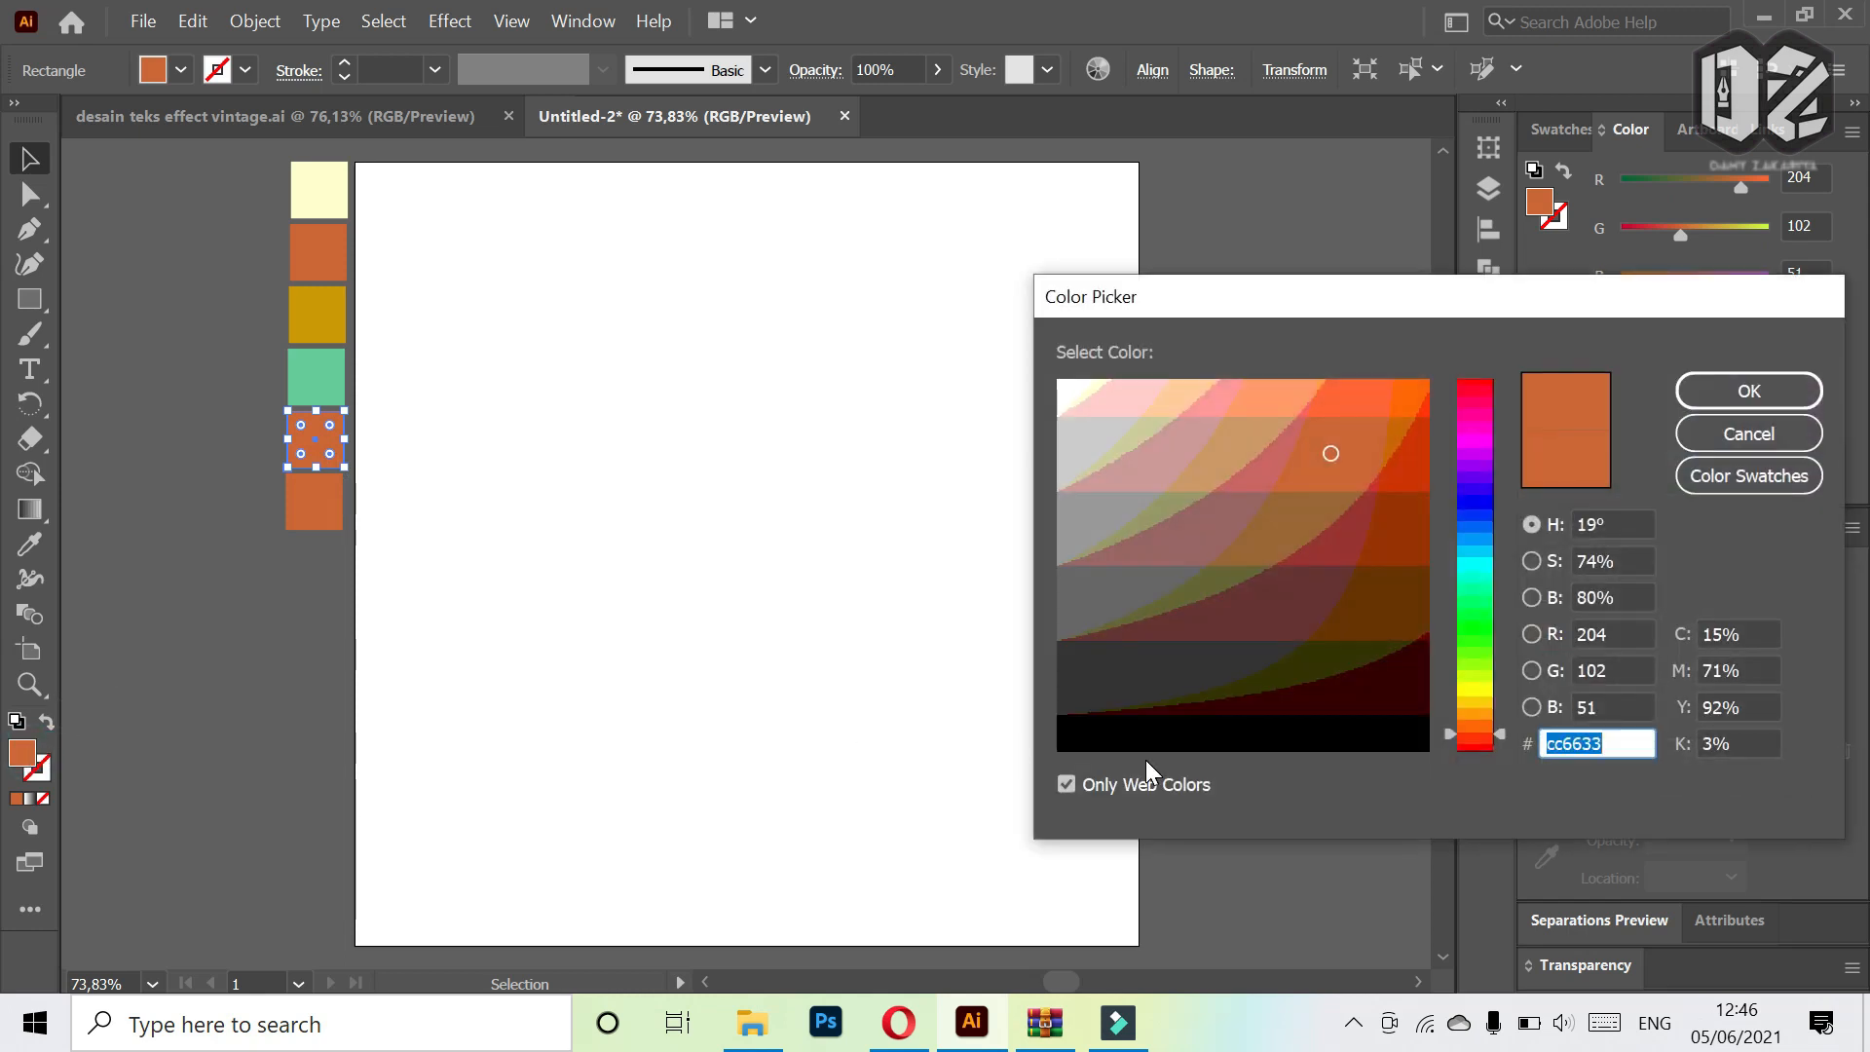
pyautogui.write('6666')
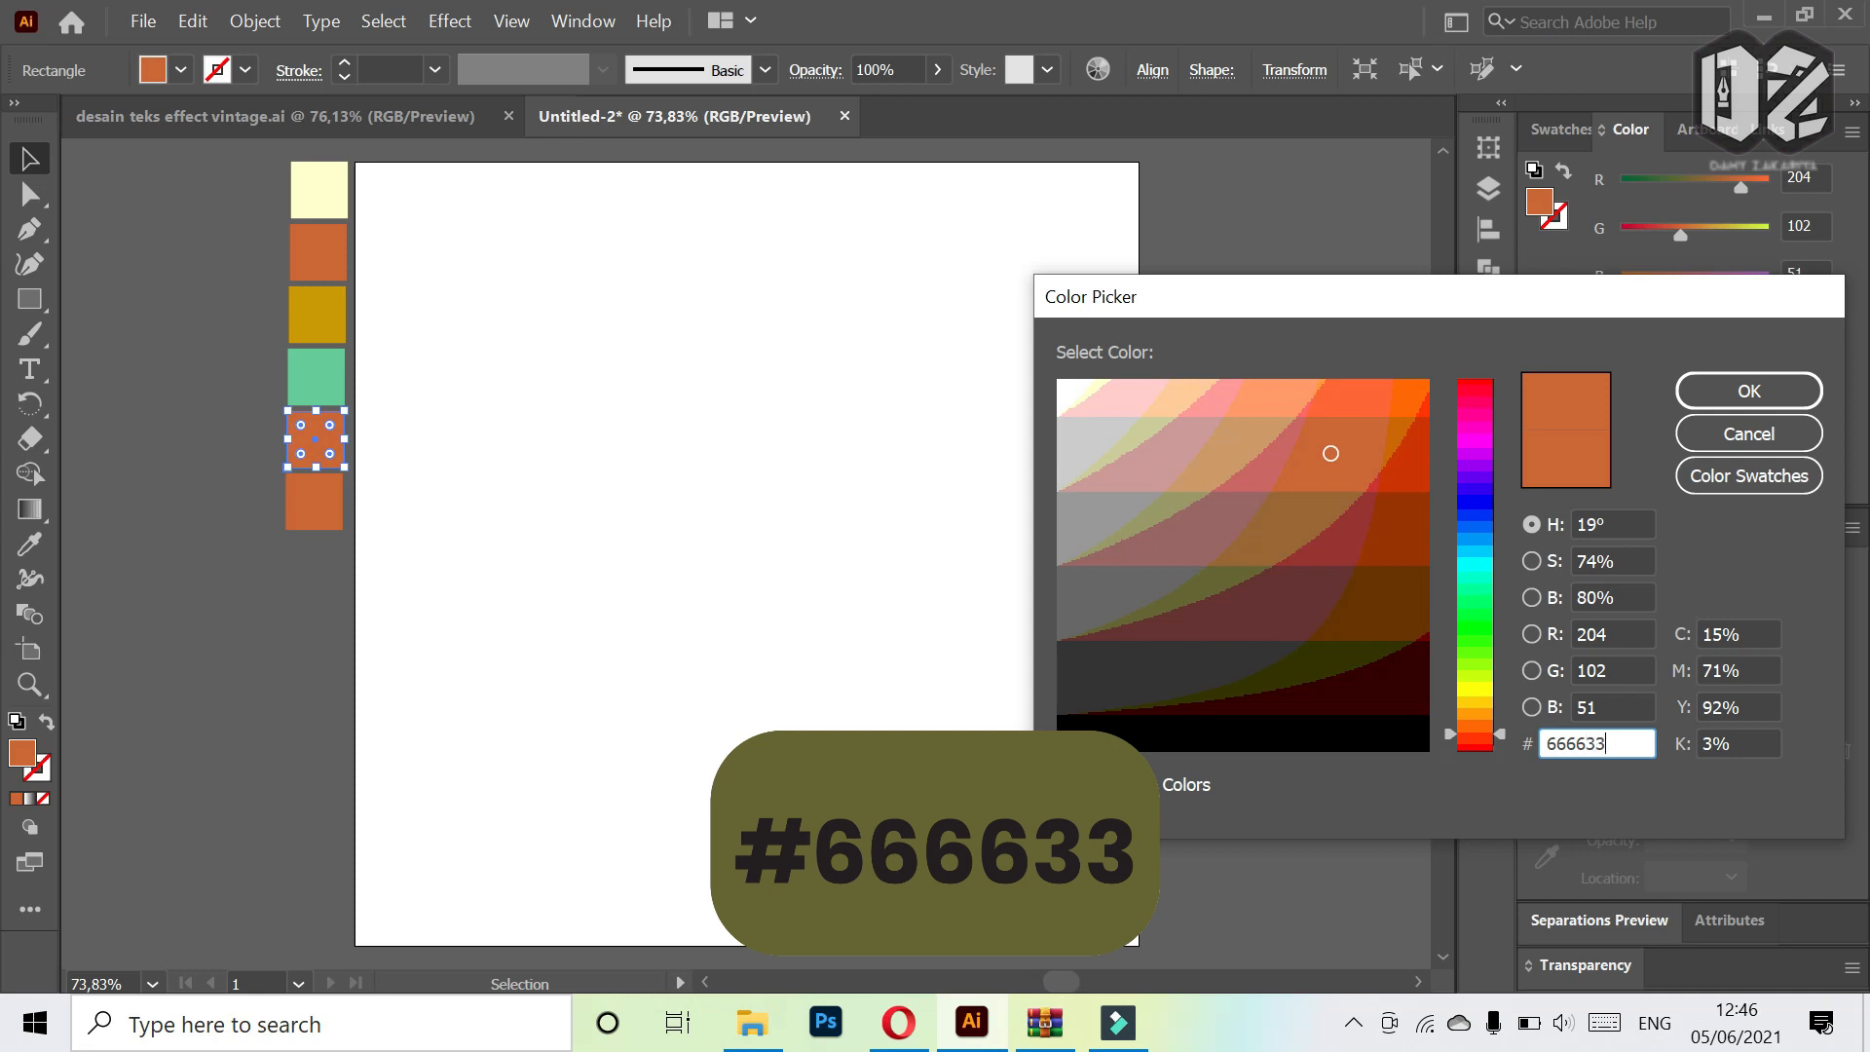
pyautogui.press('Return')
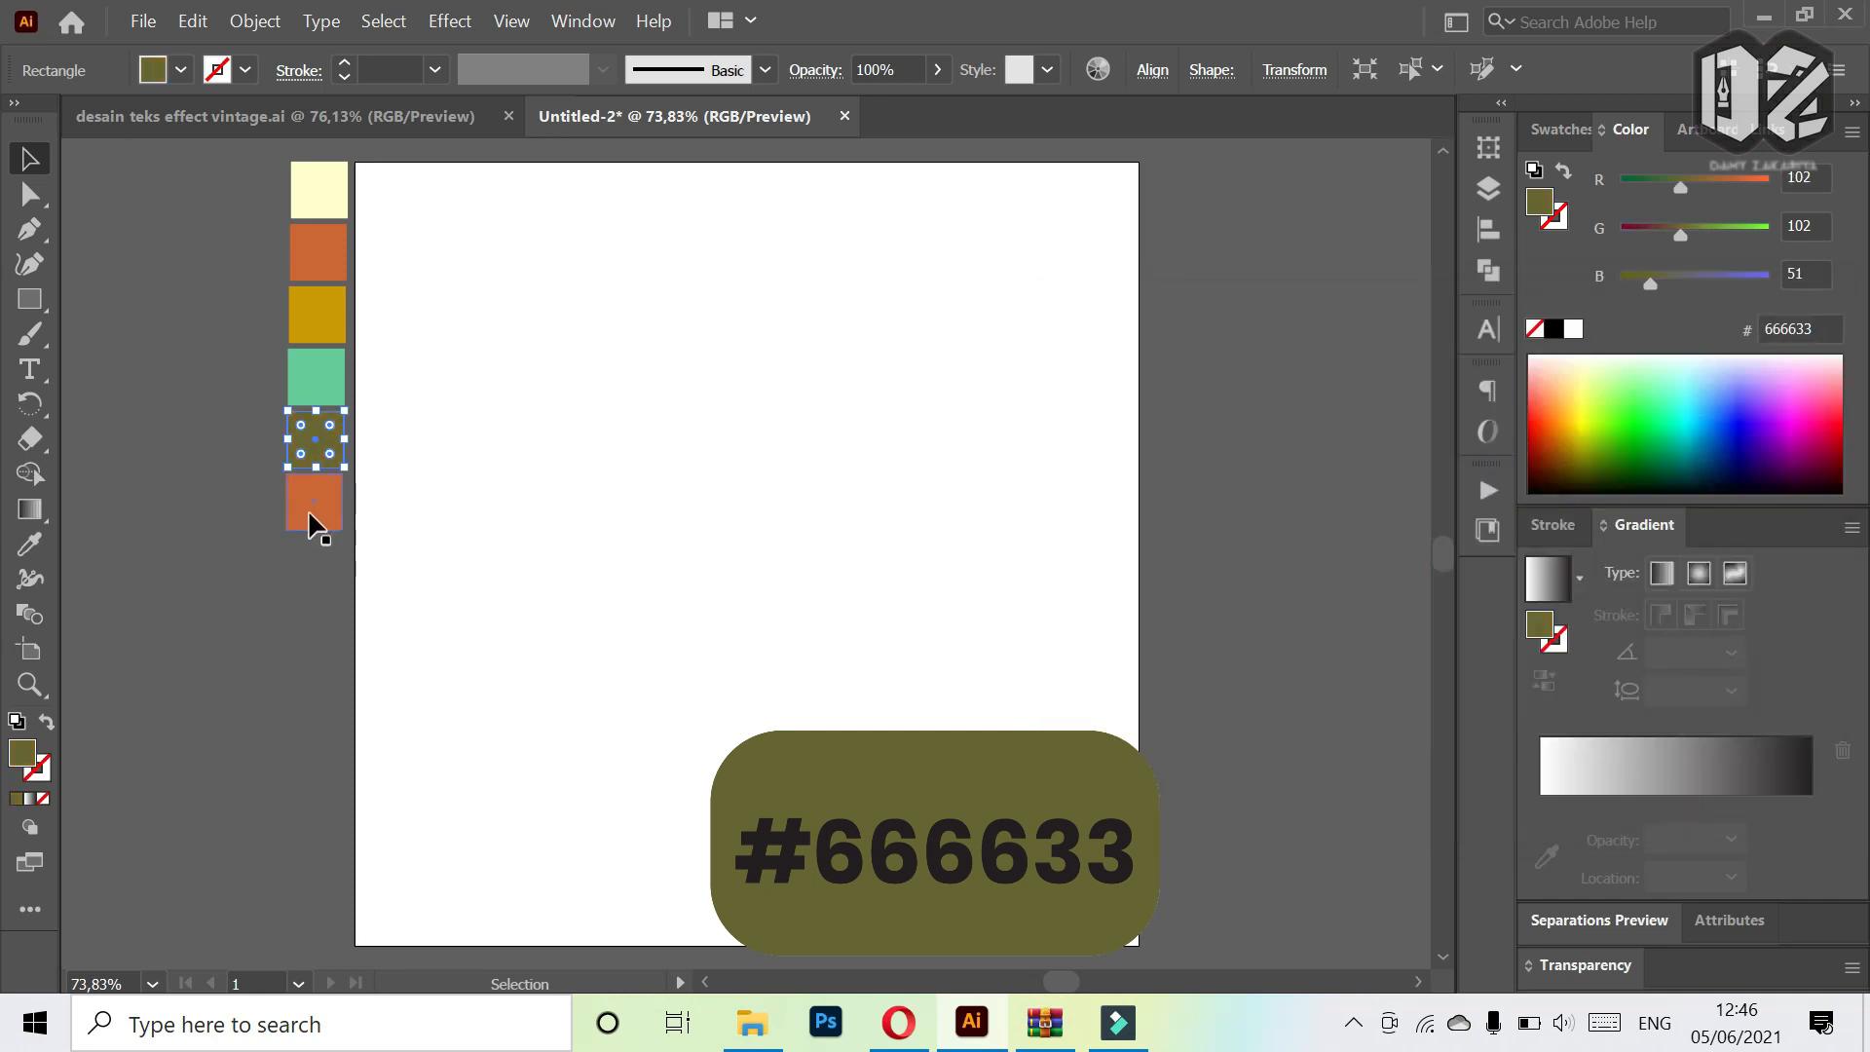
# - Set the fill of the sixth, lowest square in the swatch column to #cc6633
pyautogui.click(312, 524)
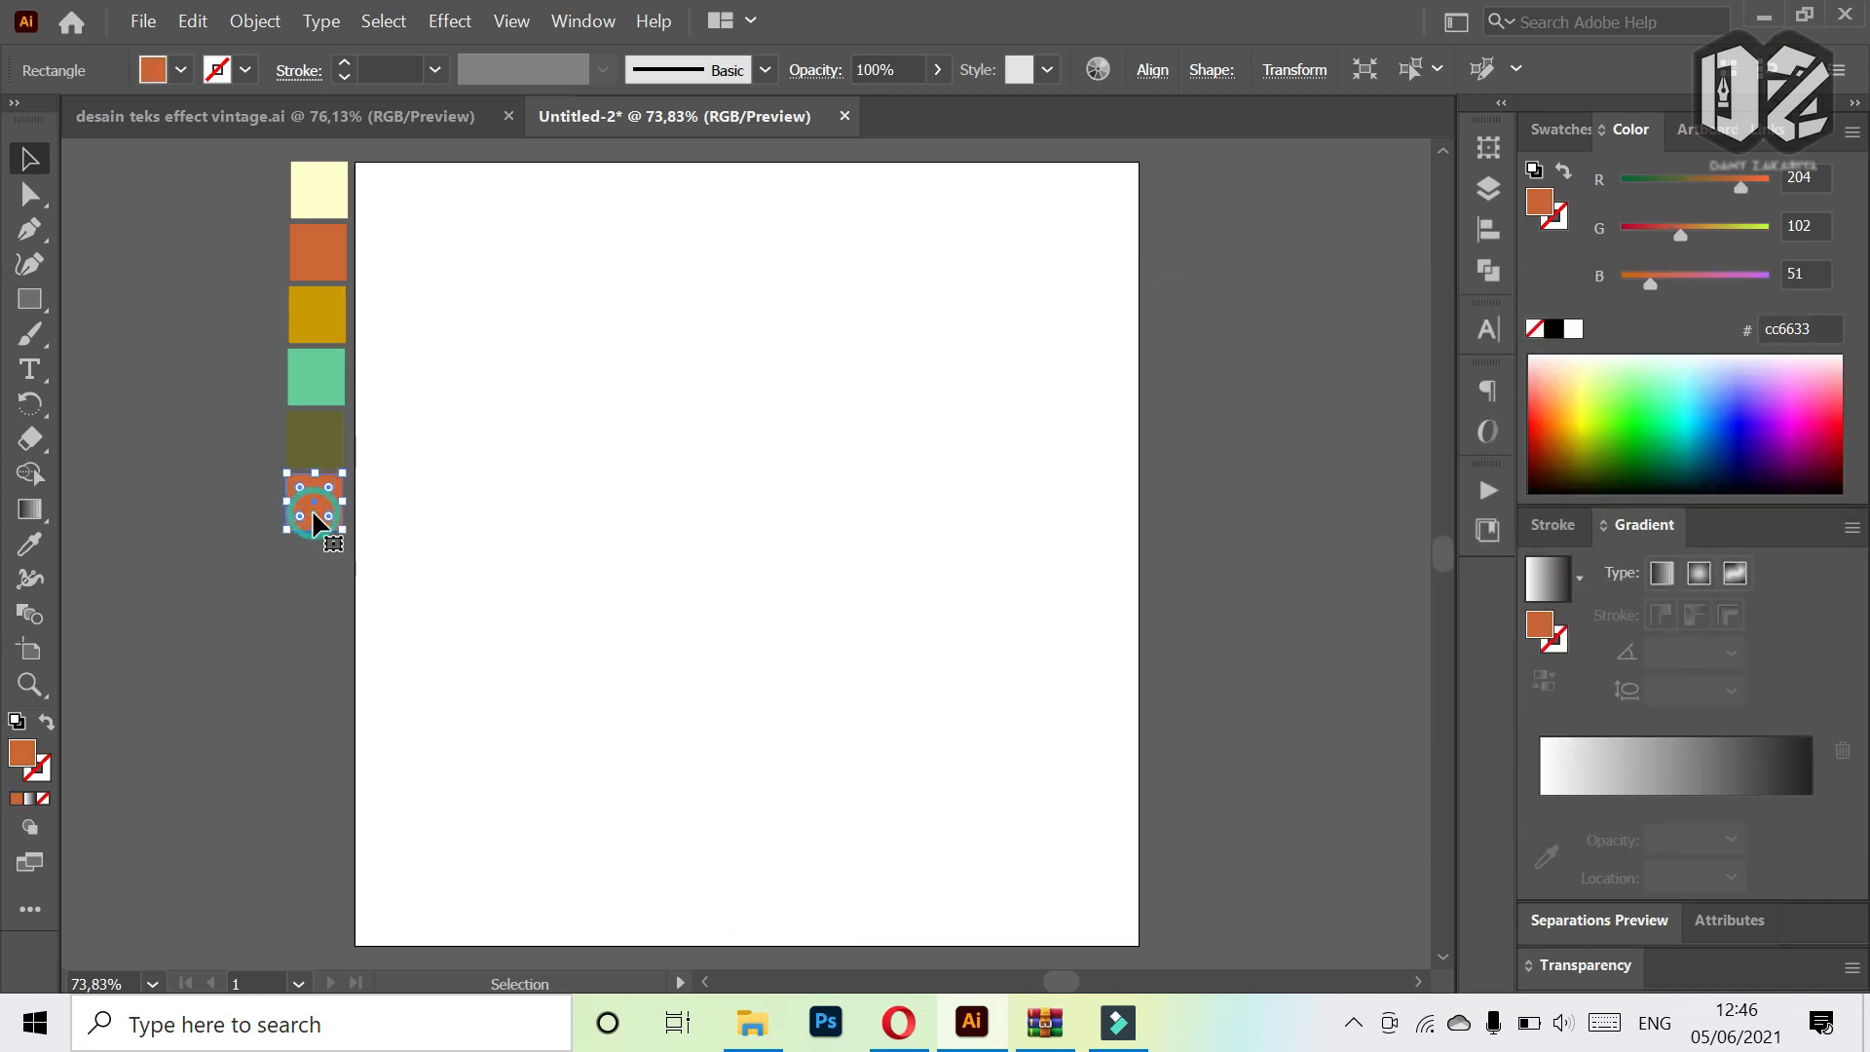
pyautogui.doubleClick(24, 755)
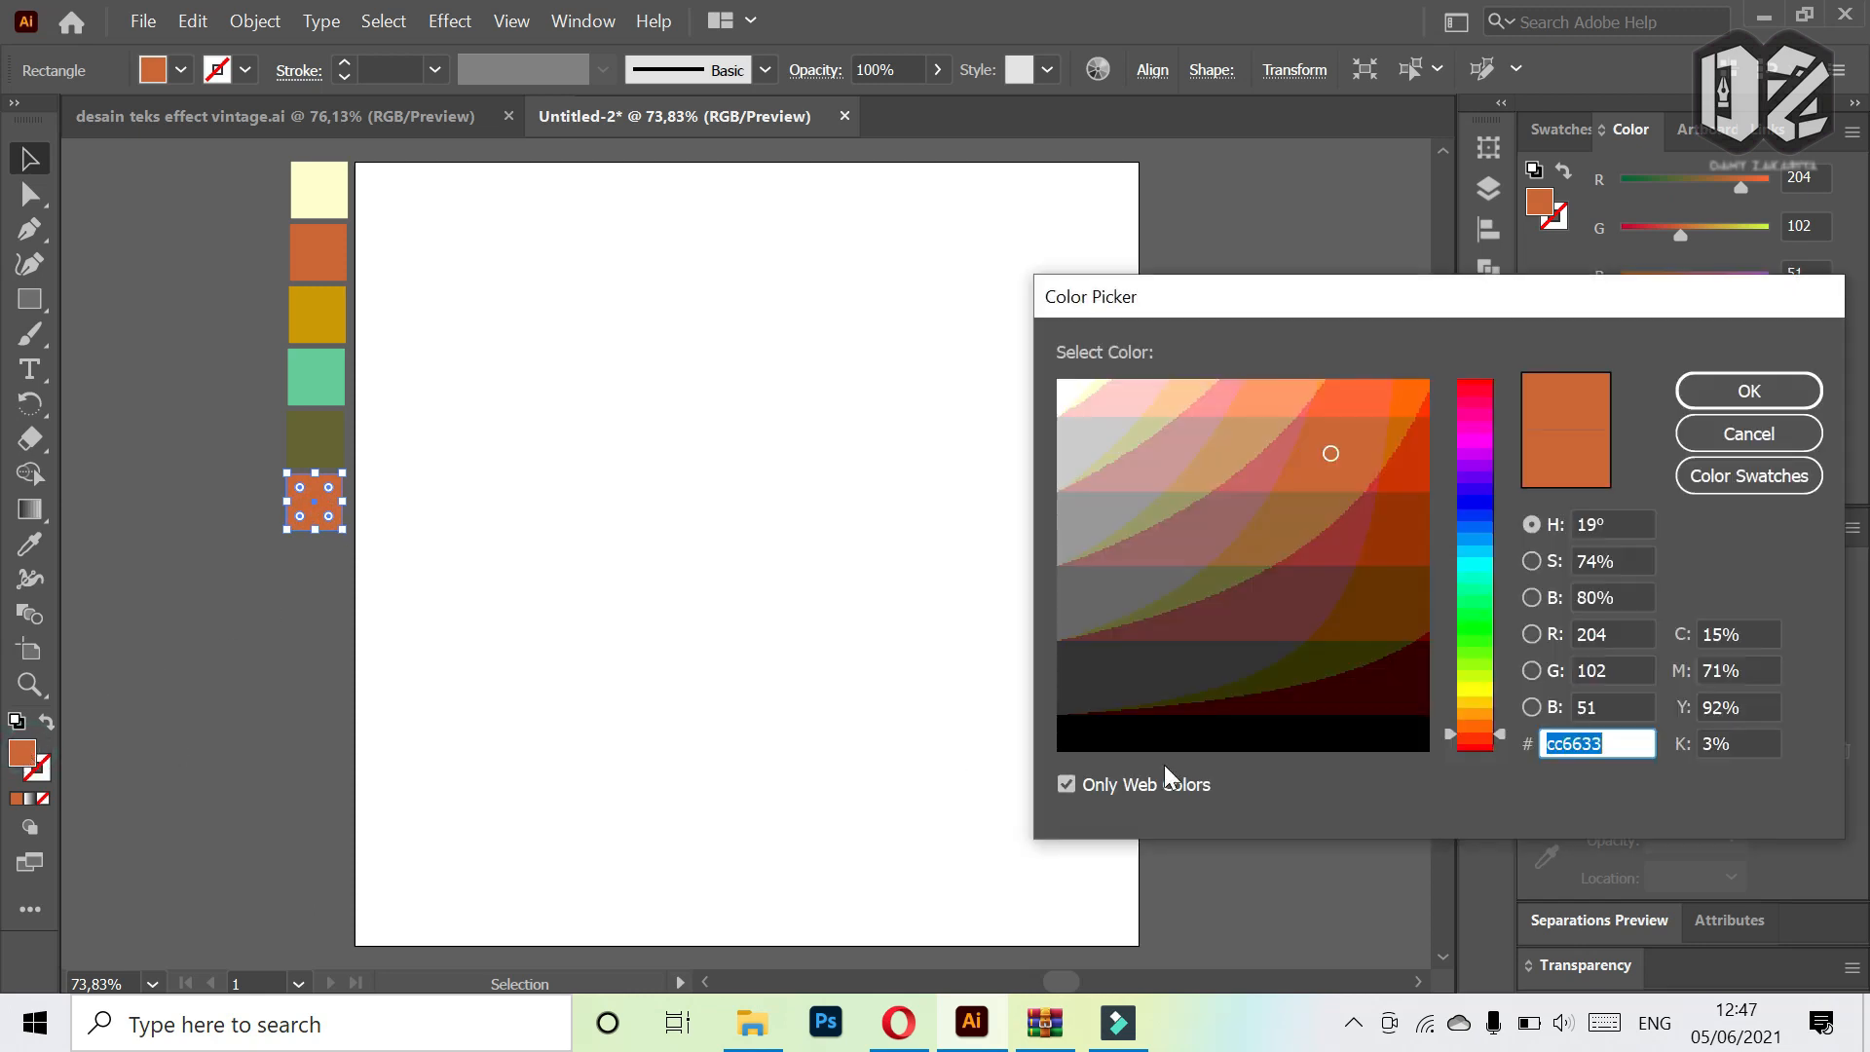
pyautogui.write('cc')
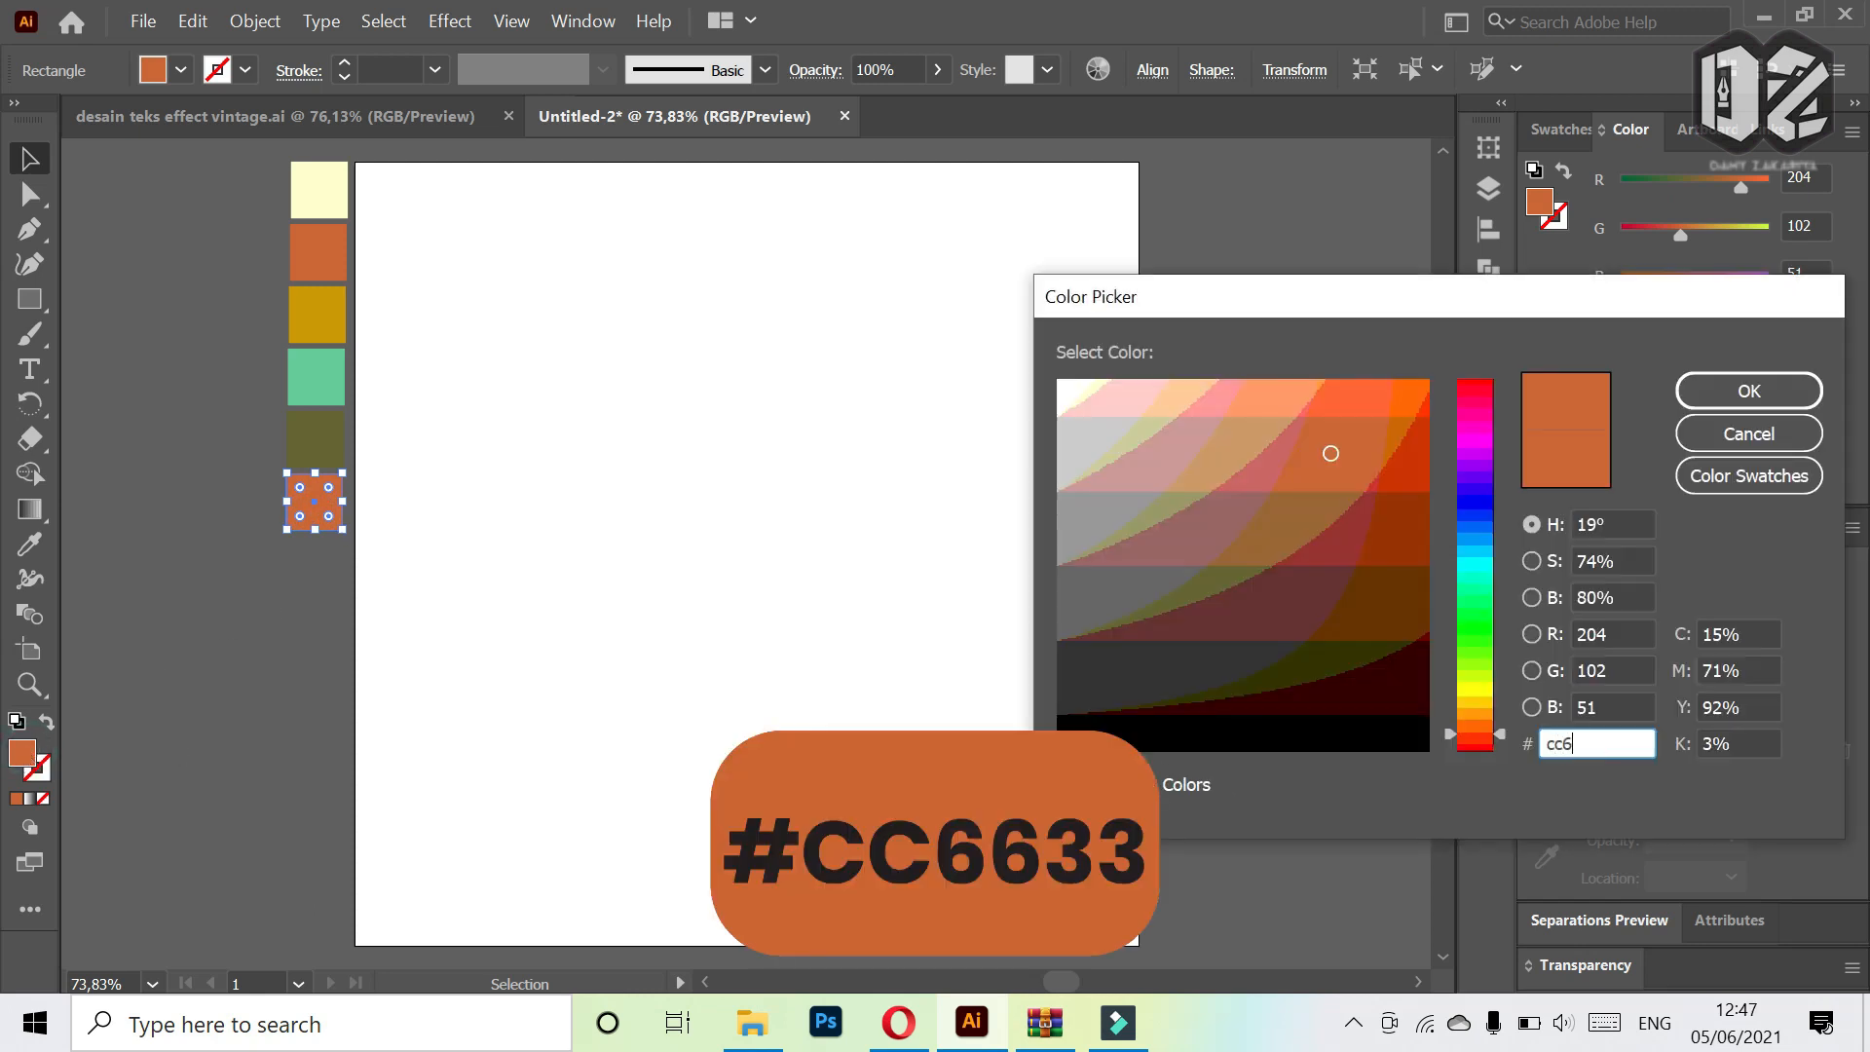
pyautogui.press('Return')
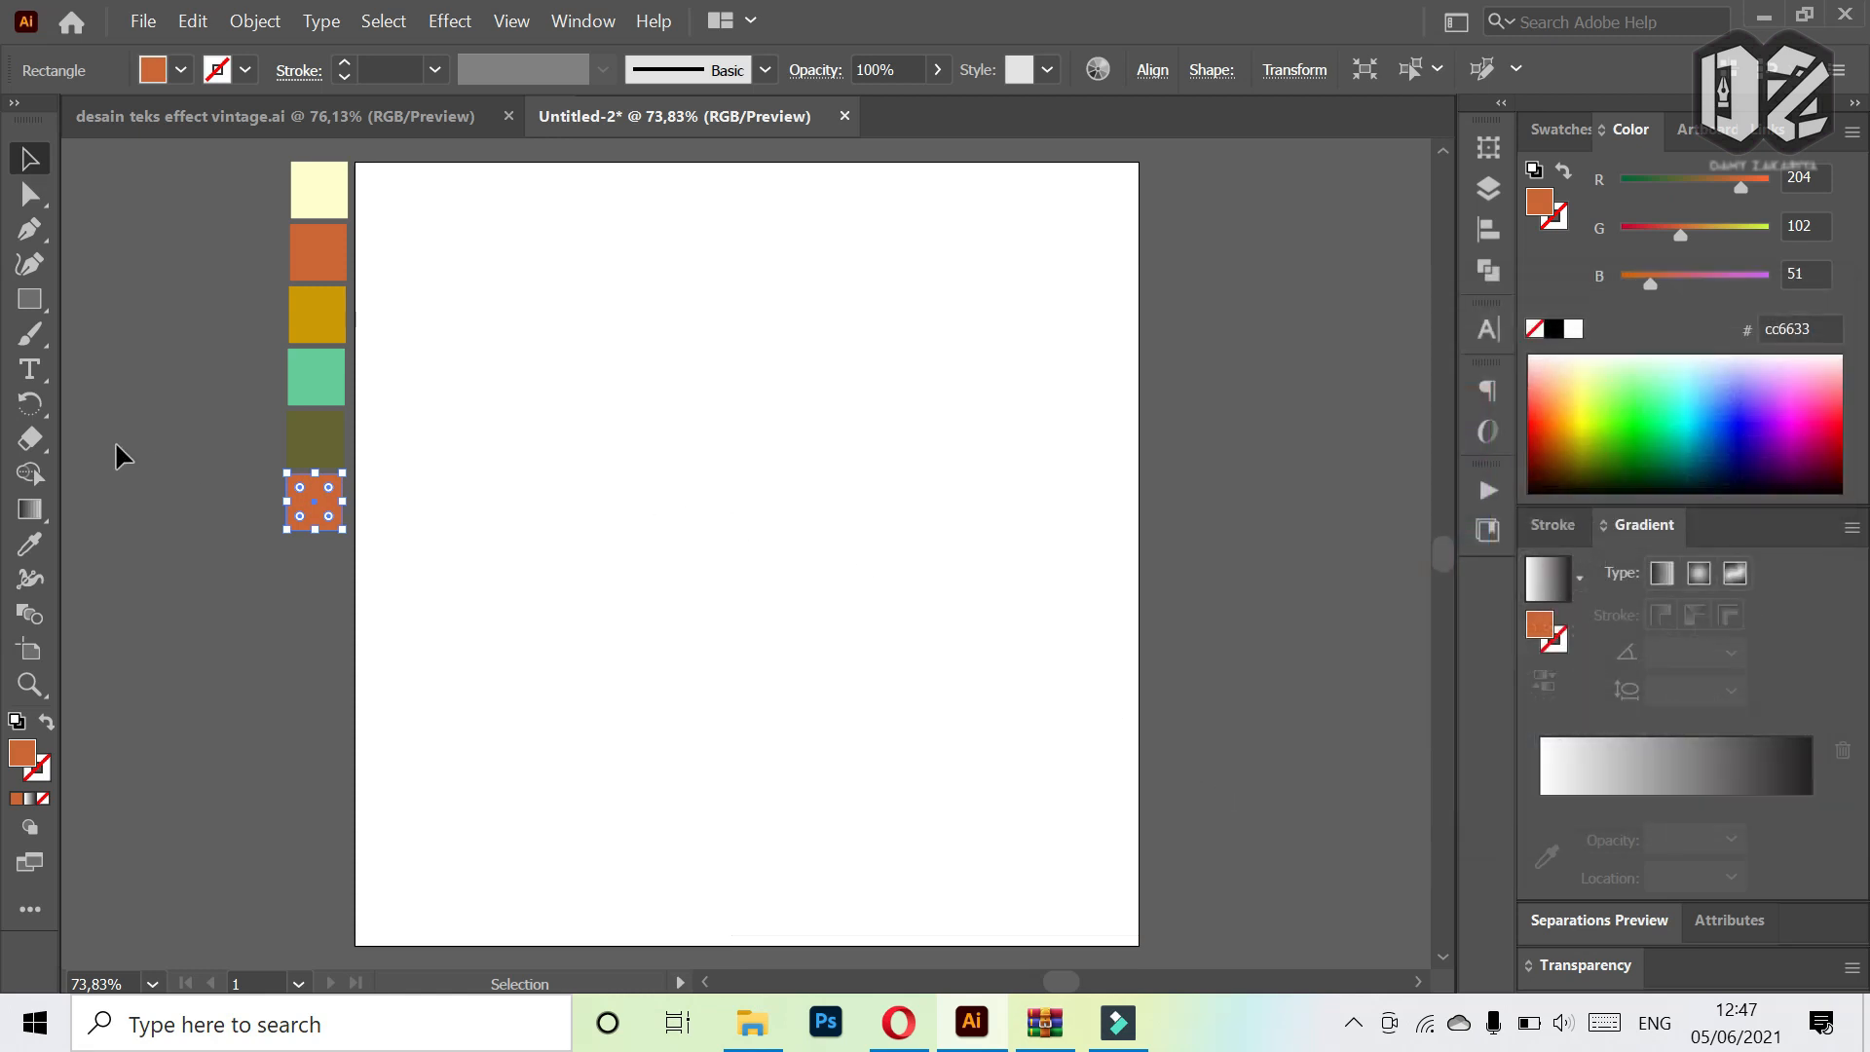
# - Add a line of point text reading "Vintage" near the middle of the artboard
pyautogui.click(29, 370)
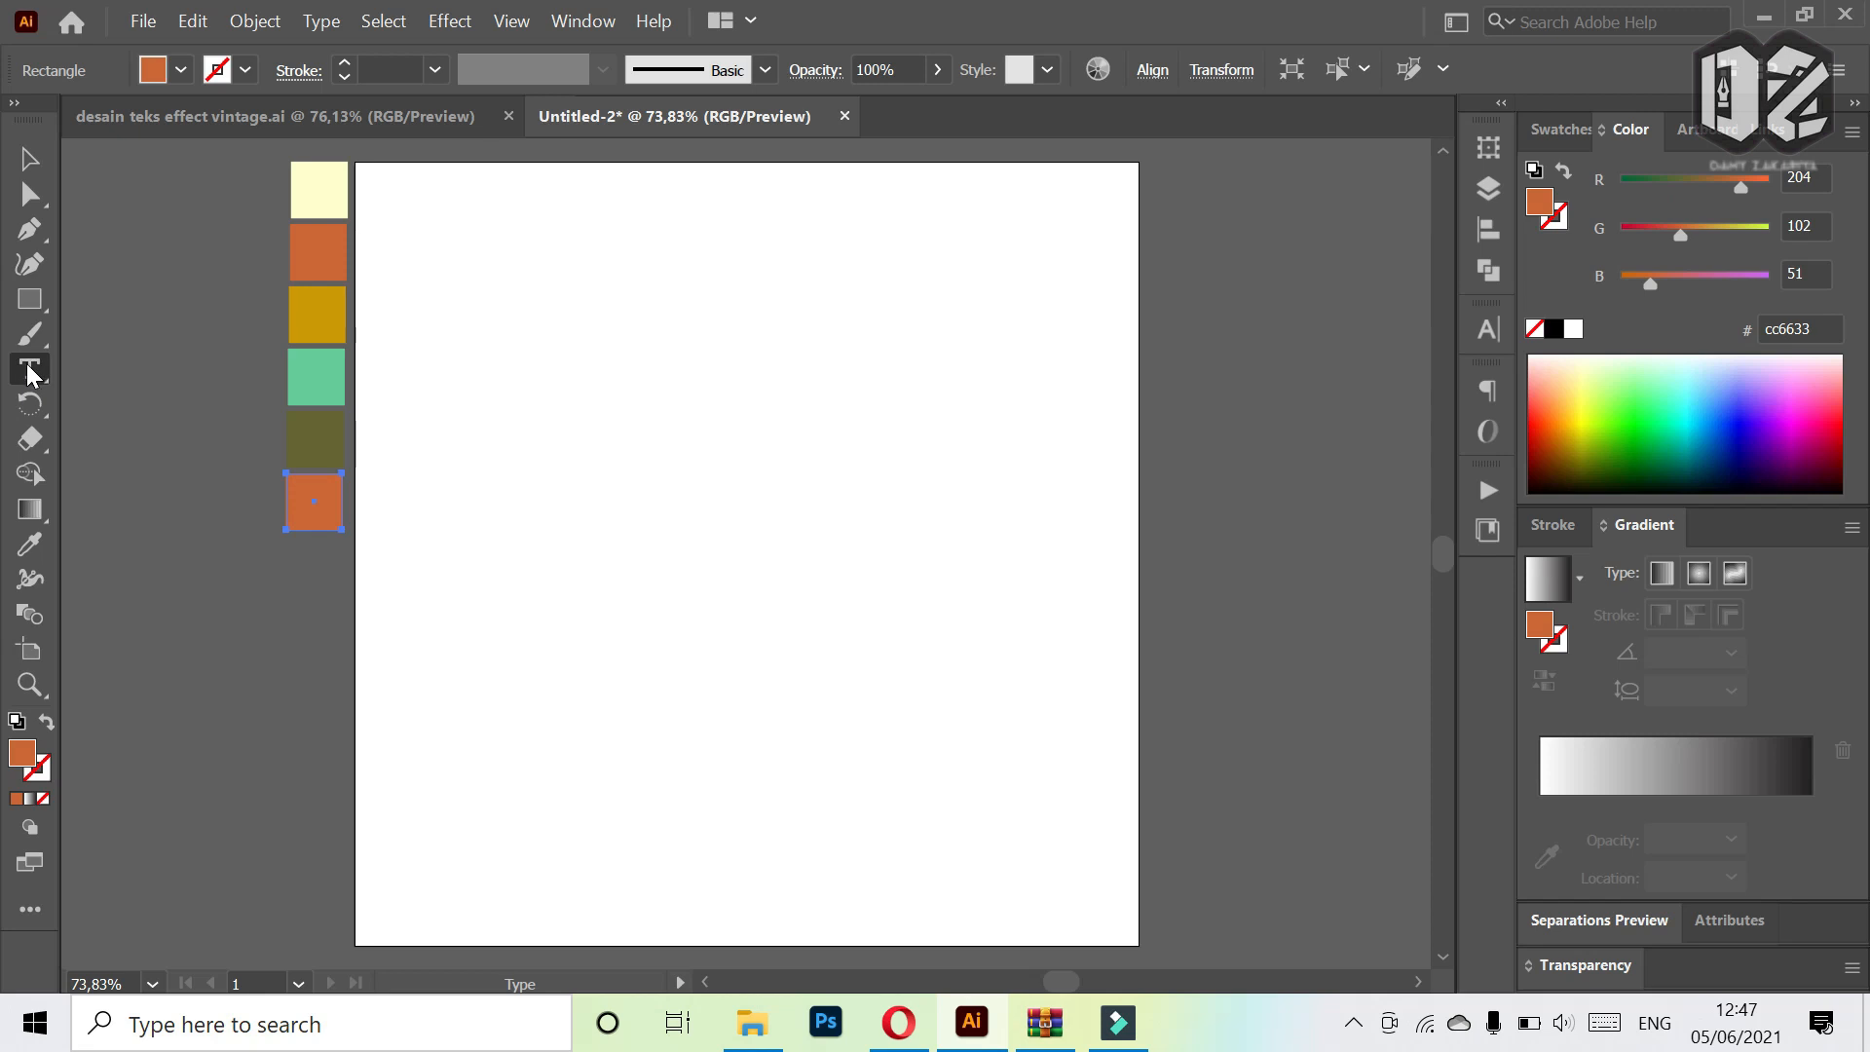
pyautogui.click(752, 568)
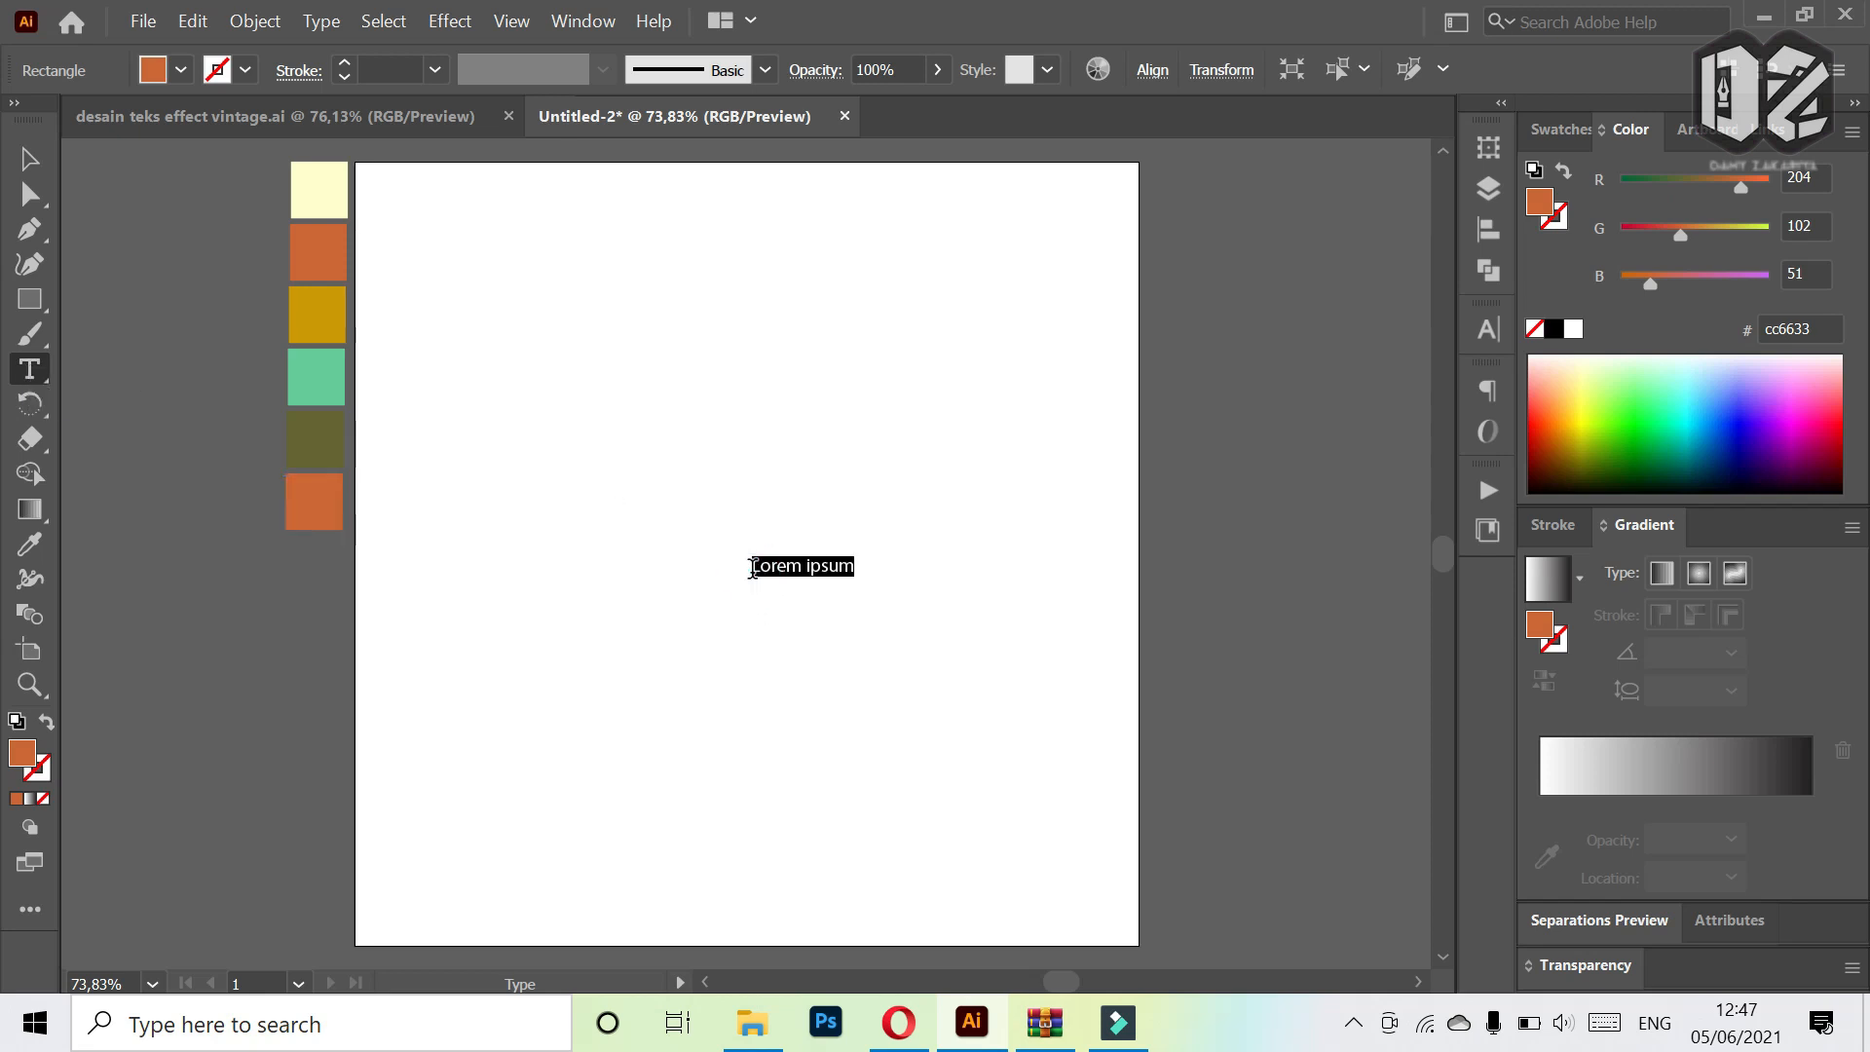
pyautogui.press('capslock')
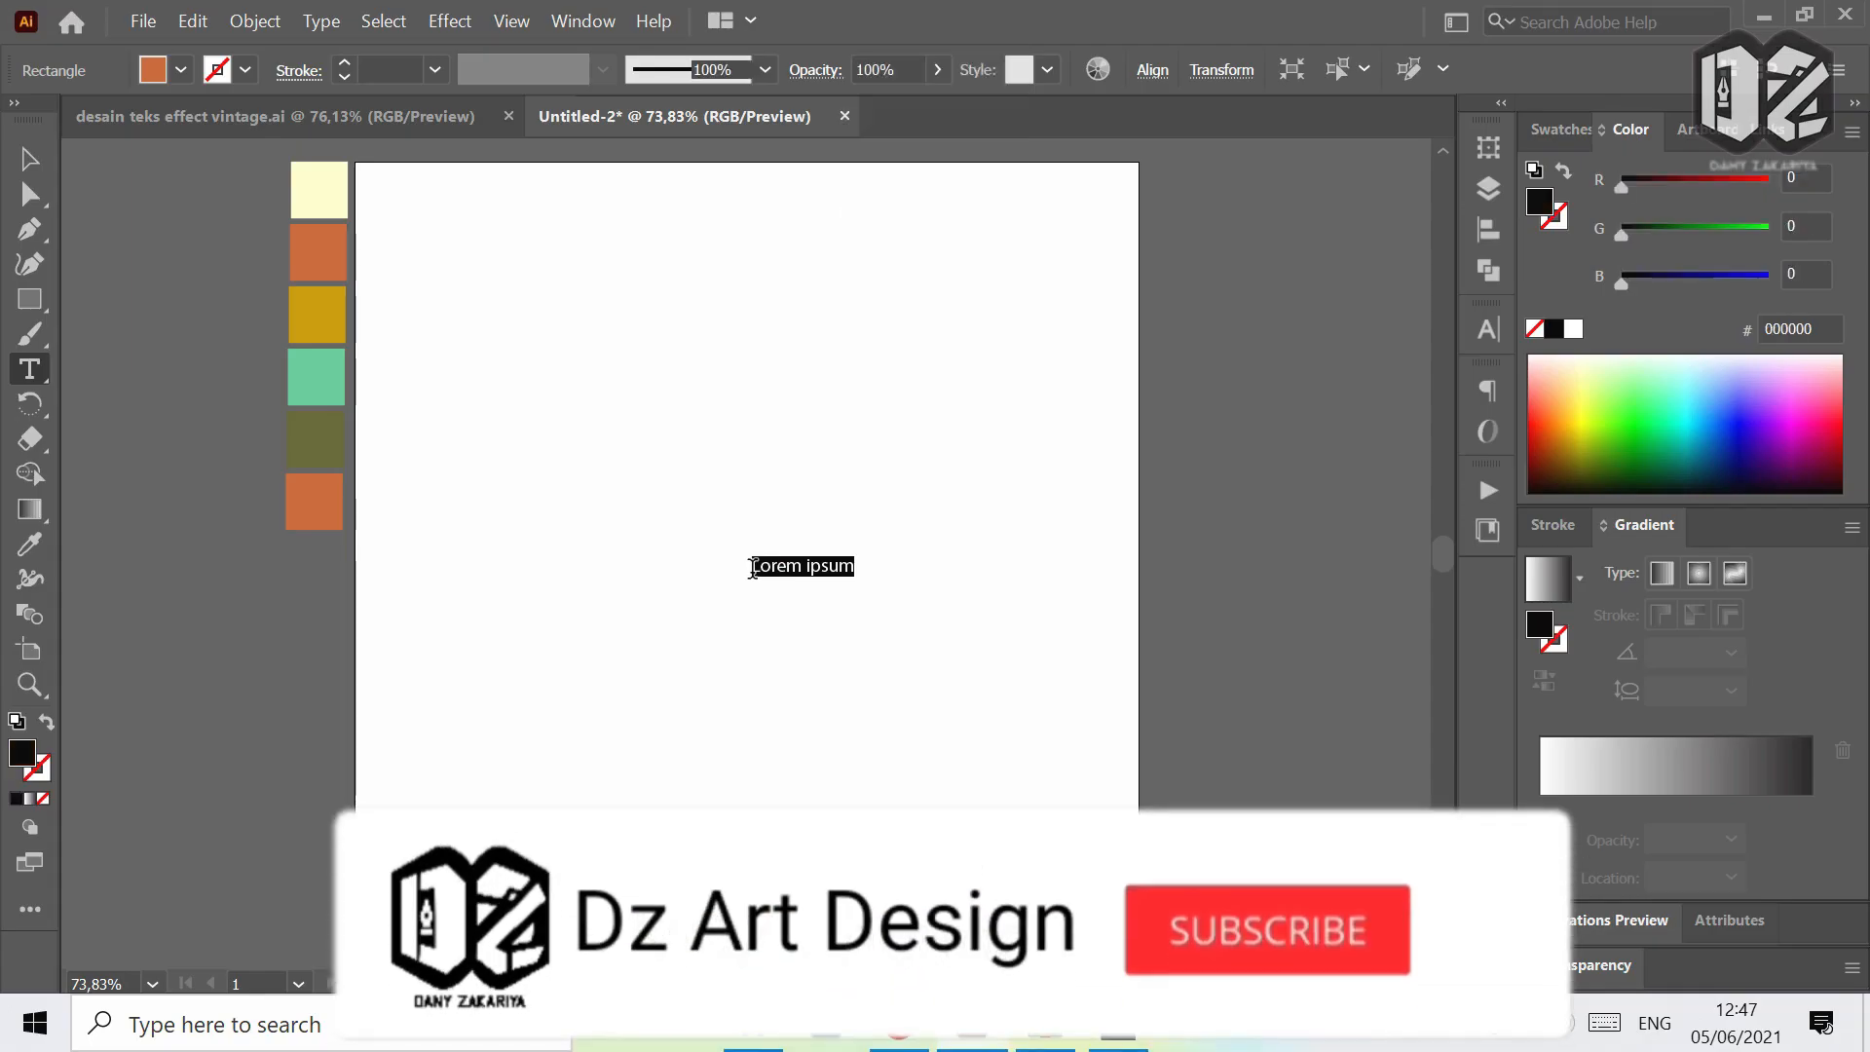
pyautogui.write('Vintage')
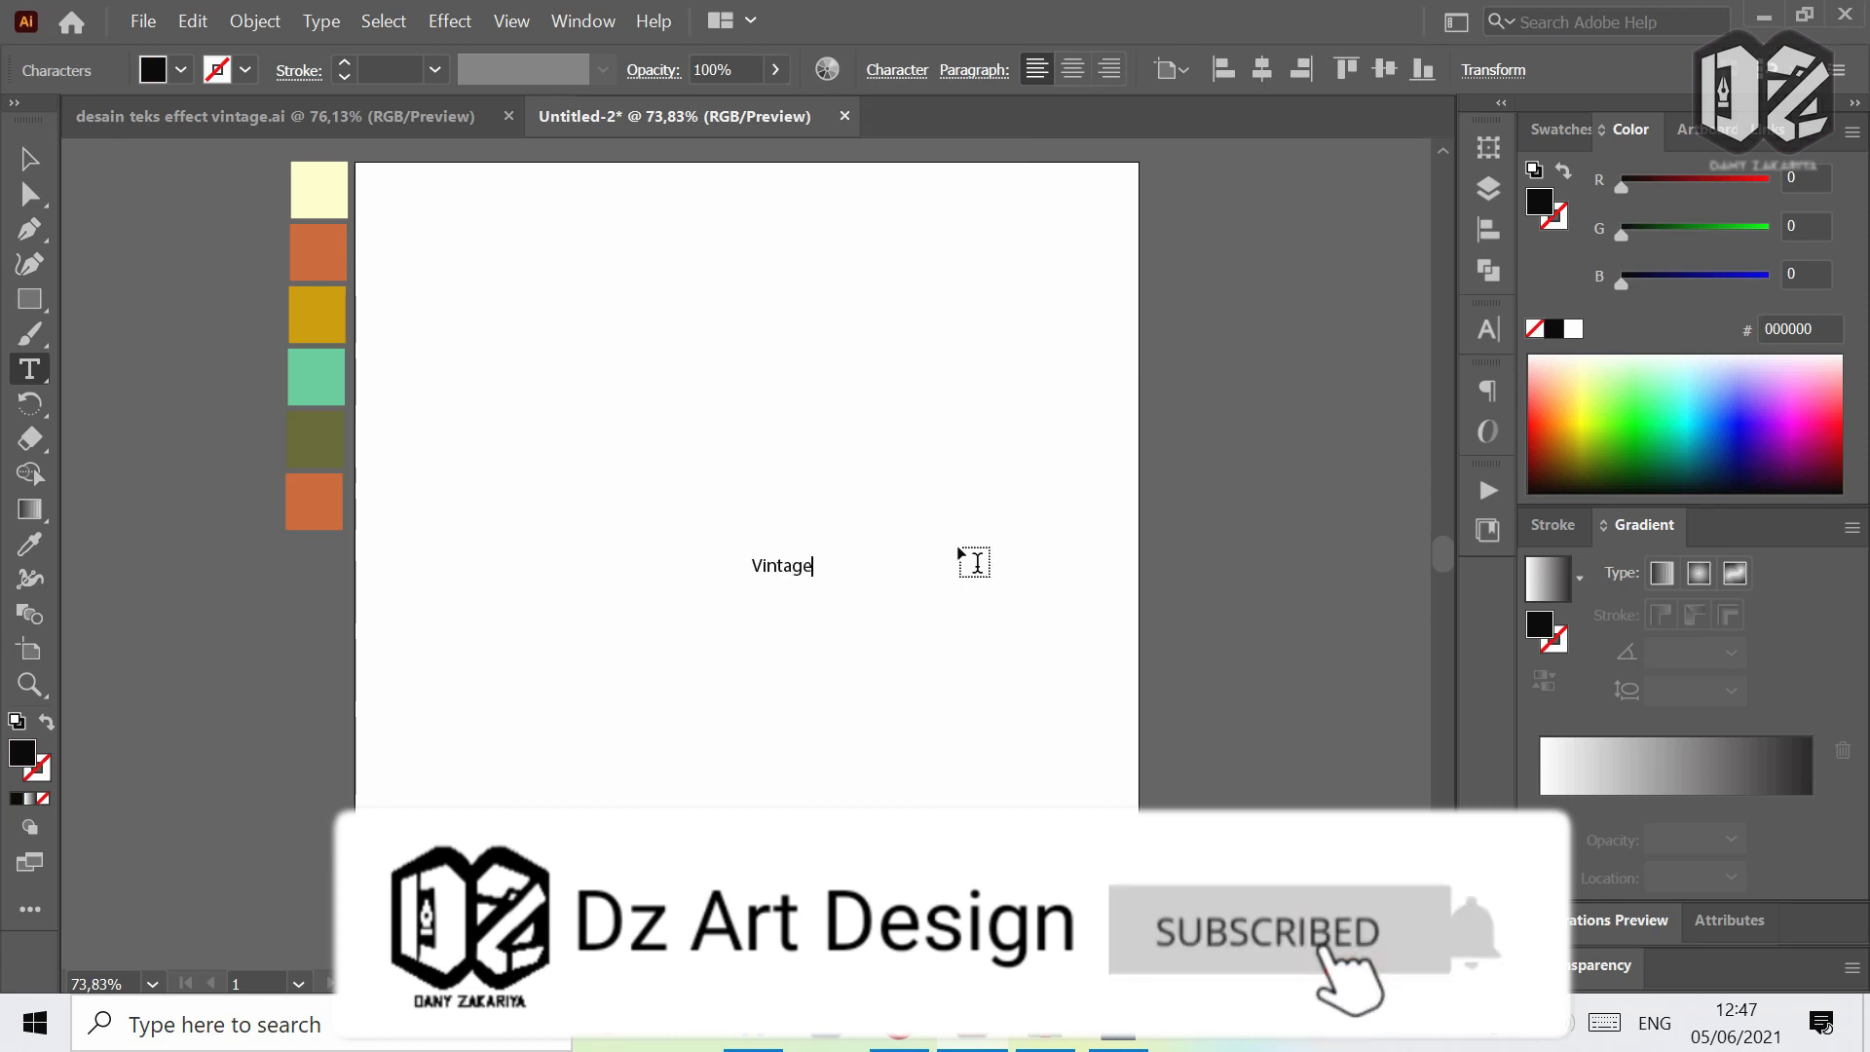
pyautogui.press('Escape')
pyautogui.hotkey('ctrl', 'a')
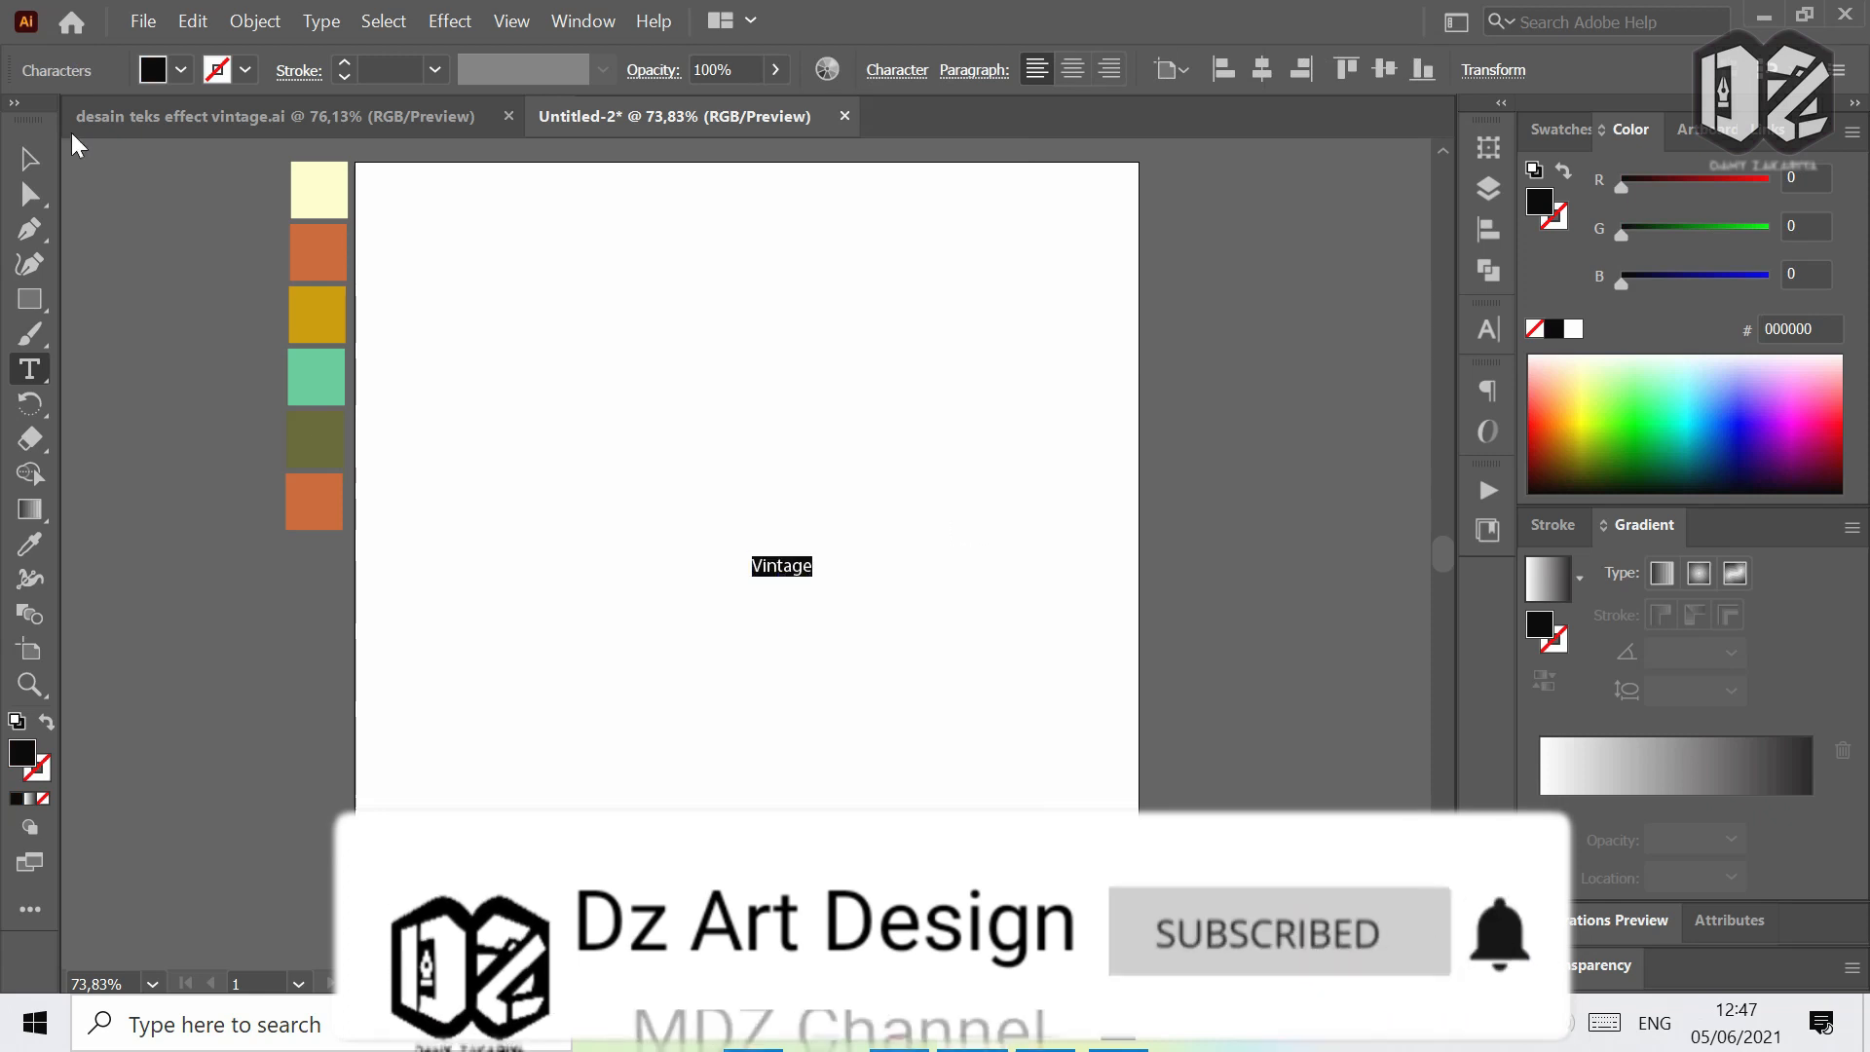
# - Enlarge the "Vintage" text proportionally to about a third of the artboard's width and move it near the centre
pyautogui.click(30, 159)
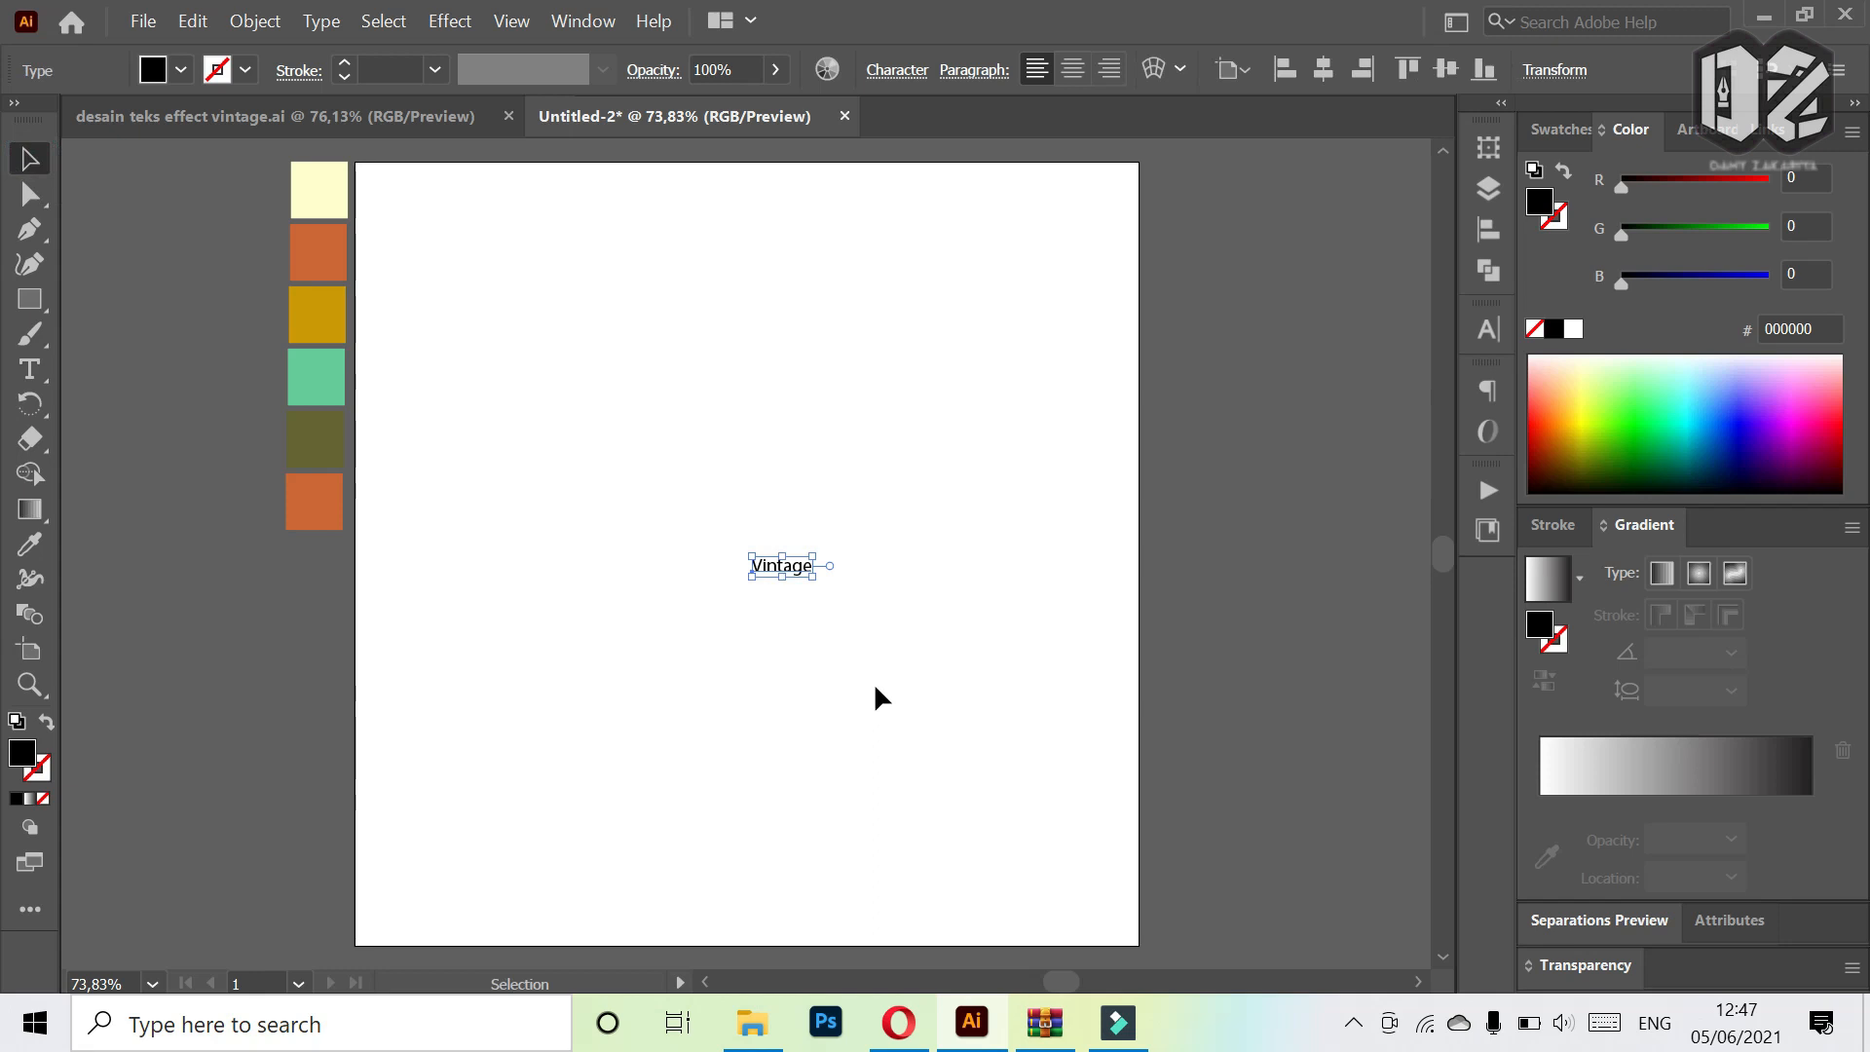
pyautogui.moveTo(743, 572); pyautogui.dragTo(559, 748)
pyautogui.moveTo(716, 616); pyautogui.dragTo(822, 543)
# - Change the font of the "Vintage" text to Cinderela Personal Use Regular
pyautogui.press('t')
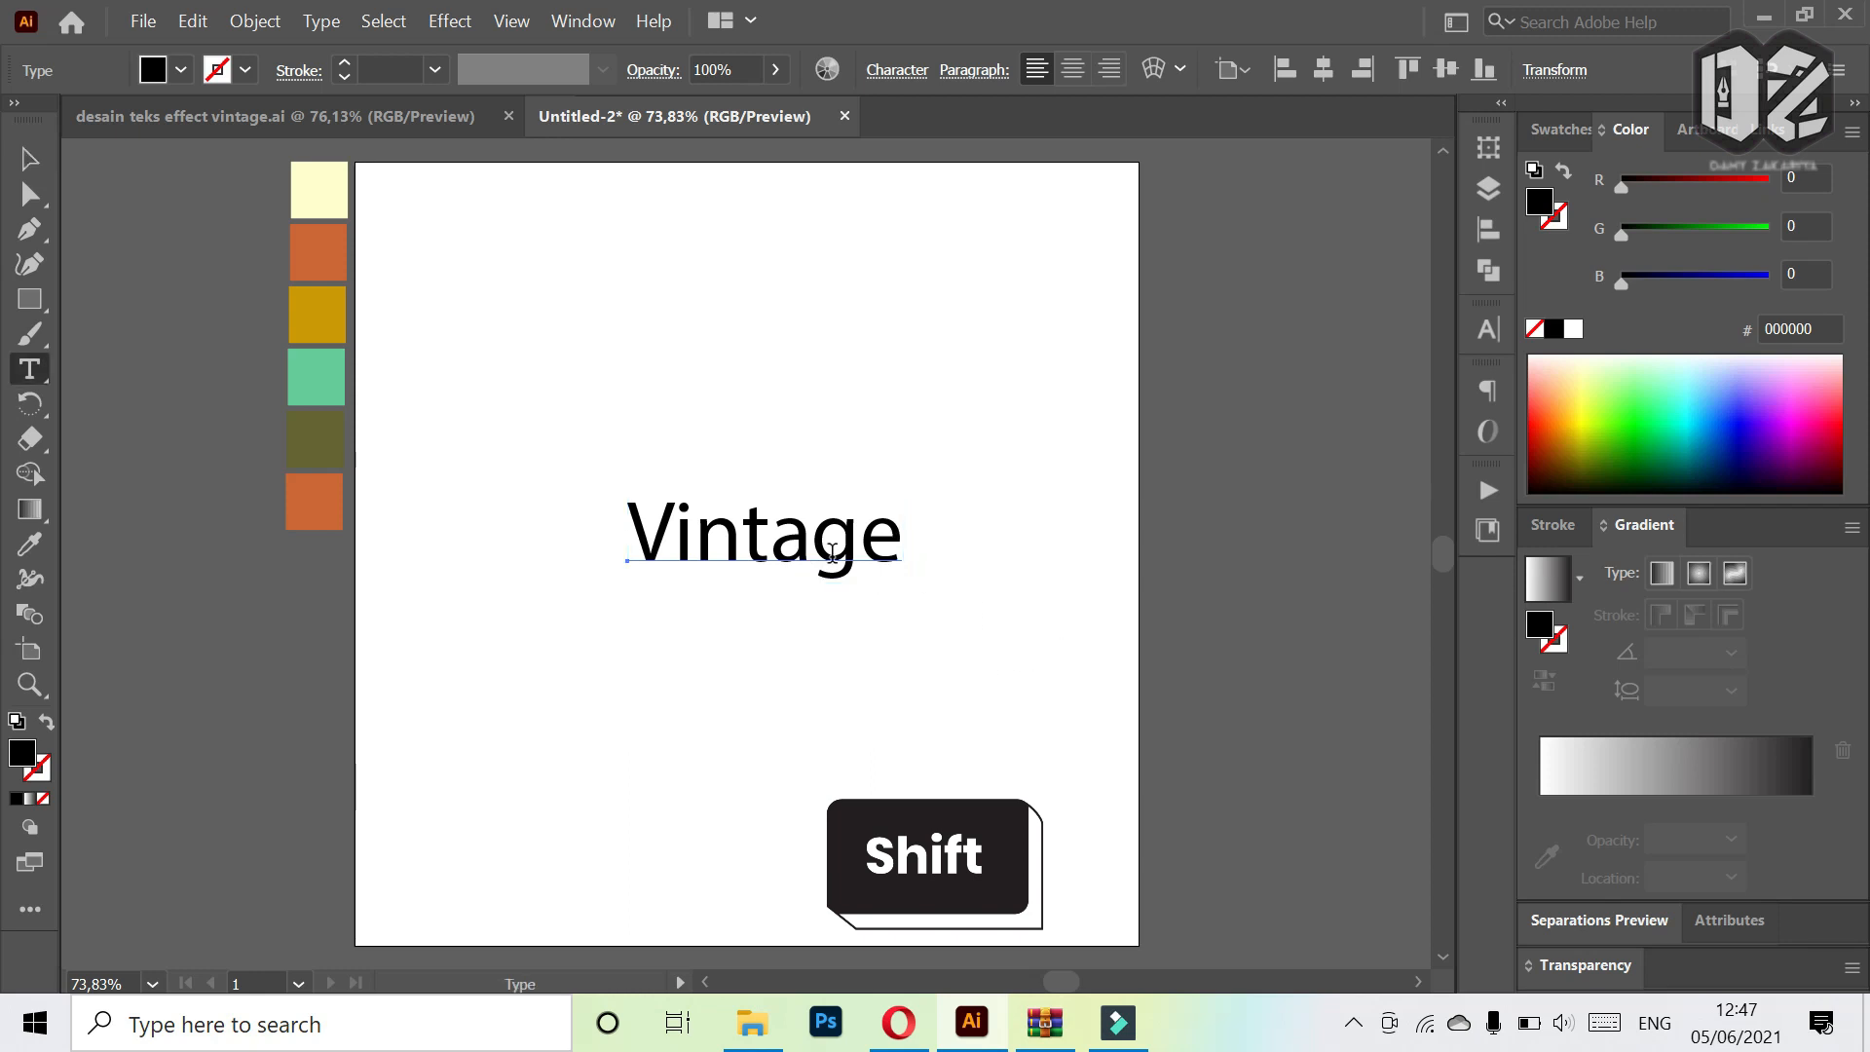
pyautogui.keyDown('ctrl'); pyautogui.click(829, 555); pyautogui.keyUp('ctrl')
pyautogui.doubleClick(829, 555)
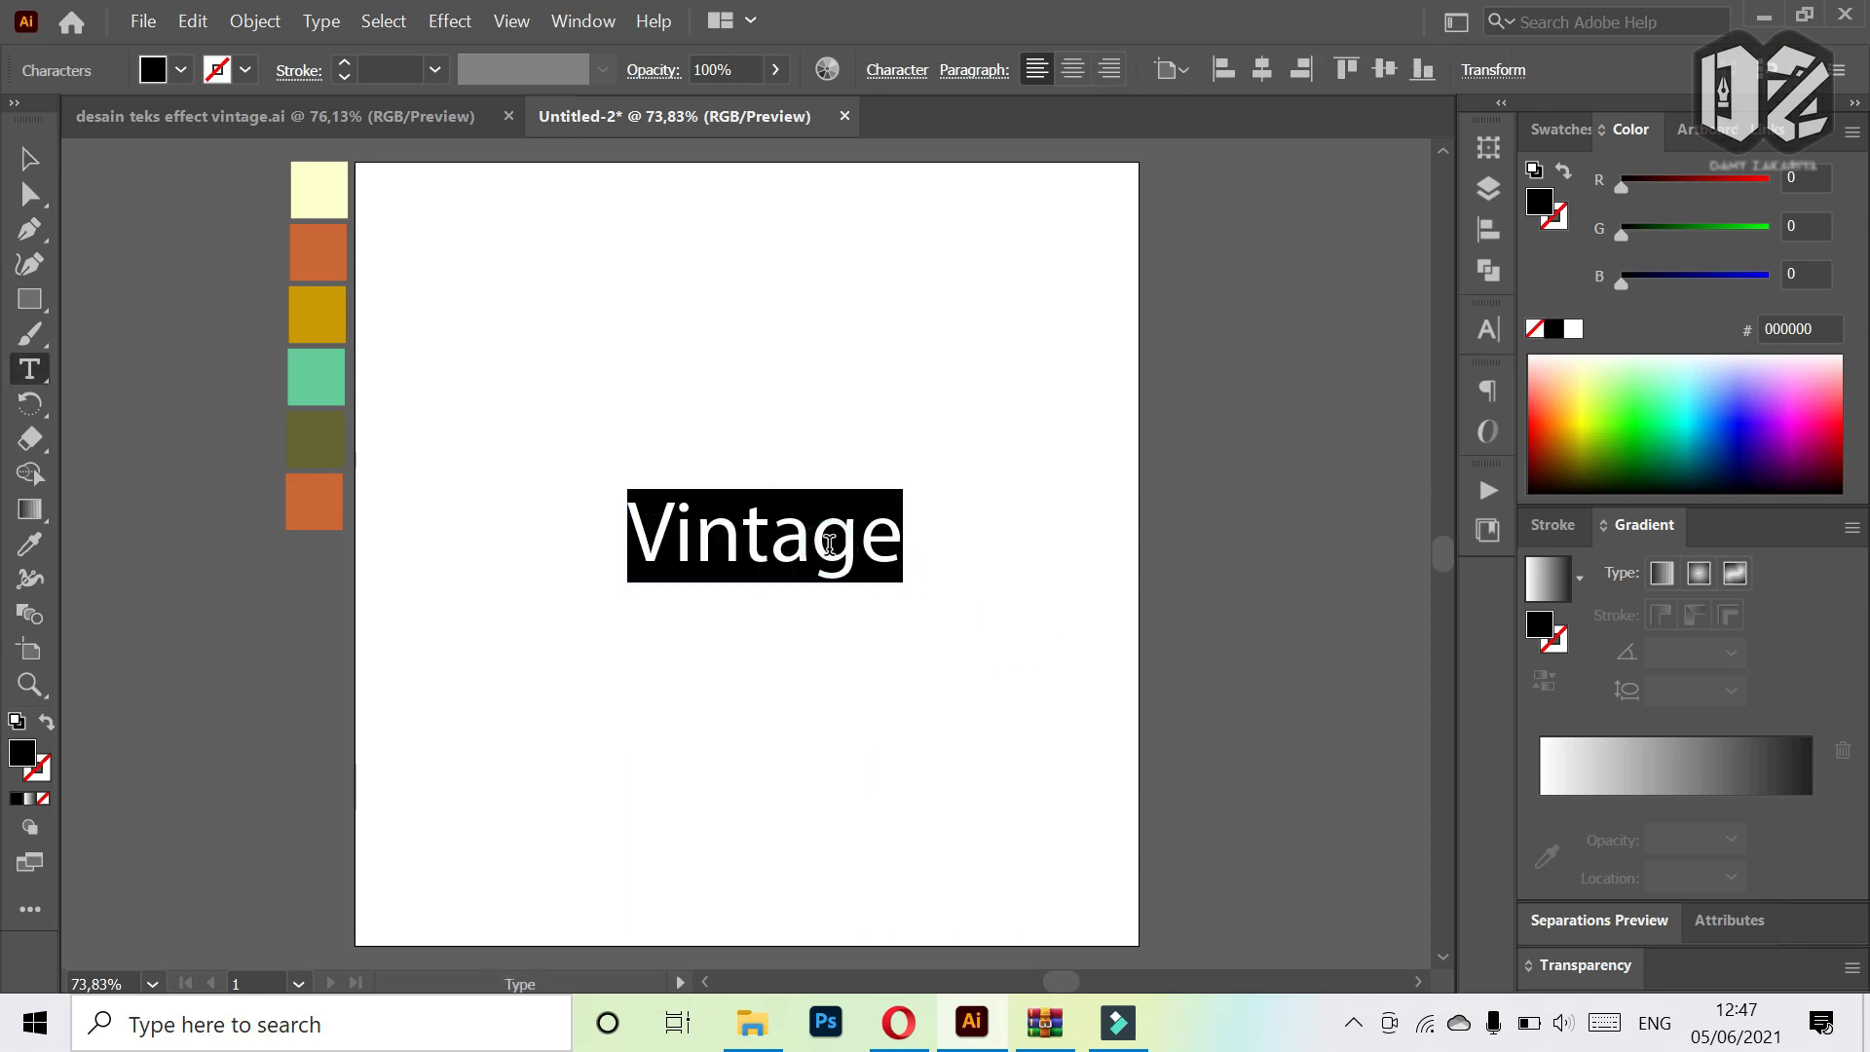
pyautogui.click(1490, 332)
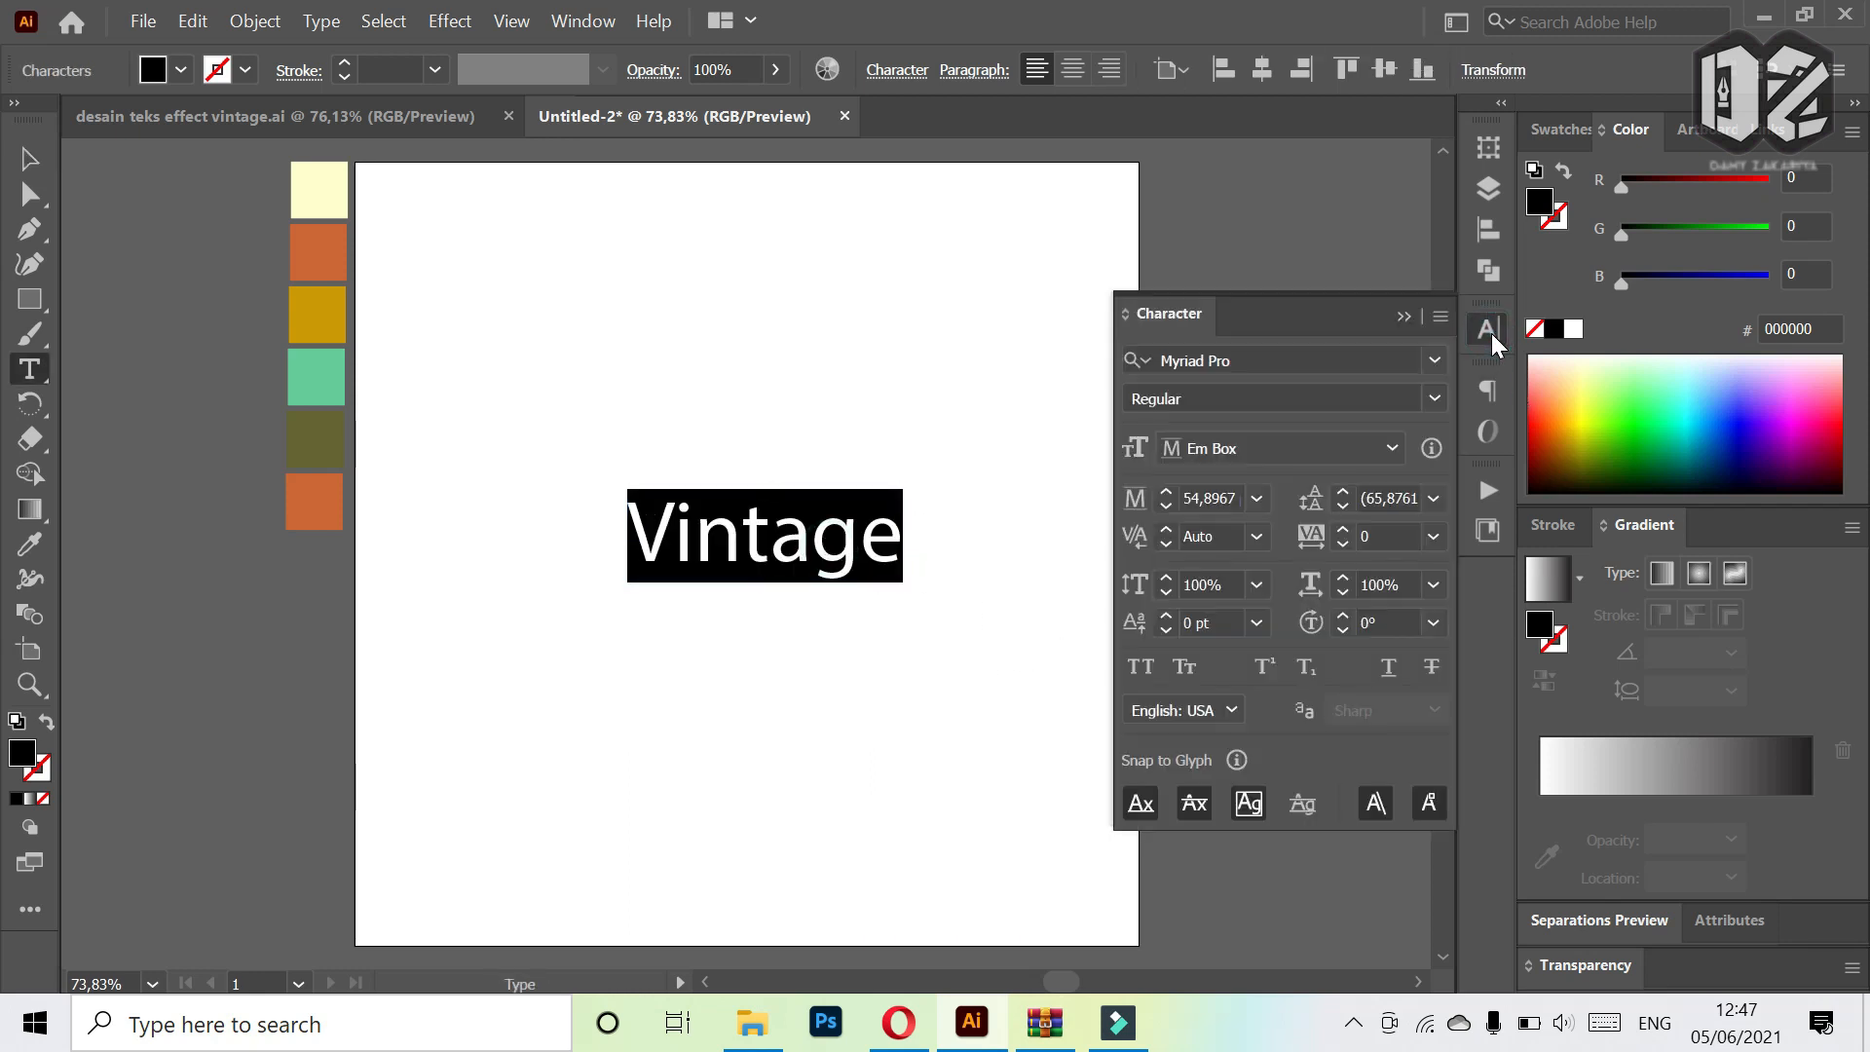
pyautogui.click(1280, 358)
pyautogui.hotkey('ctrl', 'a')
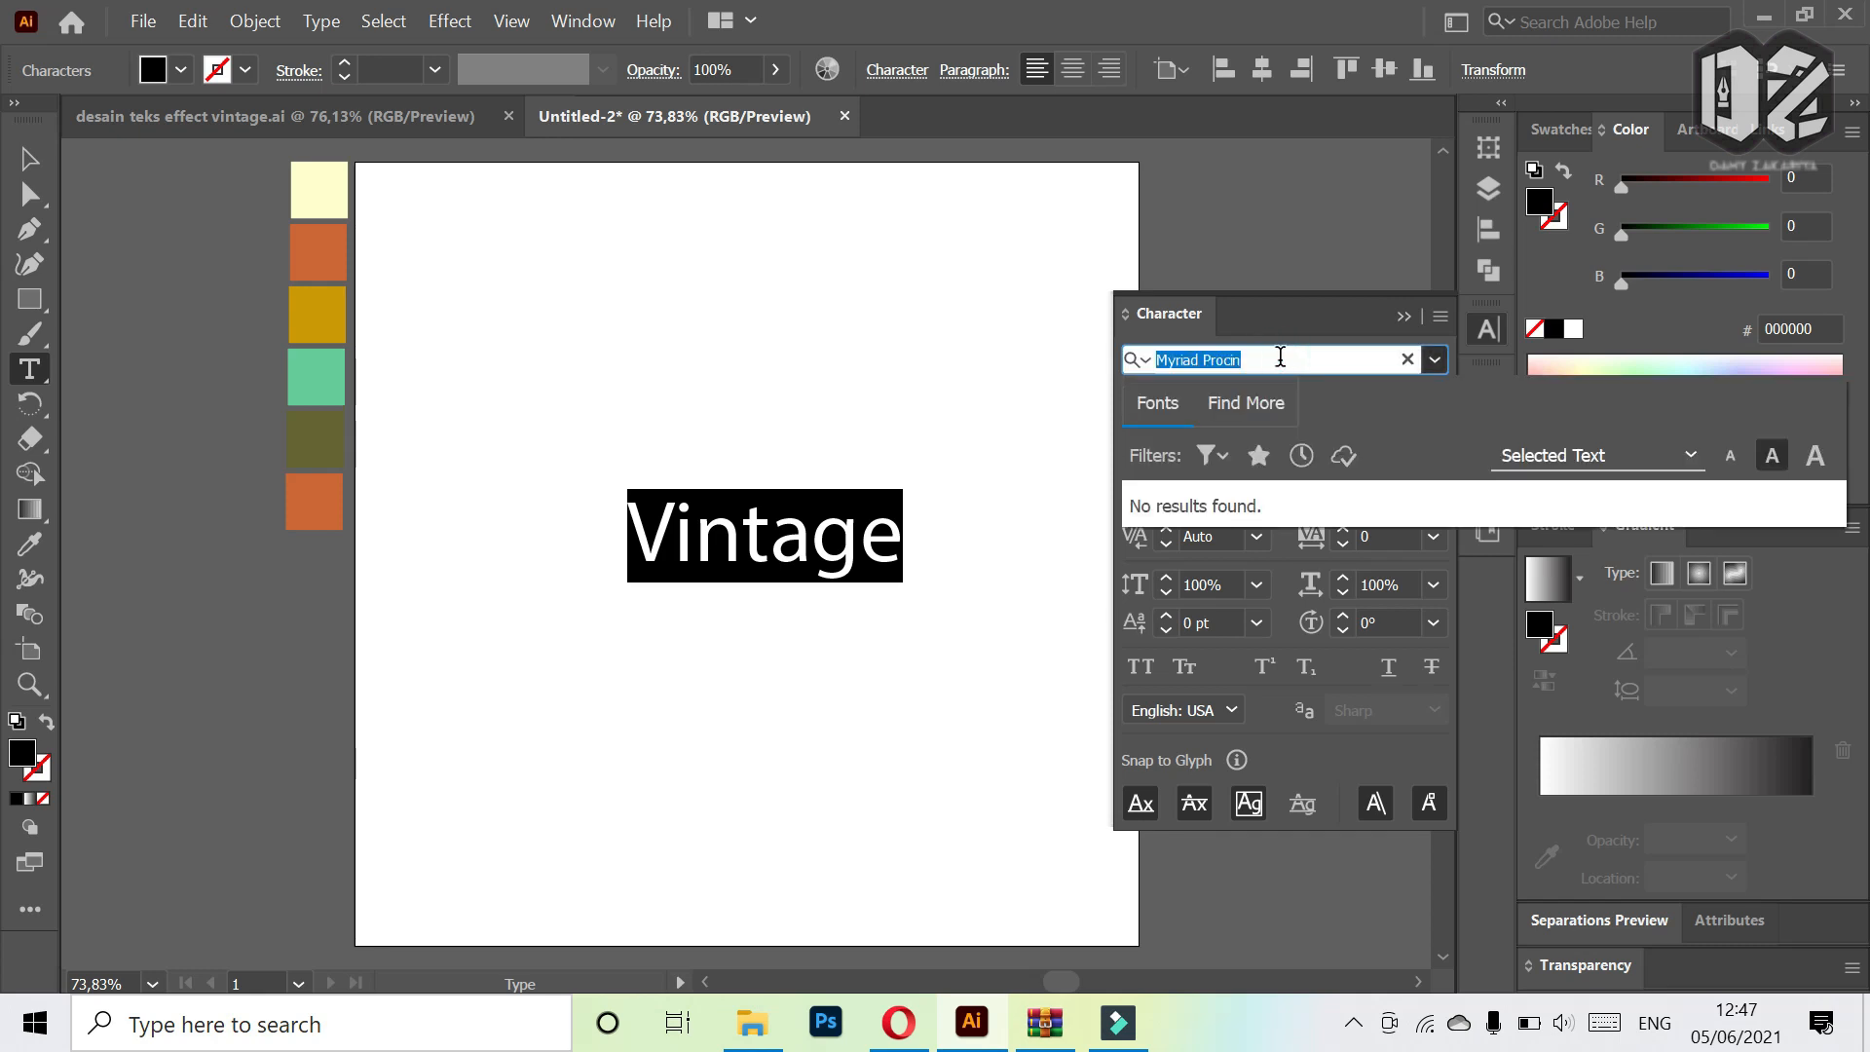
pyautogui.write('cin')
pyautogui.click(1322, 504)
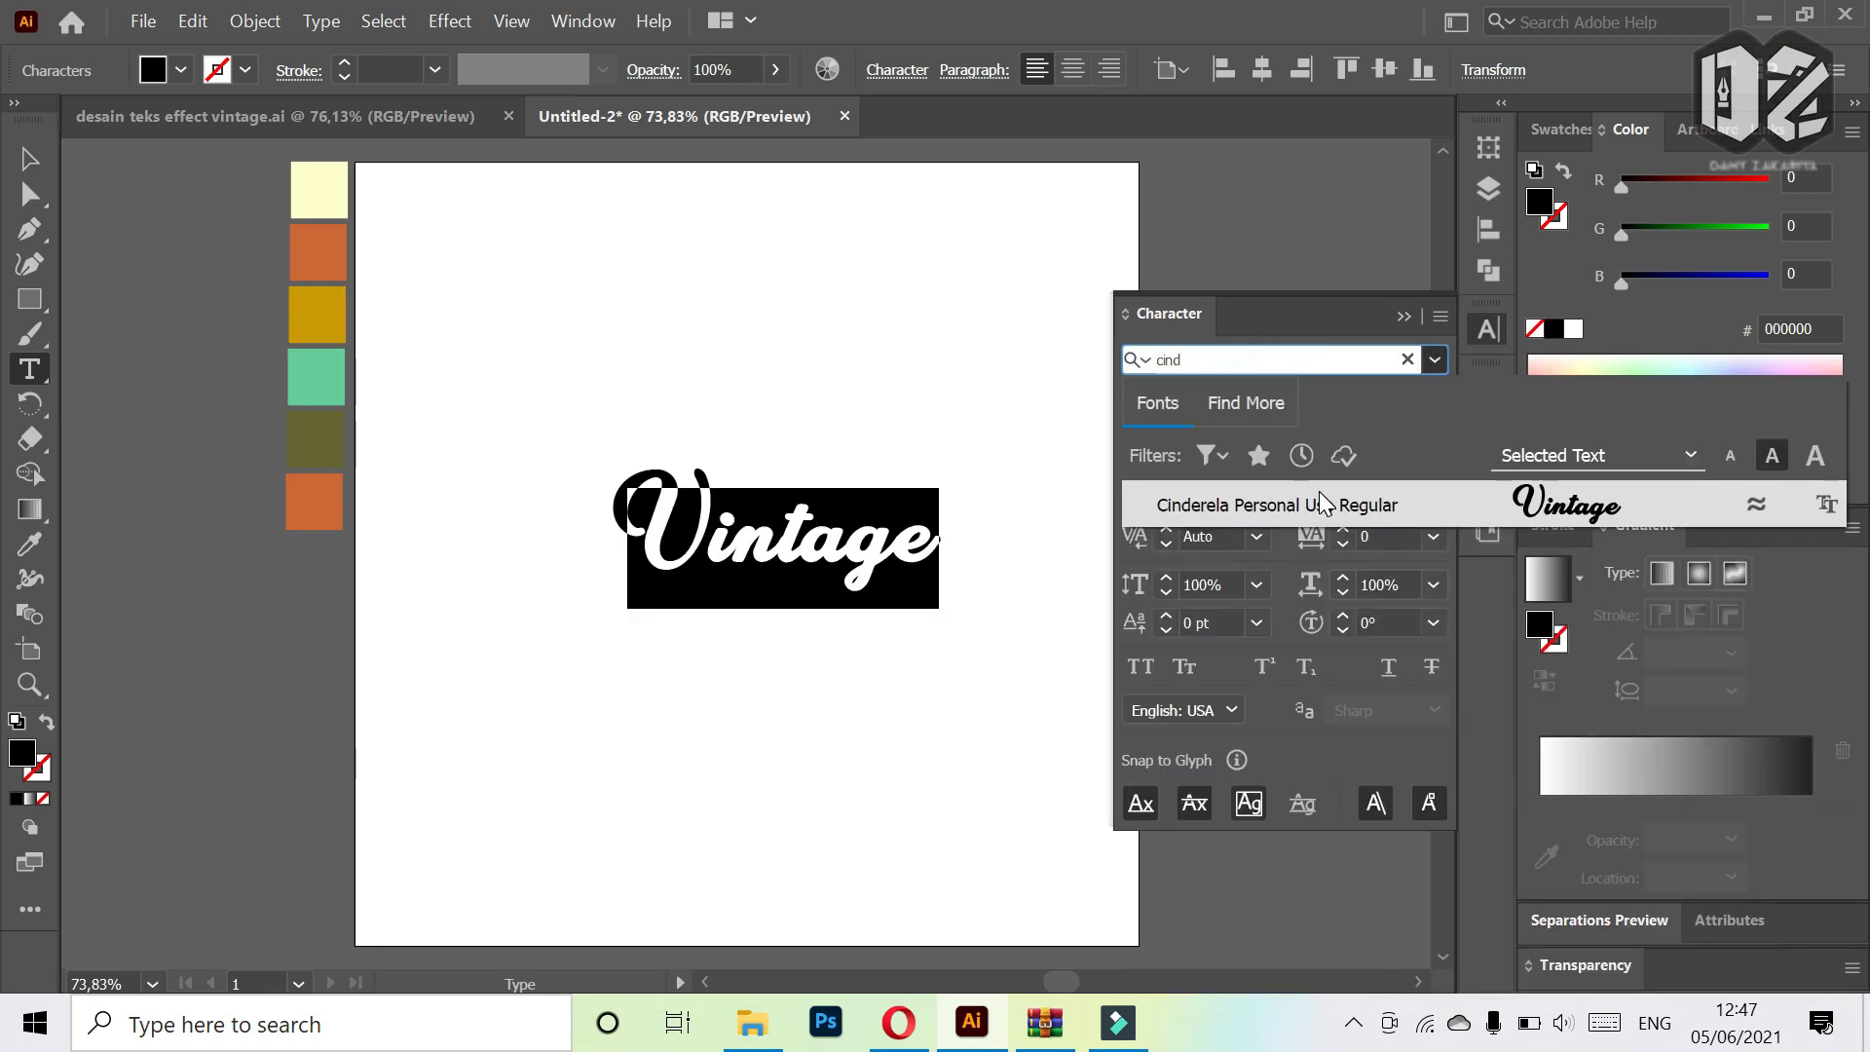
# - Centre the "Vintage" text horizontally and vertically on the artboard
pyautogui.click(1488, 229)
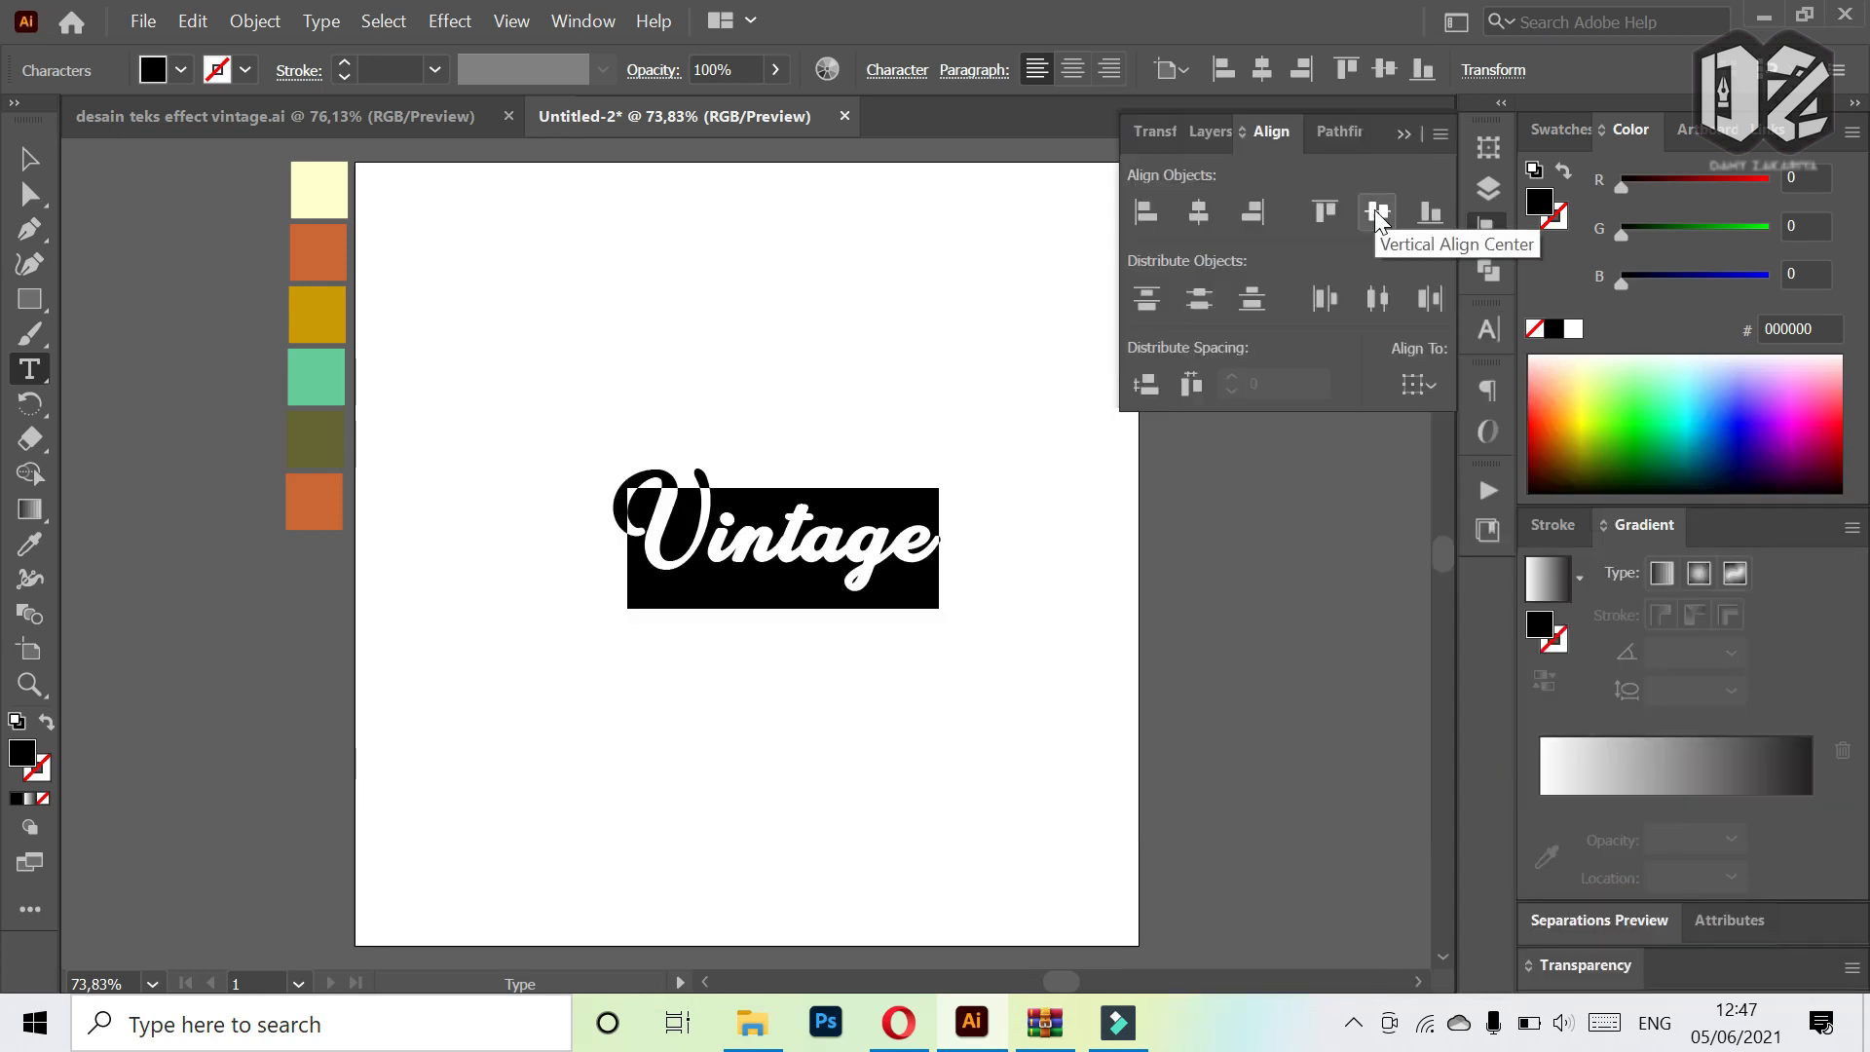
pyautogui.click(30, 160)
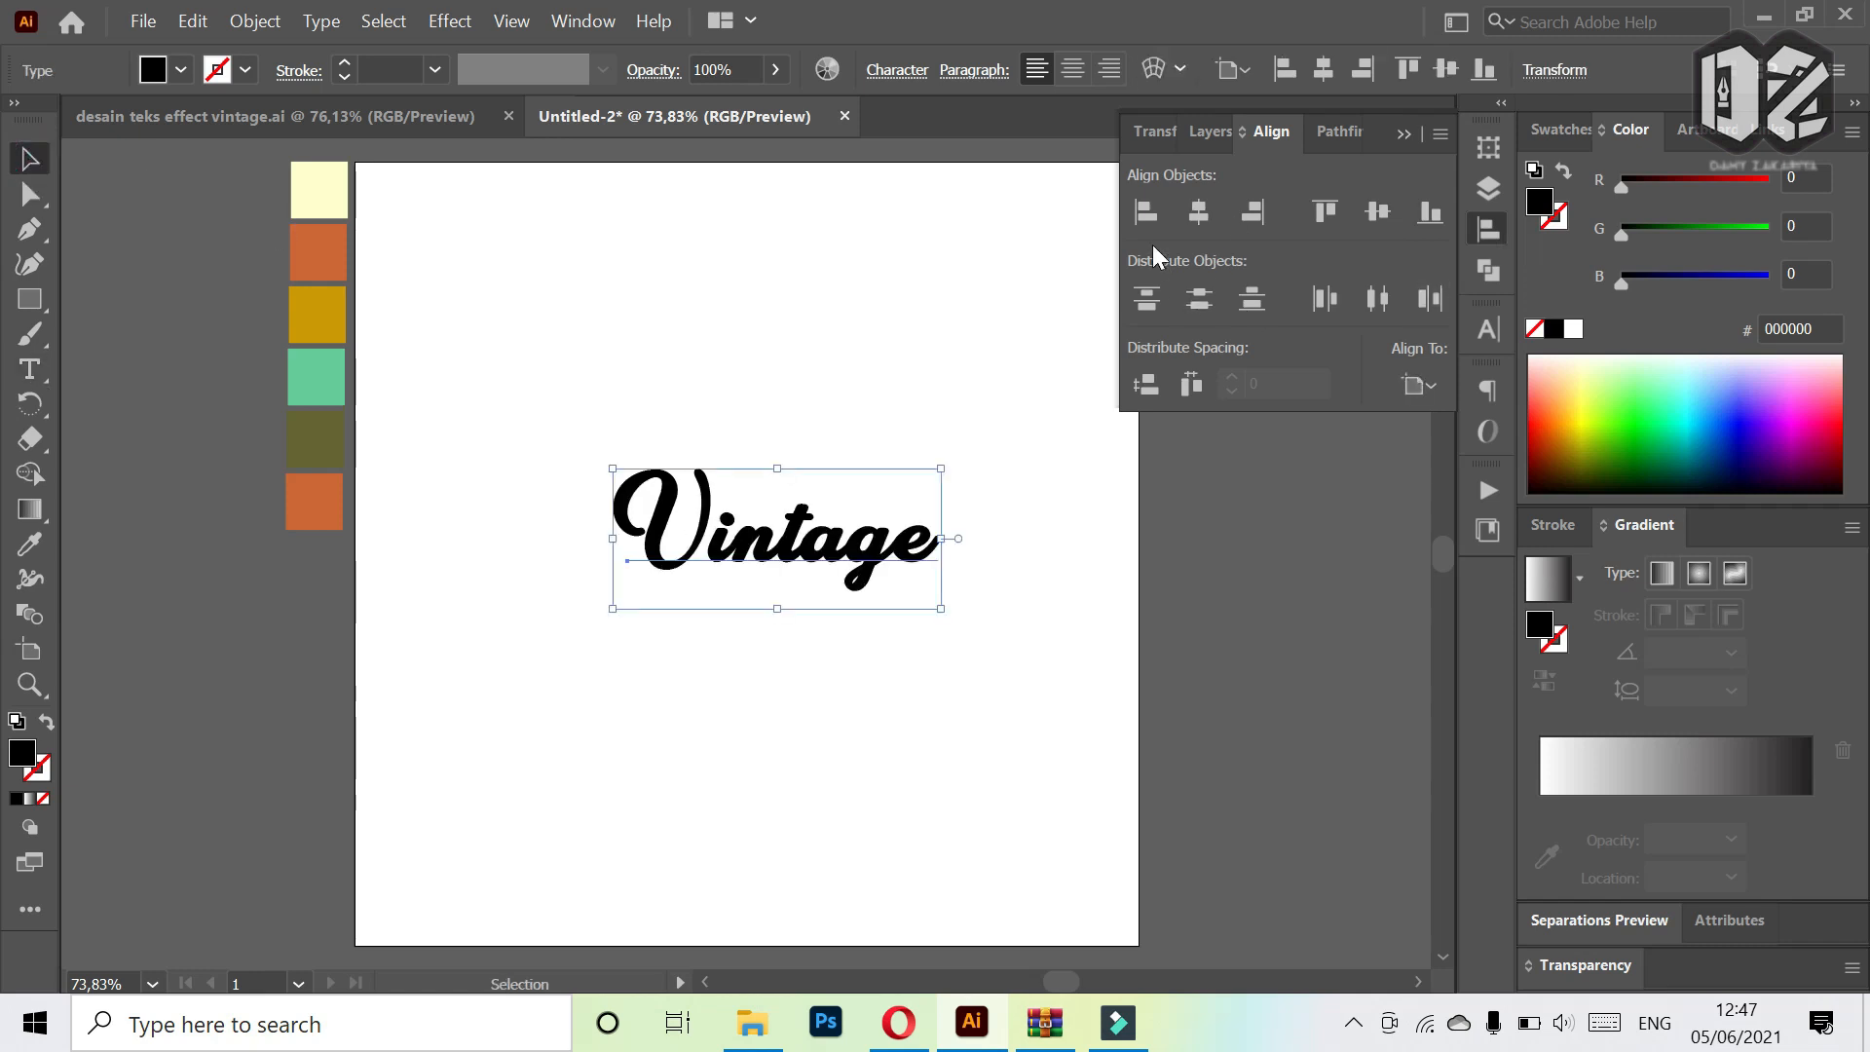
pyautogui.click(1186, 228)
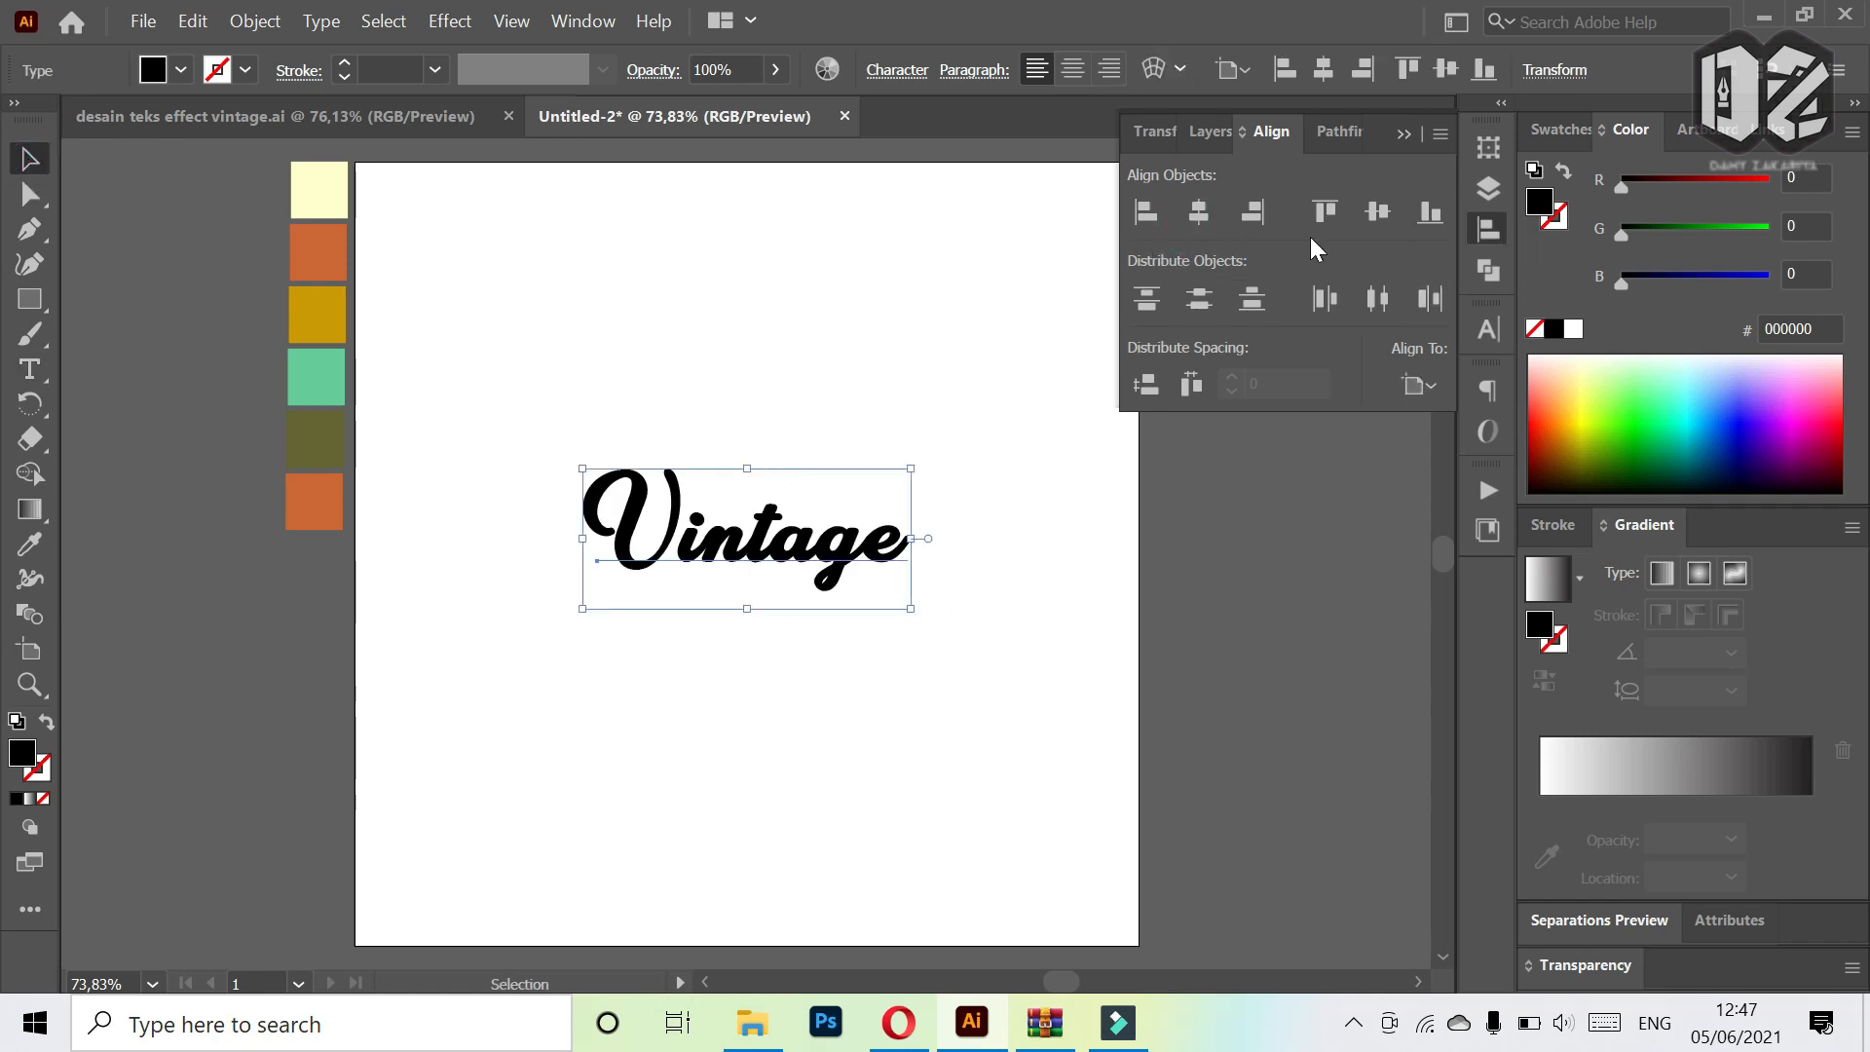
pyautogui.click(1378, 212)
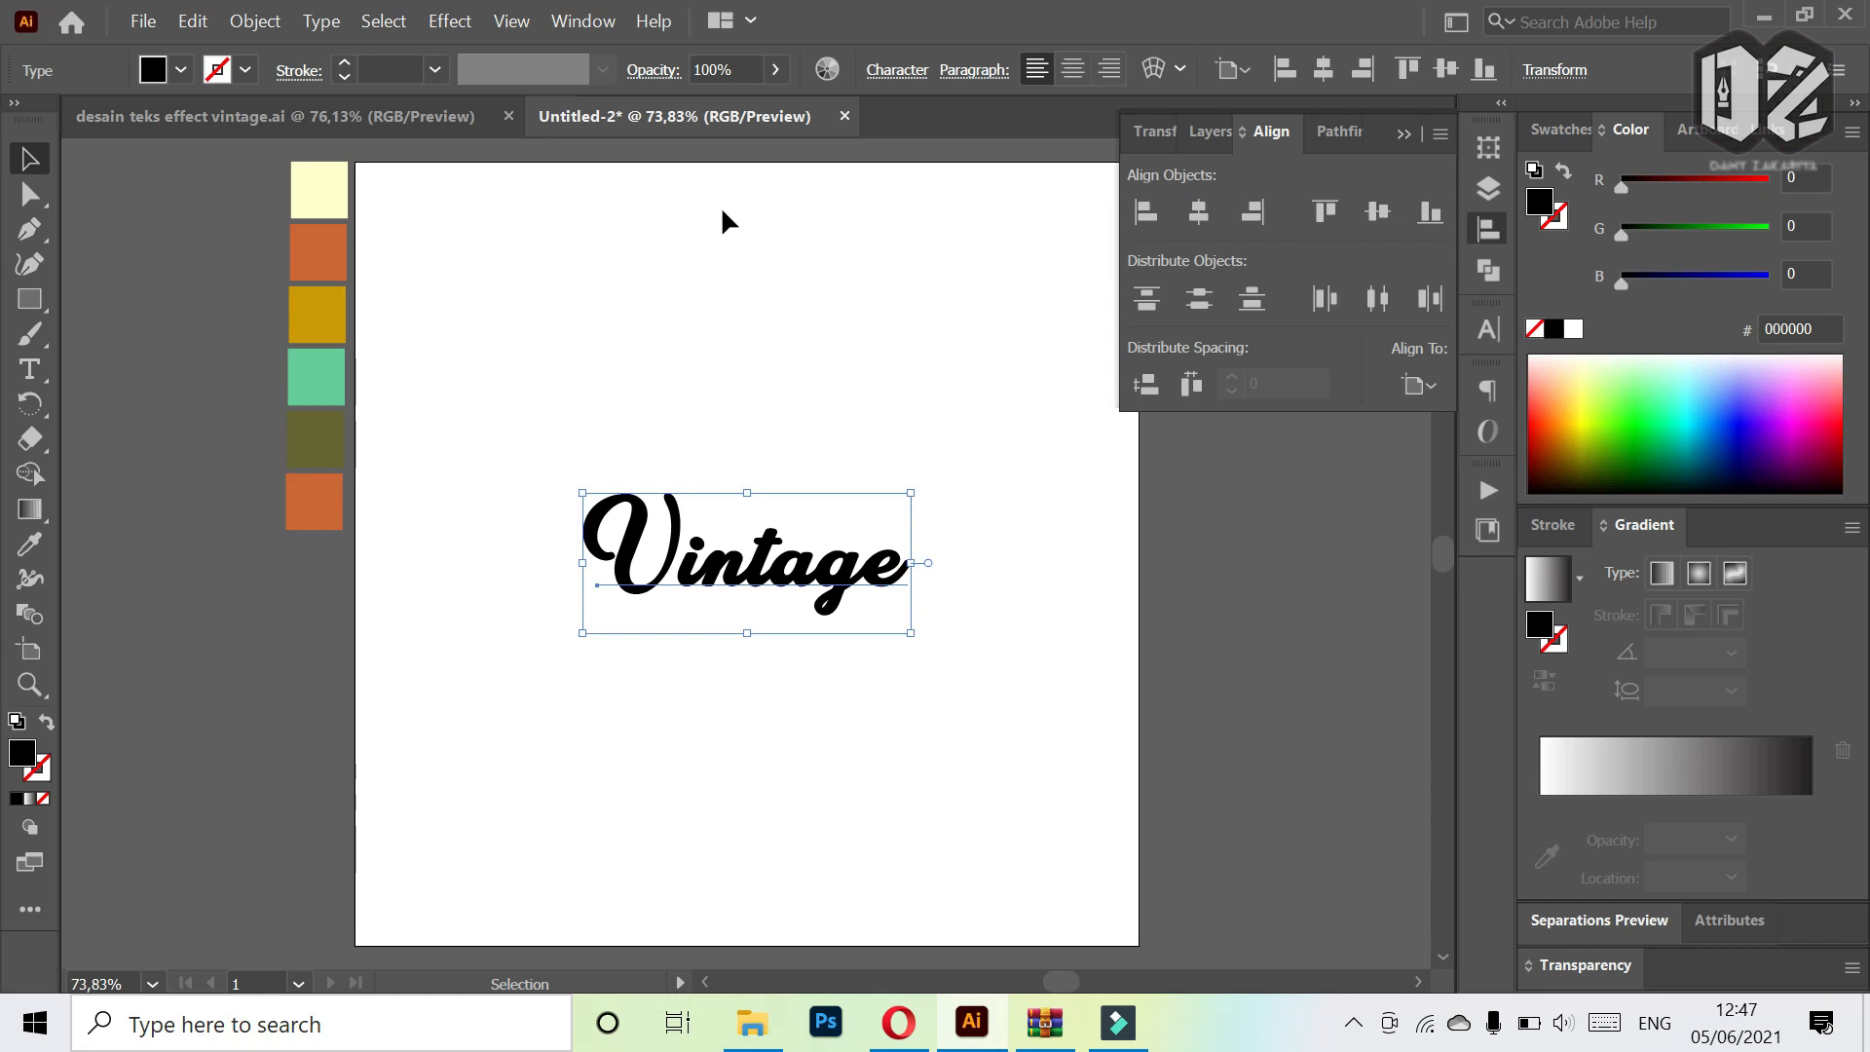
# - Display the text's Appearance settings beside the artwork and set the text's own fill to none
pyautogui.click(589, 21)
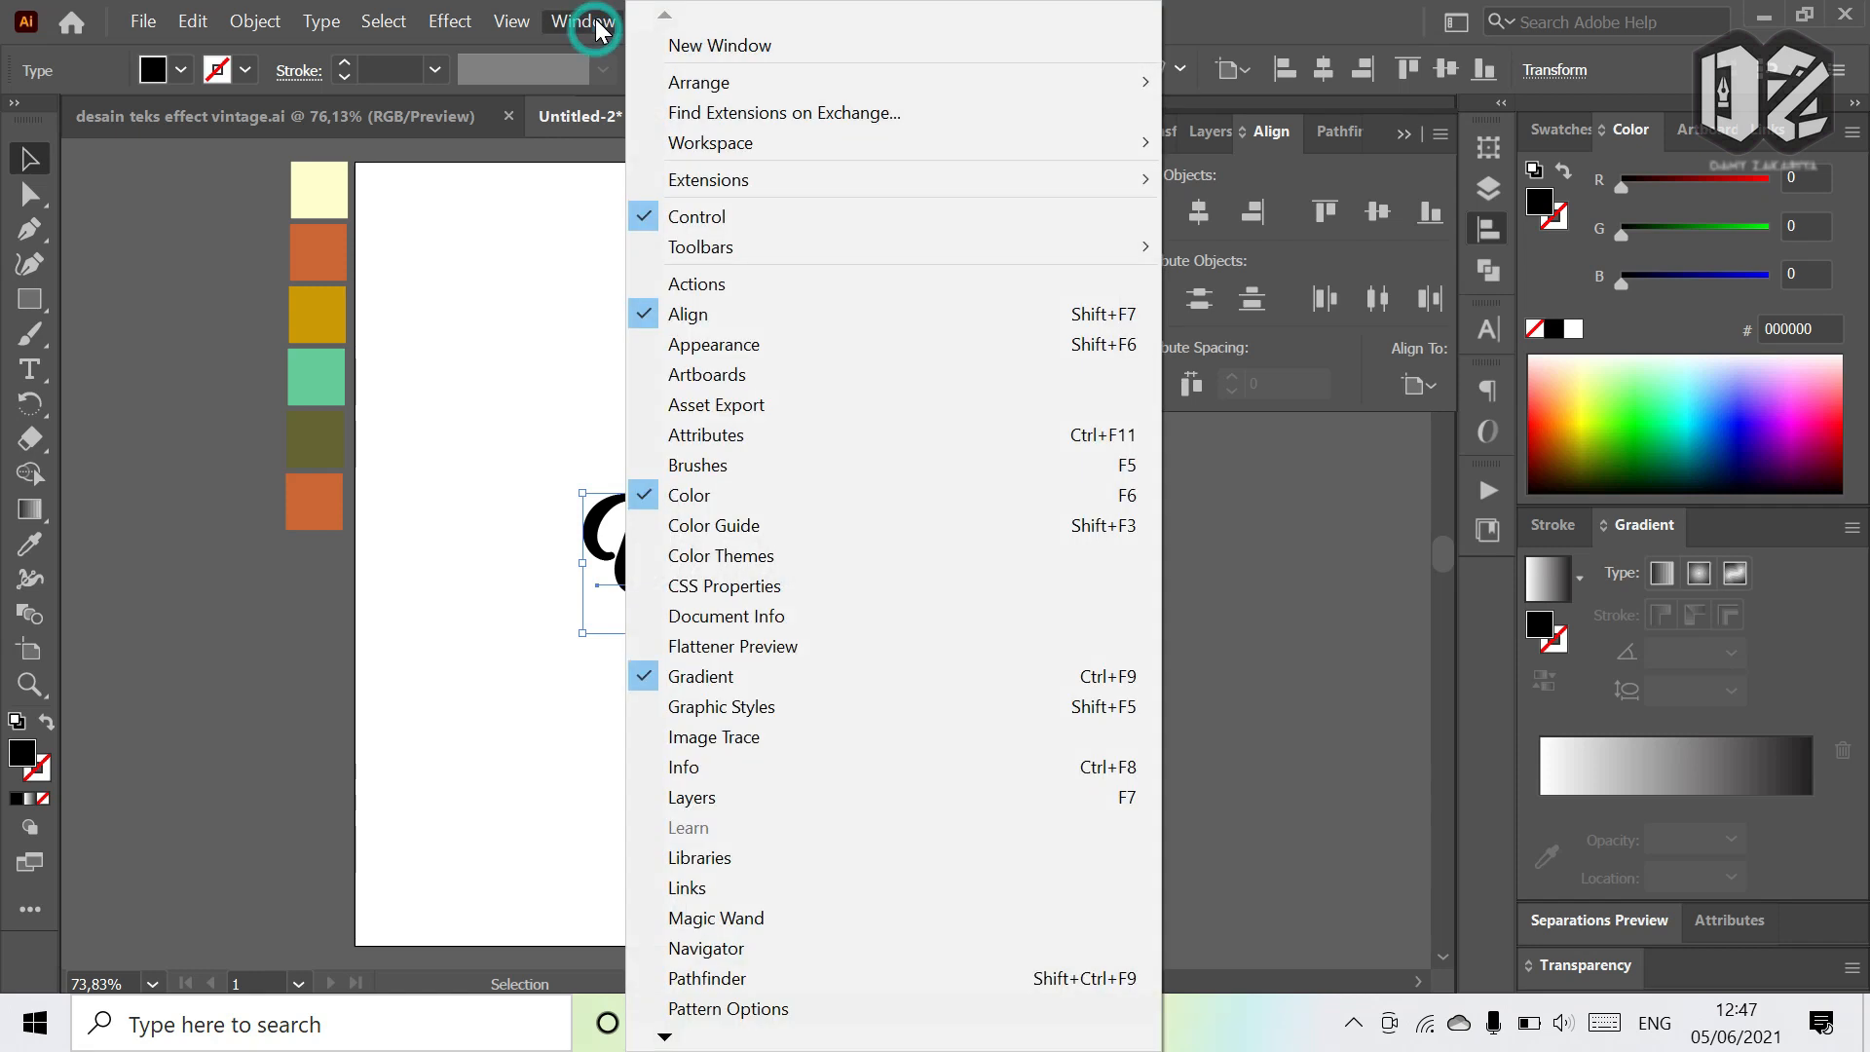
pyautogui.click(734, 353)
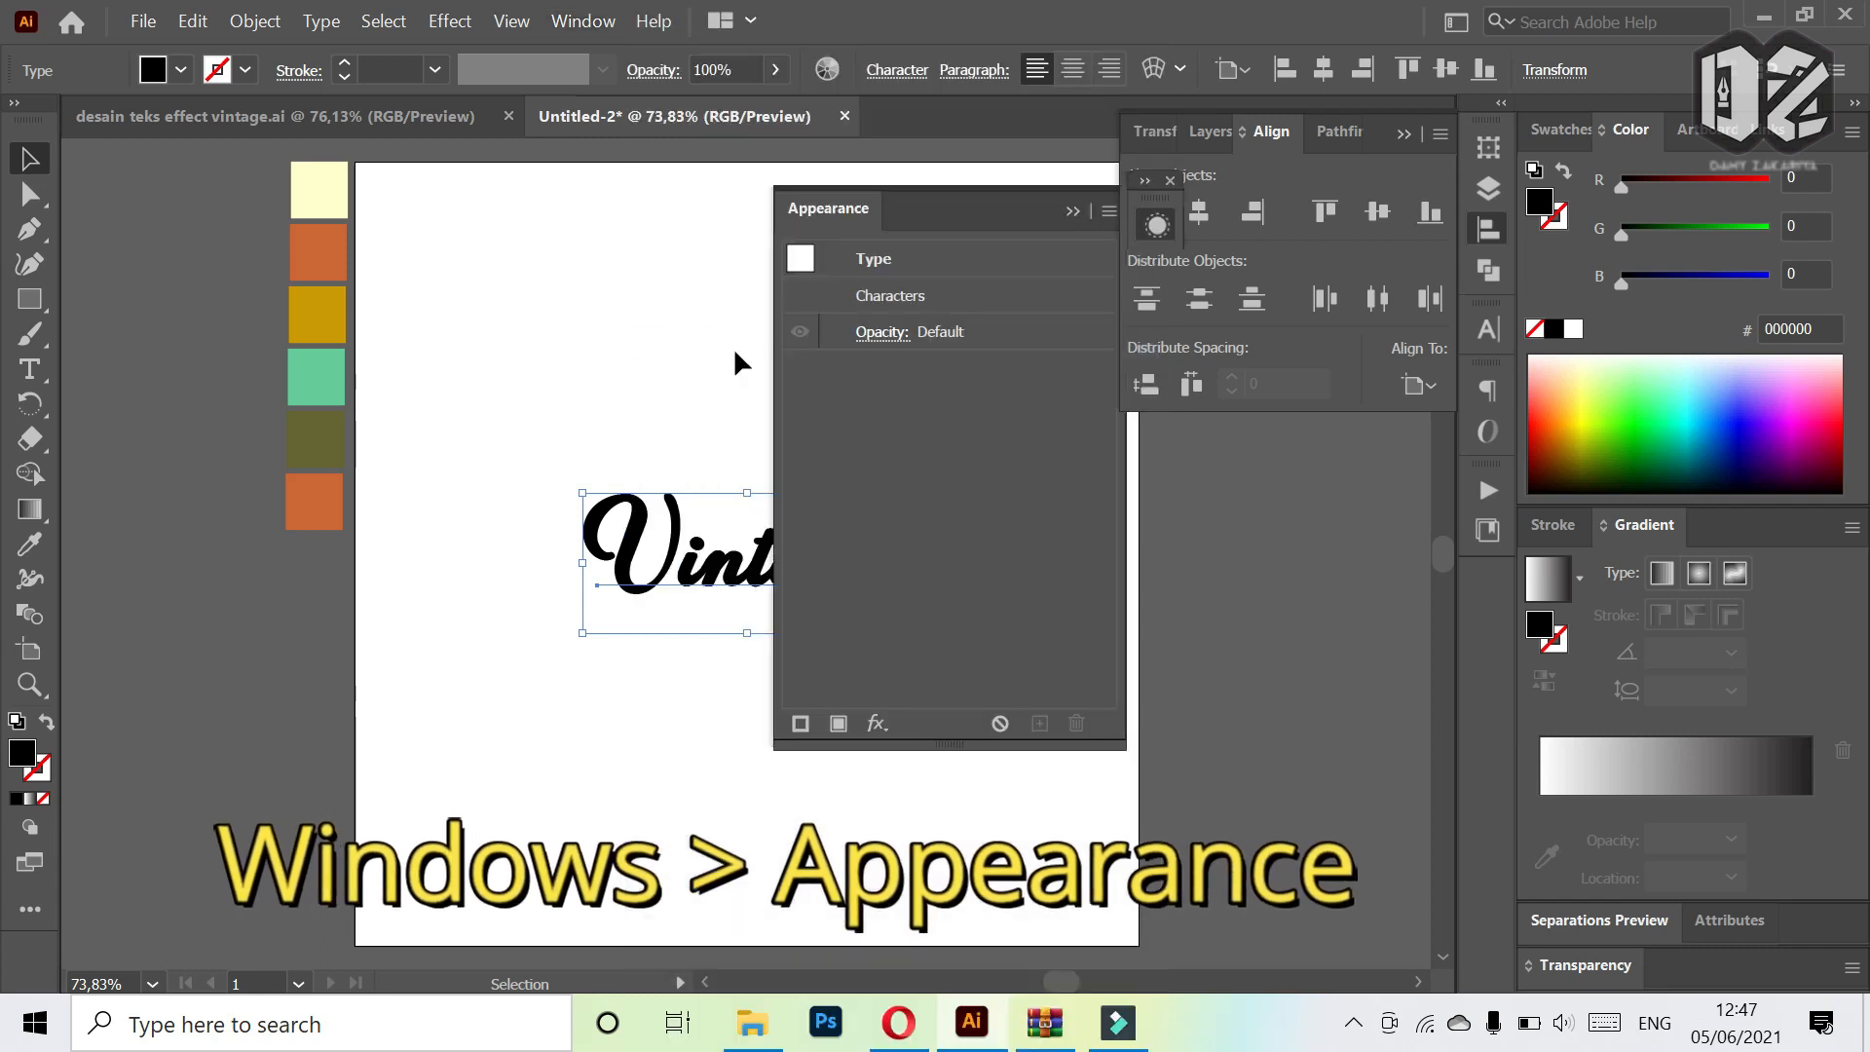
pyautogui.moveTo(1031, 220); pyautogui.dragTo(1368, 423)
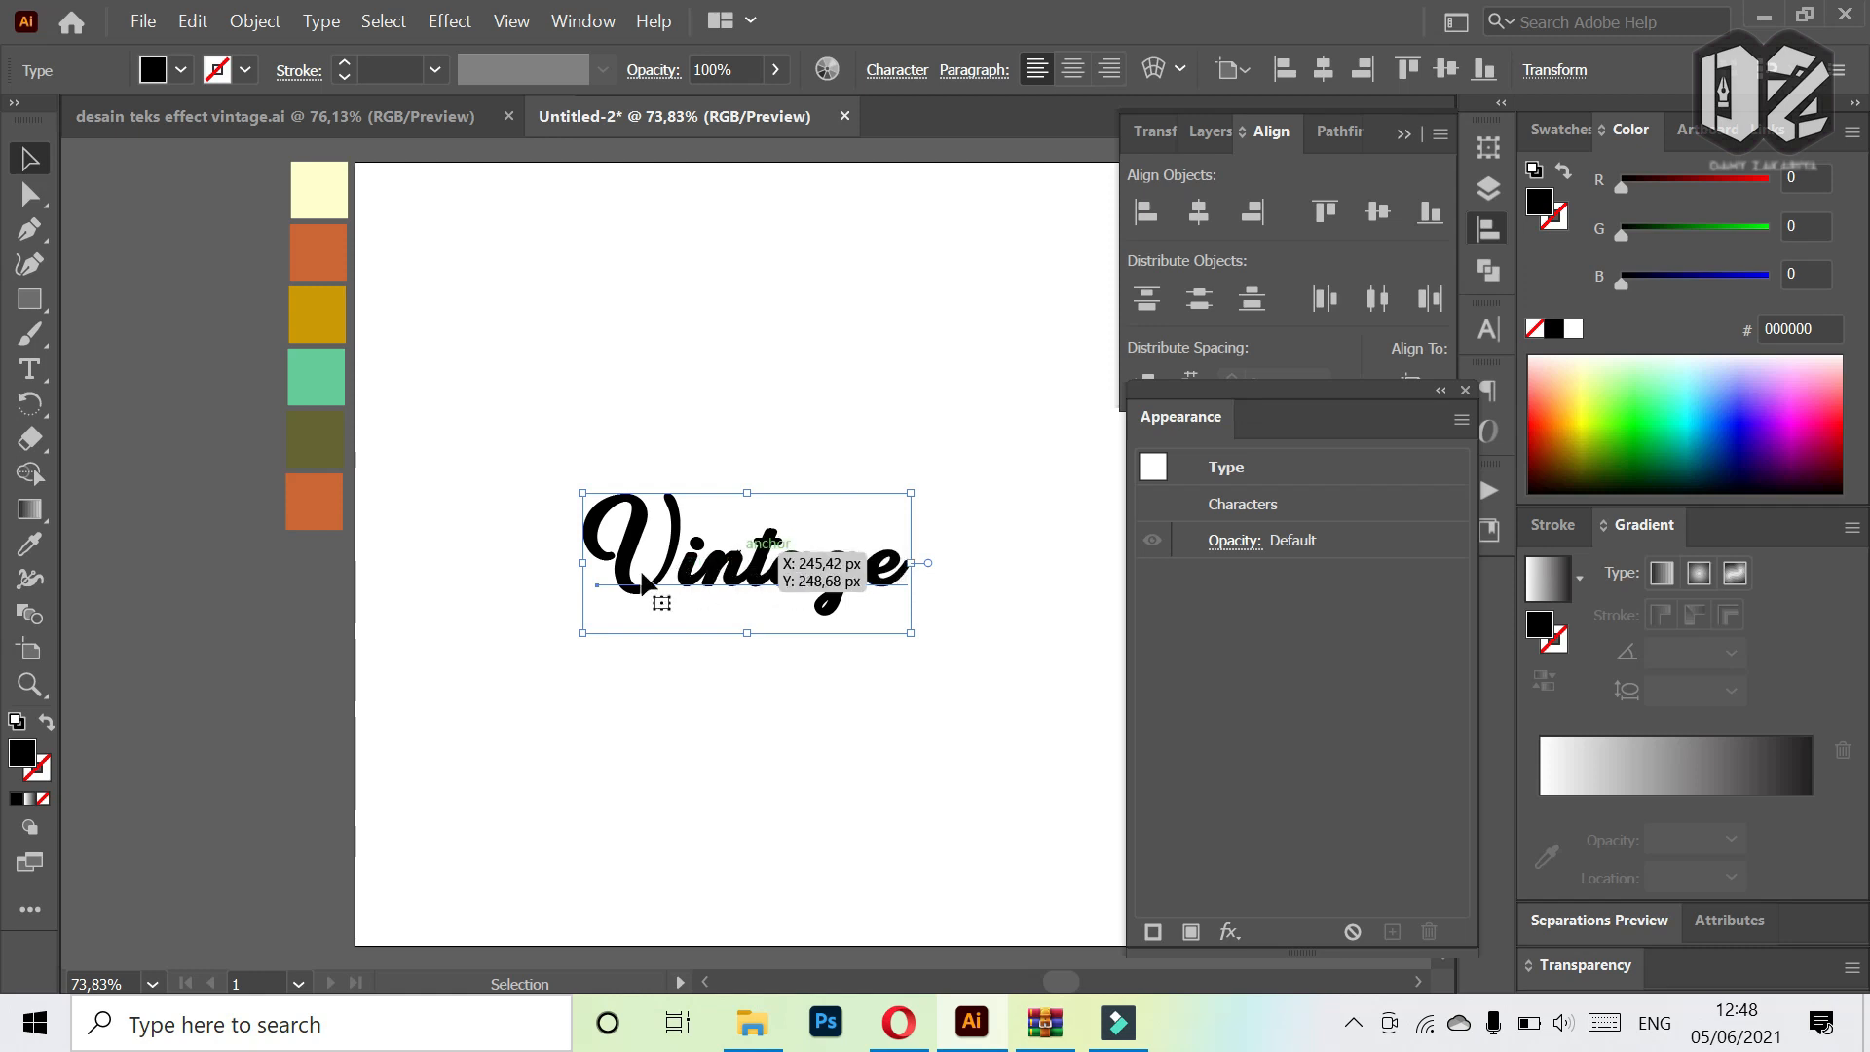
pyautogui.click(45, 798)
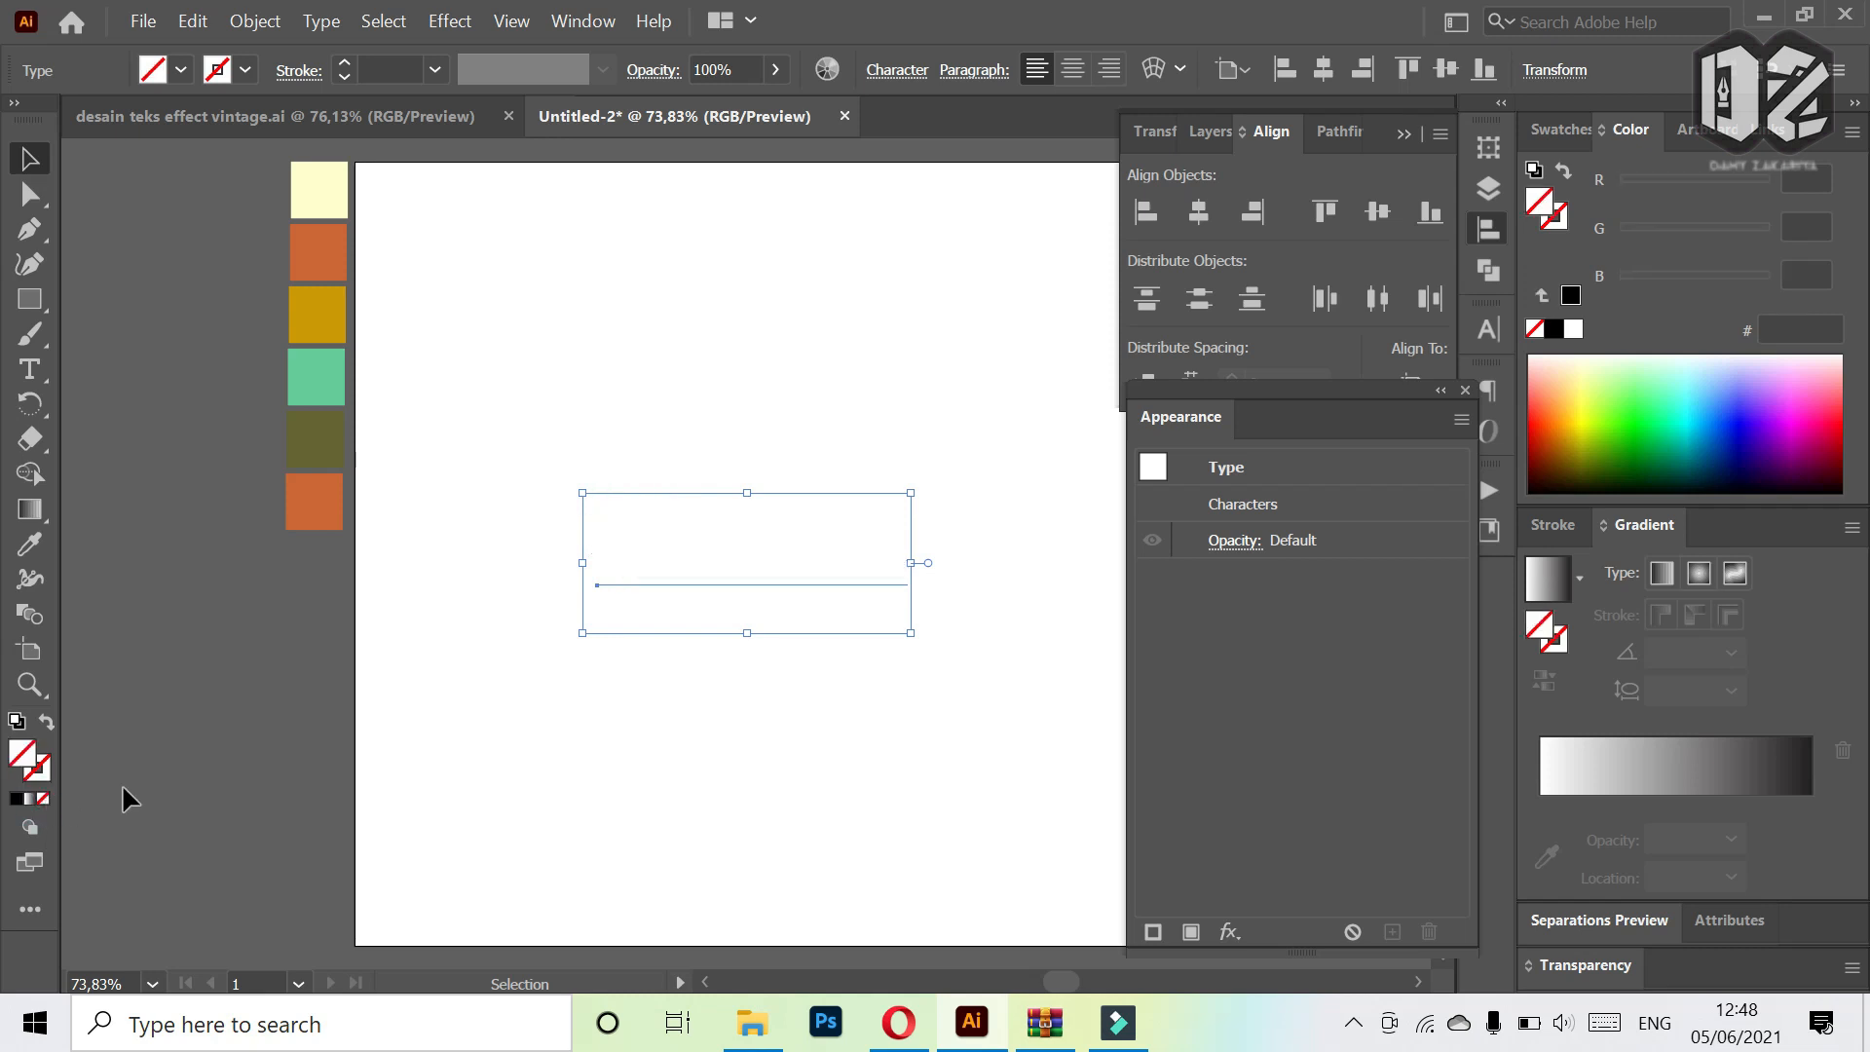
# - Add a new appearance fill to the text, coloured cream #ffffcc by sampling the first square of the swatch column
pyautogui.click(1189, 931)
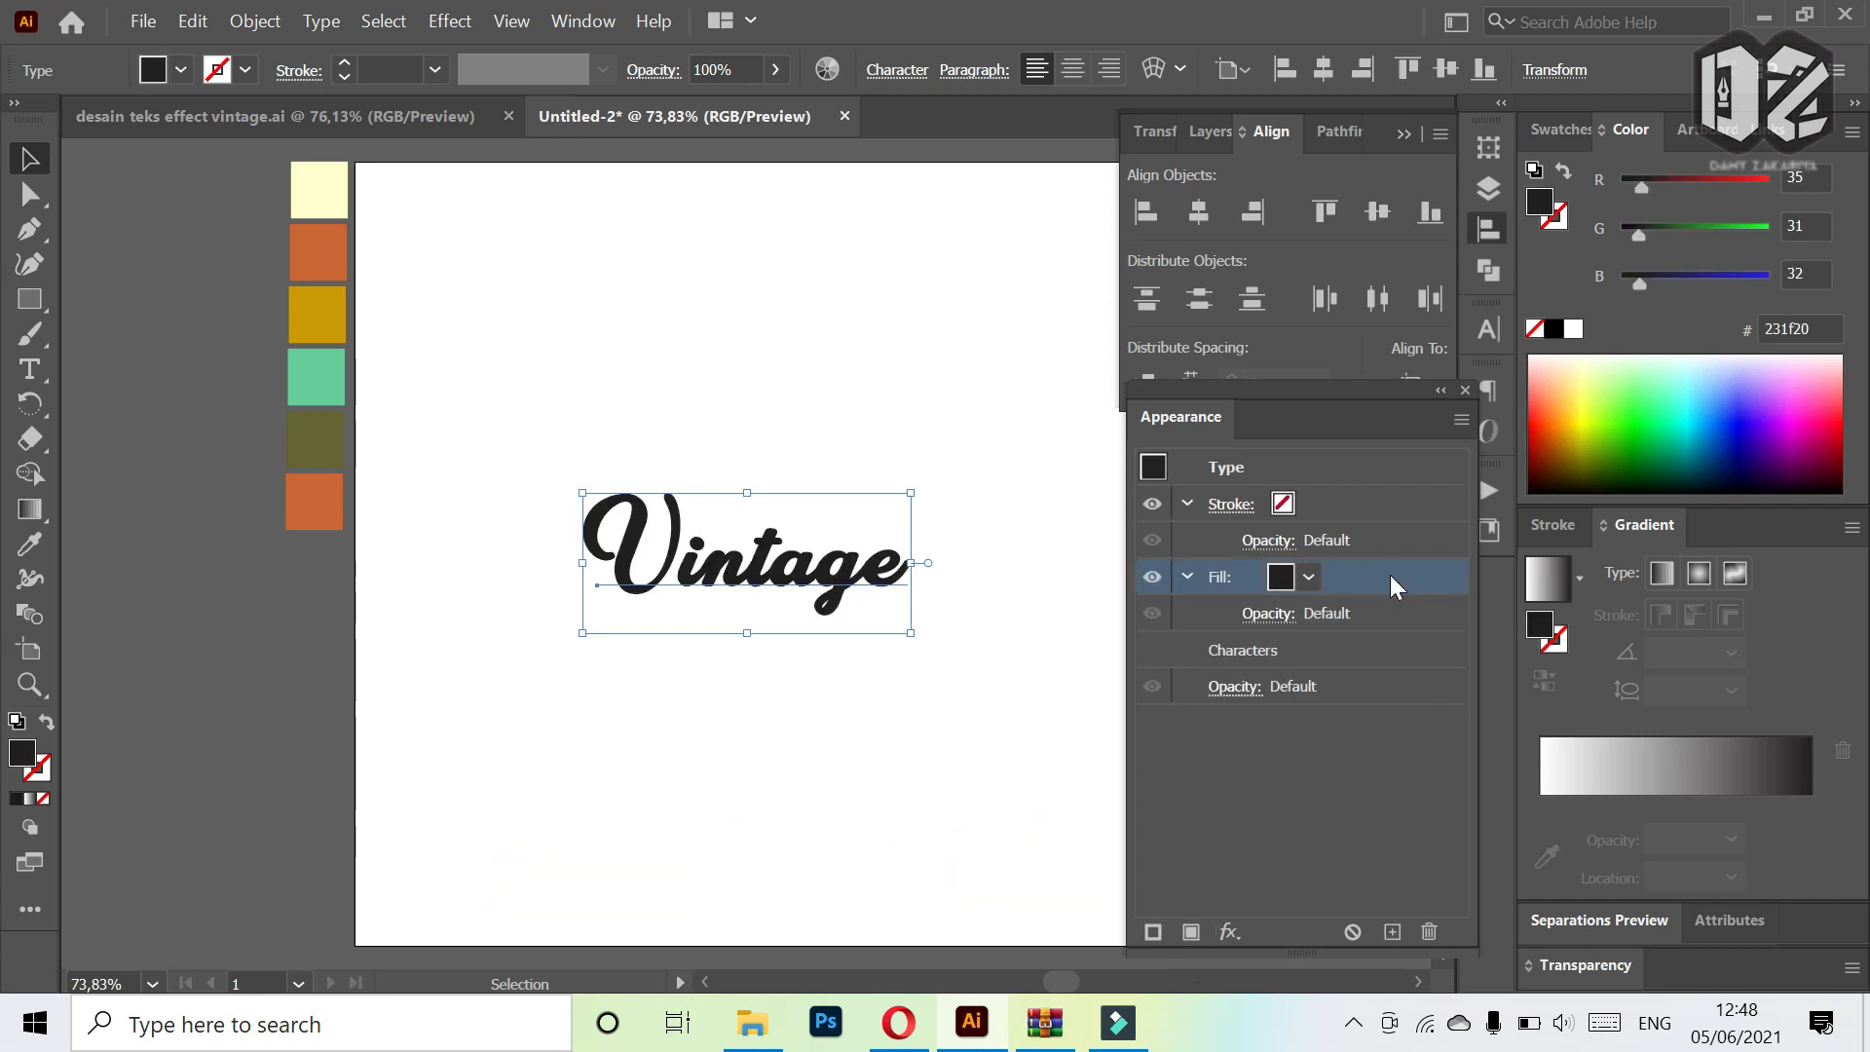
pyautogui.click(34, 538)
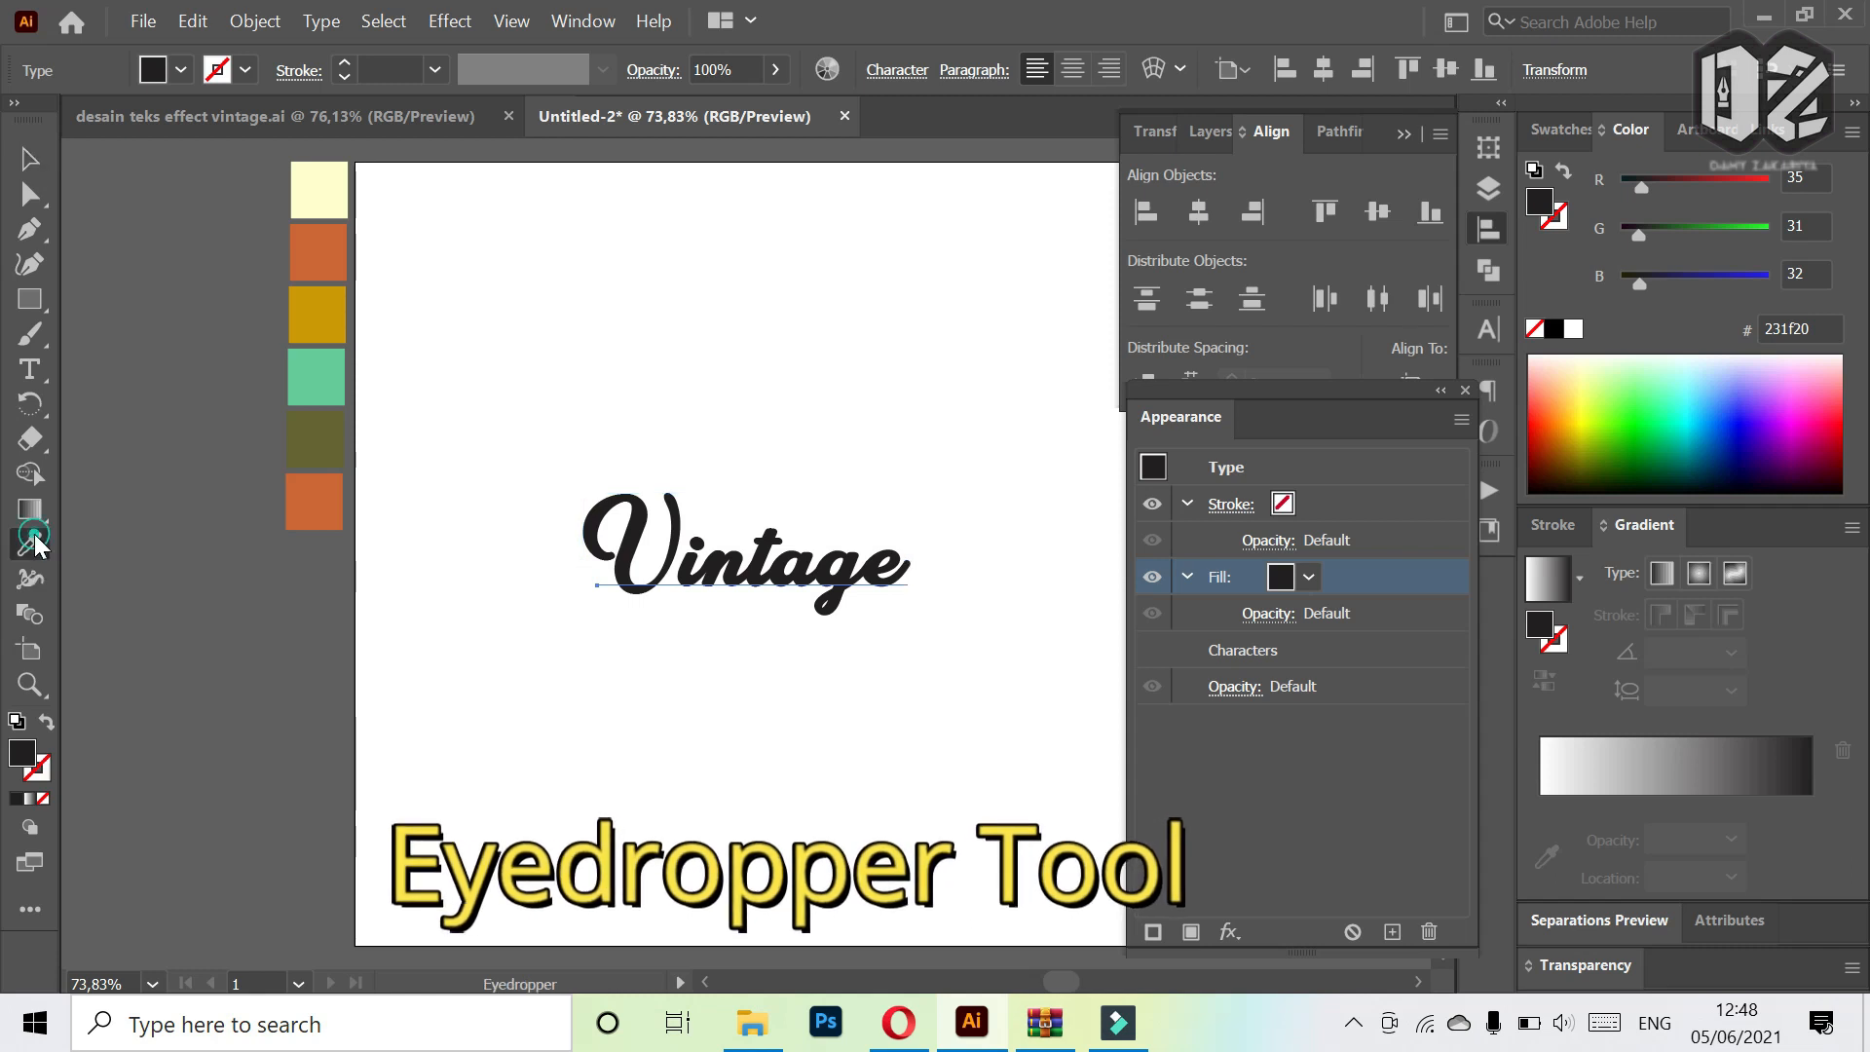
pyautogui.click(329, 204)
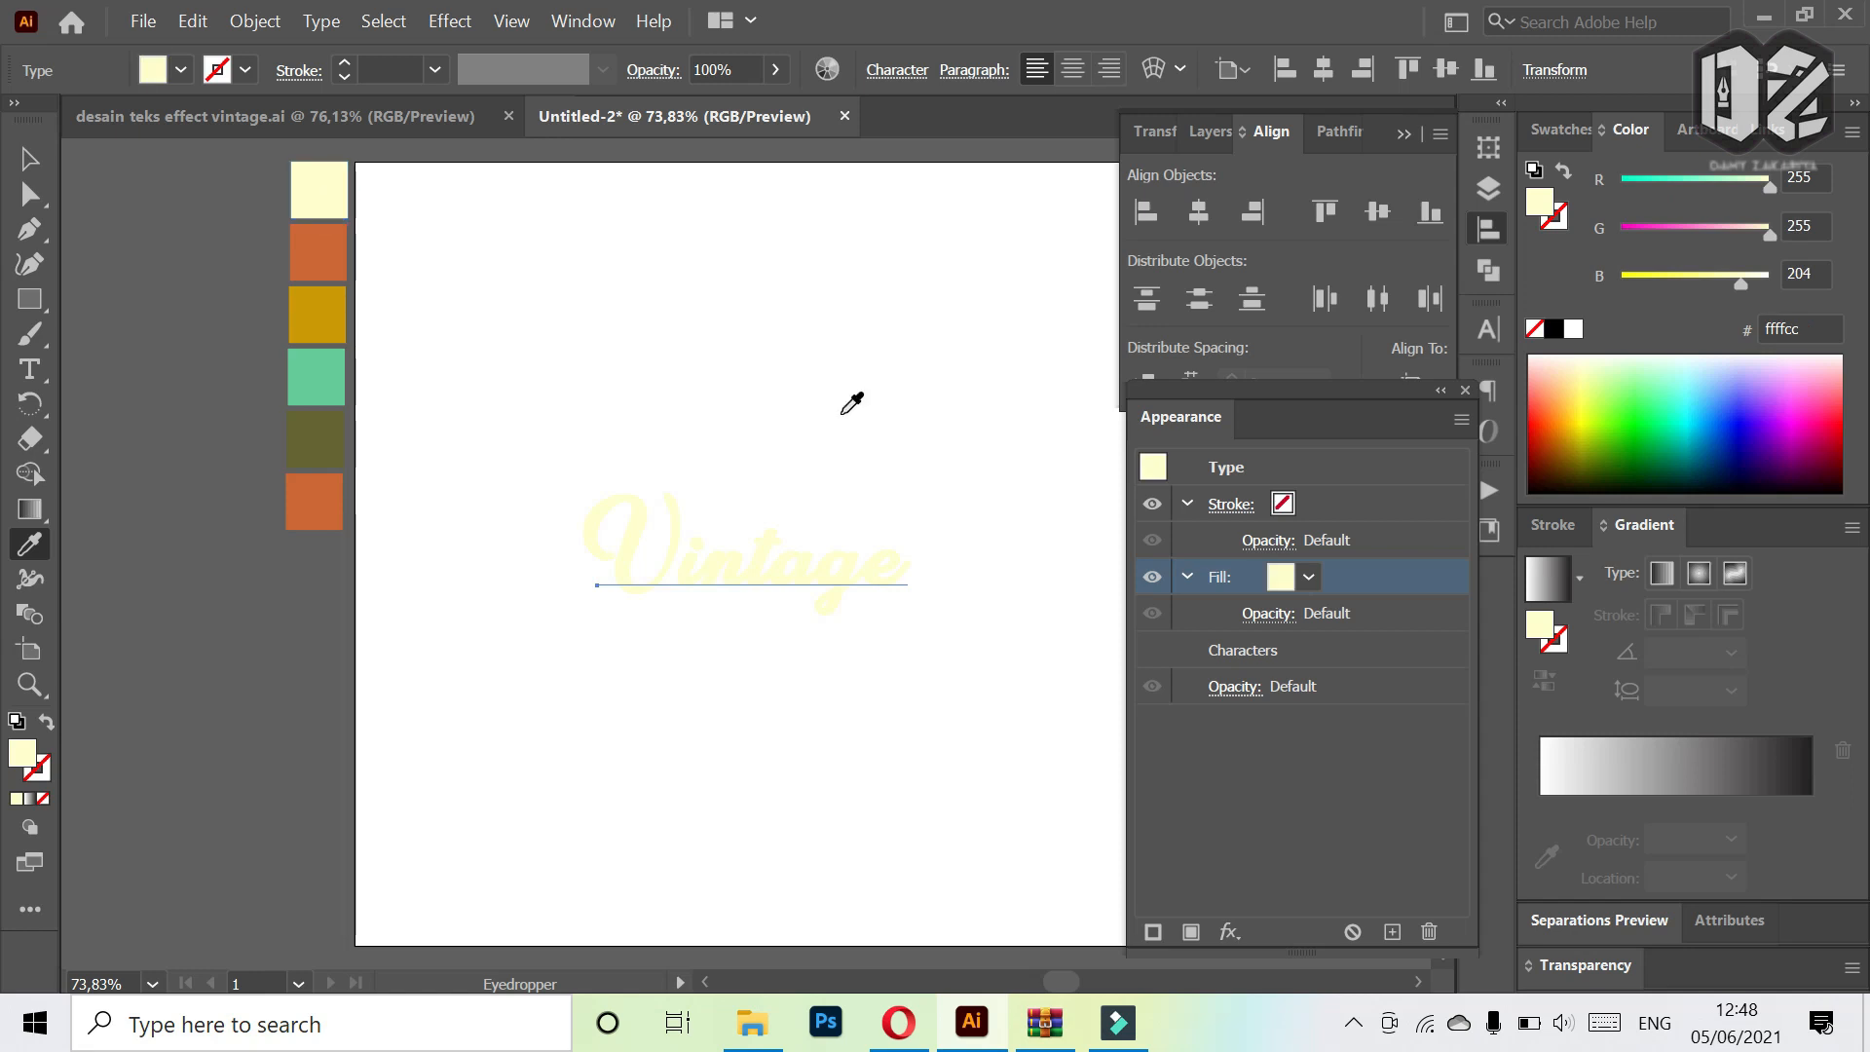
# - Add a second fill to the text and colour the lower one orange #cc6633 sampled from the second swatch square
pyautogui.click(1190, 930)
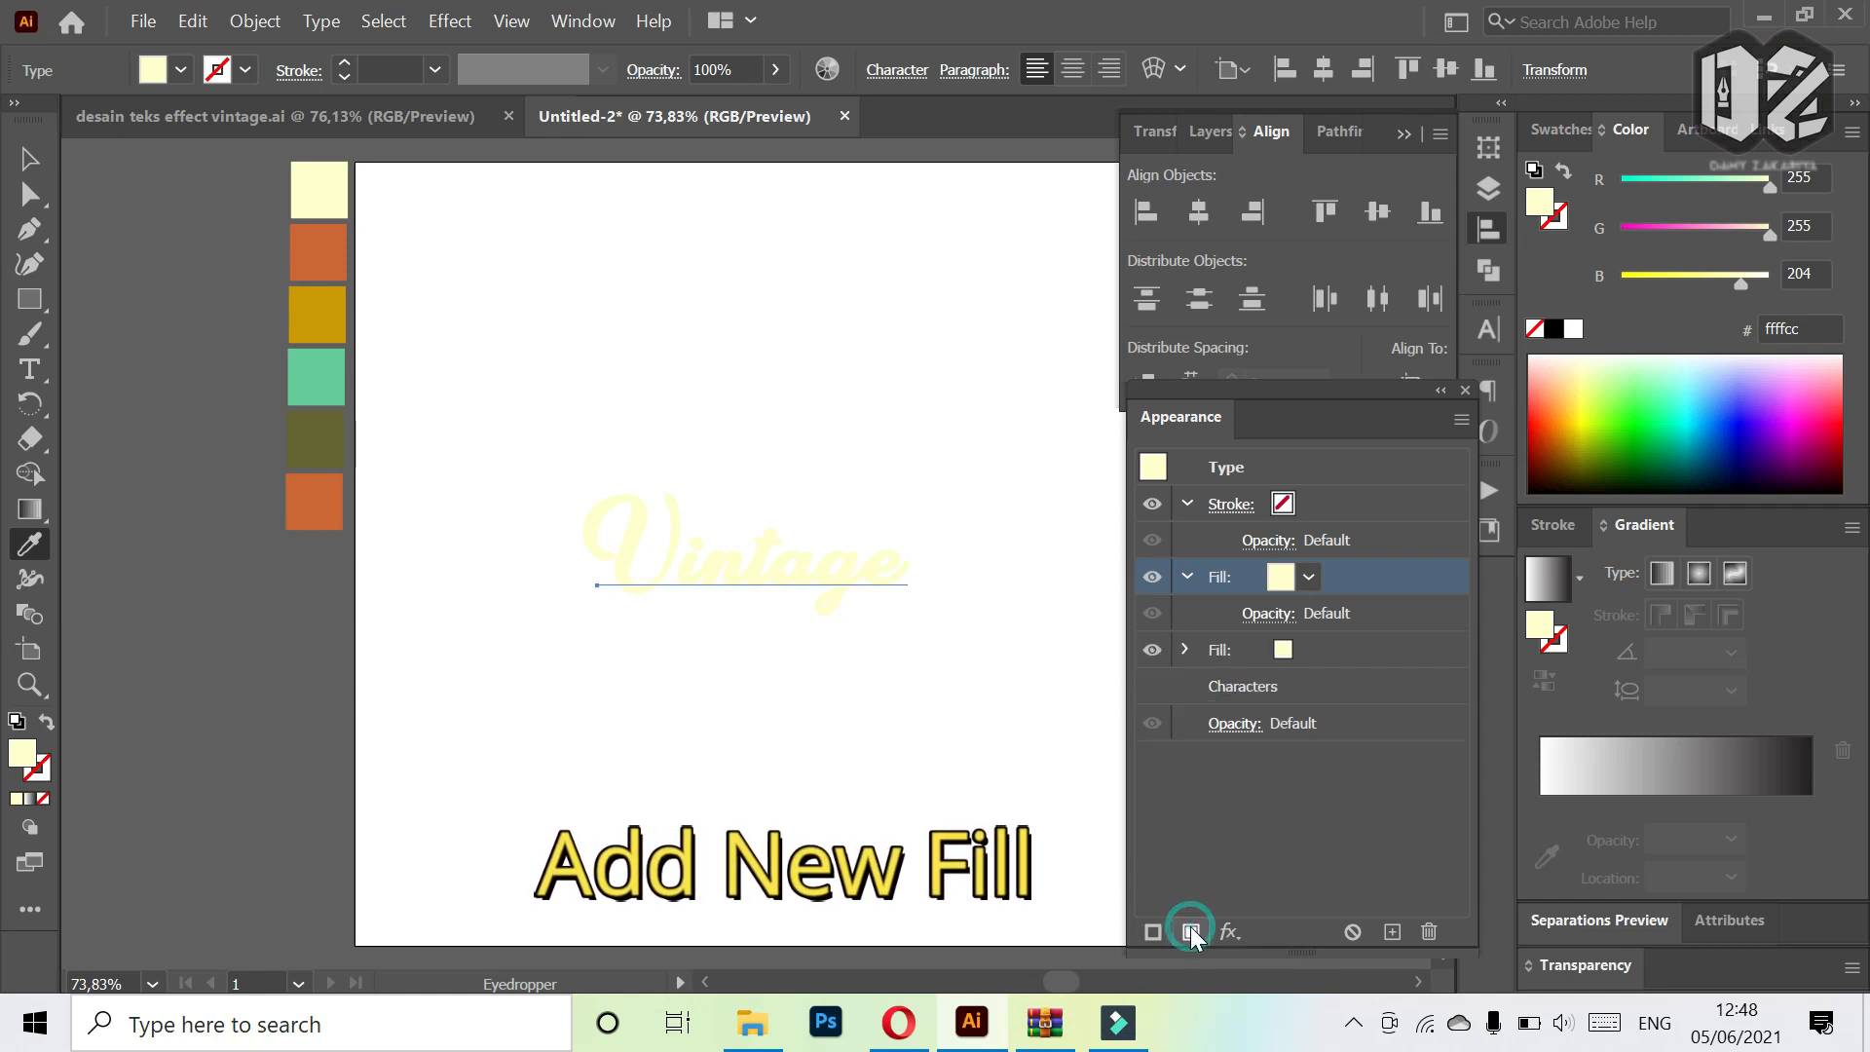
pyautogui.click(1337, 650)
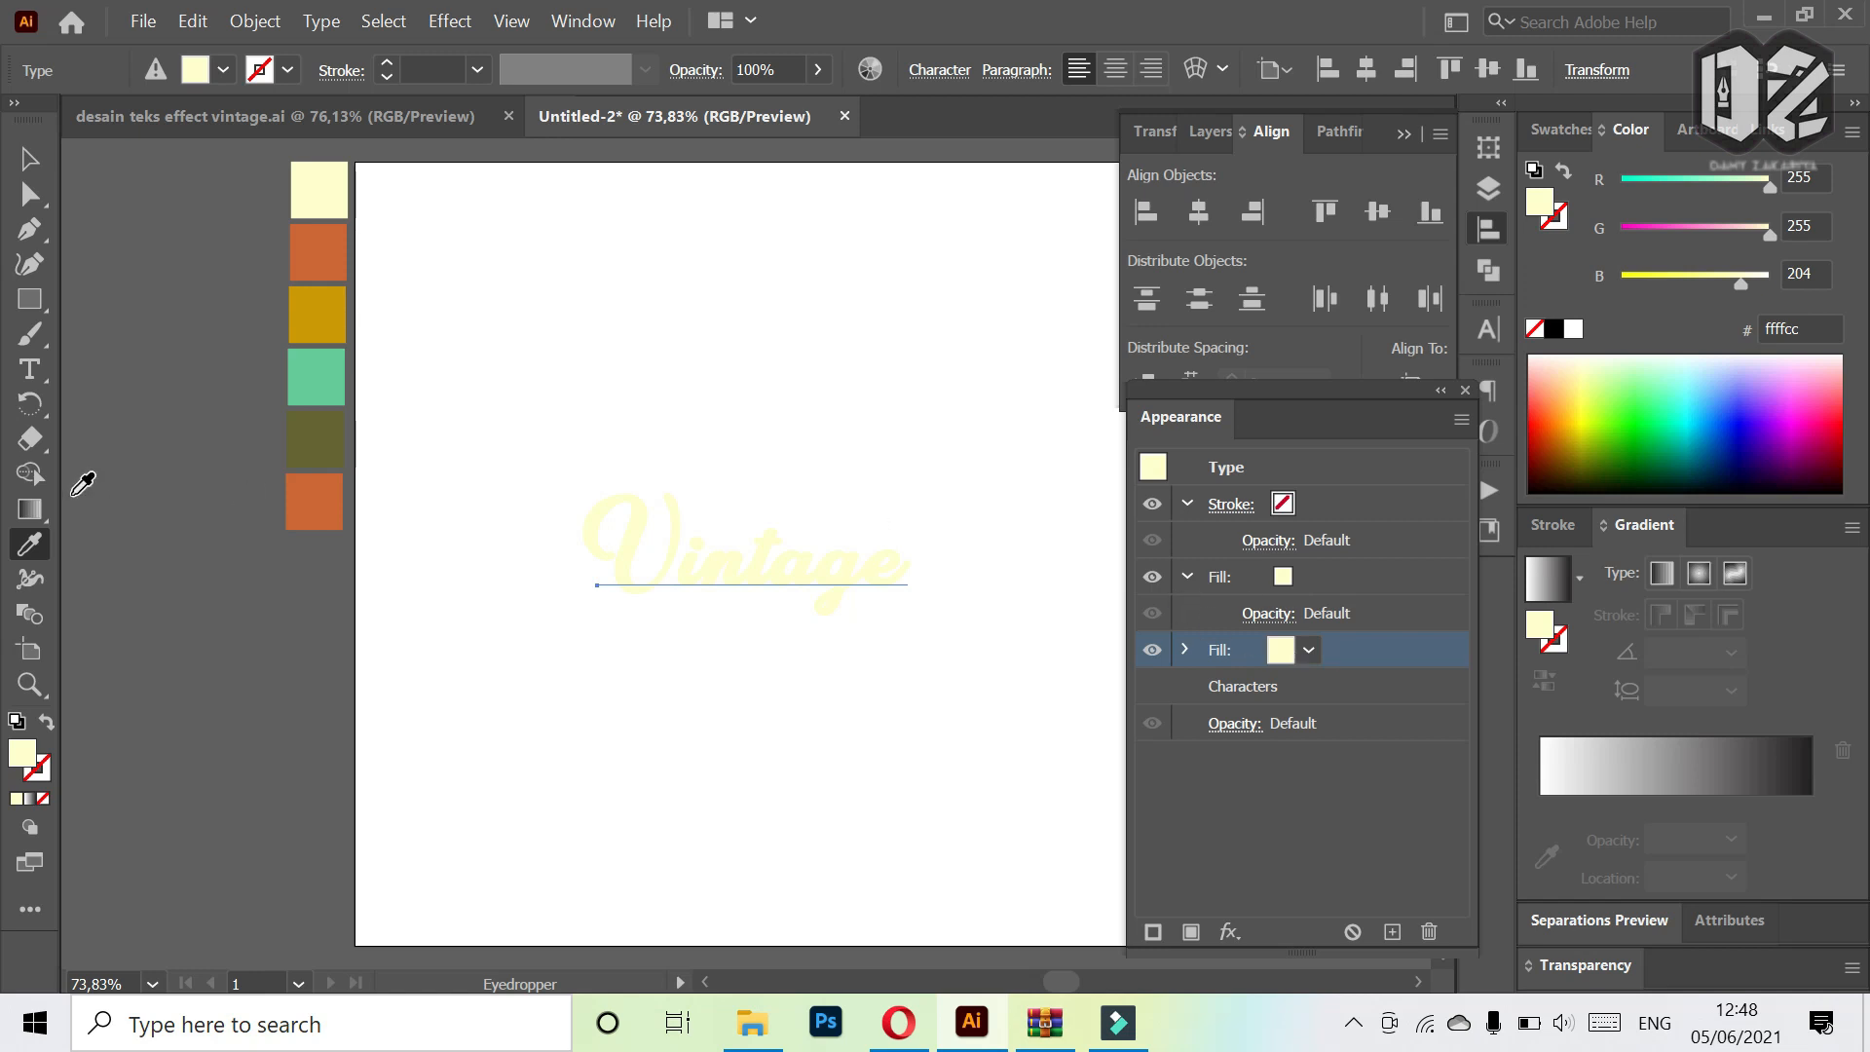
pyautogui.click(311, 268)
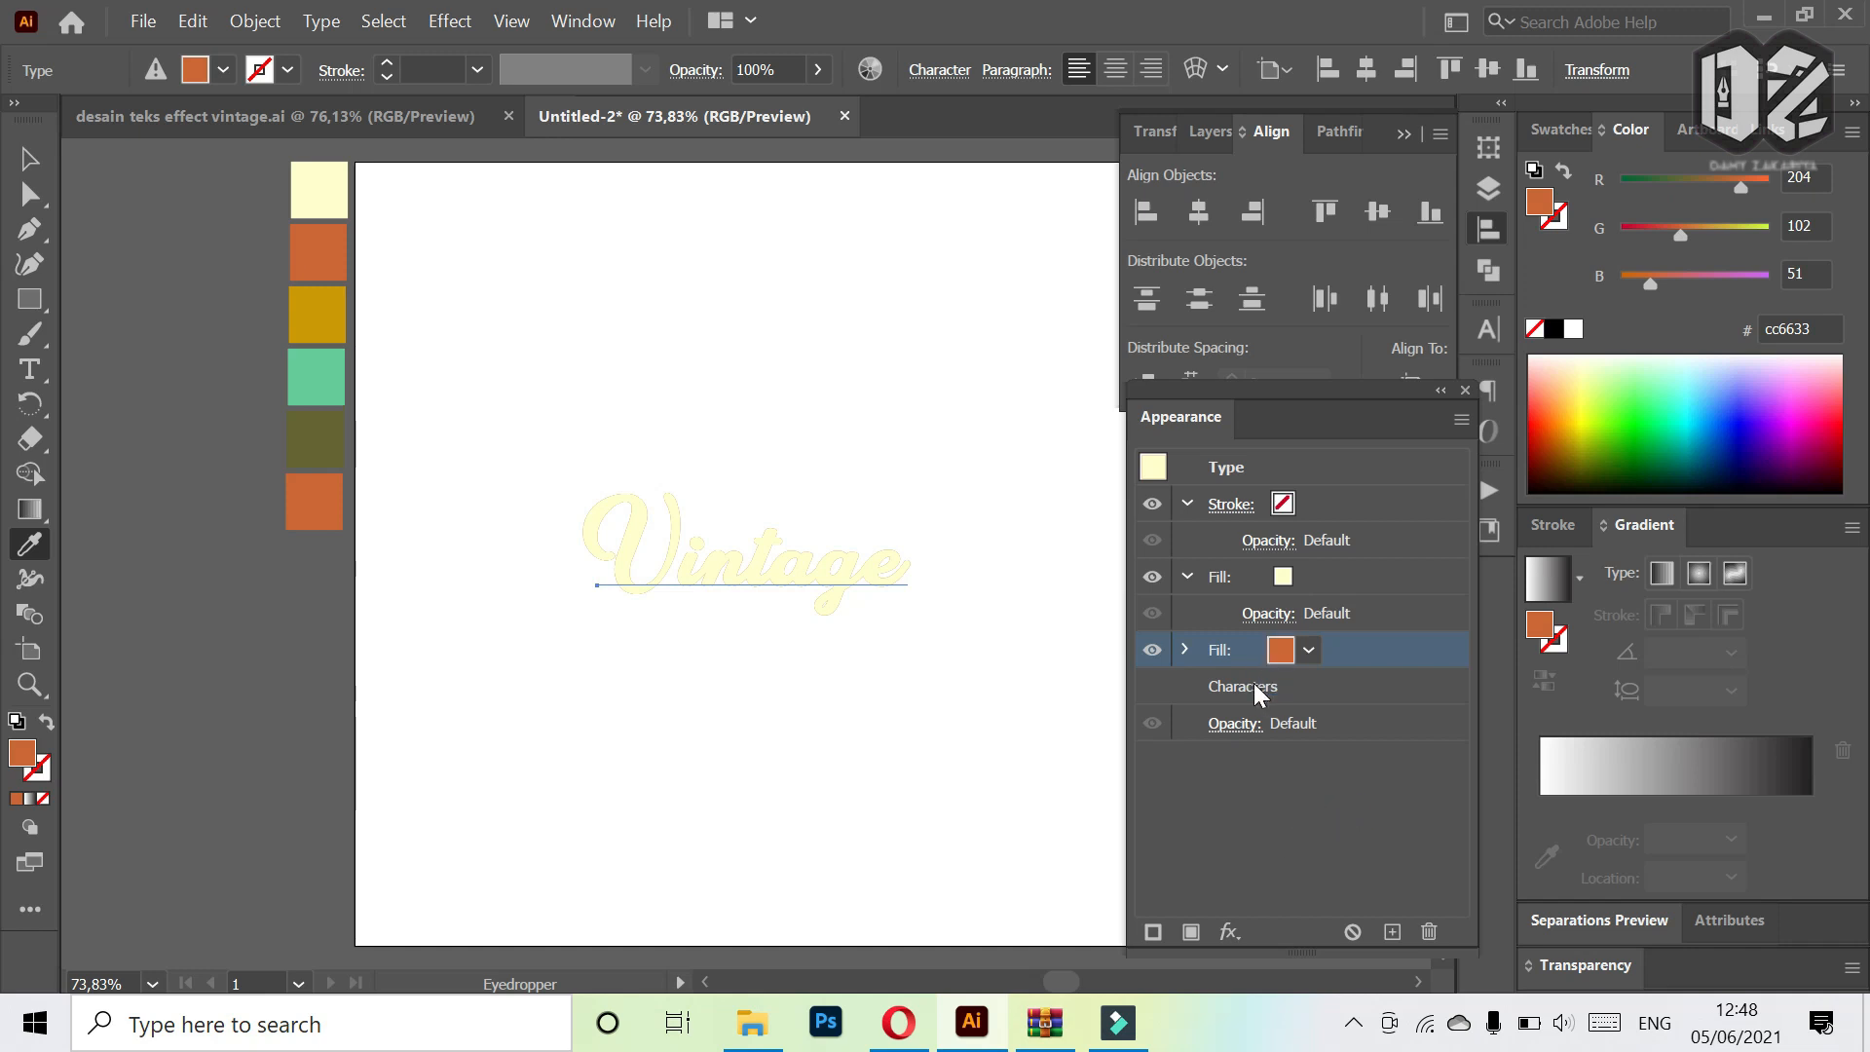
# - Apply a Transform effect to the orange fill, moving it 1 px horizontally and 1 px vertically with 3 copies
pyautogui.click(1231, 931)
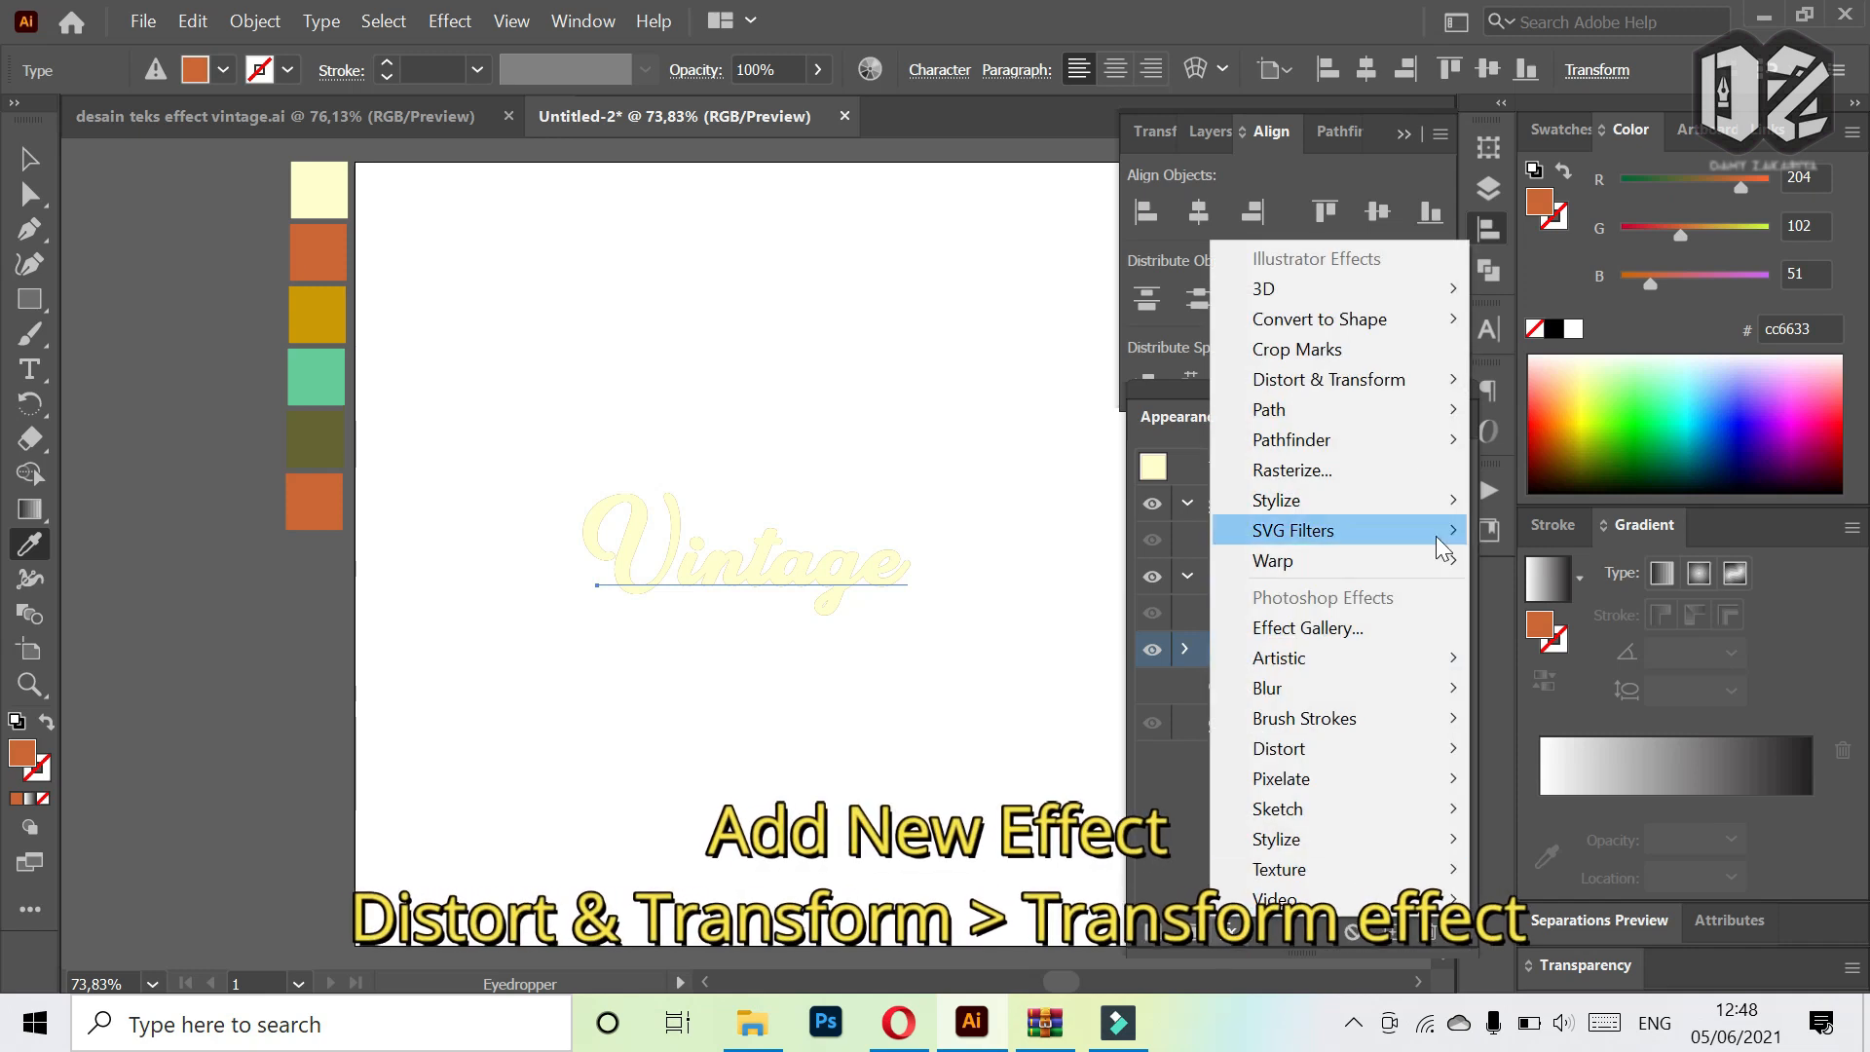
pyautogui.moveTo(1366, 380)
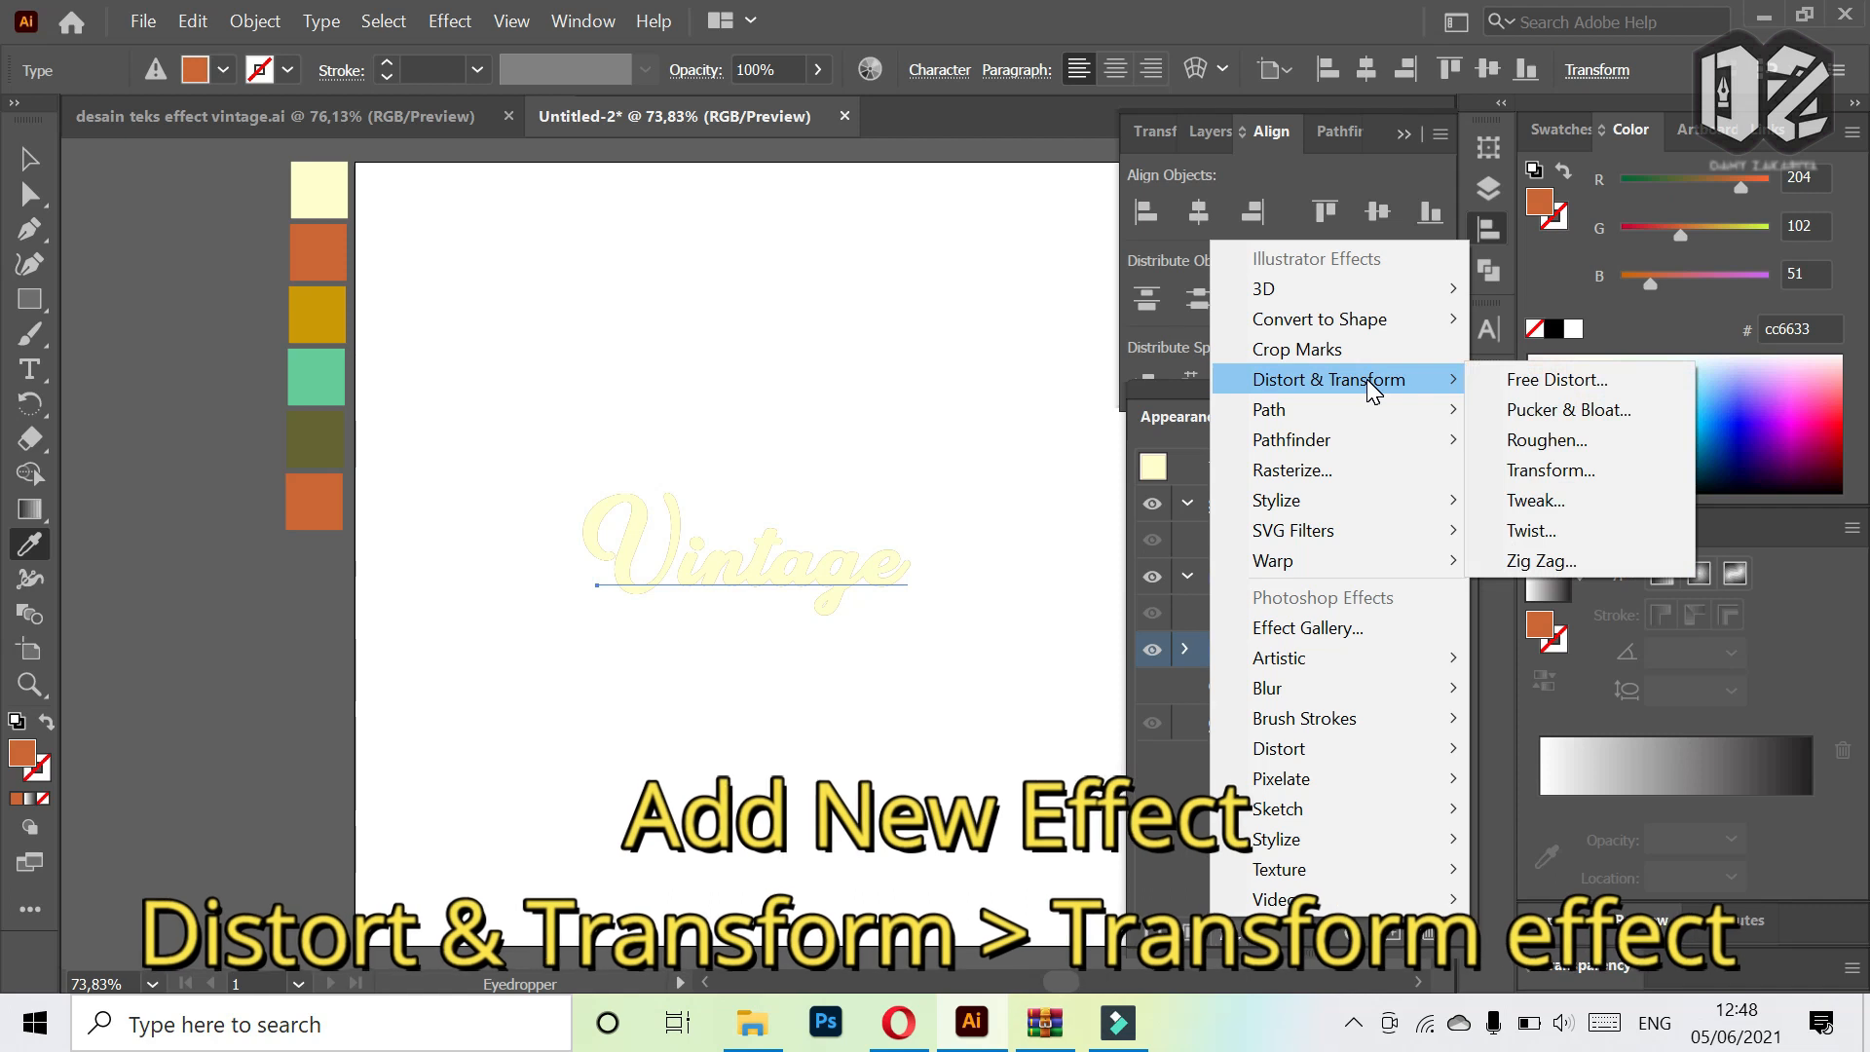
pyautogui.click(1551, 472)
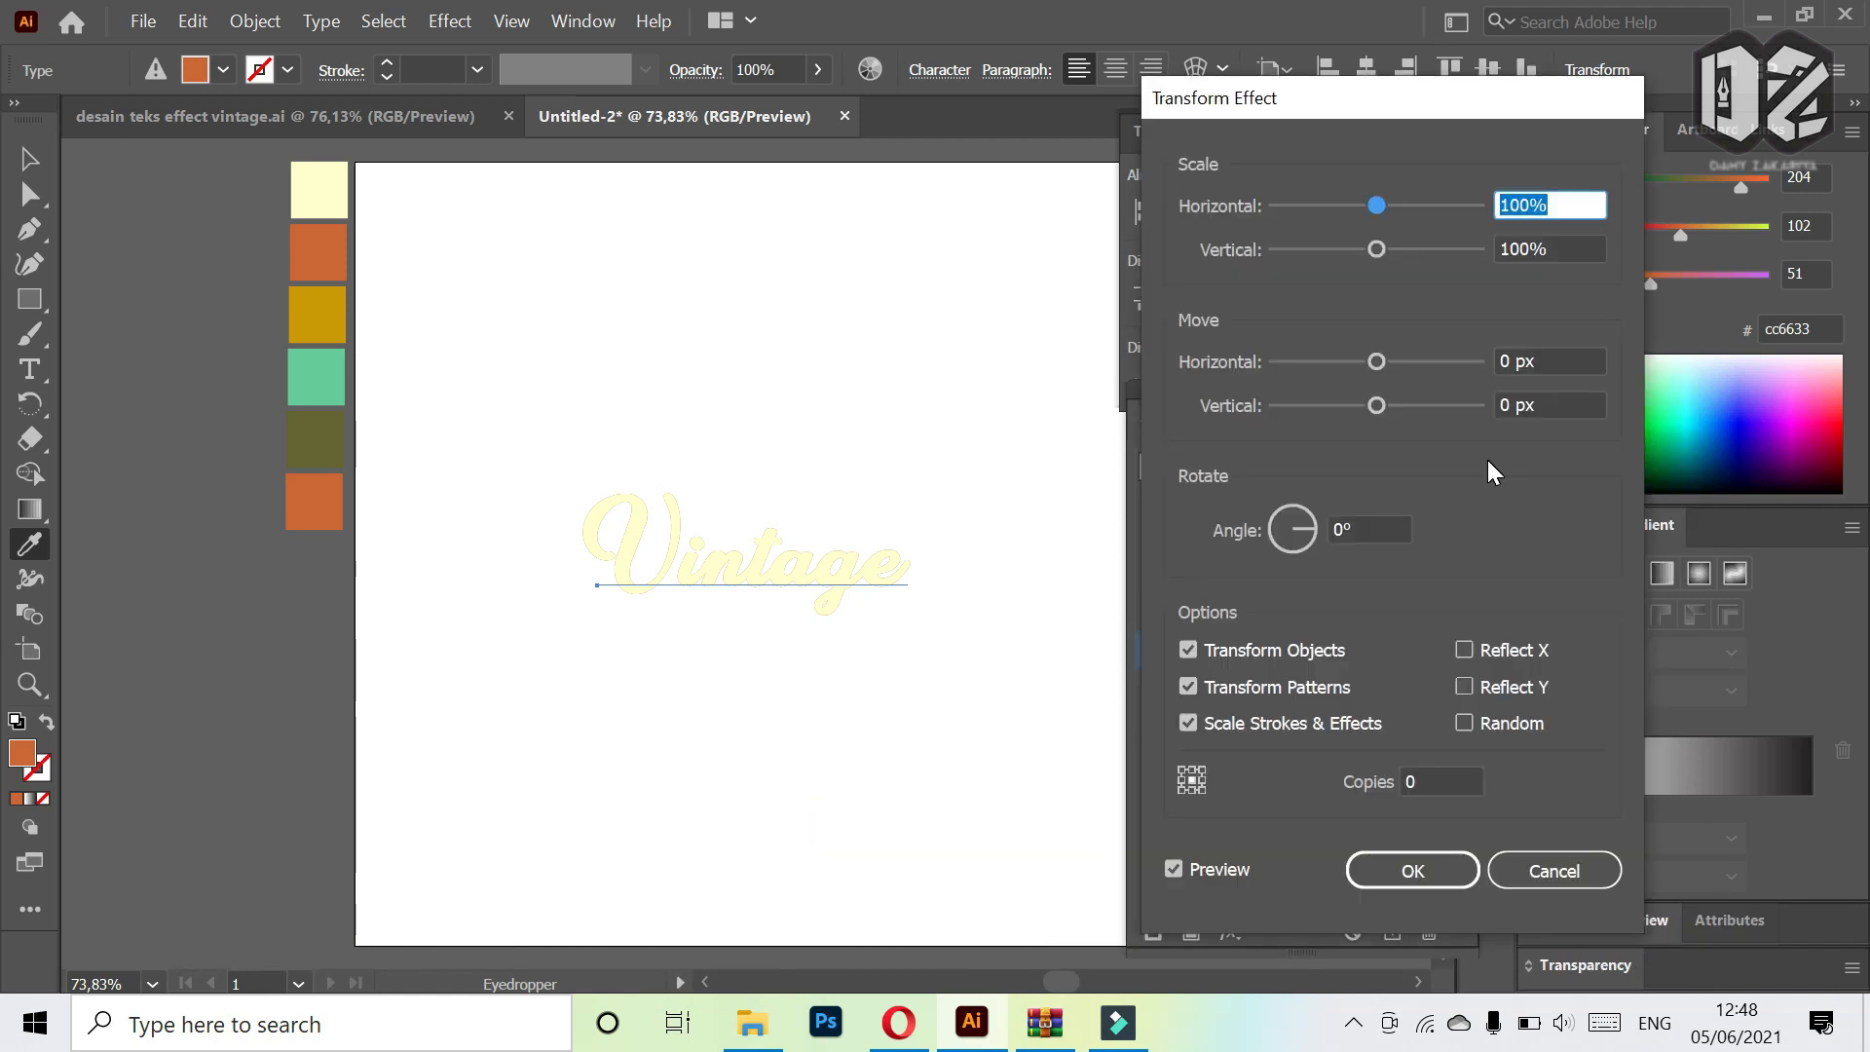
pyautogui.doubleClick(1505, 362)
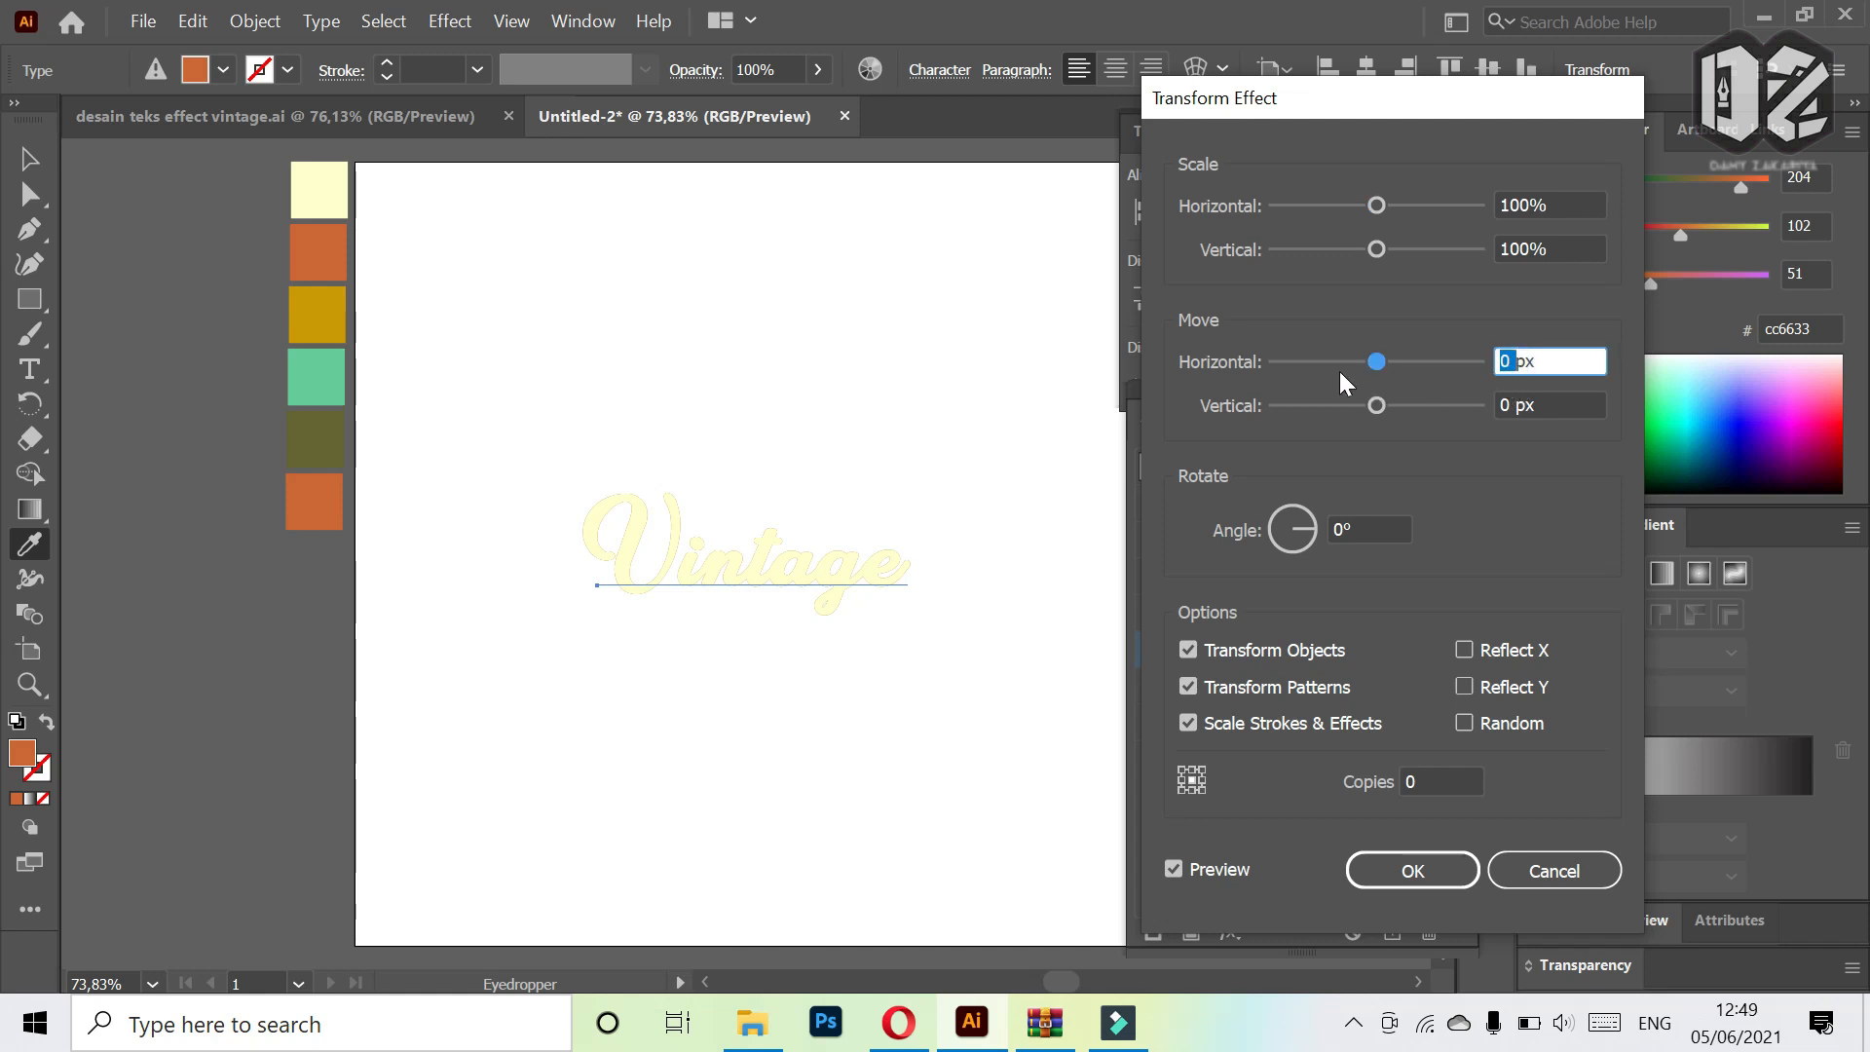
pyautogui.write('1')
pyautogui.click(1551, 395)
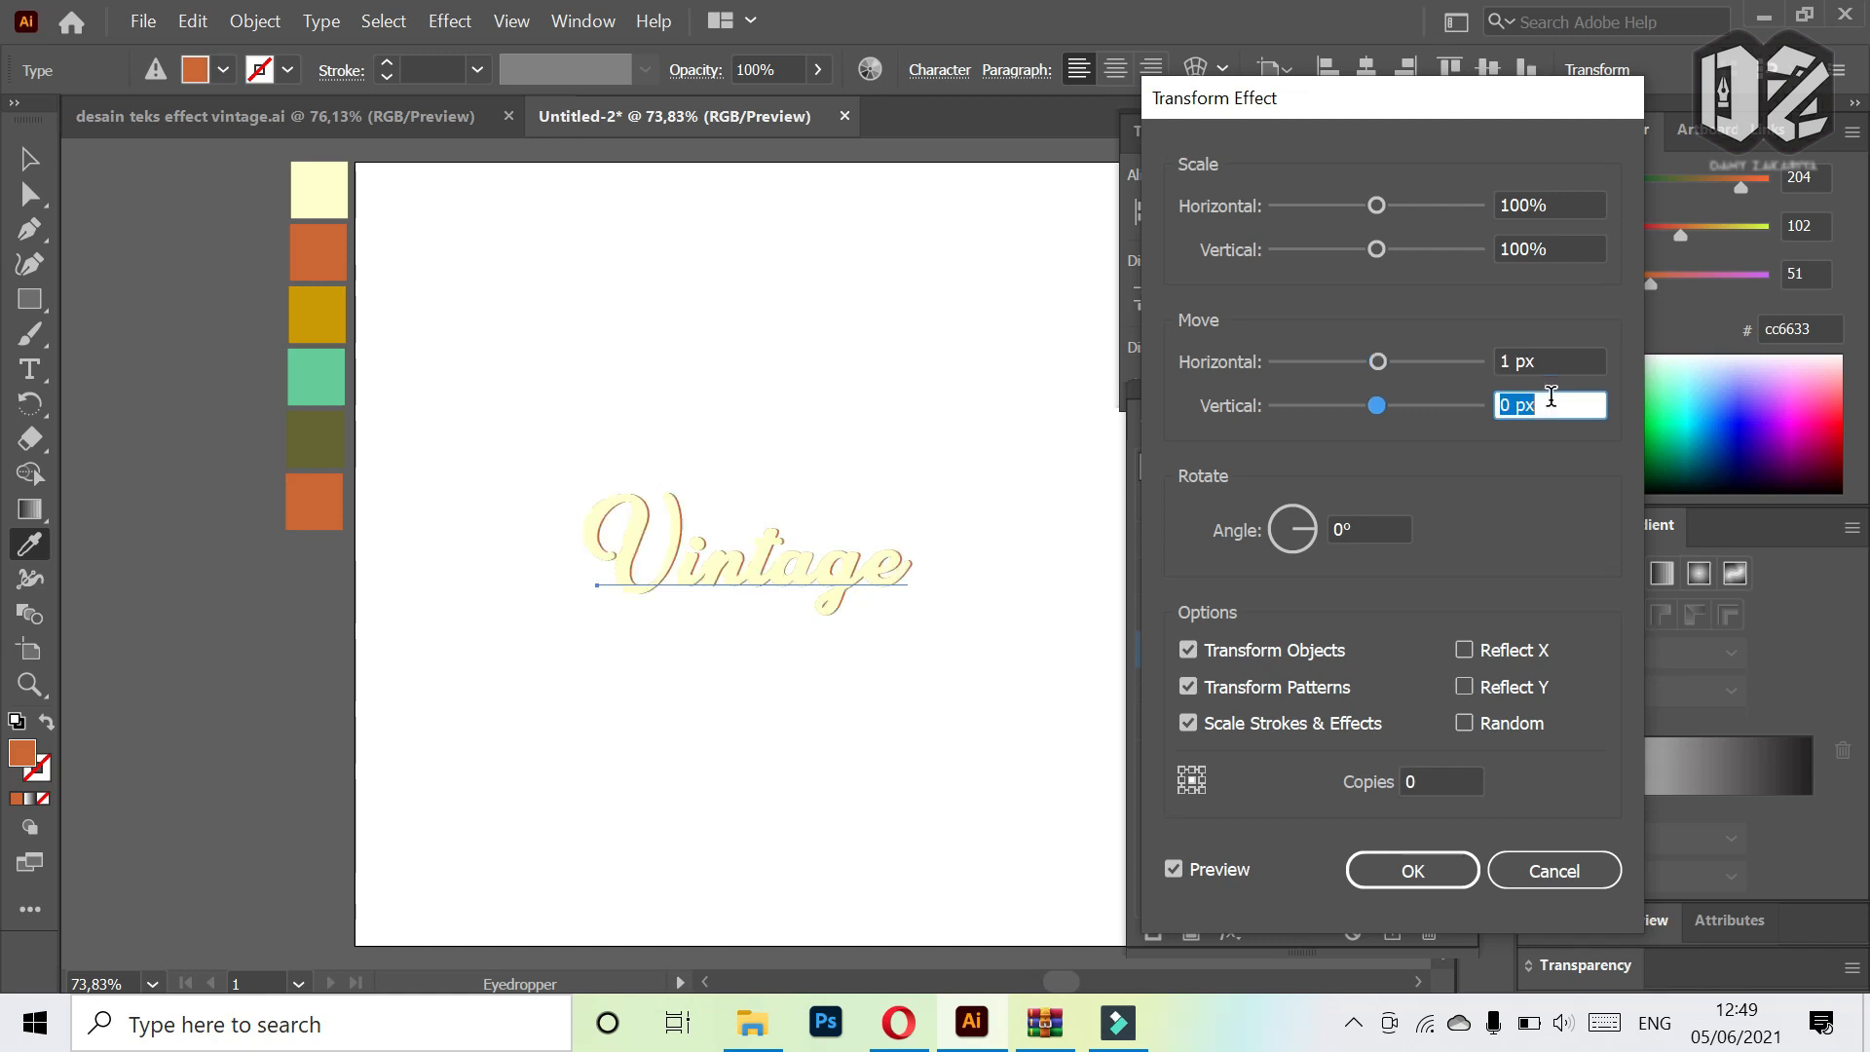
pyautogui.write('1')
pyautogui.click(1422, 782)
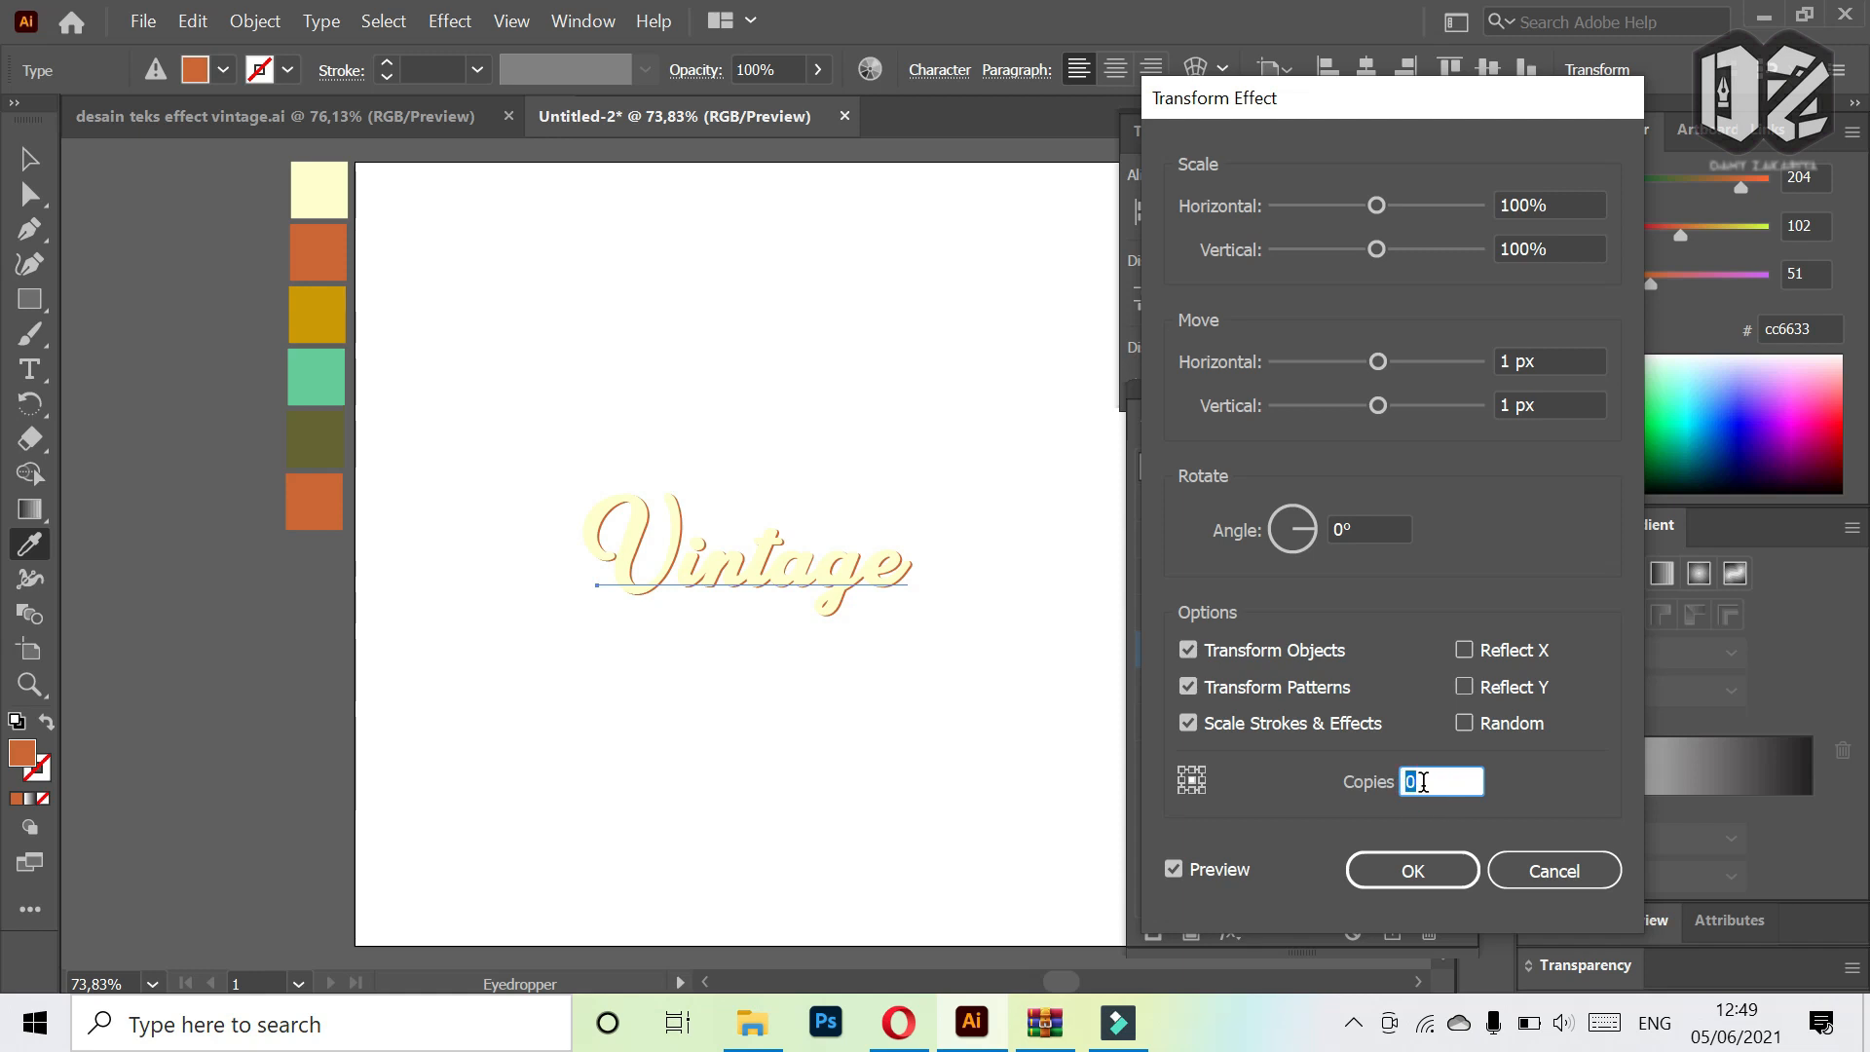
pyautogui.write('3')
pyautogui.click(1215, 864)
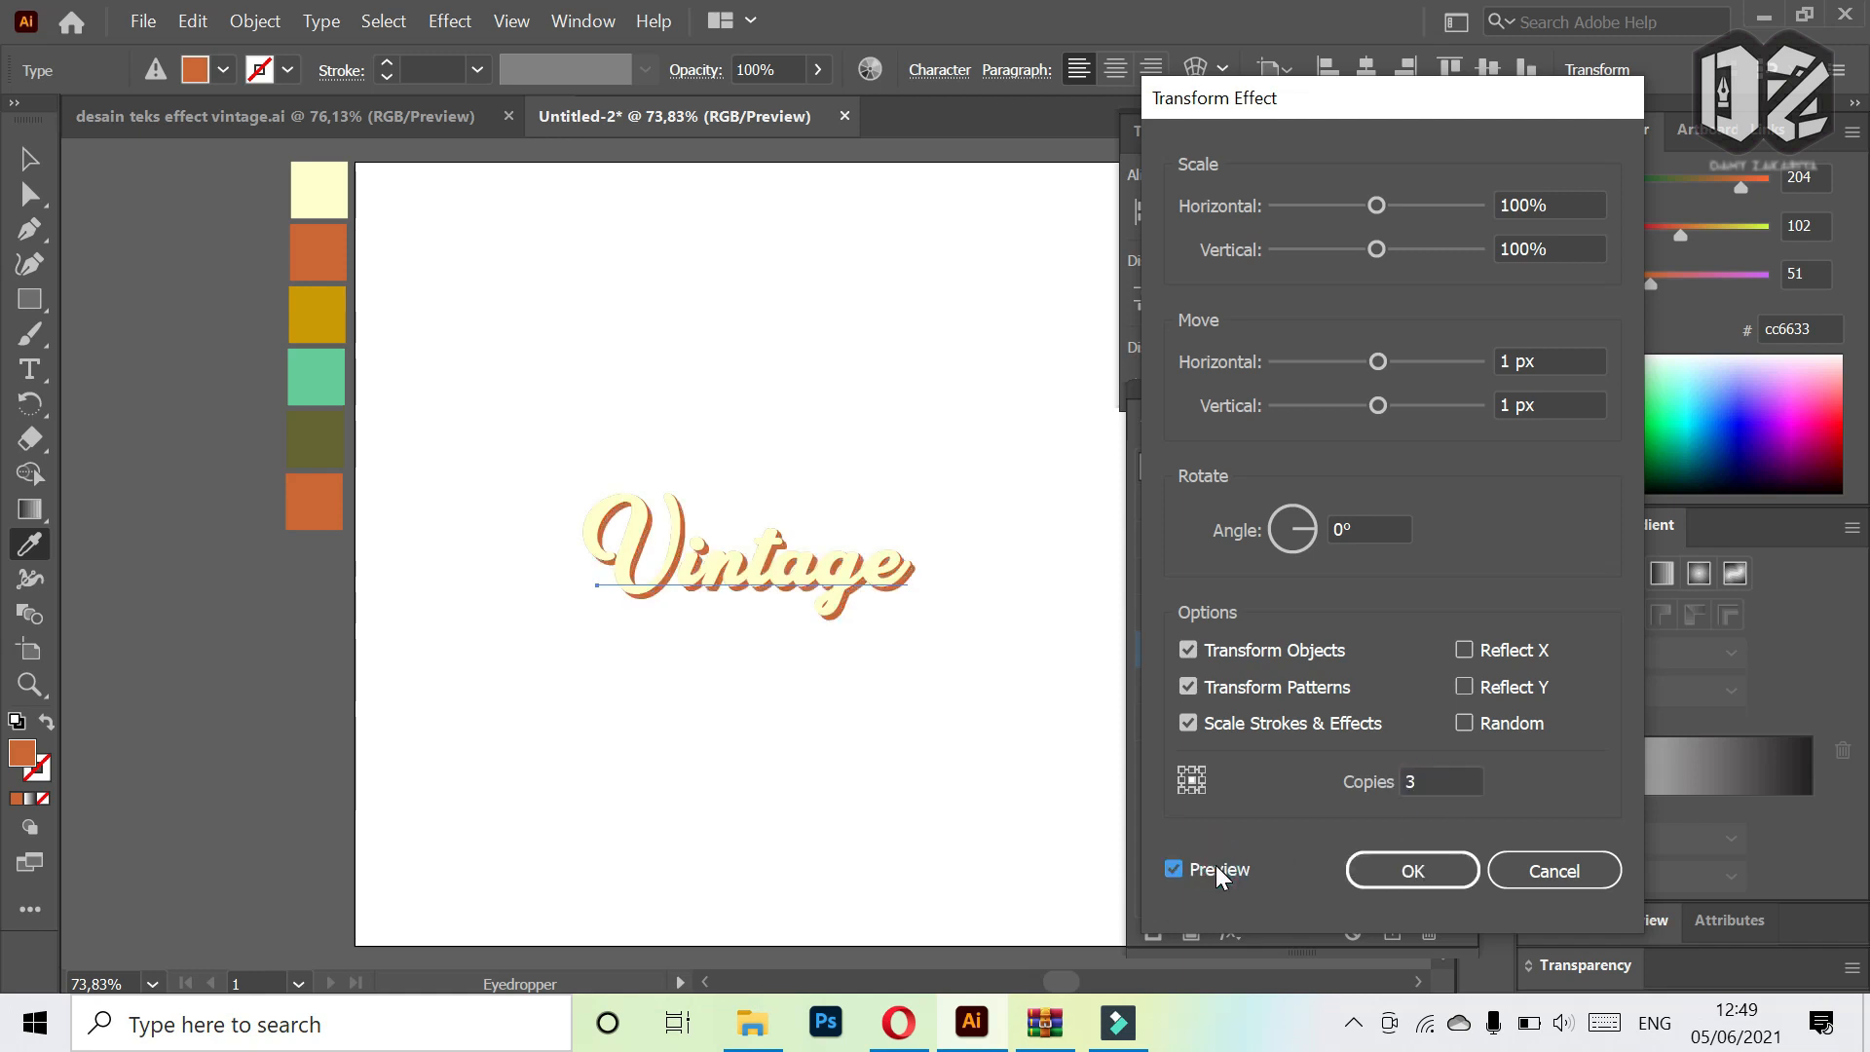
pyautogui.click(1407, 882)
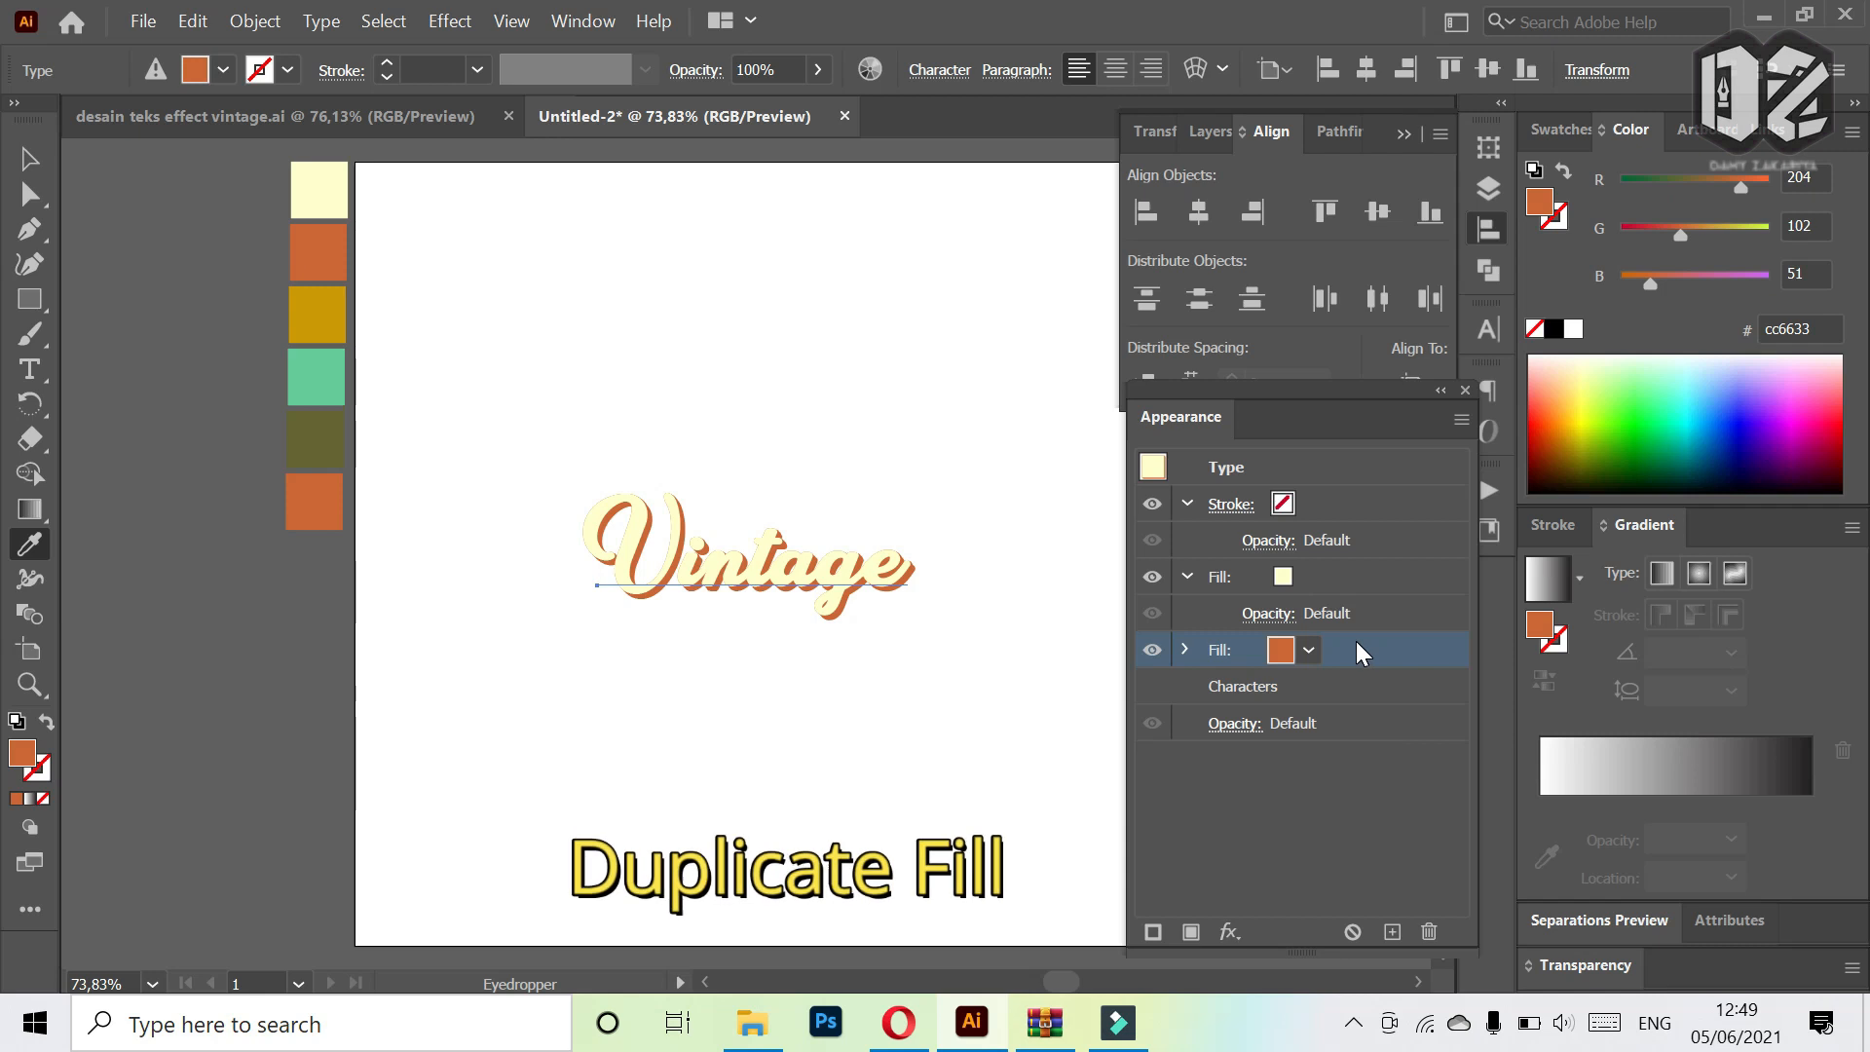
# - Duplicate the orange fill and colour the lower copy gold #cc9900, sampled from the third swatch square
pyautogui.moveTo(1356, 651); pyautogui.dragTo(1394, 938)
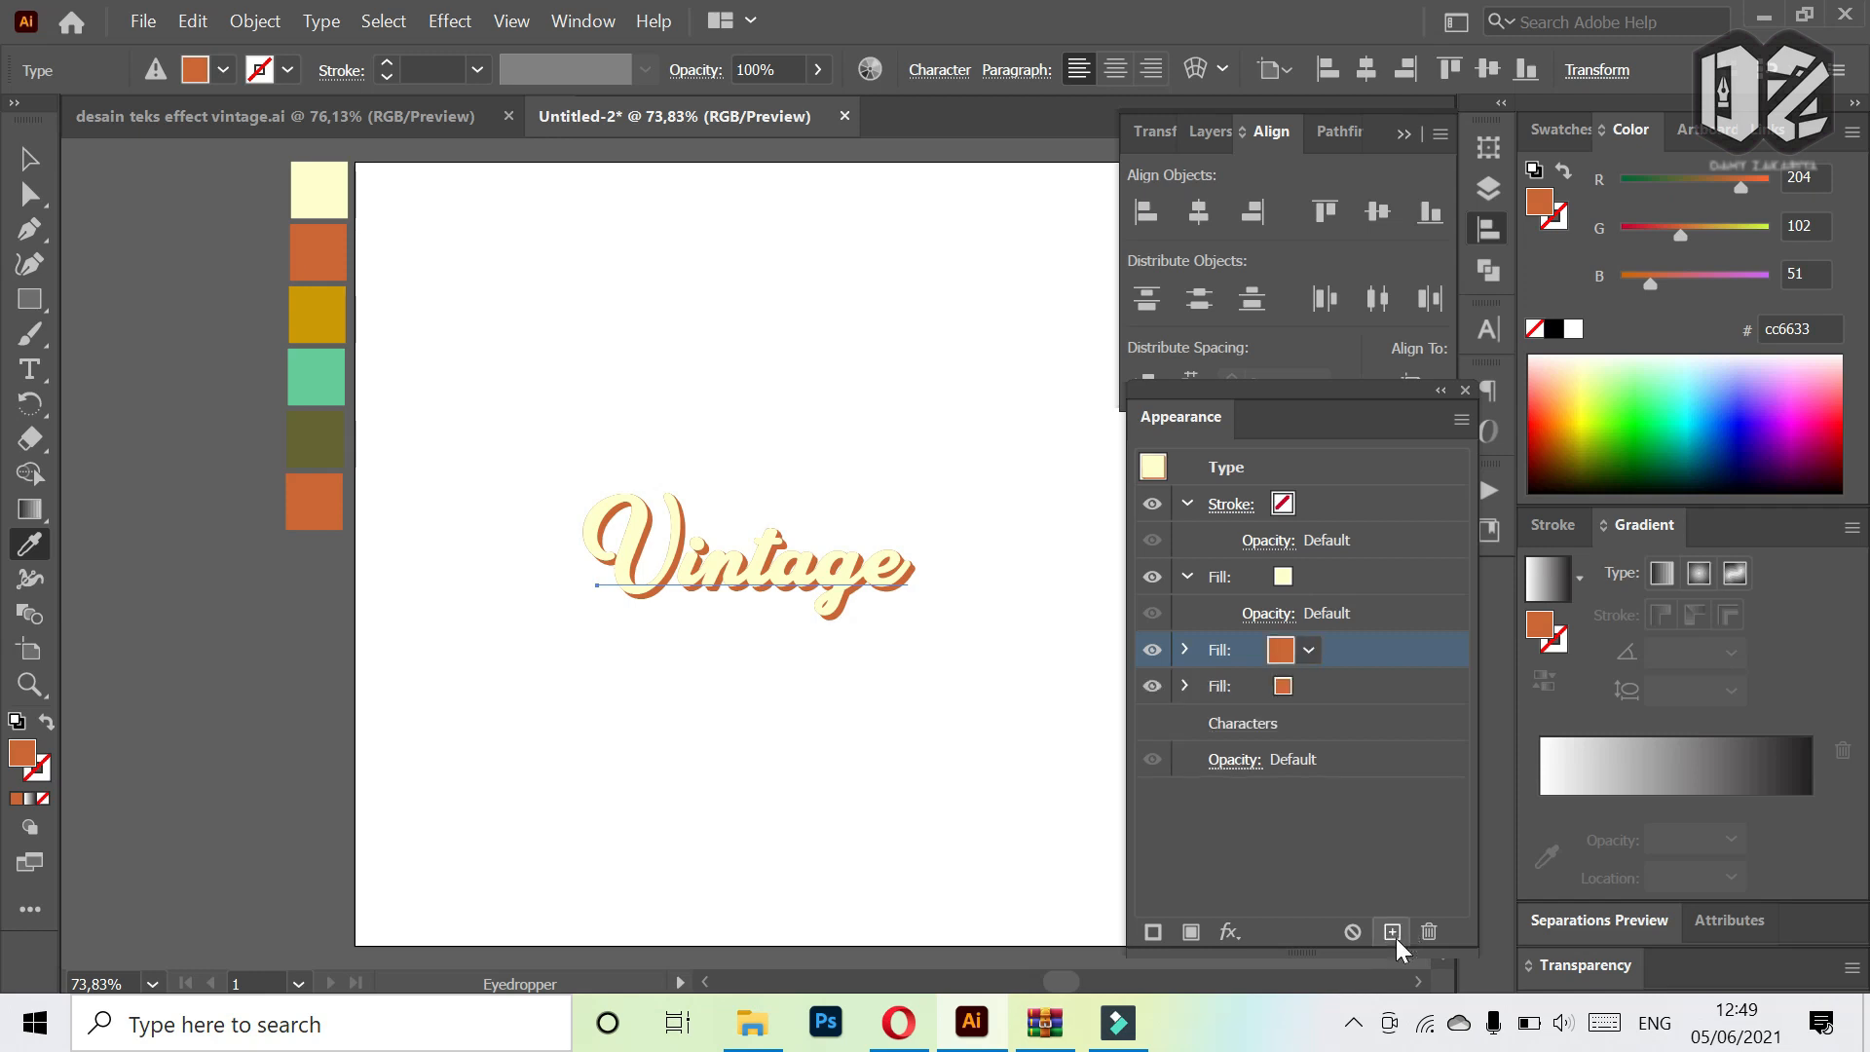
pyautogui.click(1342, 688)
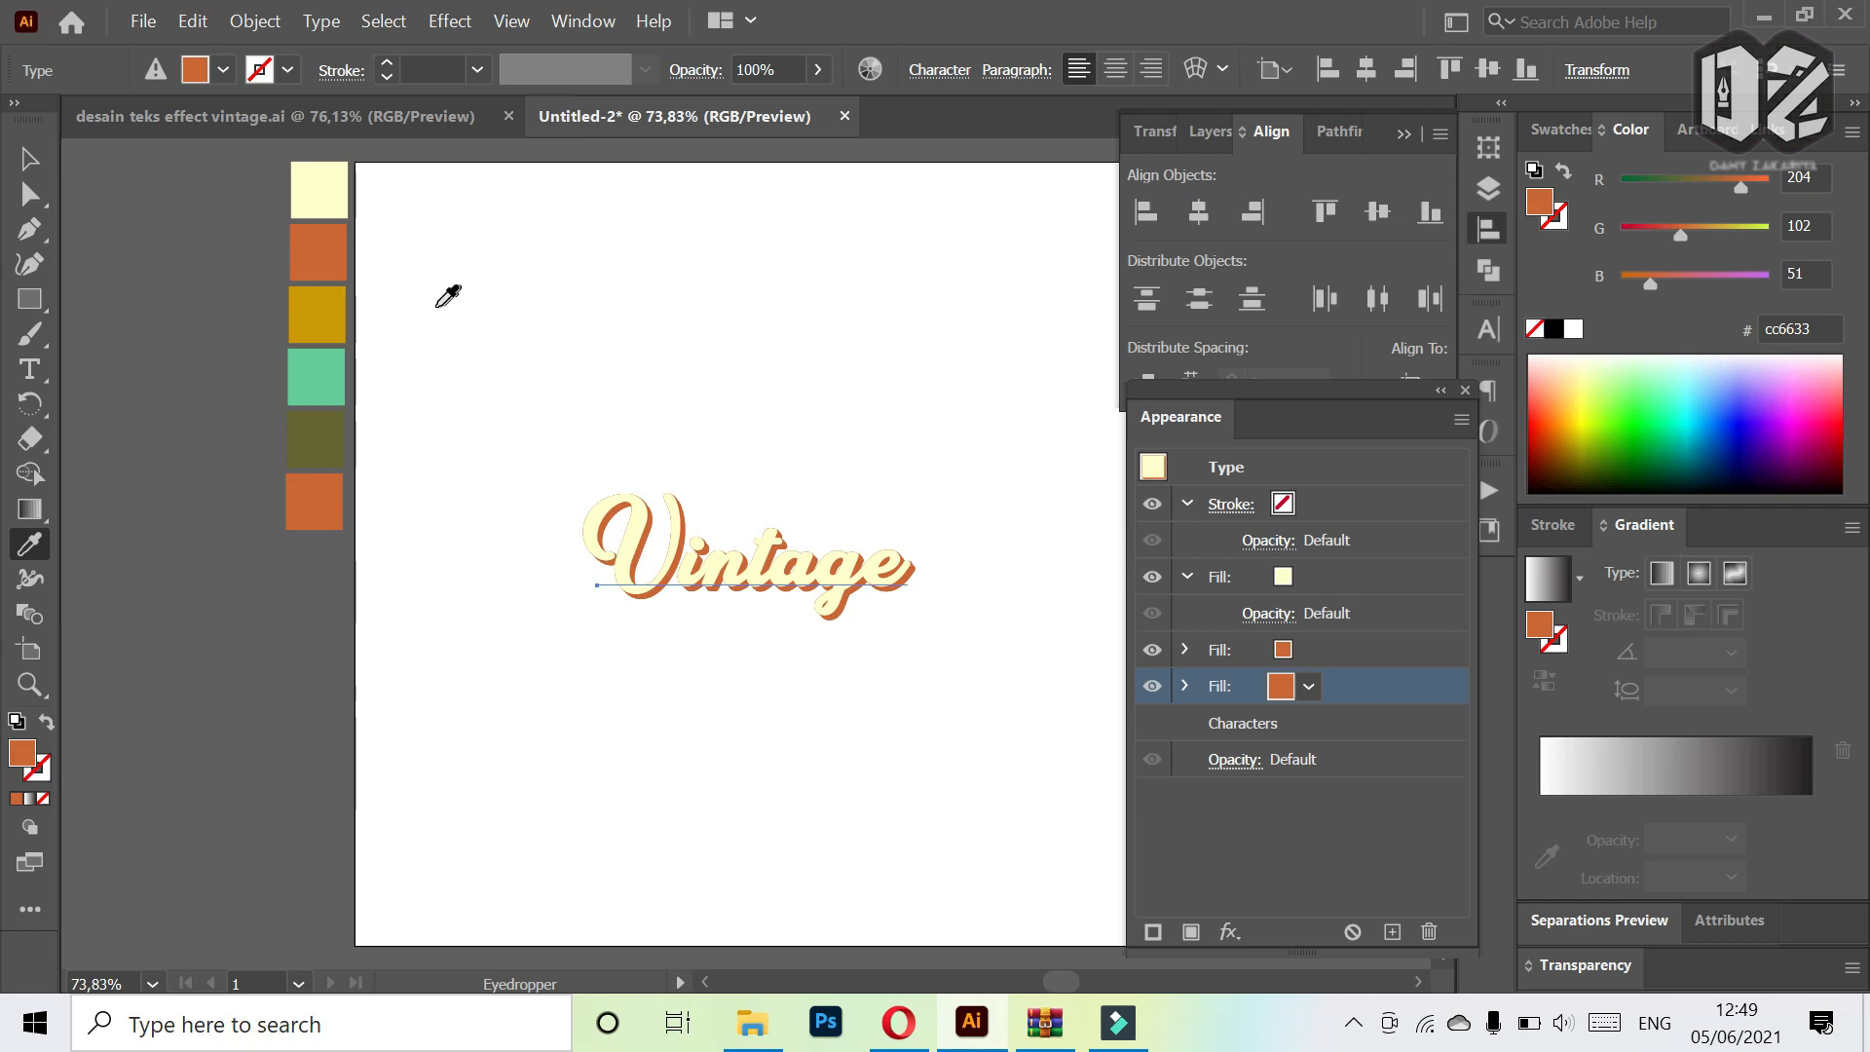
pyautogui.click(334, 304)
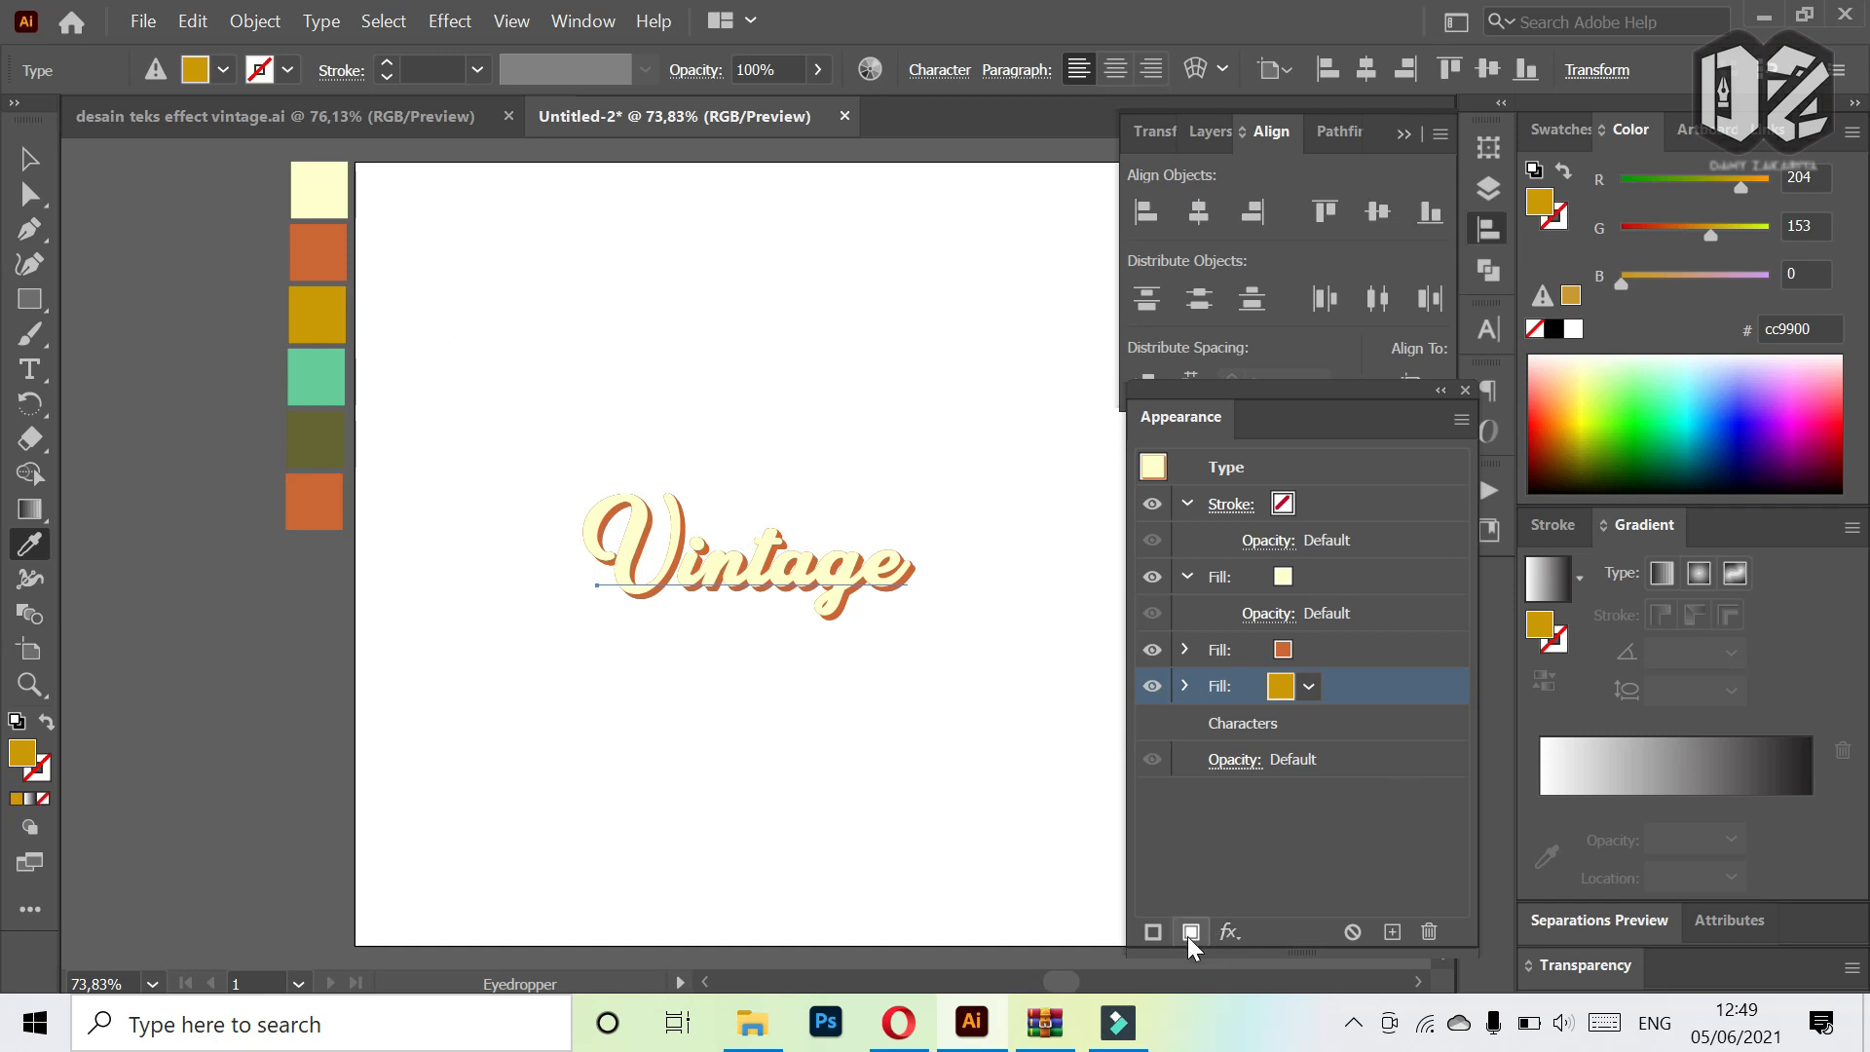
# - Set the gold fill's Transform effect to 6 copies with Scale Strokes & Effects enabled
pyautogui.click(1185, 685)
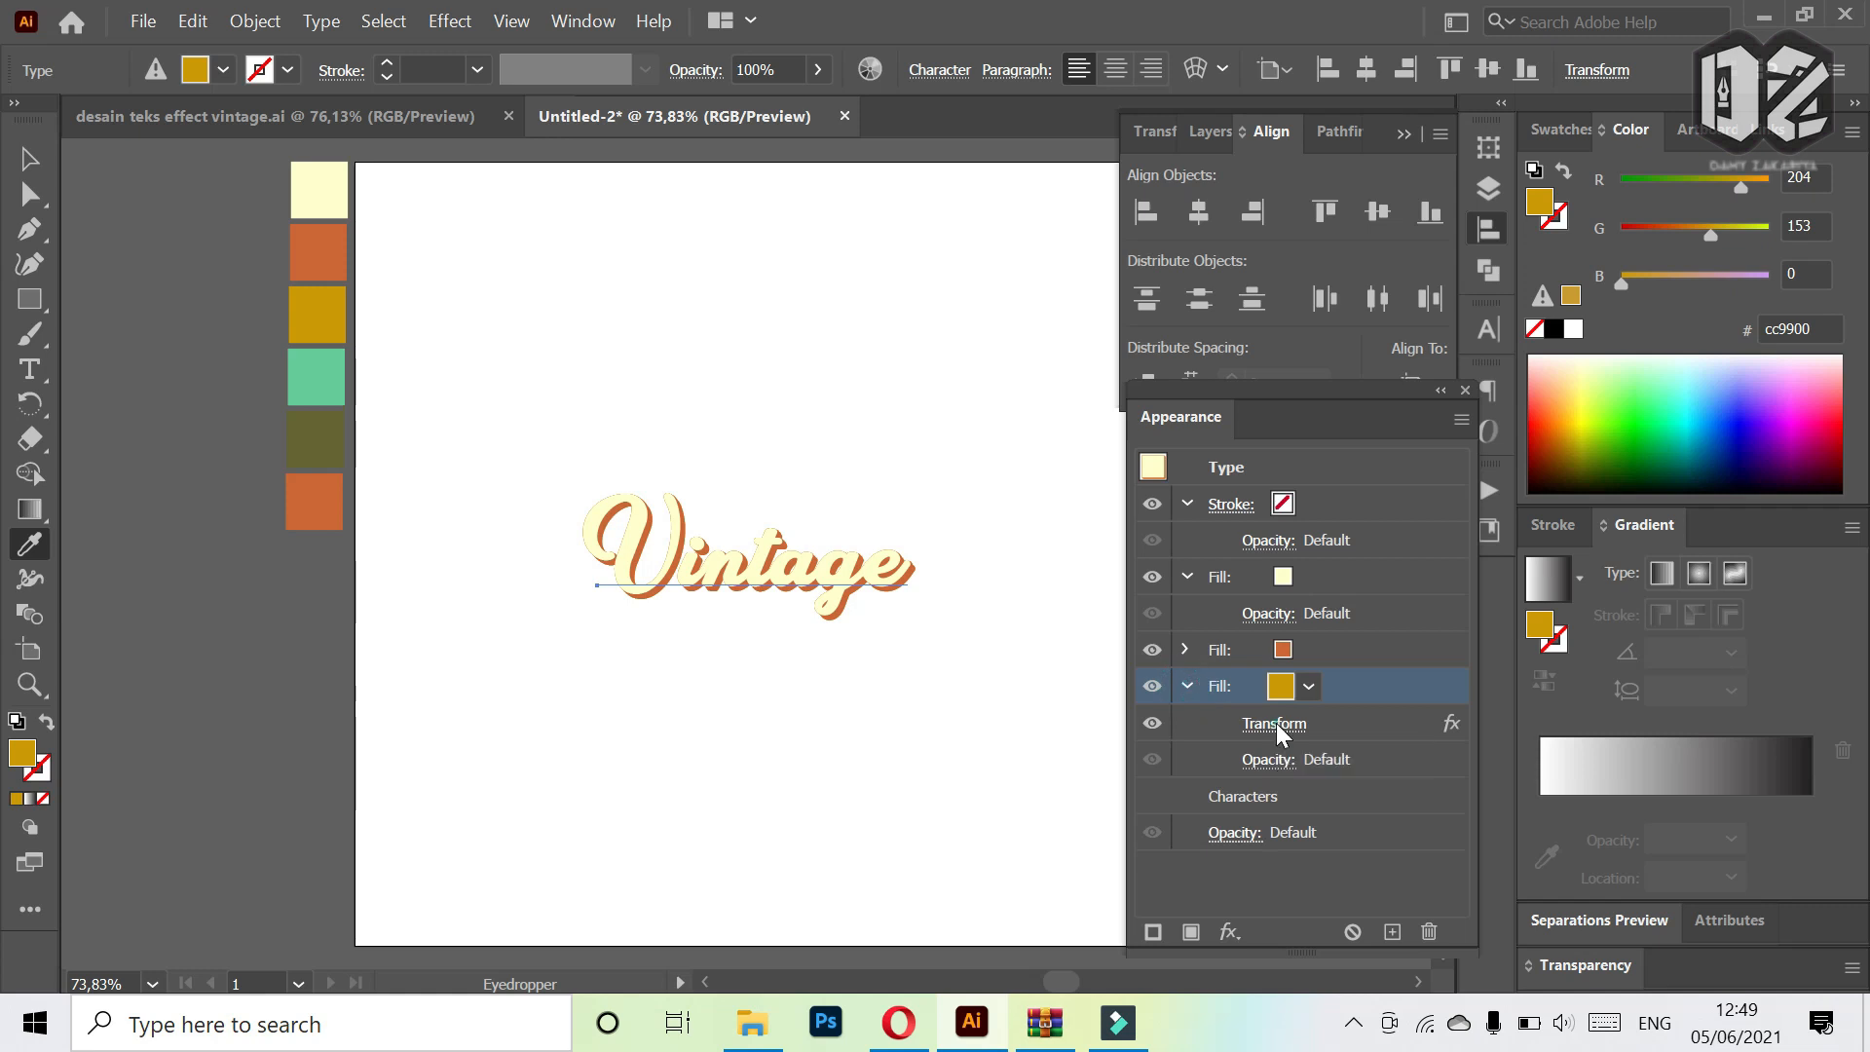
pyautogui.click(1276, 723)
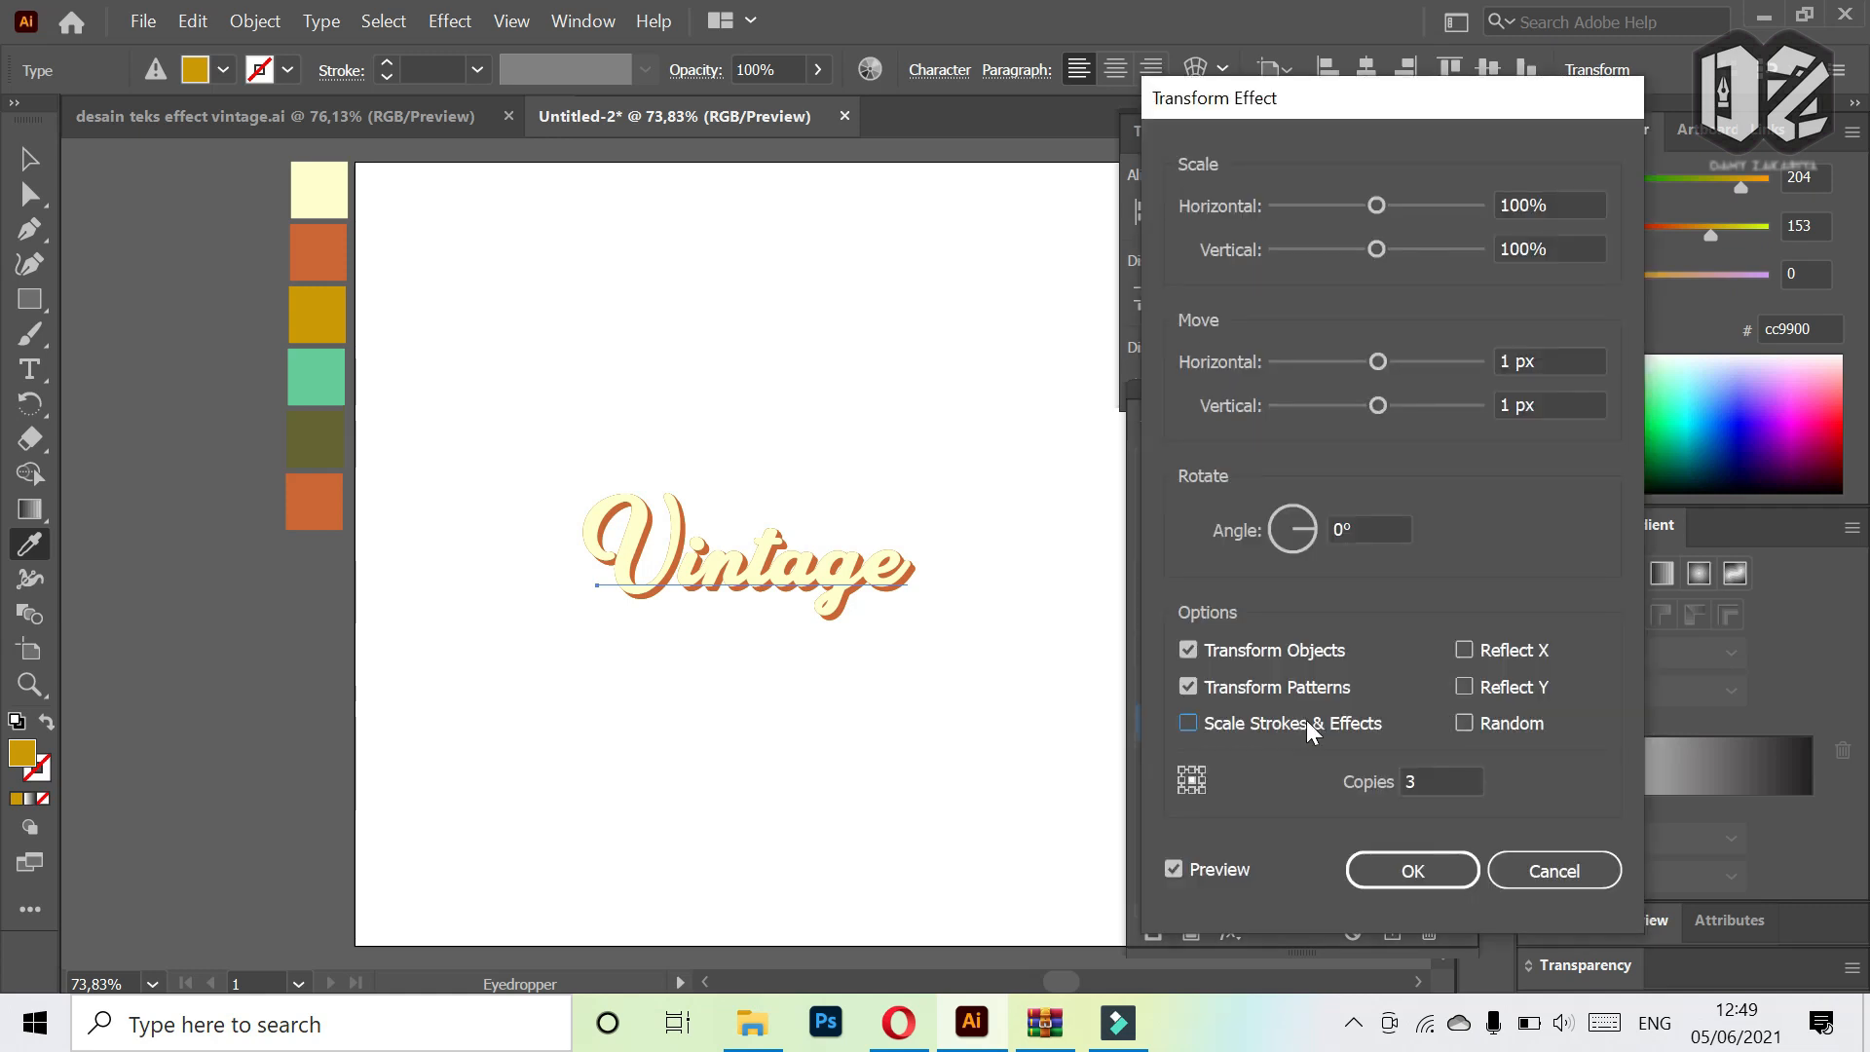
pyautogui.click(1299, 727)
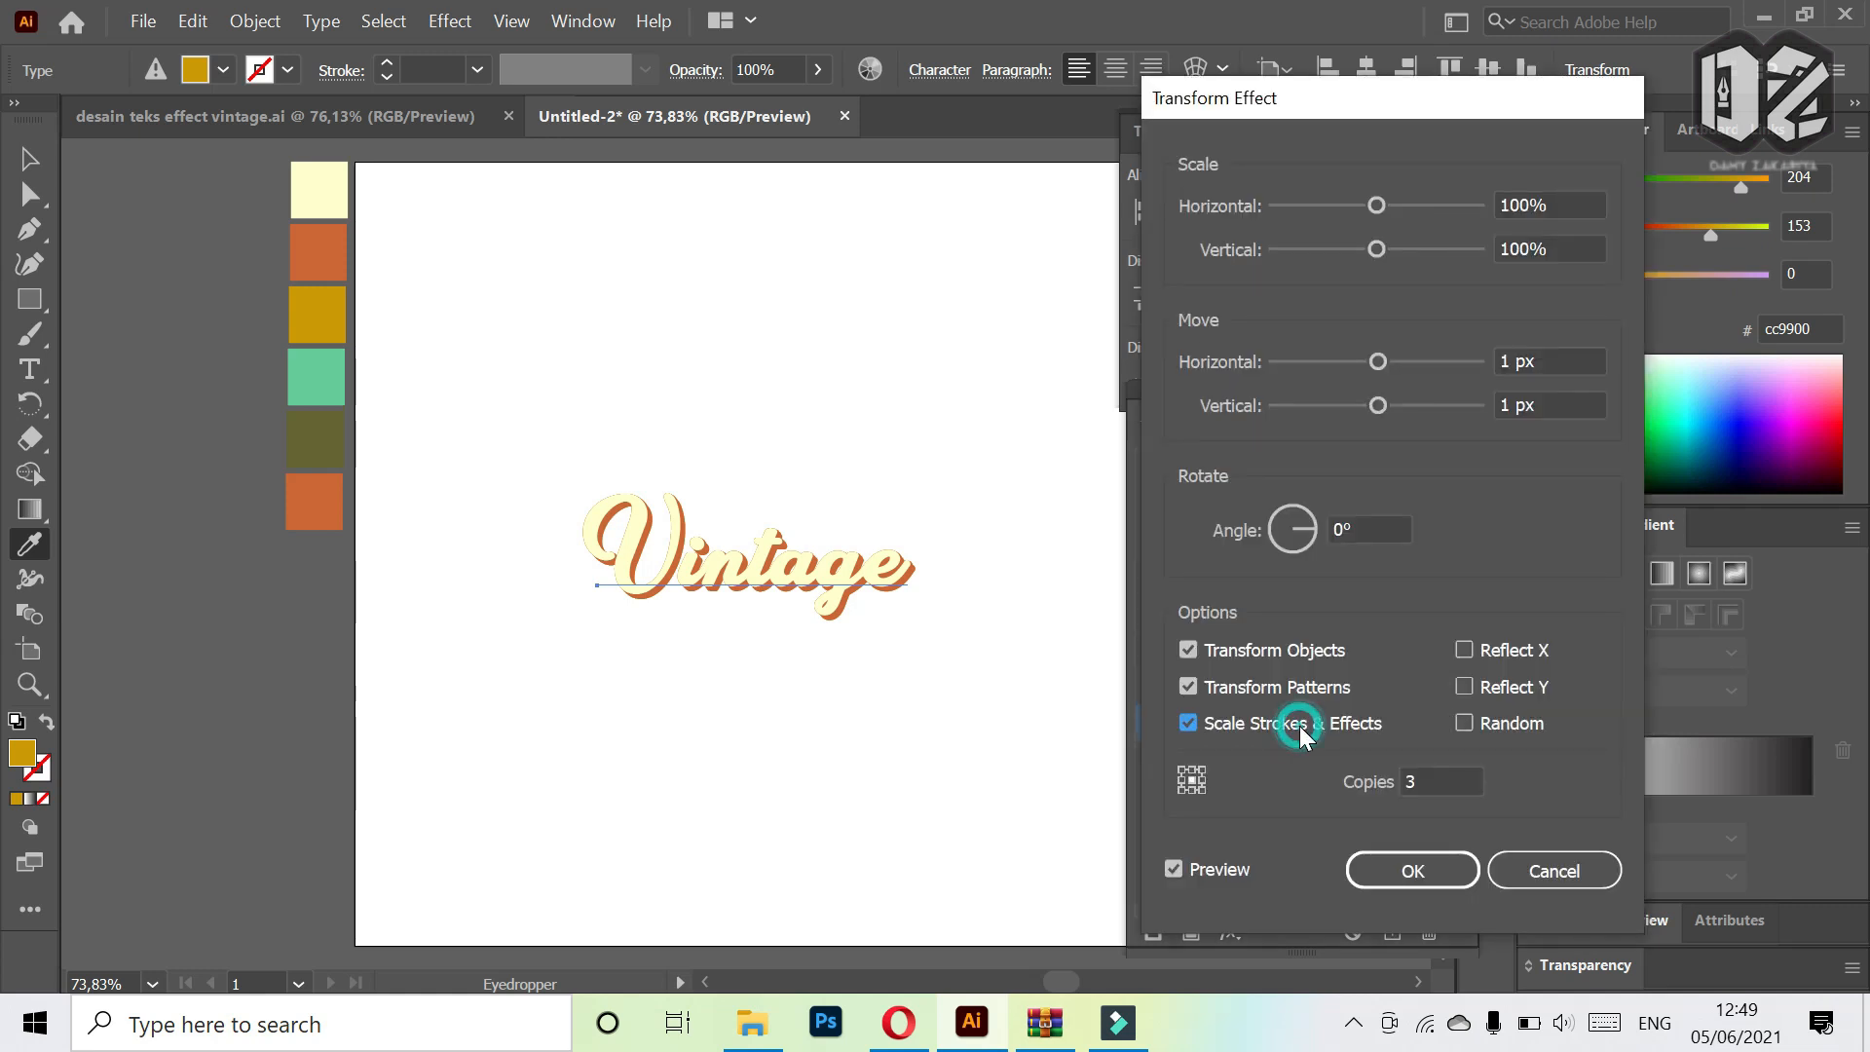
pyautogui.click(1433, 785)
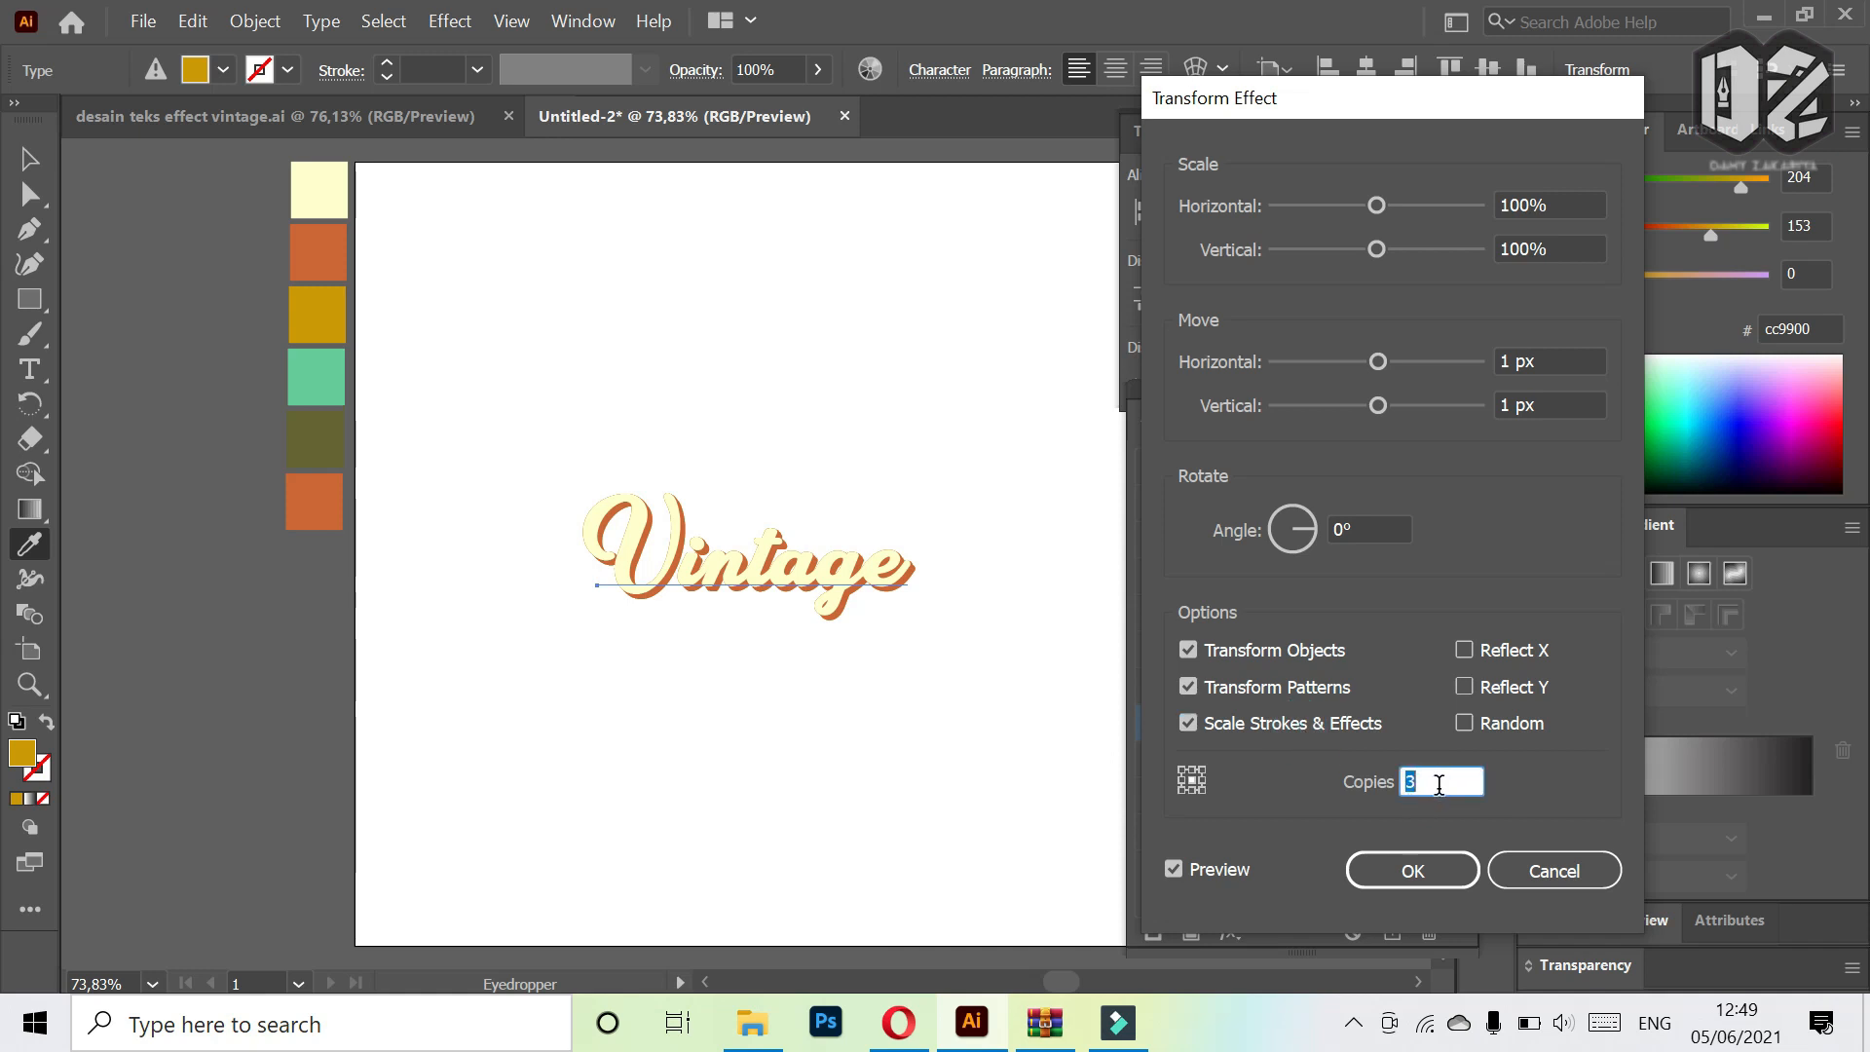
pyautogui.write('6')
pyautogui.press('Return')
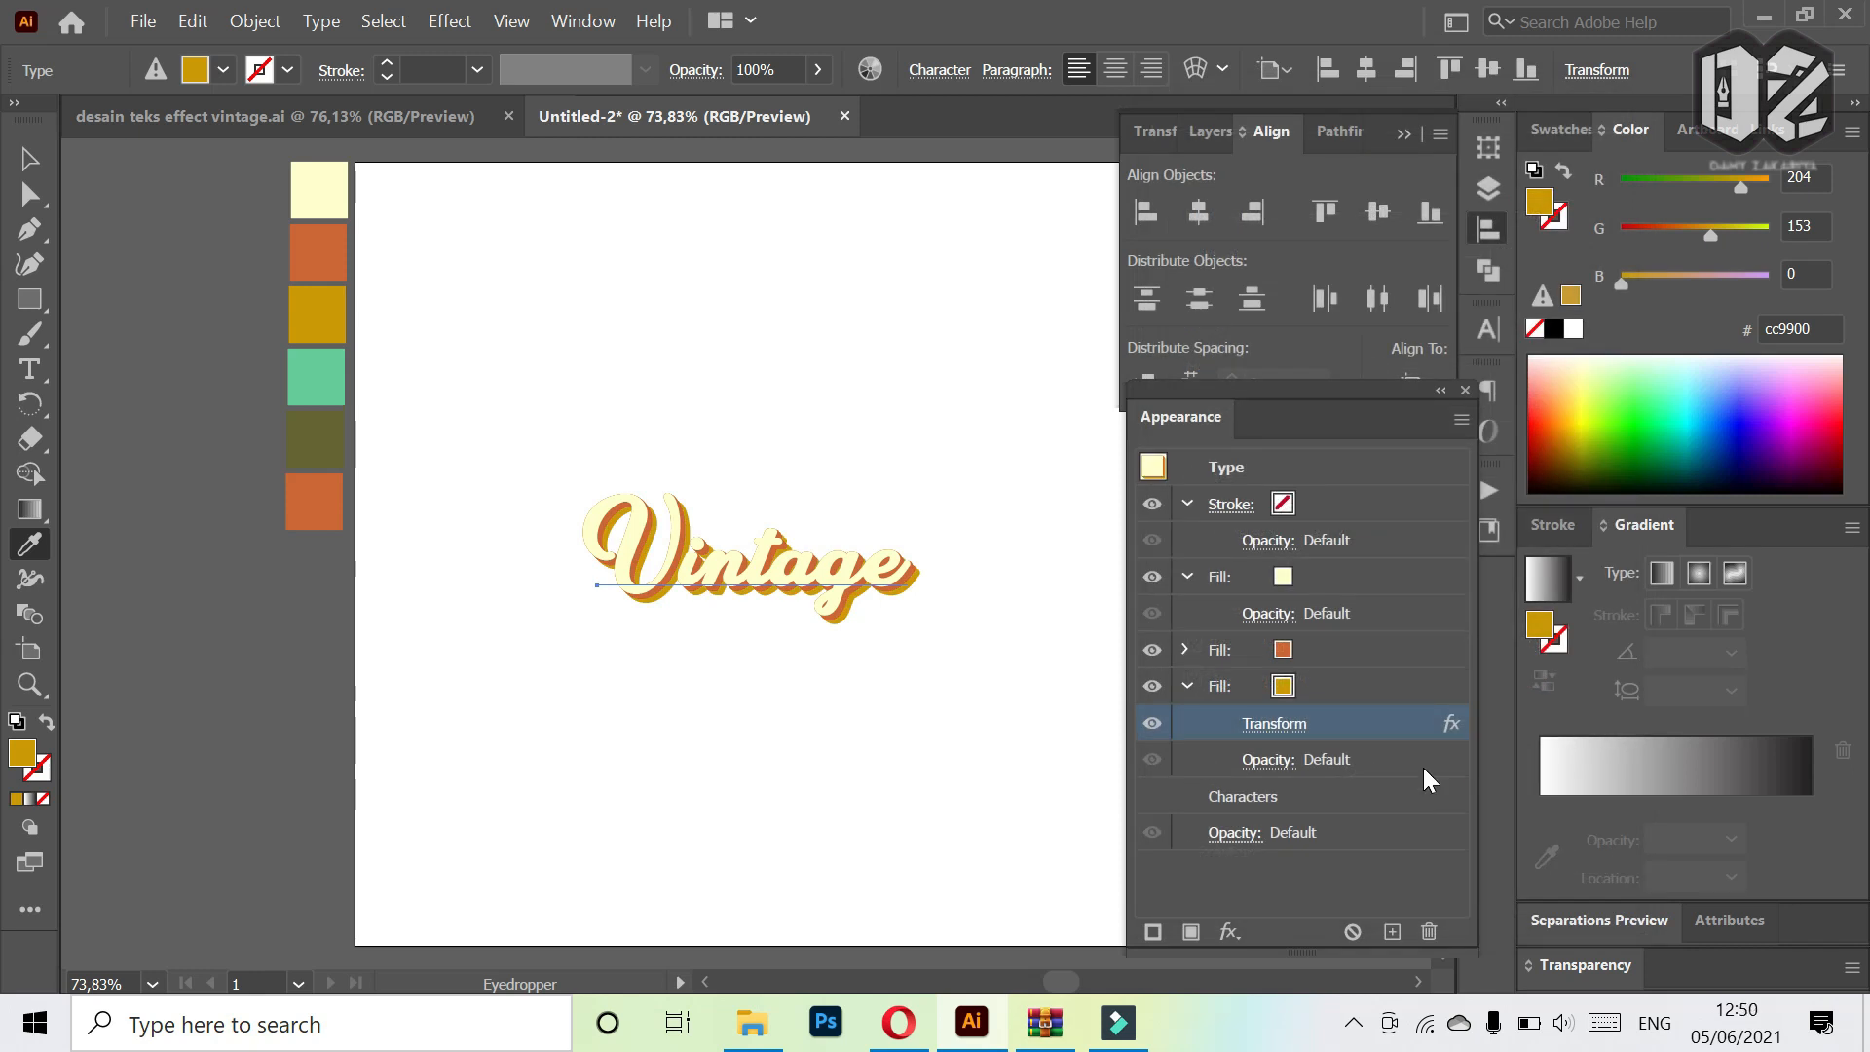
# - Duplicate the gold fill and colour the lower copy green #66cc99, sampled from the fourth swatch square
pyautogui.click(1331, 688)
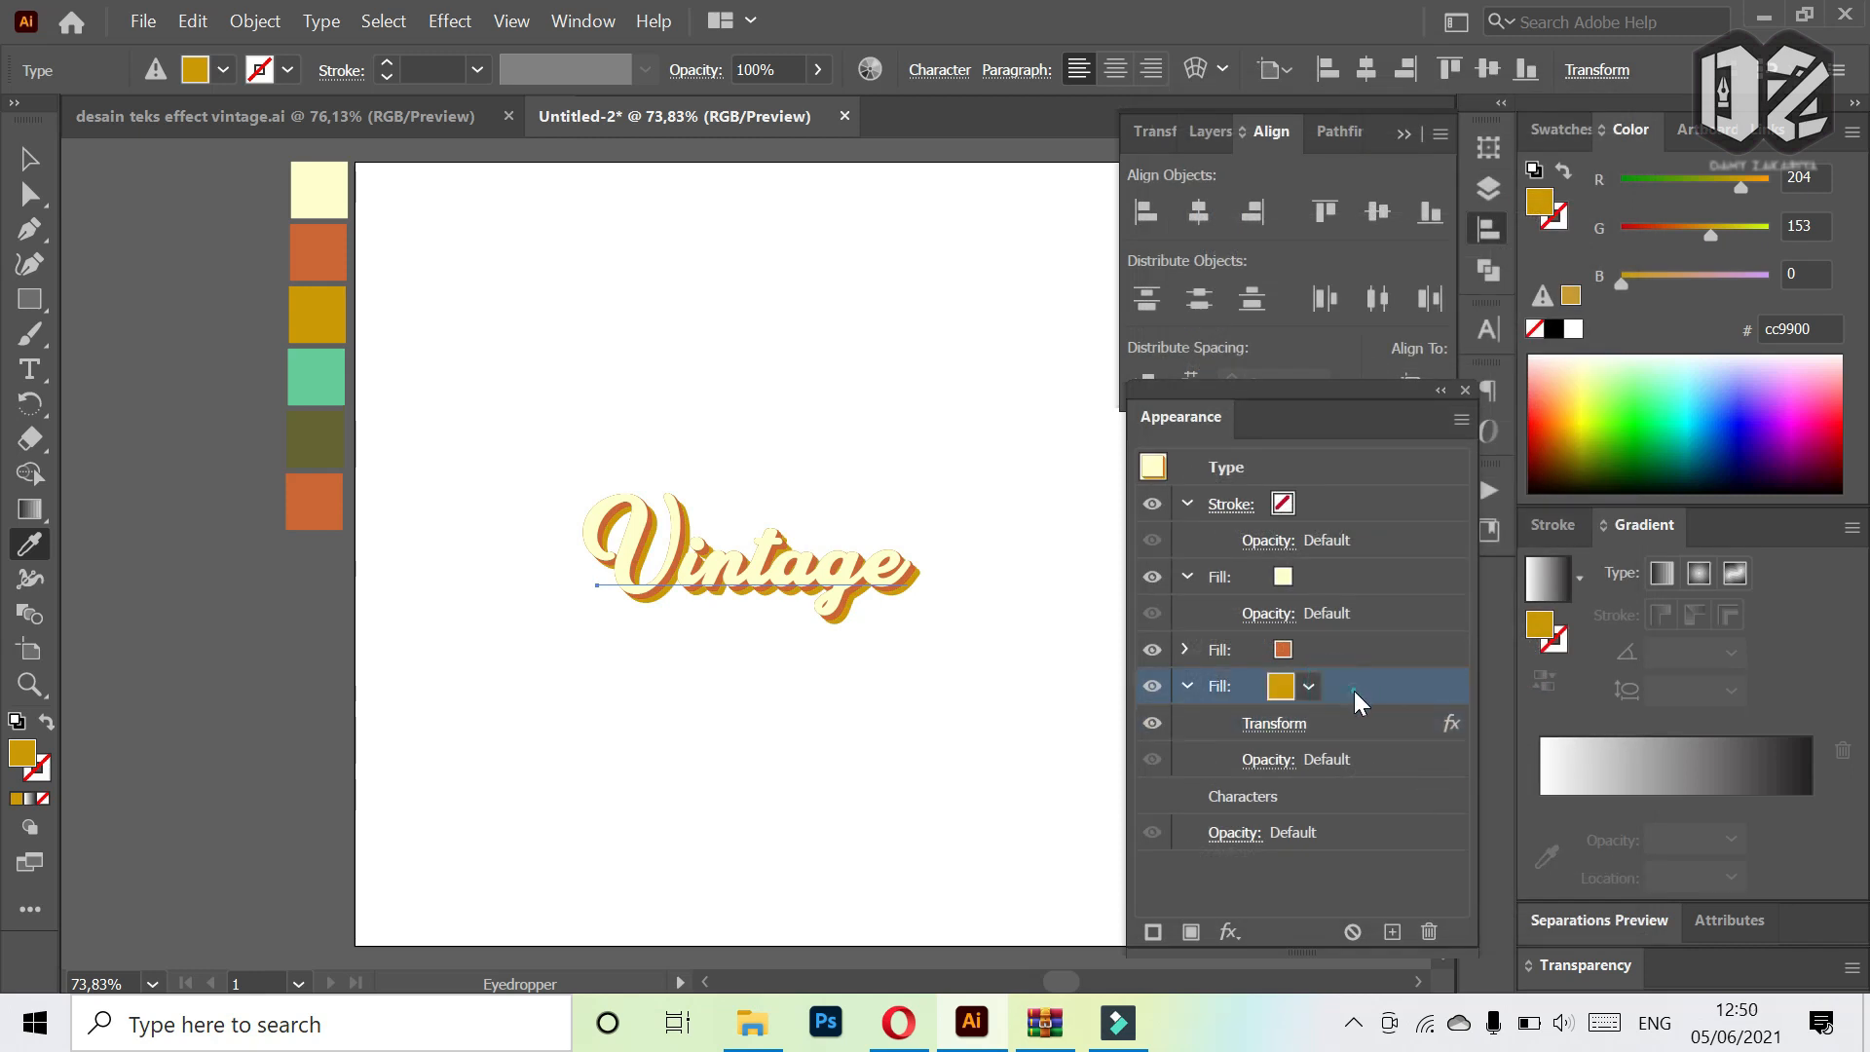
pyautogui.click(1393, 932)
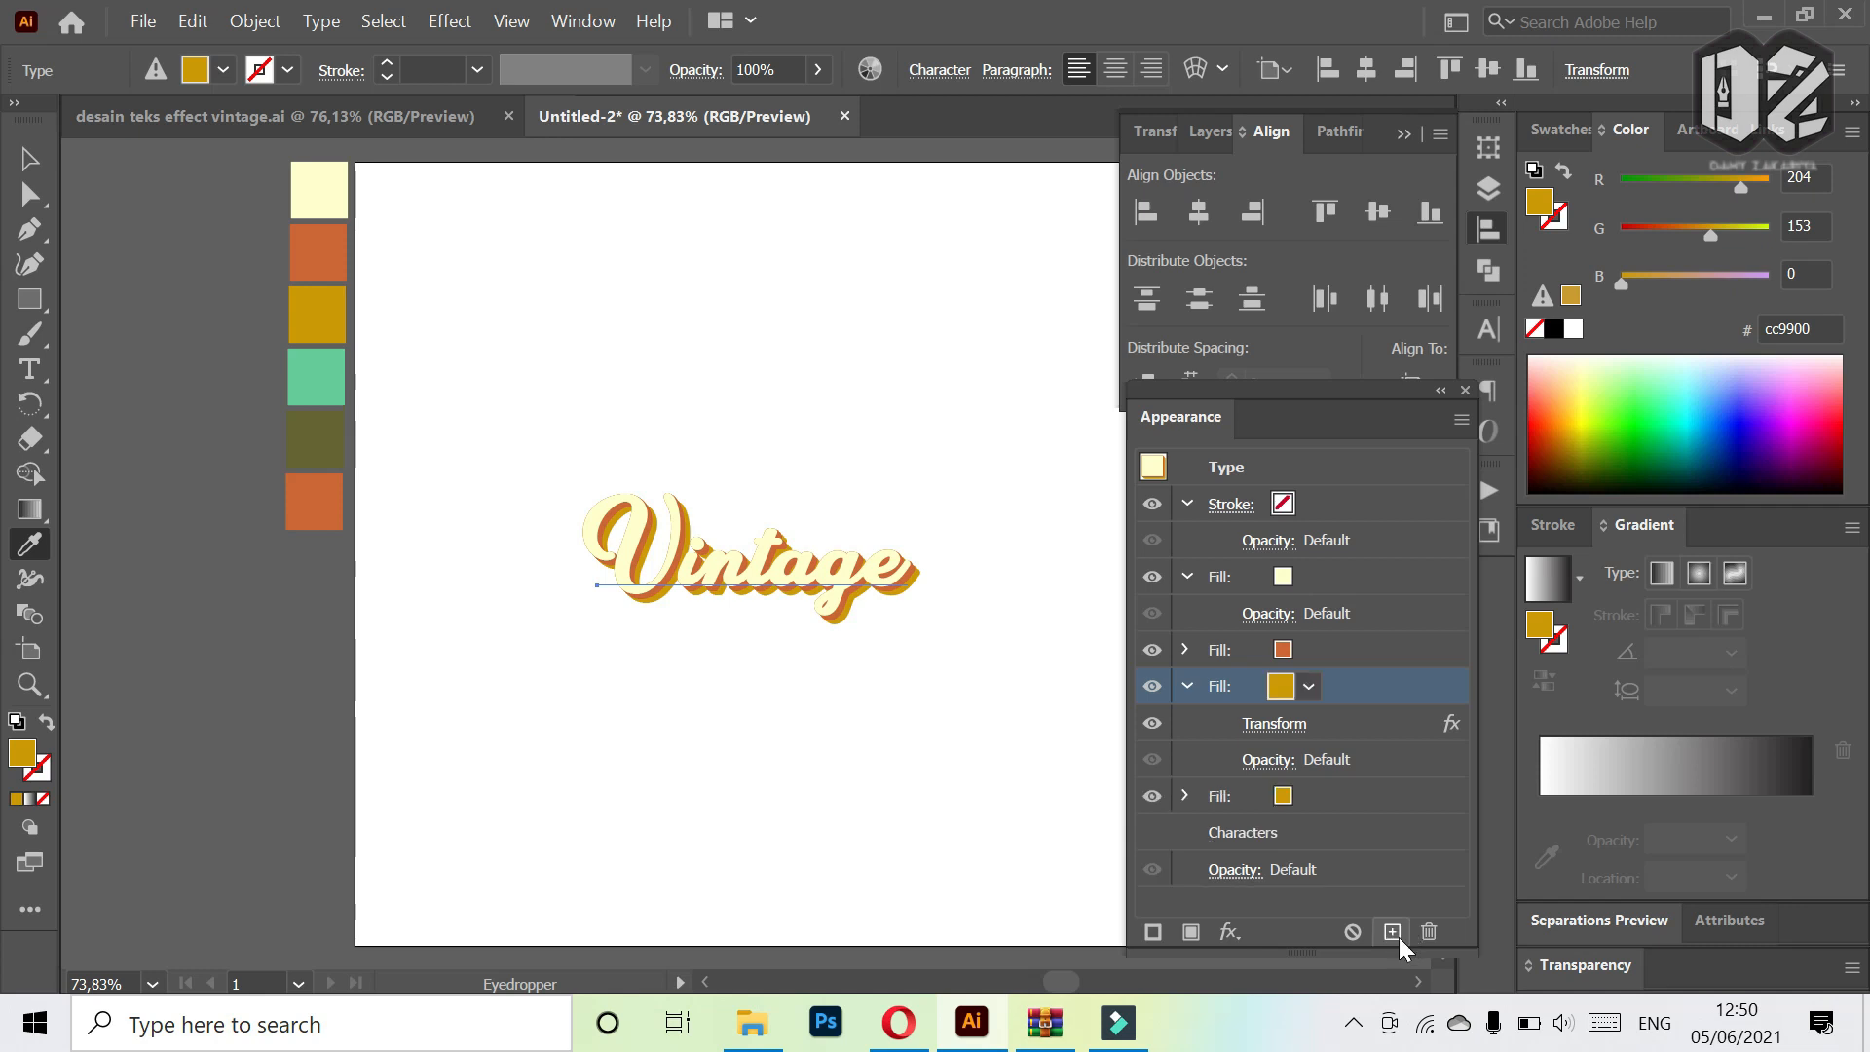
pyautogui.click(1318, 793)
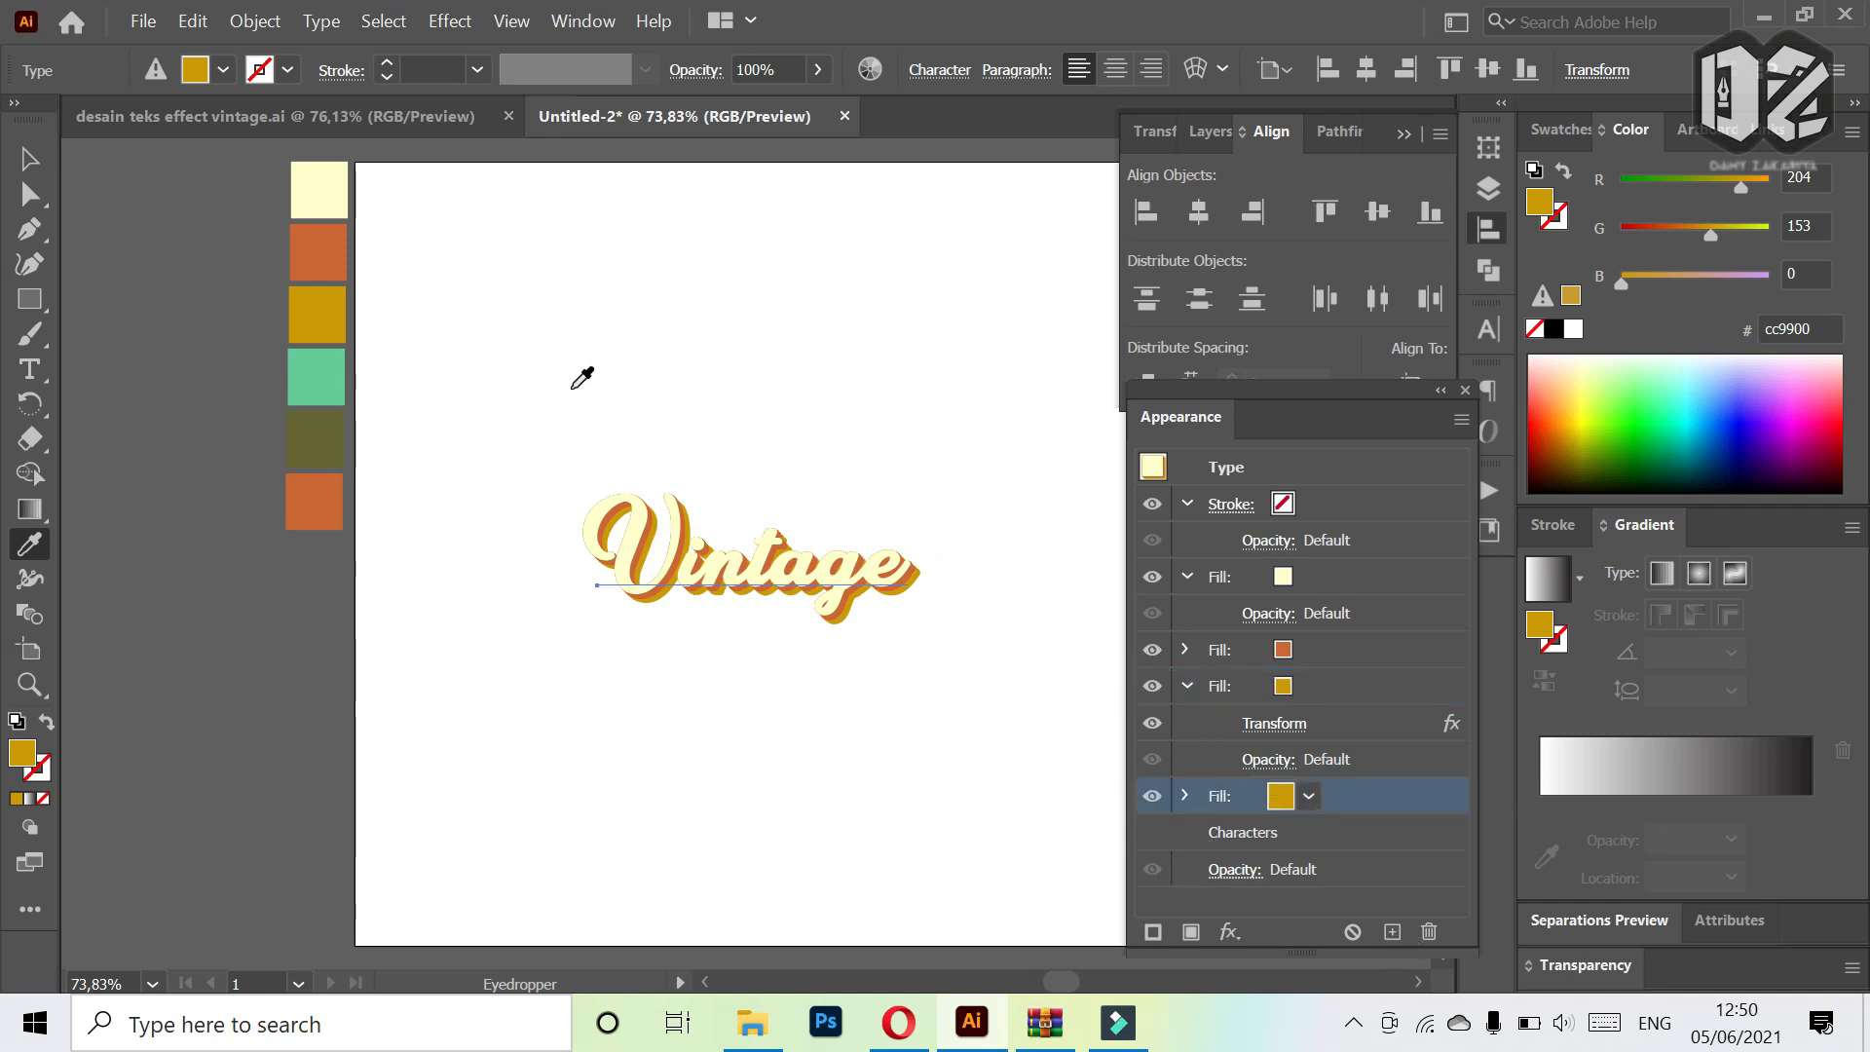
pyautogui.click(339, 371)
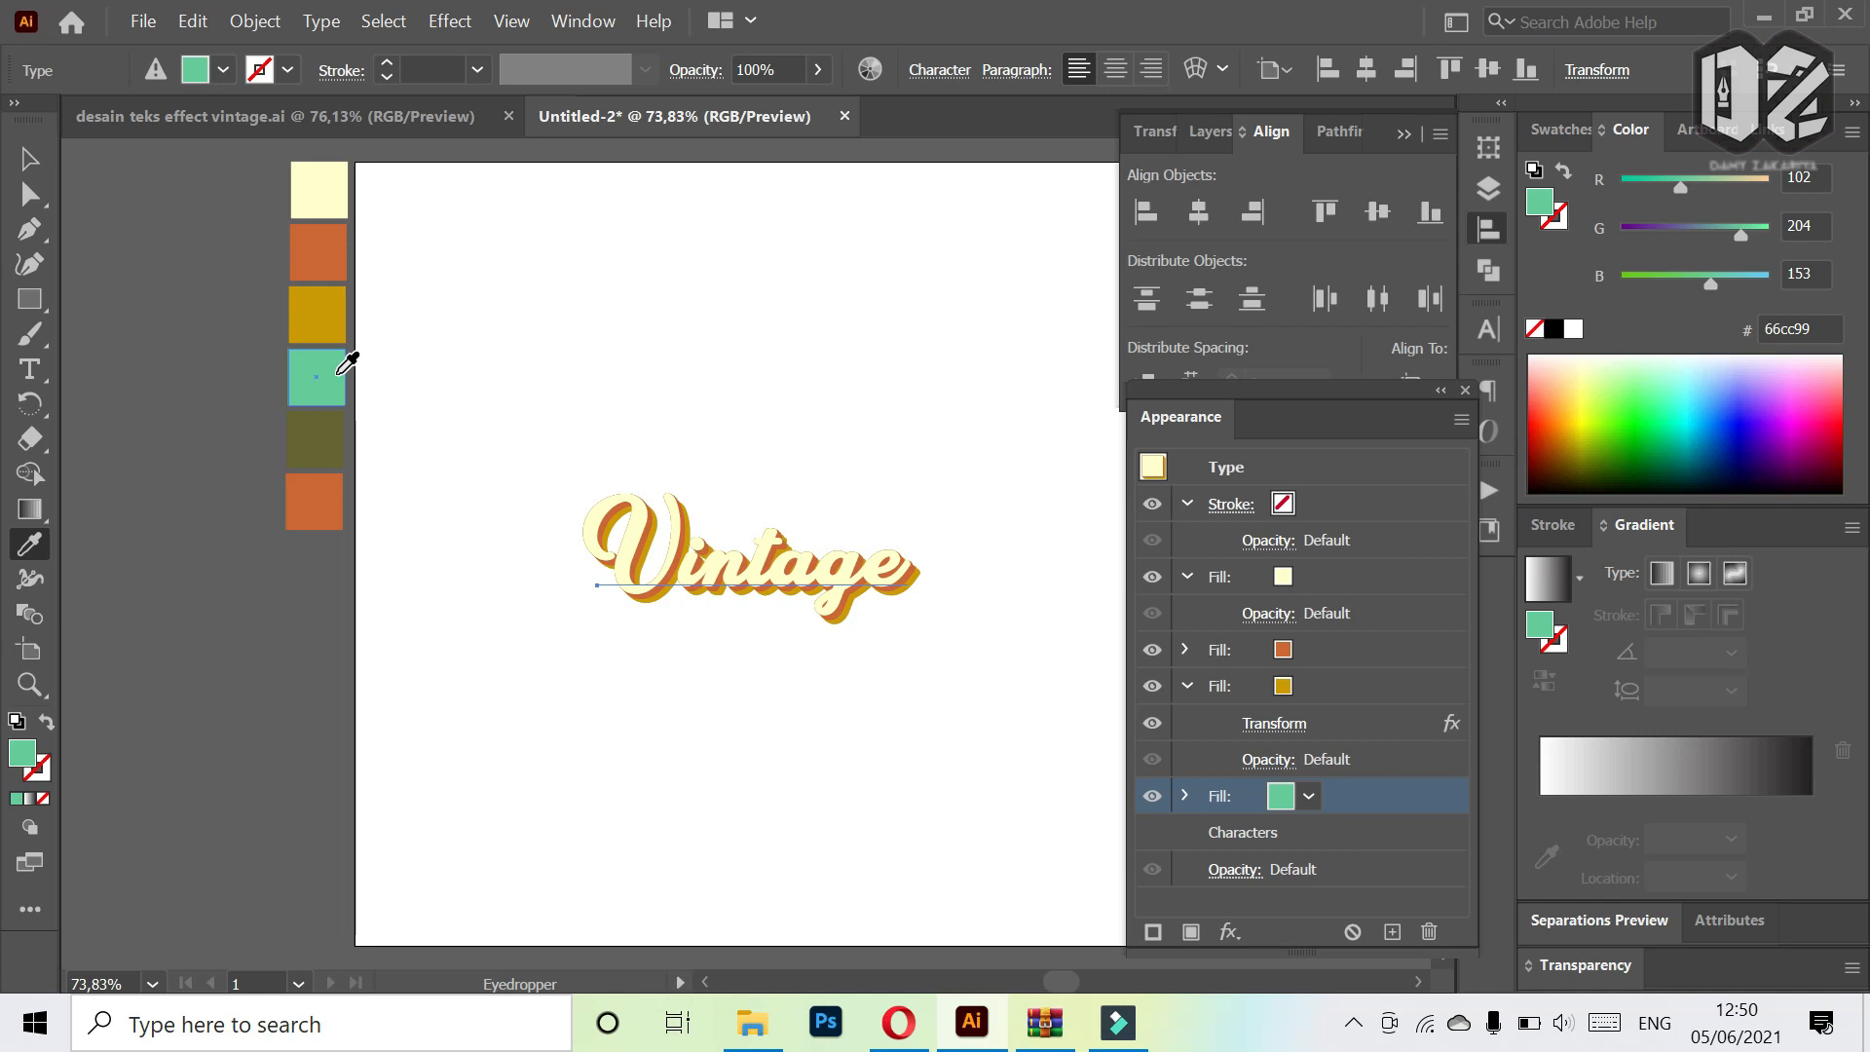
# - Set the number of copies in the green fill's Transform effect to 9
pyautogui.click(1184, 796)
pyautogui.scroll(-1, 1196, 803)
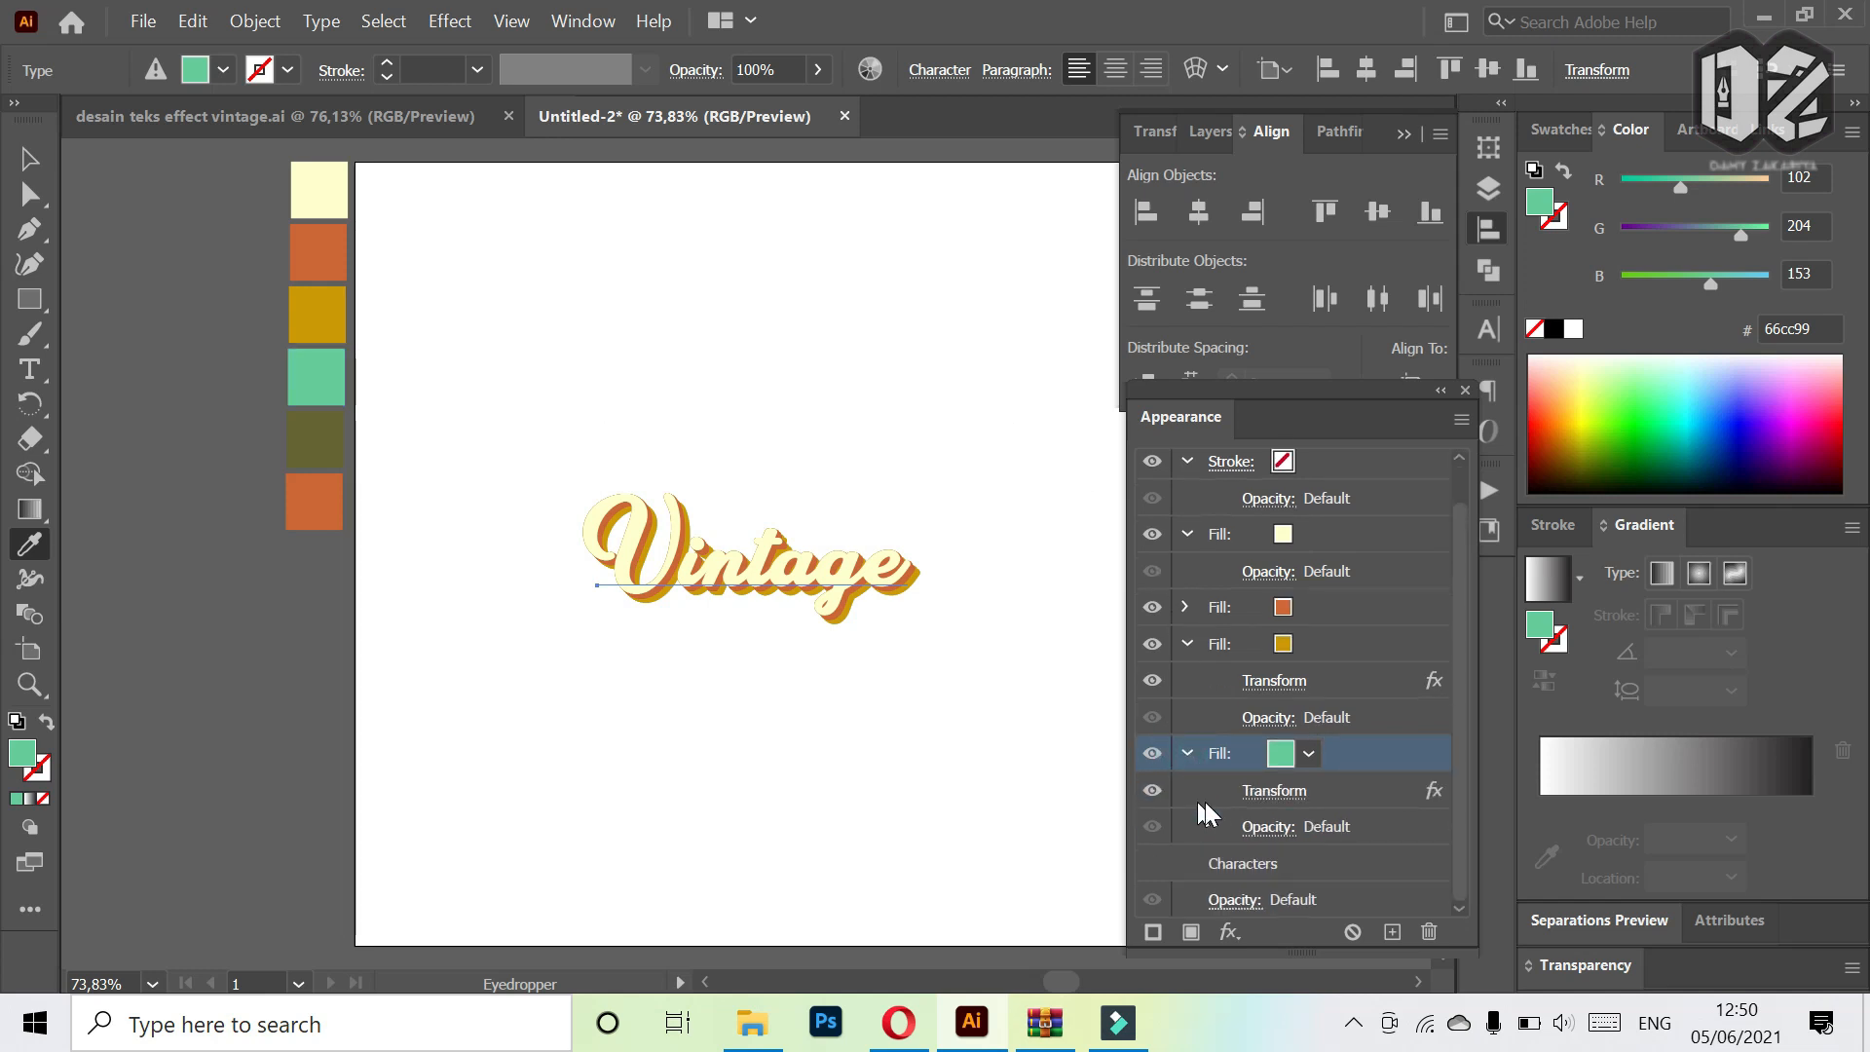
pyautogui.click(1257, 796)
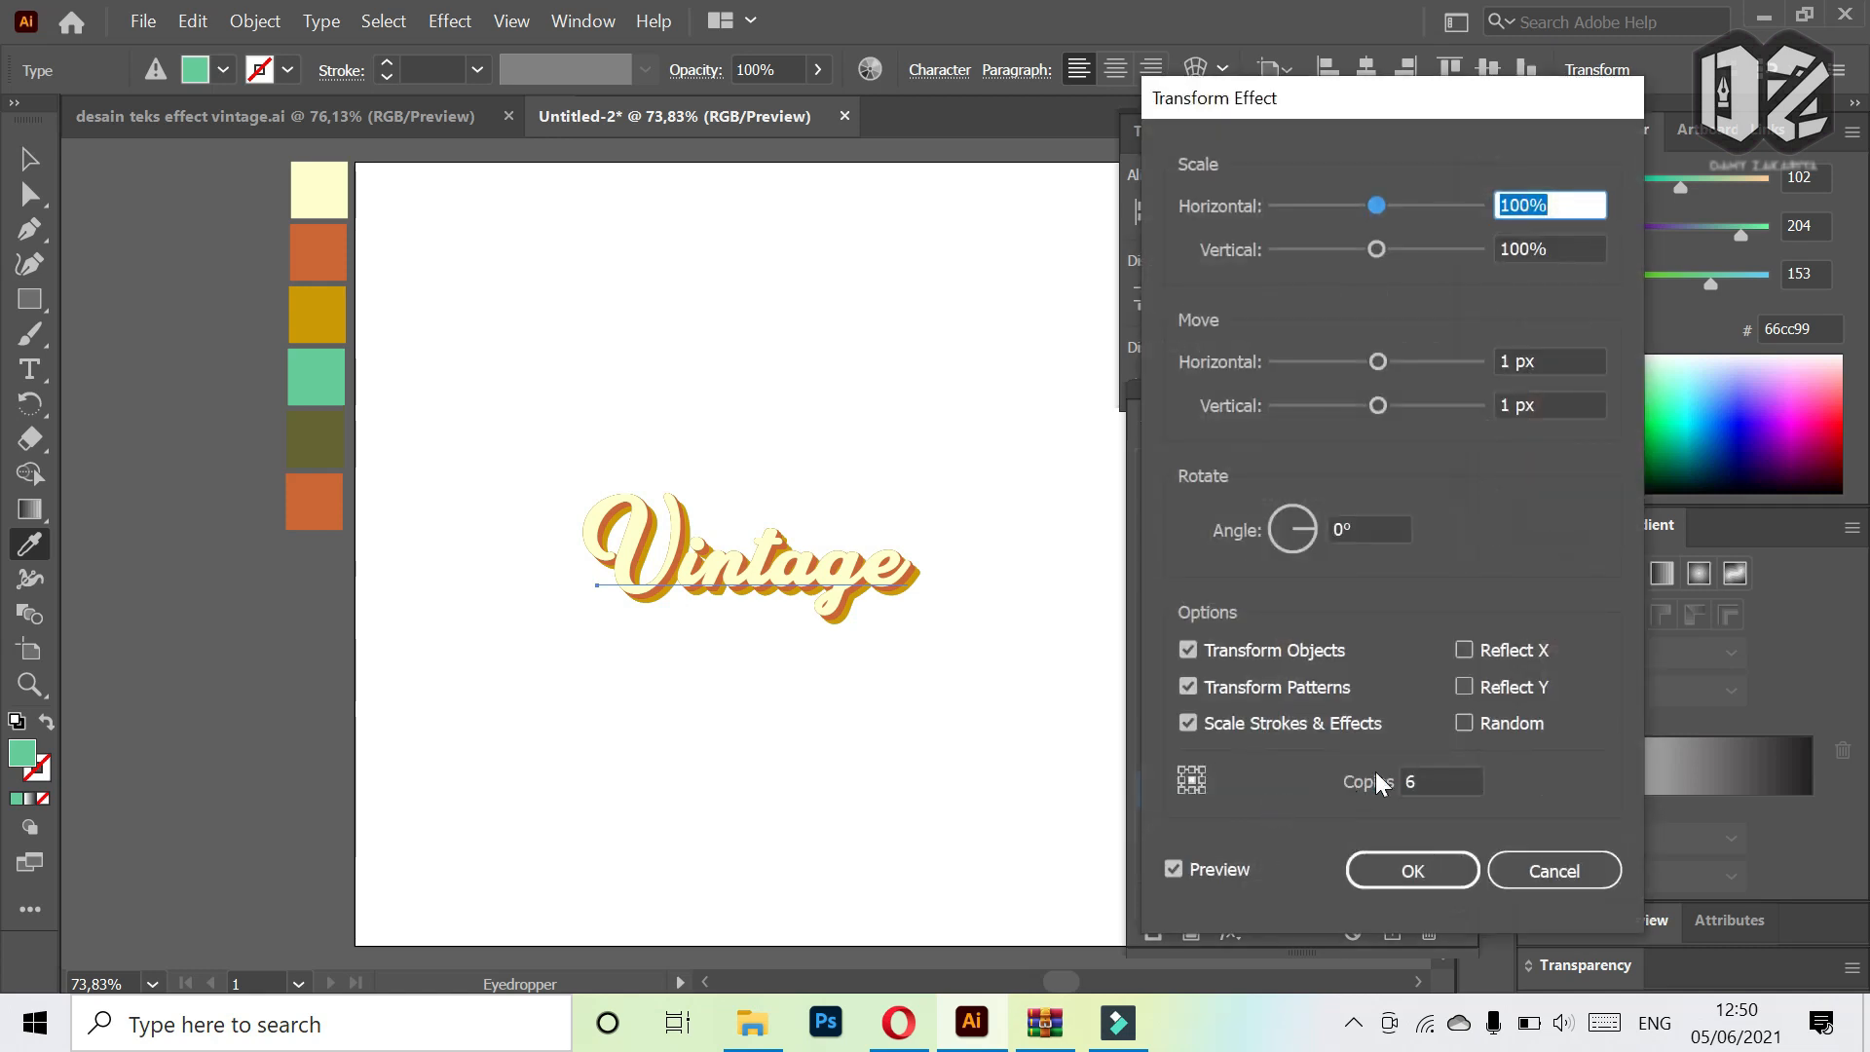
pyautogui.click(1438, 786)
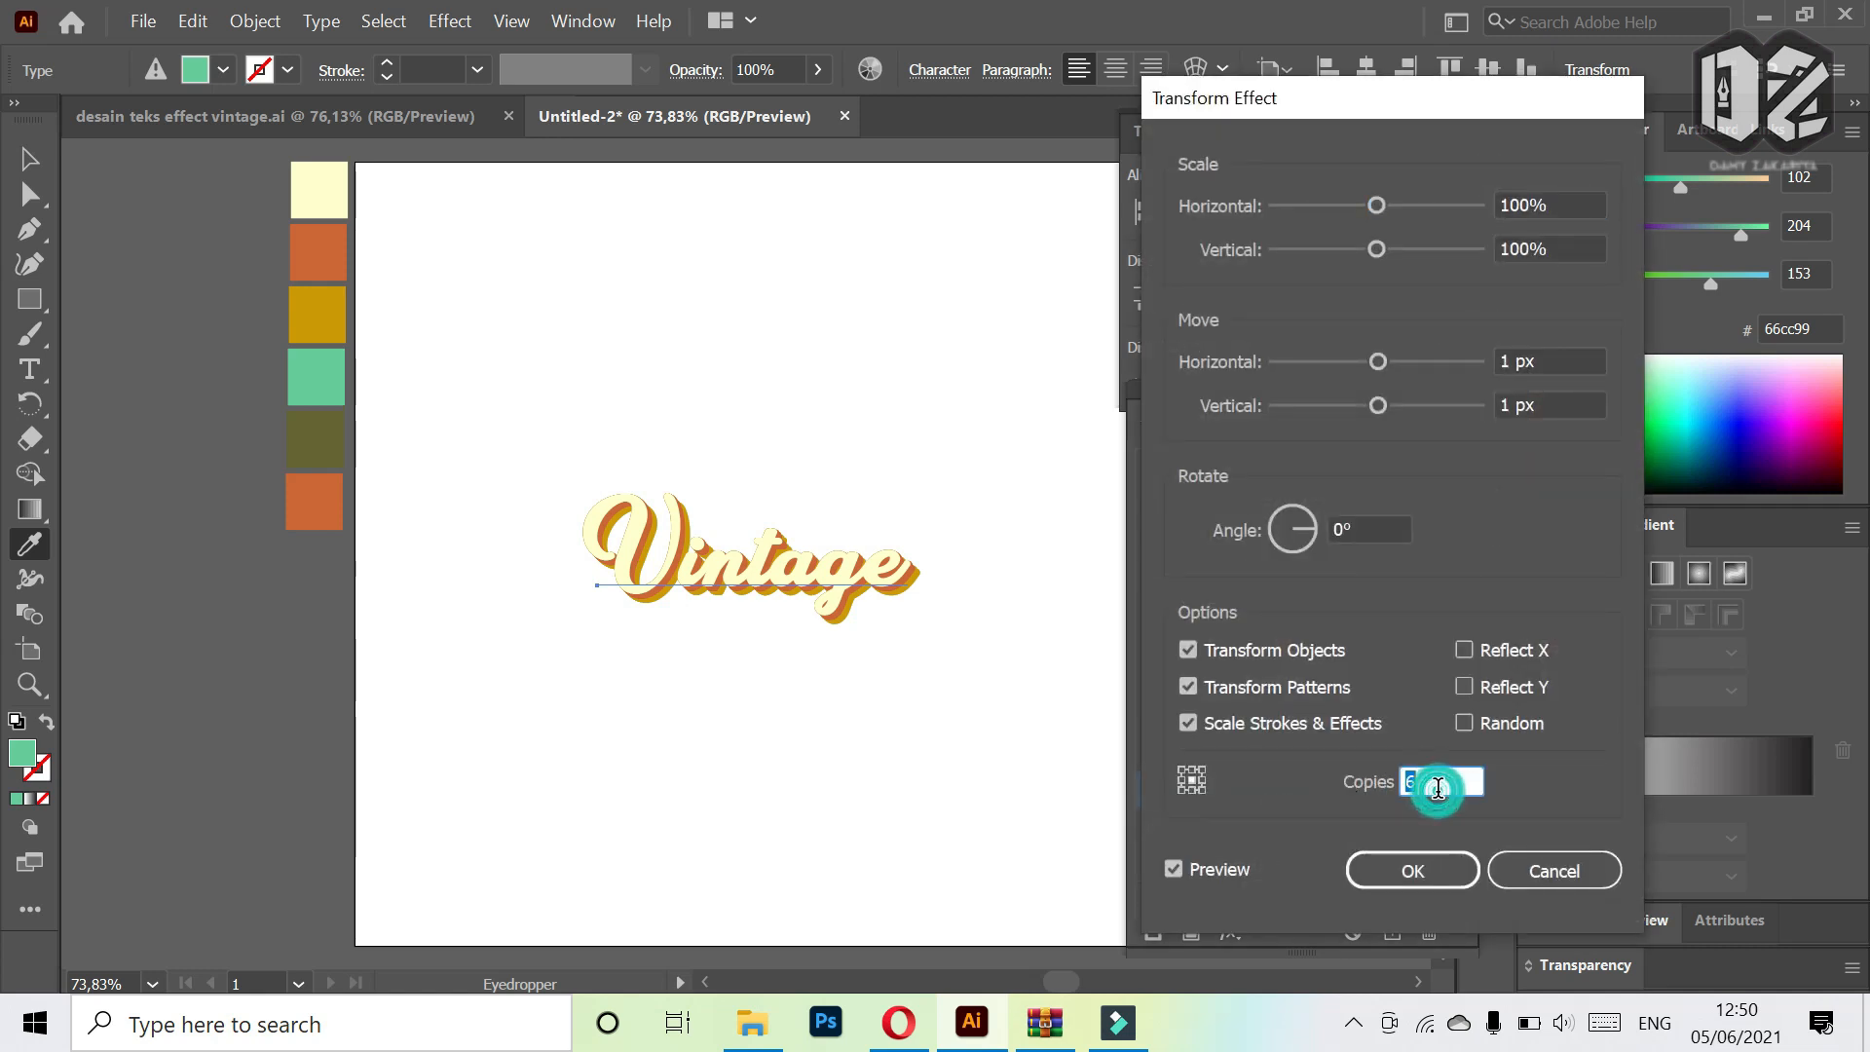
pyautogui.write('8')
pyautogui.press('Return')
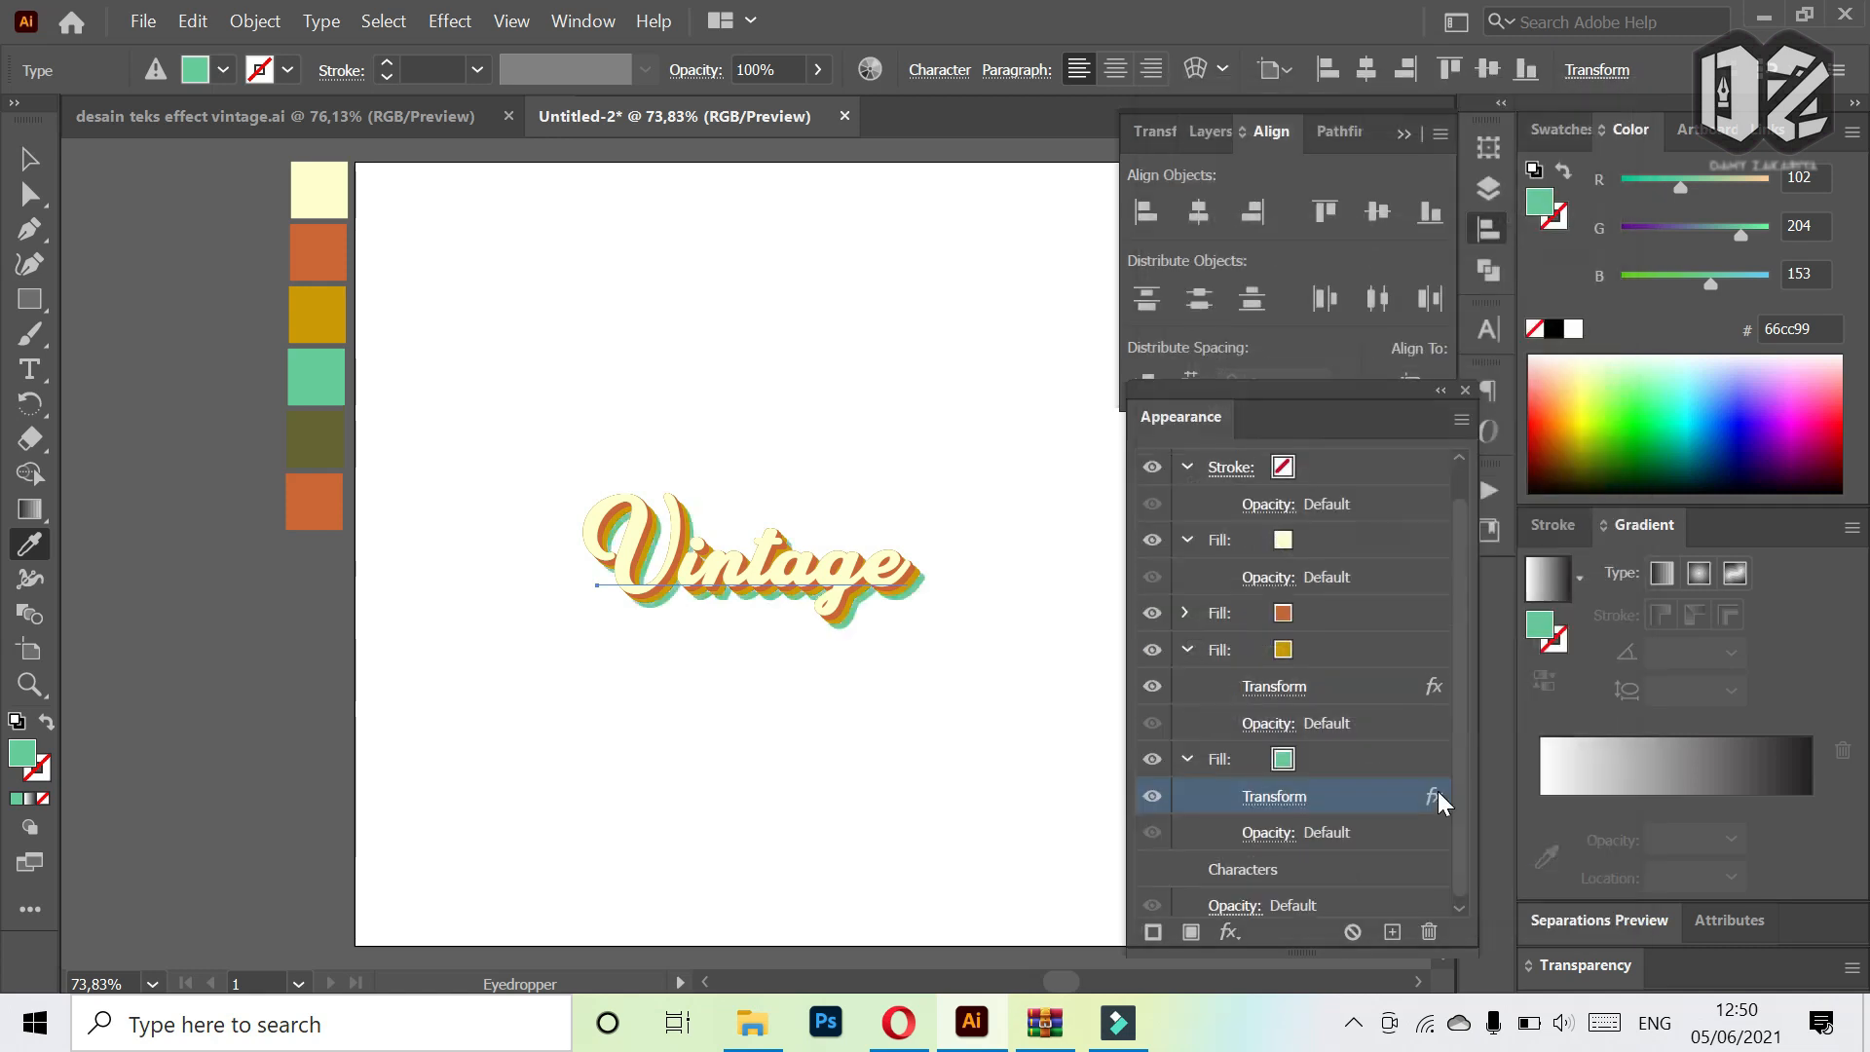
# - Duplicate the green fill and colour the lower copy olive #666633, sampled from the fifth swatch square
pyautogui.click(1342, 762)
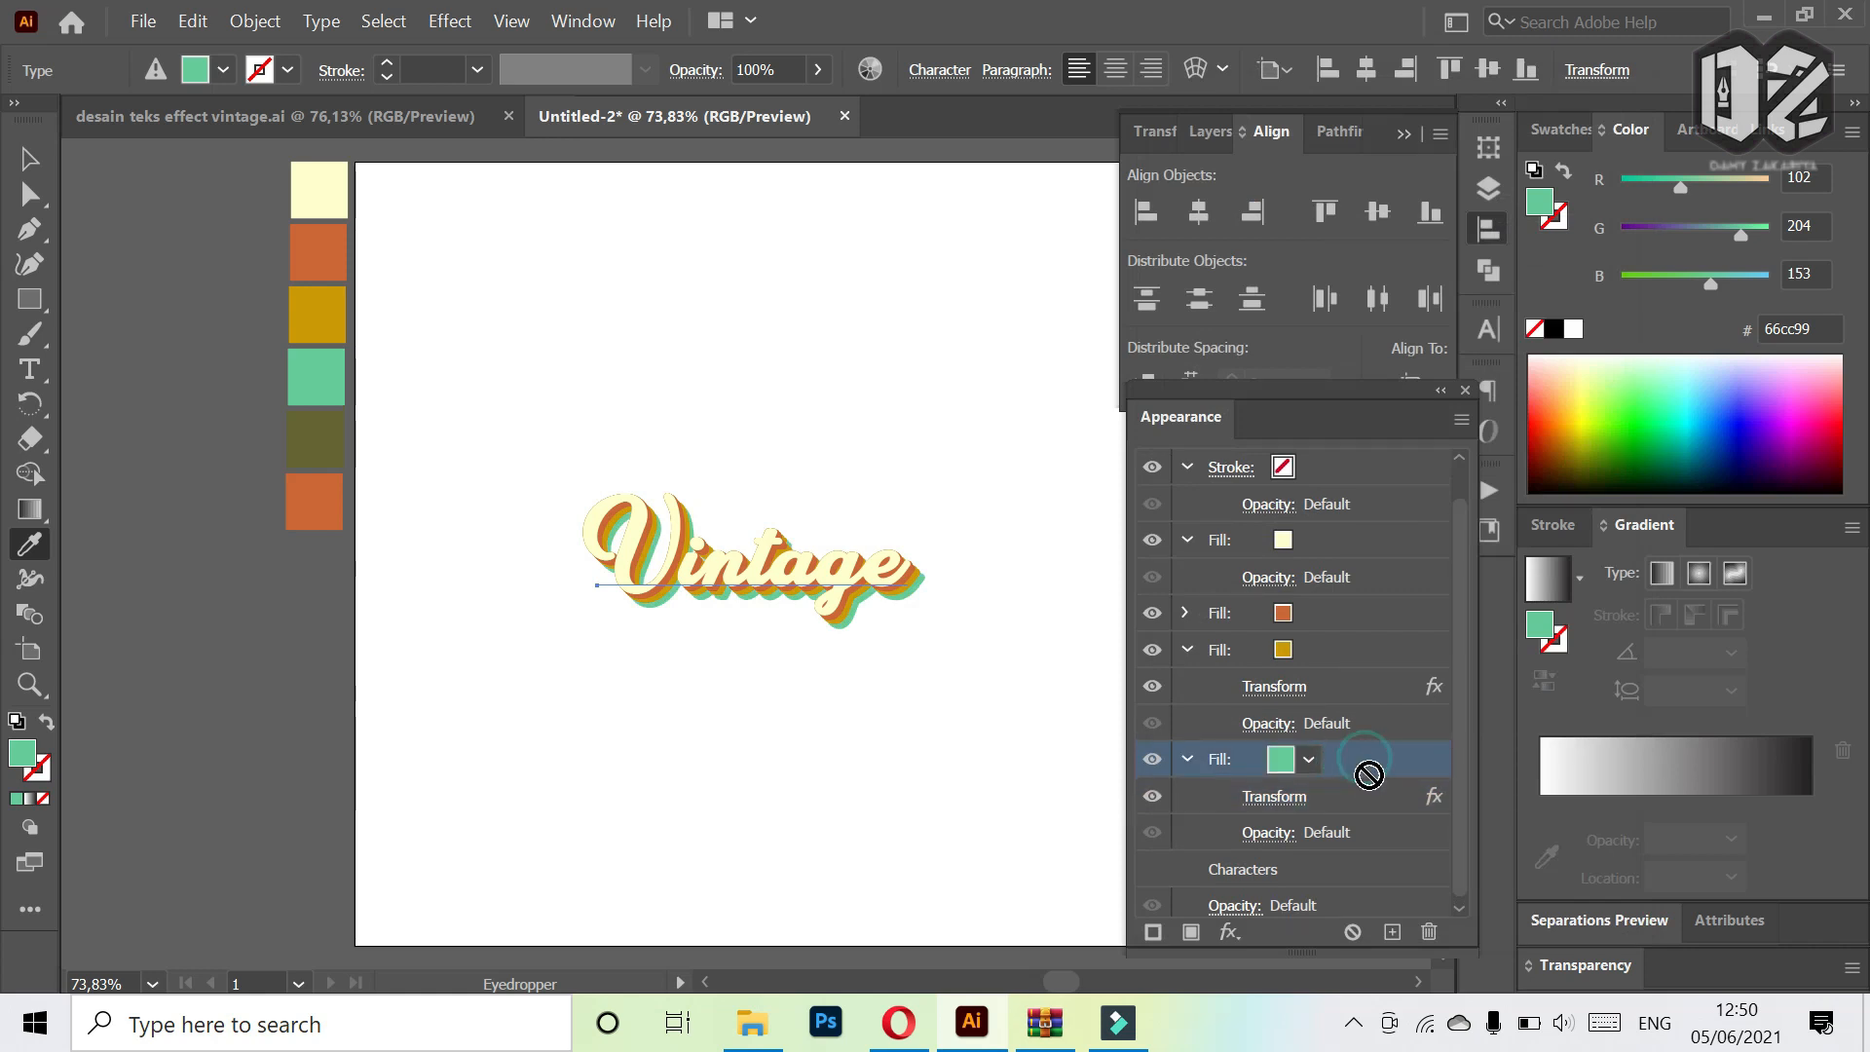
pyautogui.click(1391, 932)
pyautogui.scroll(-1, 1359, 828)
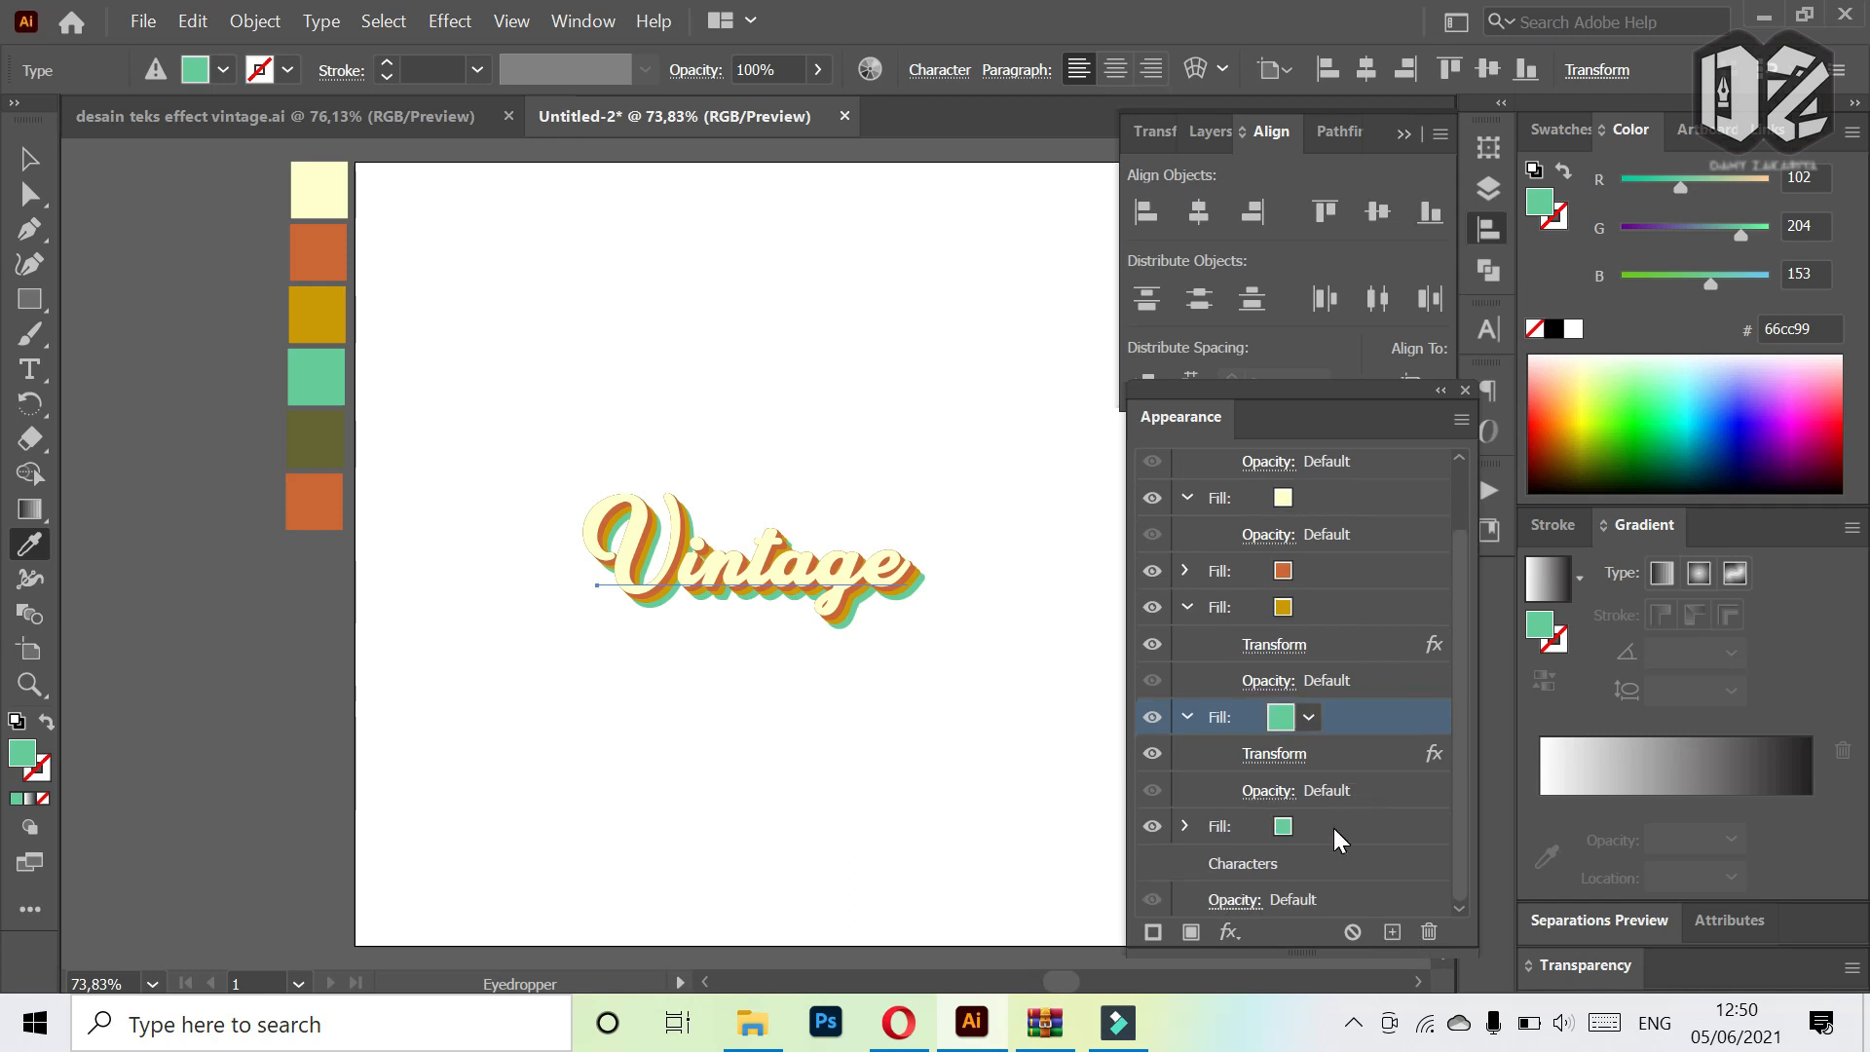
pyautogui.click(1335, 828)
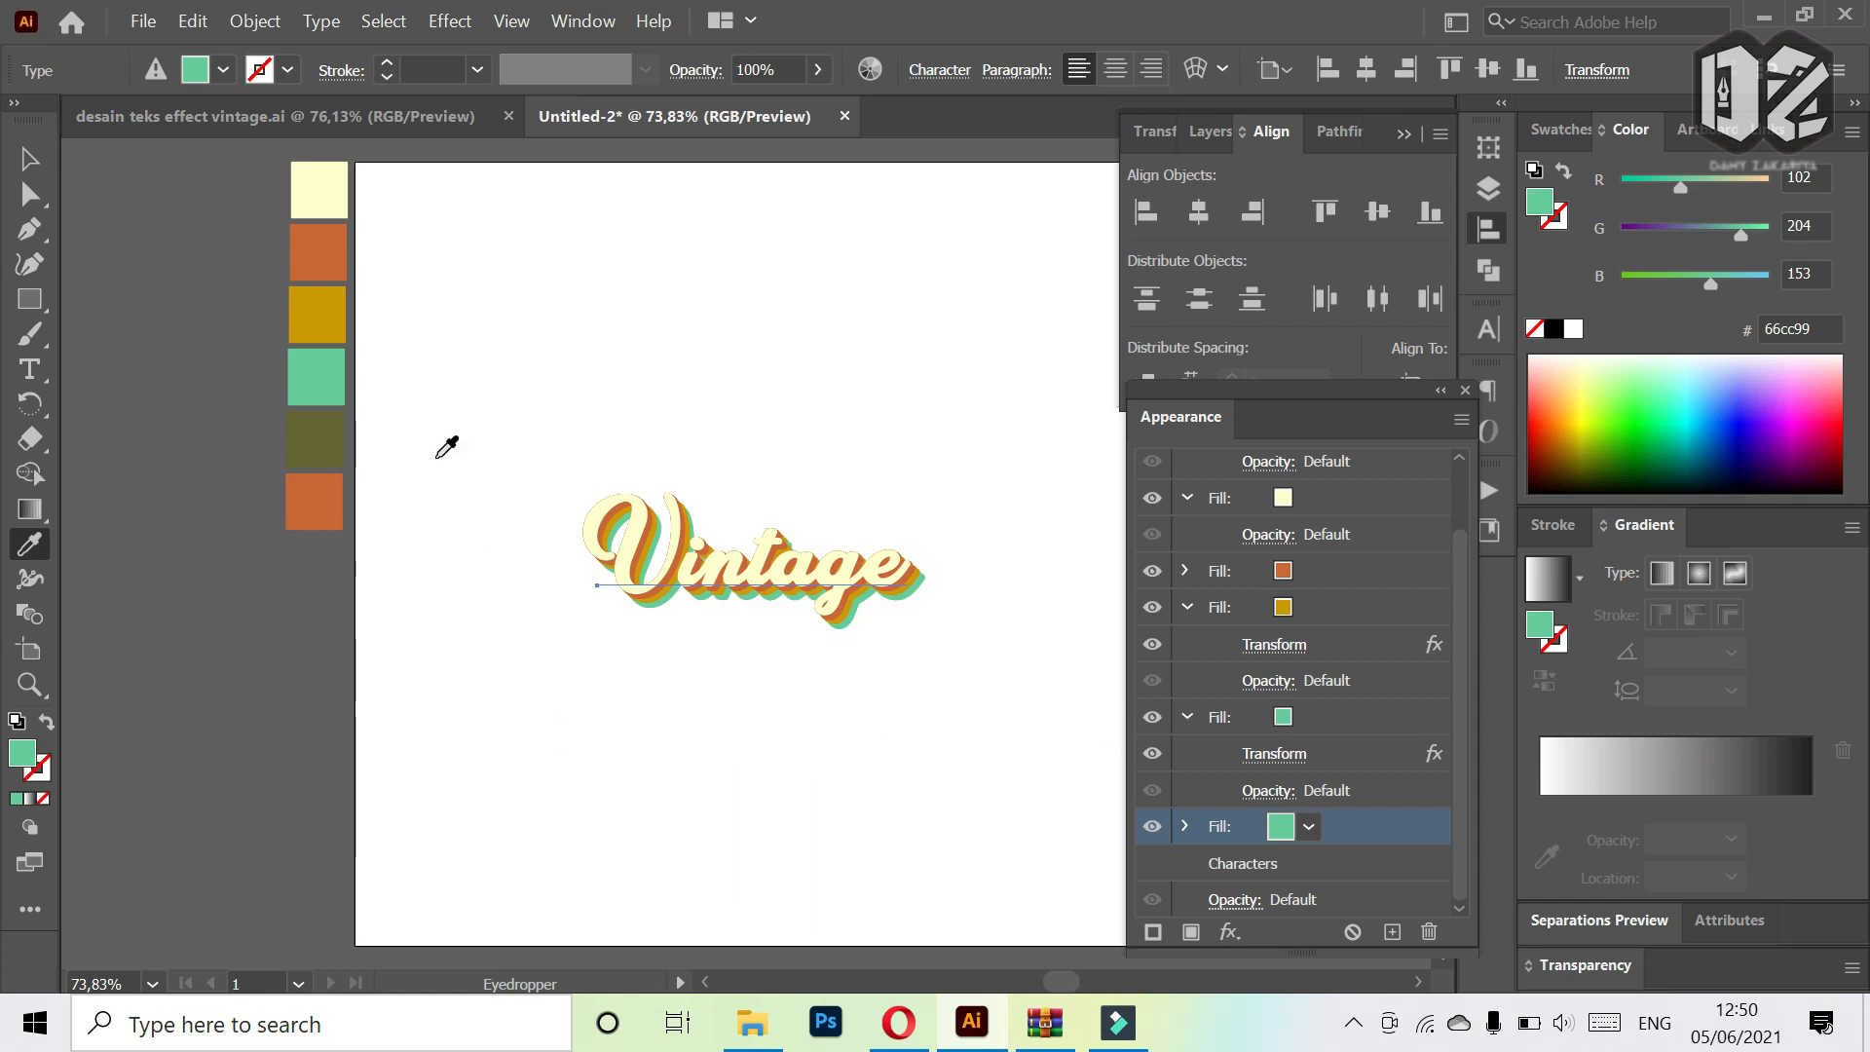
pyautogui.click(315, 436)
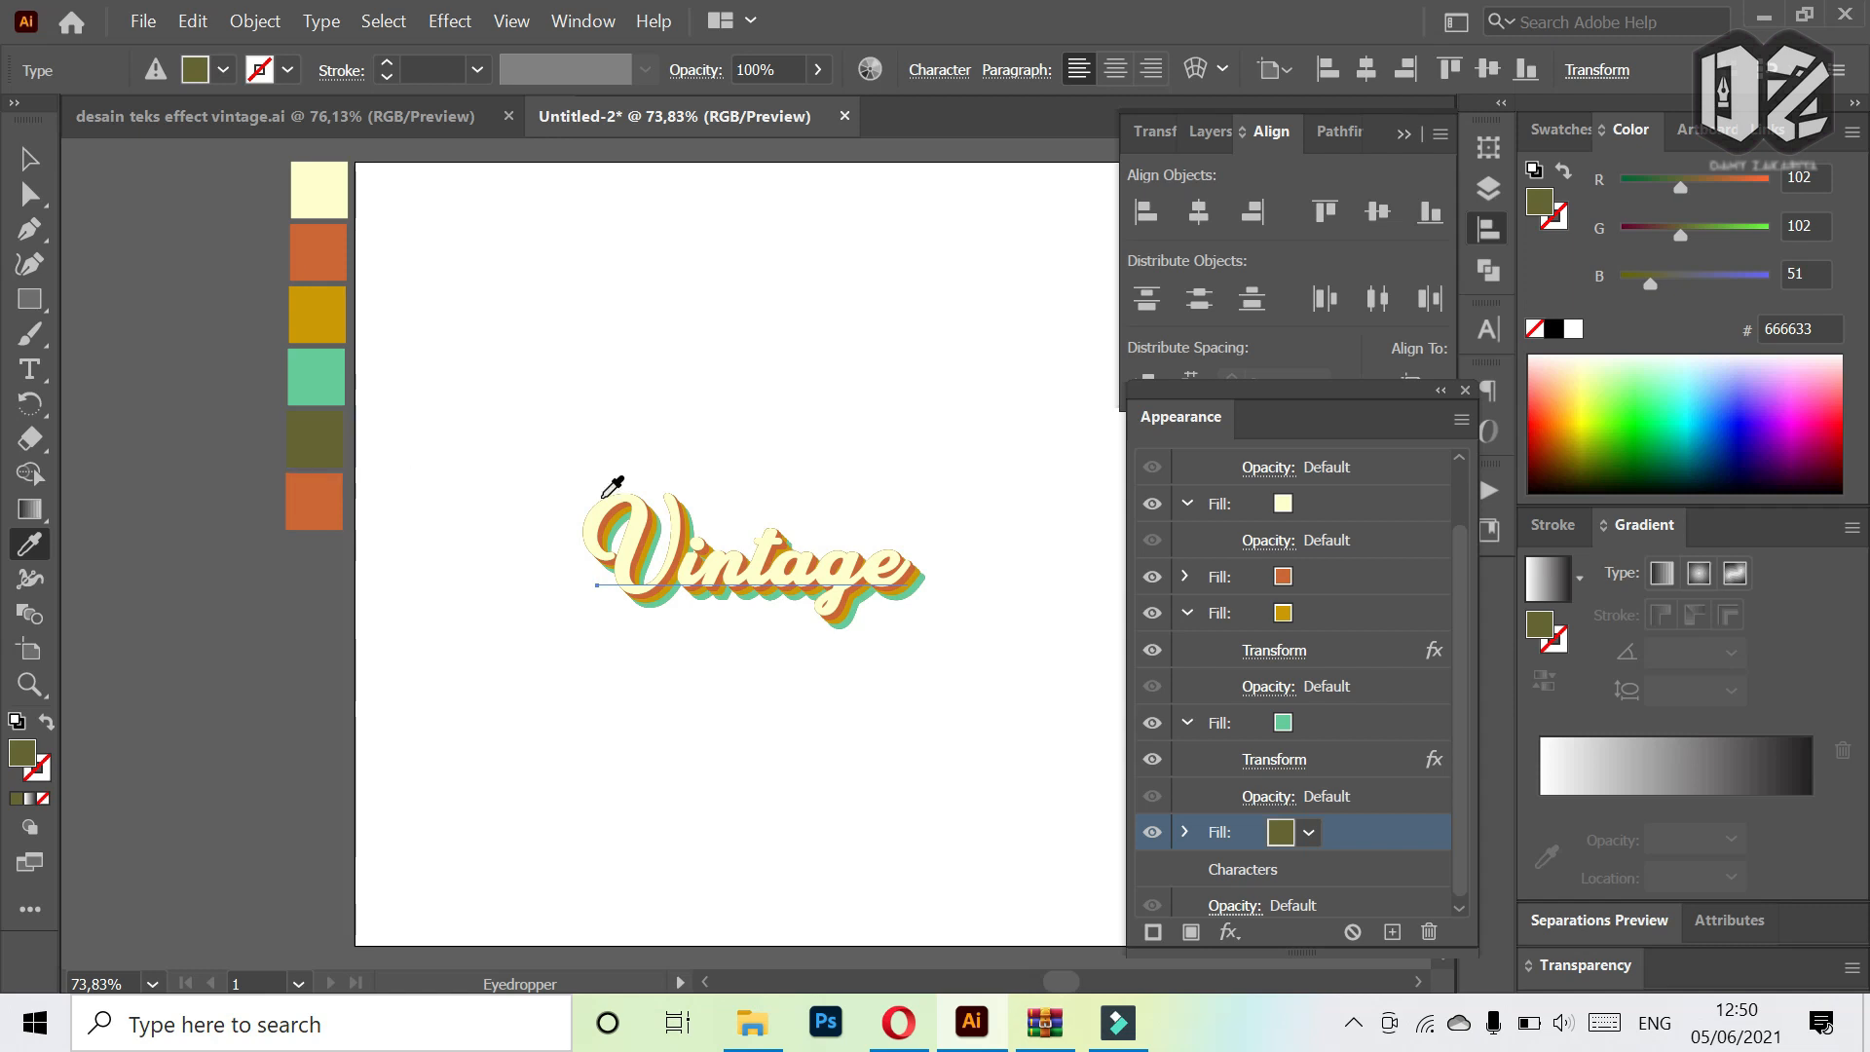
# - Set the number of copies in the olive fill's Transform effect to 12
pyautogui.click(1187, 832)
pyautogui.scroll(-3, 1276, 814)
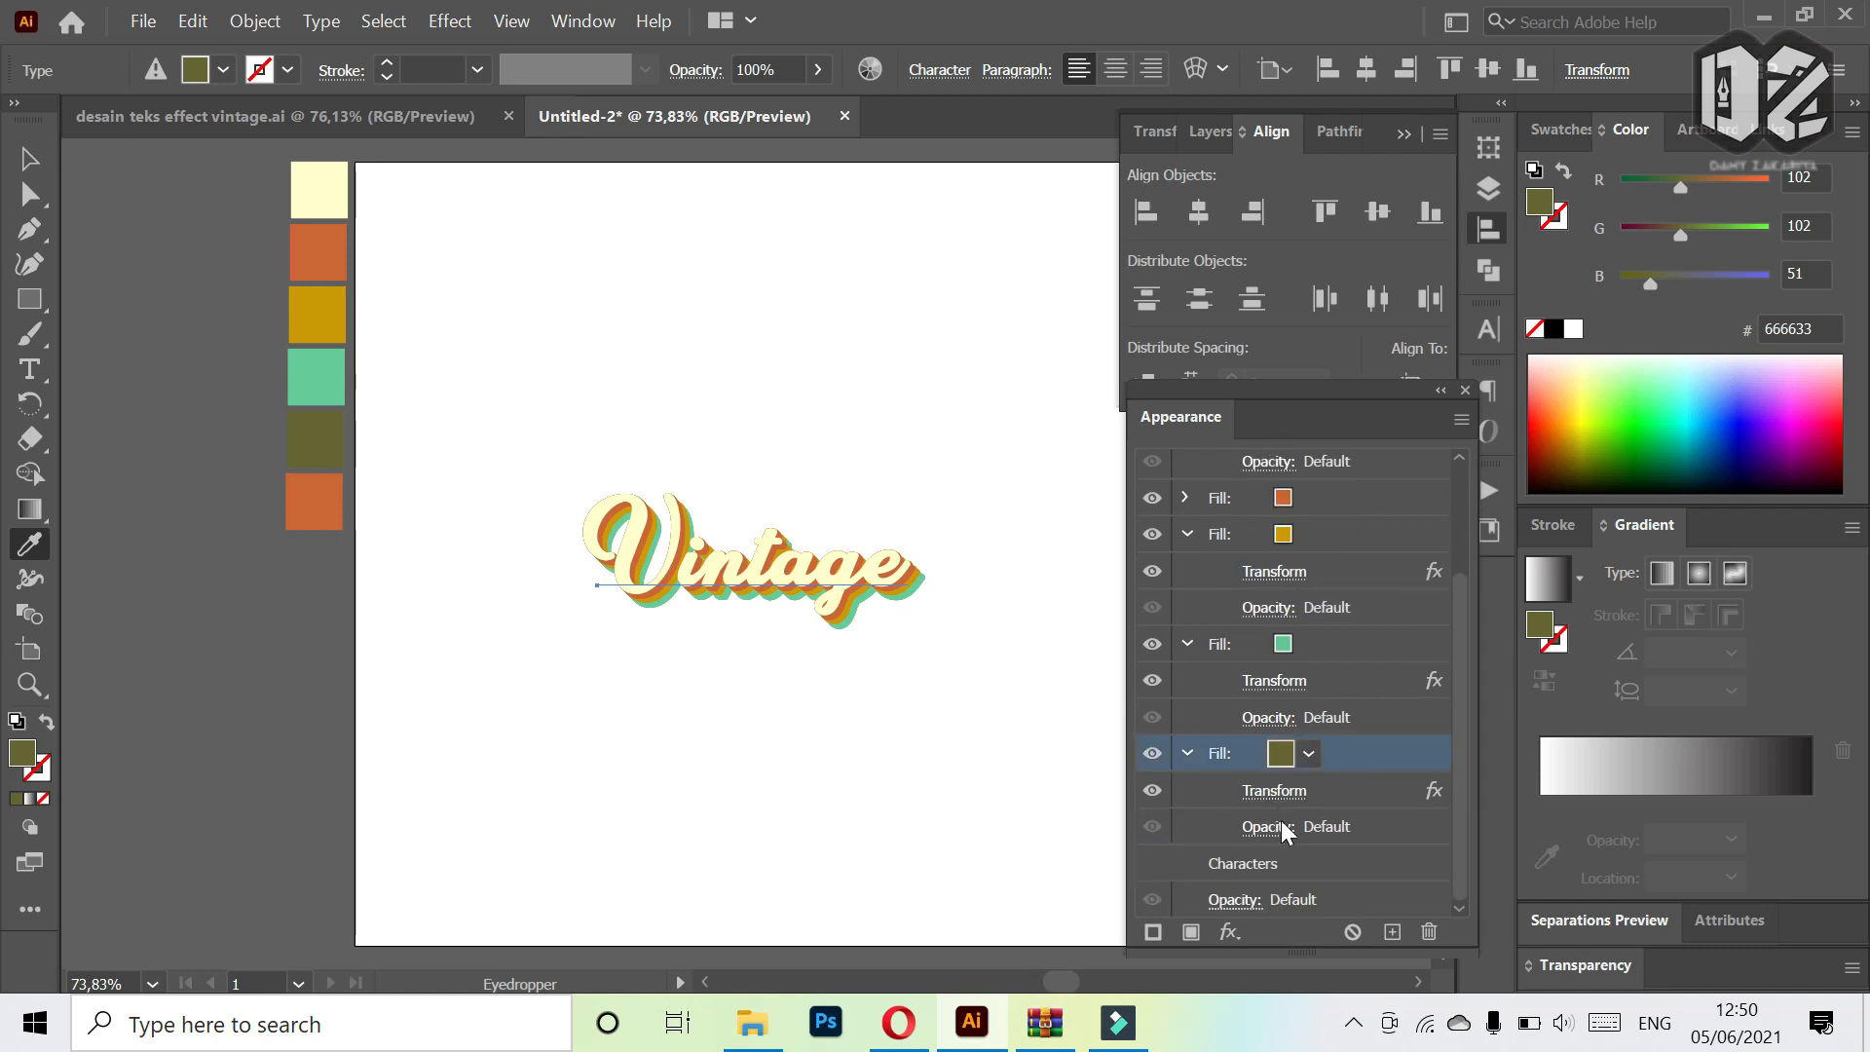
pyautogui.click(1276, 791)
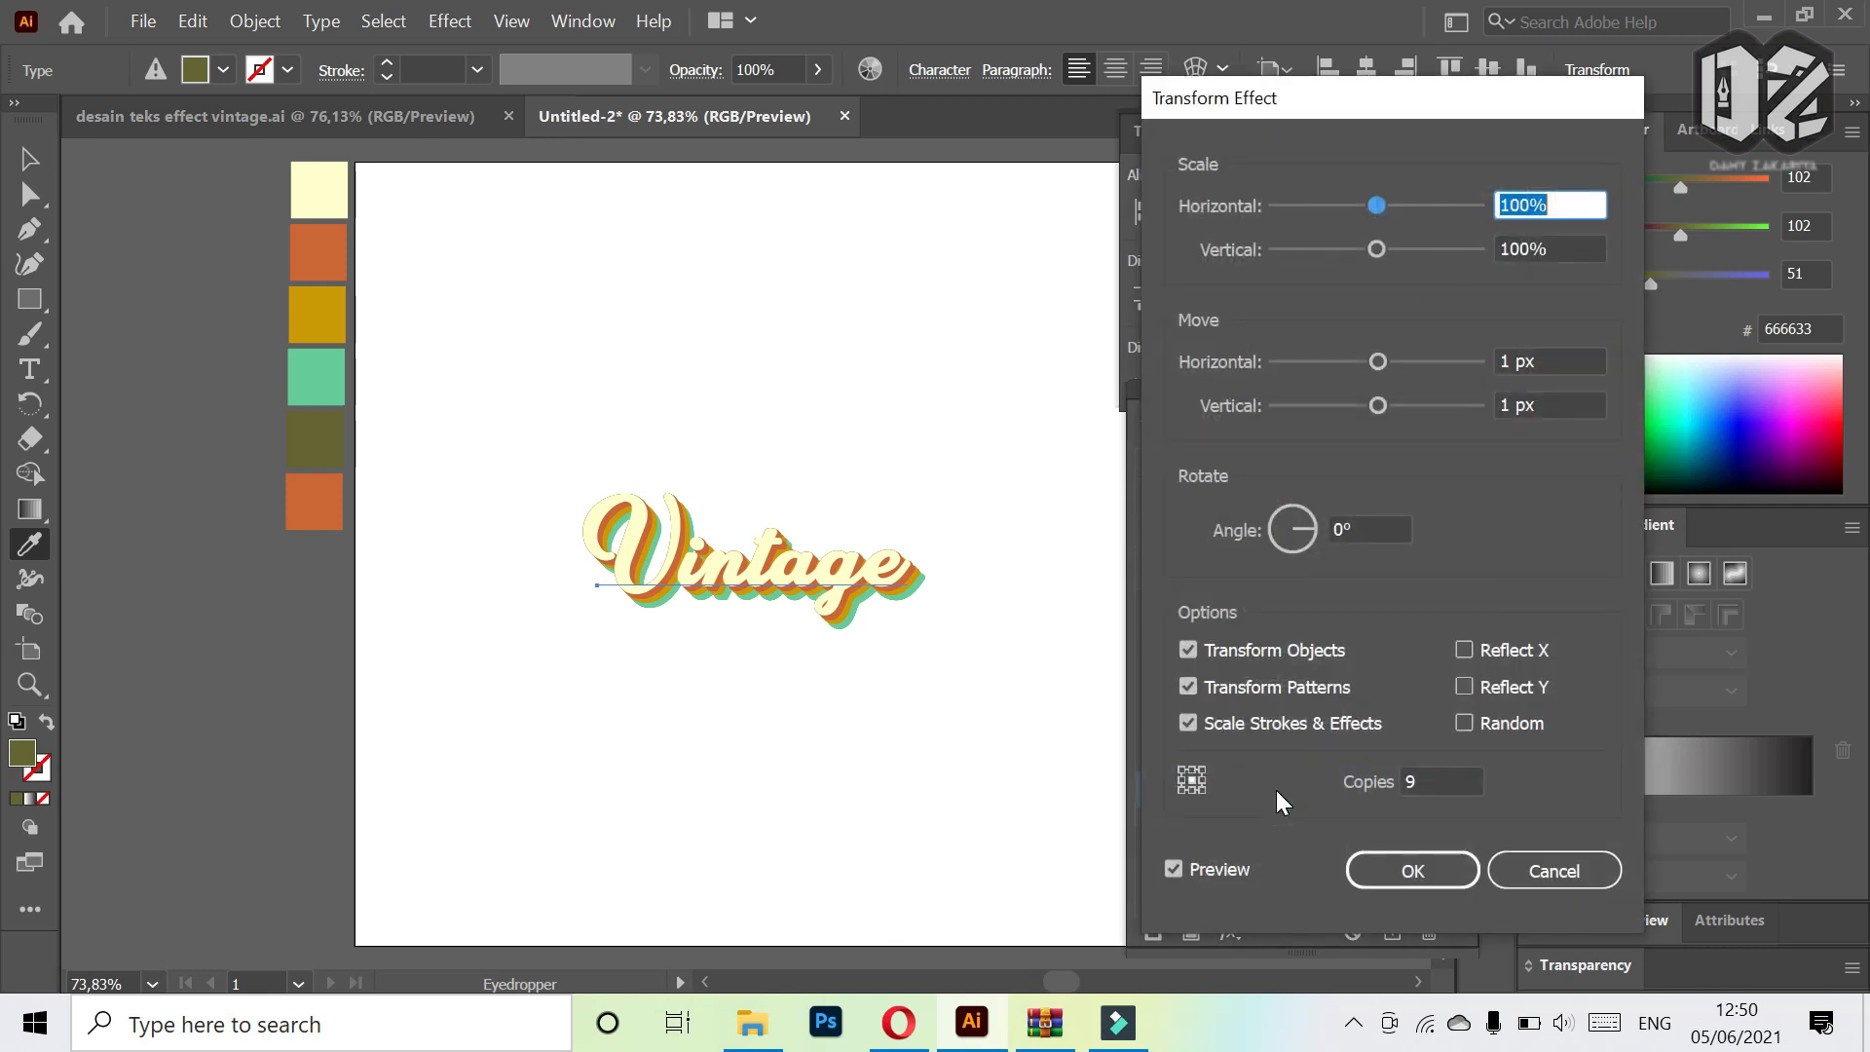
pyautogui.doubleClick(1435, 783)
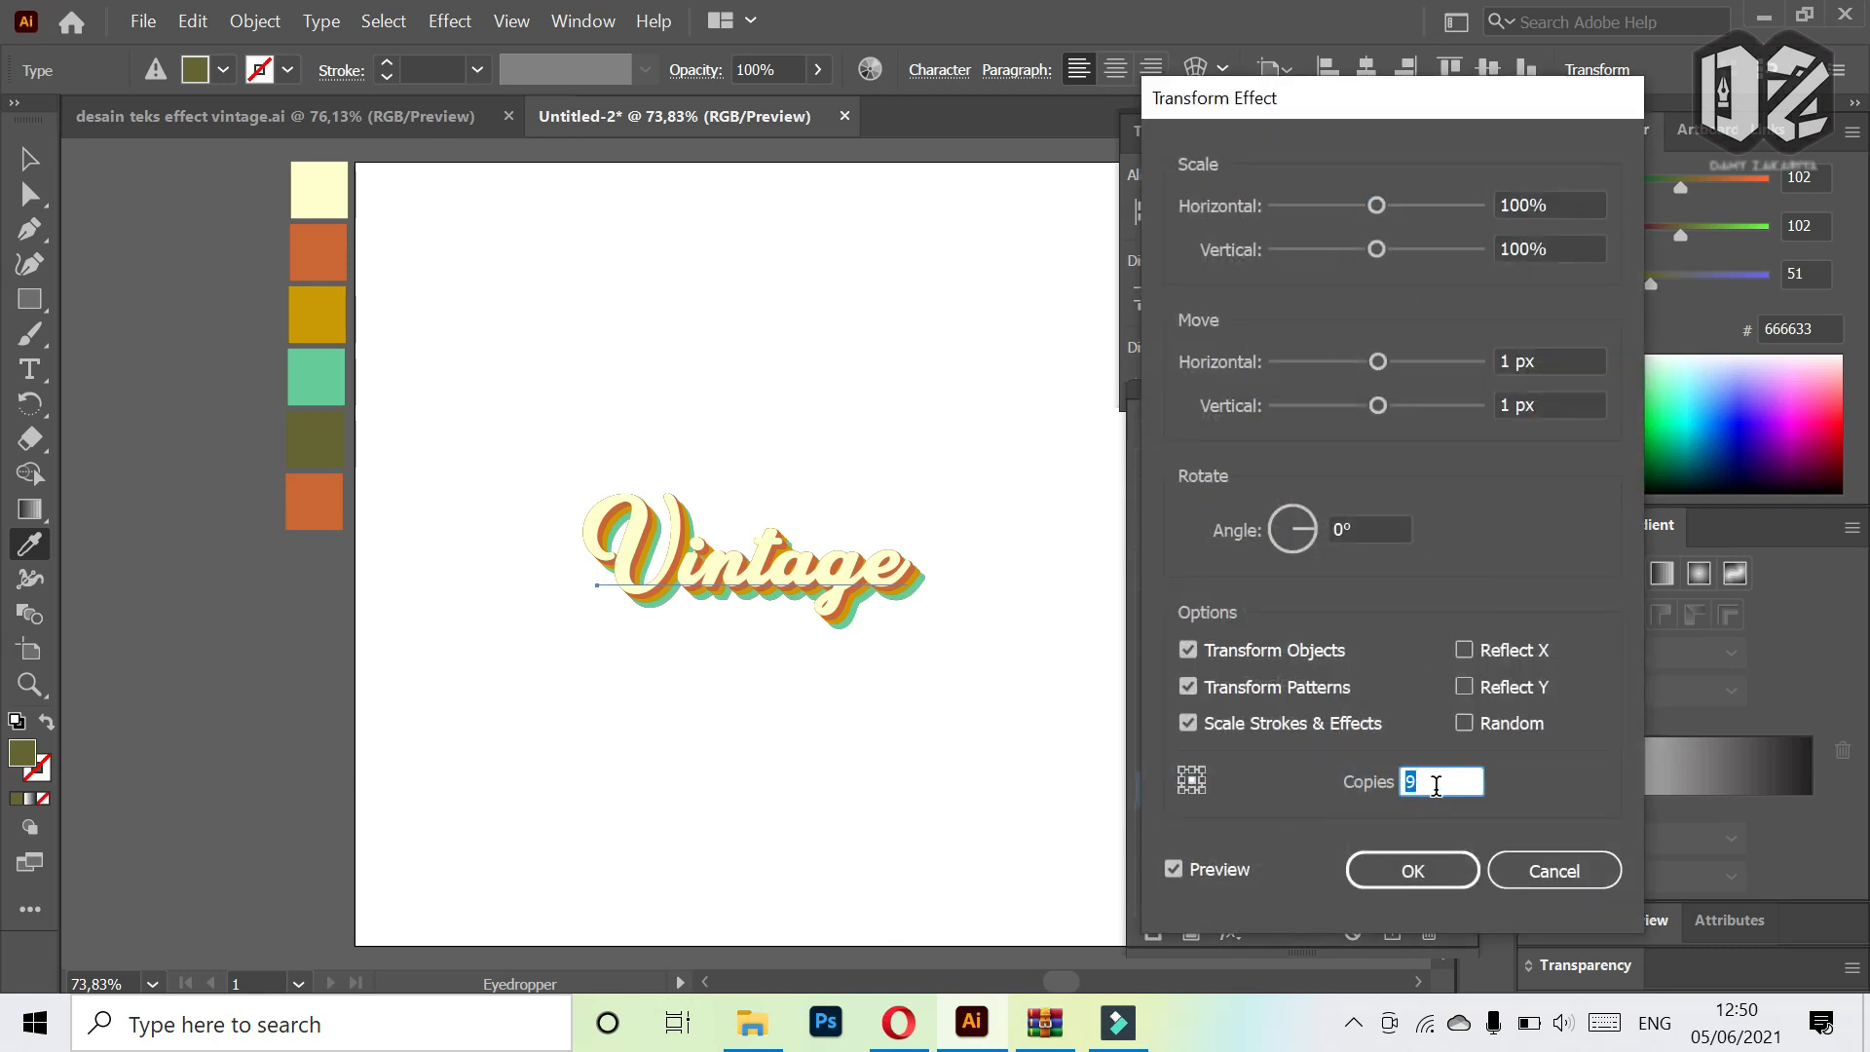
pyautogui.write('12')
pyautogui.press('Return')
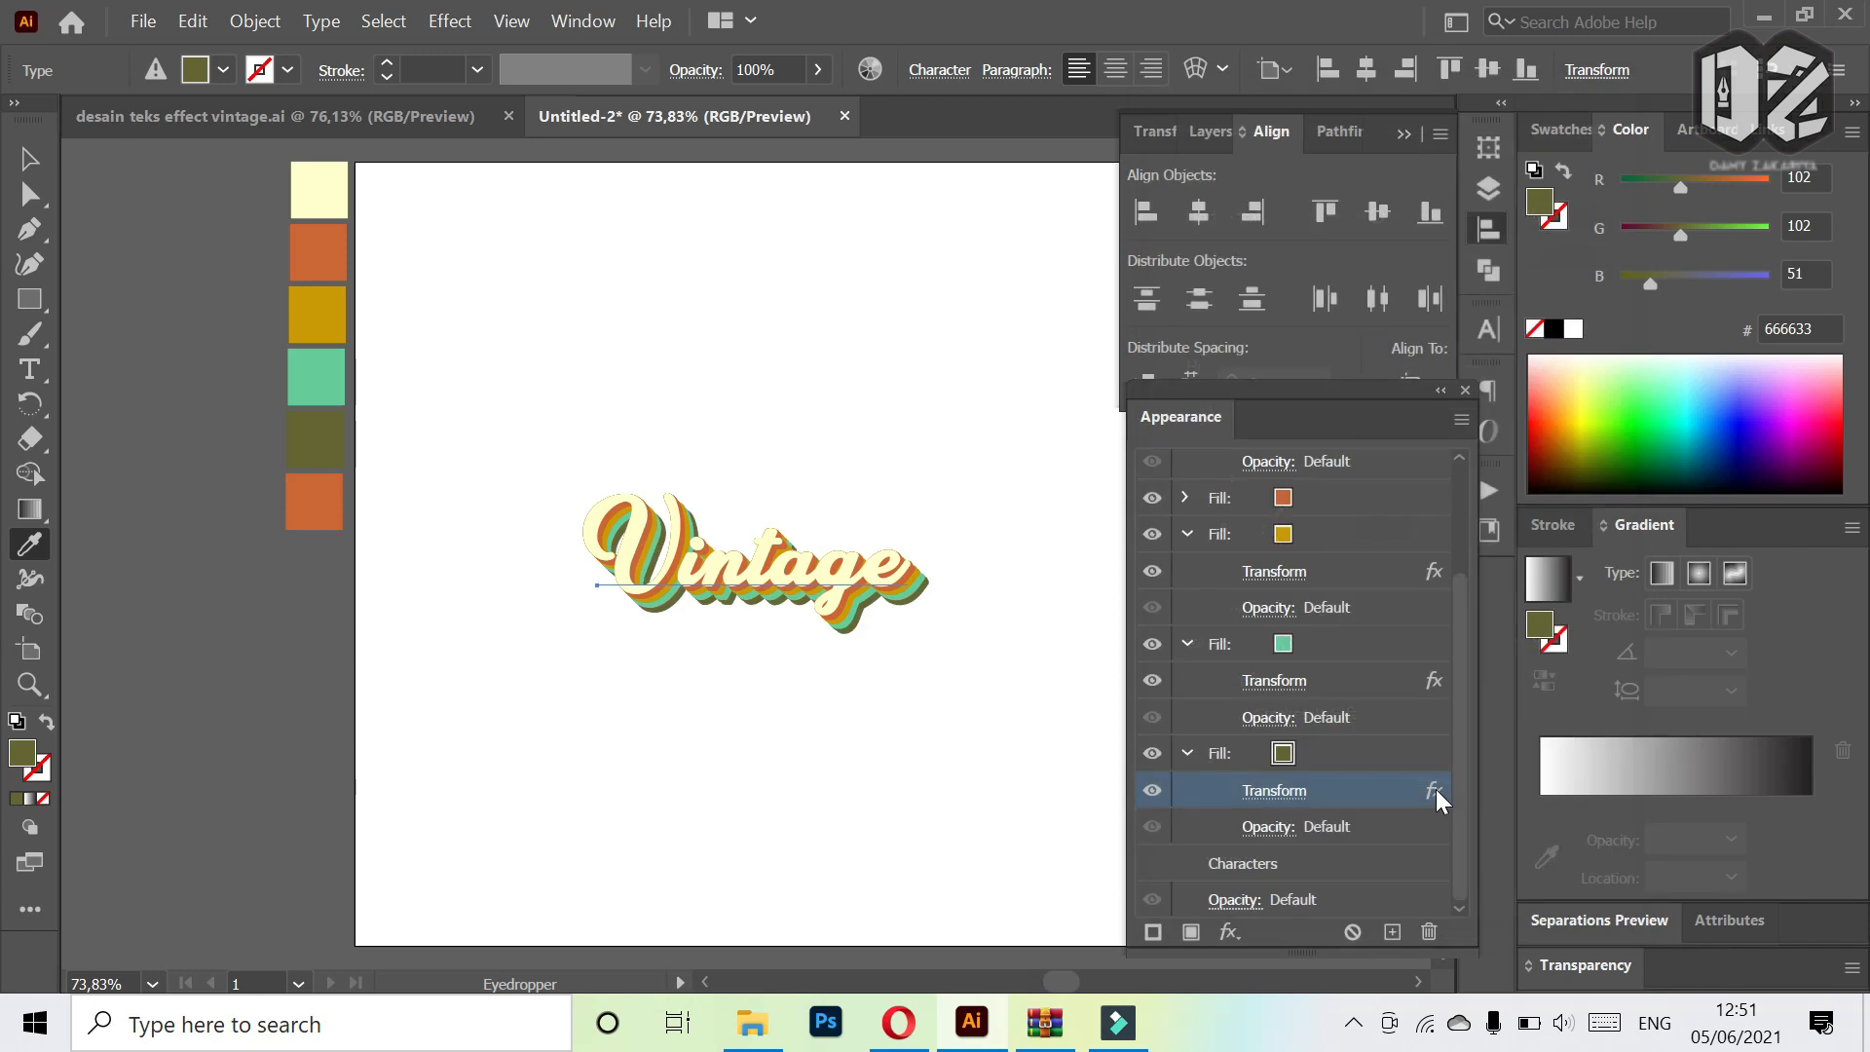
# - Duplicate the olive fill and colour the lower copy orange #cc6633, sampled from the last swatch square
pyautogui.moveTo(1353, 749); pyautogui.dragTo(1393, 931)
pyautogui.scroll(-1, 1317, 830)
pyautogui.click(1330, 828)
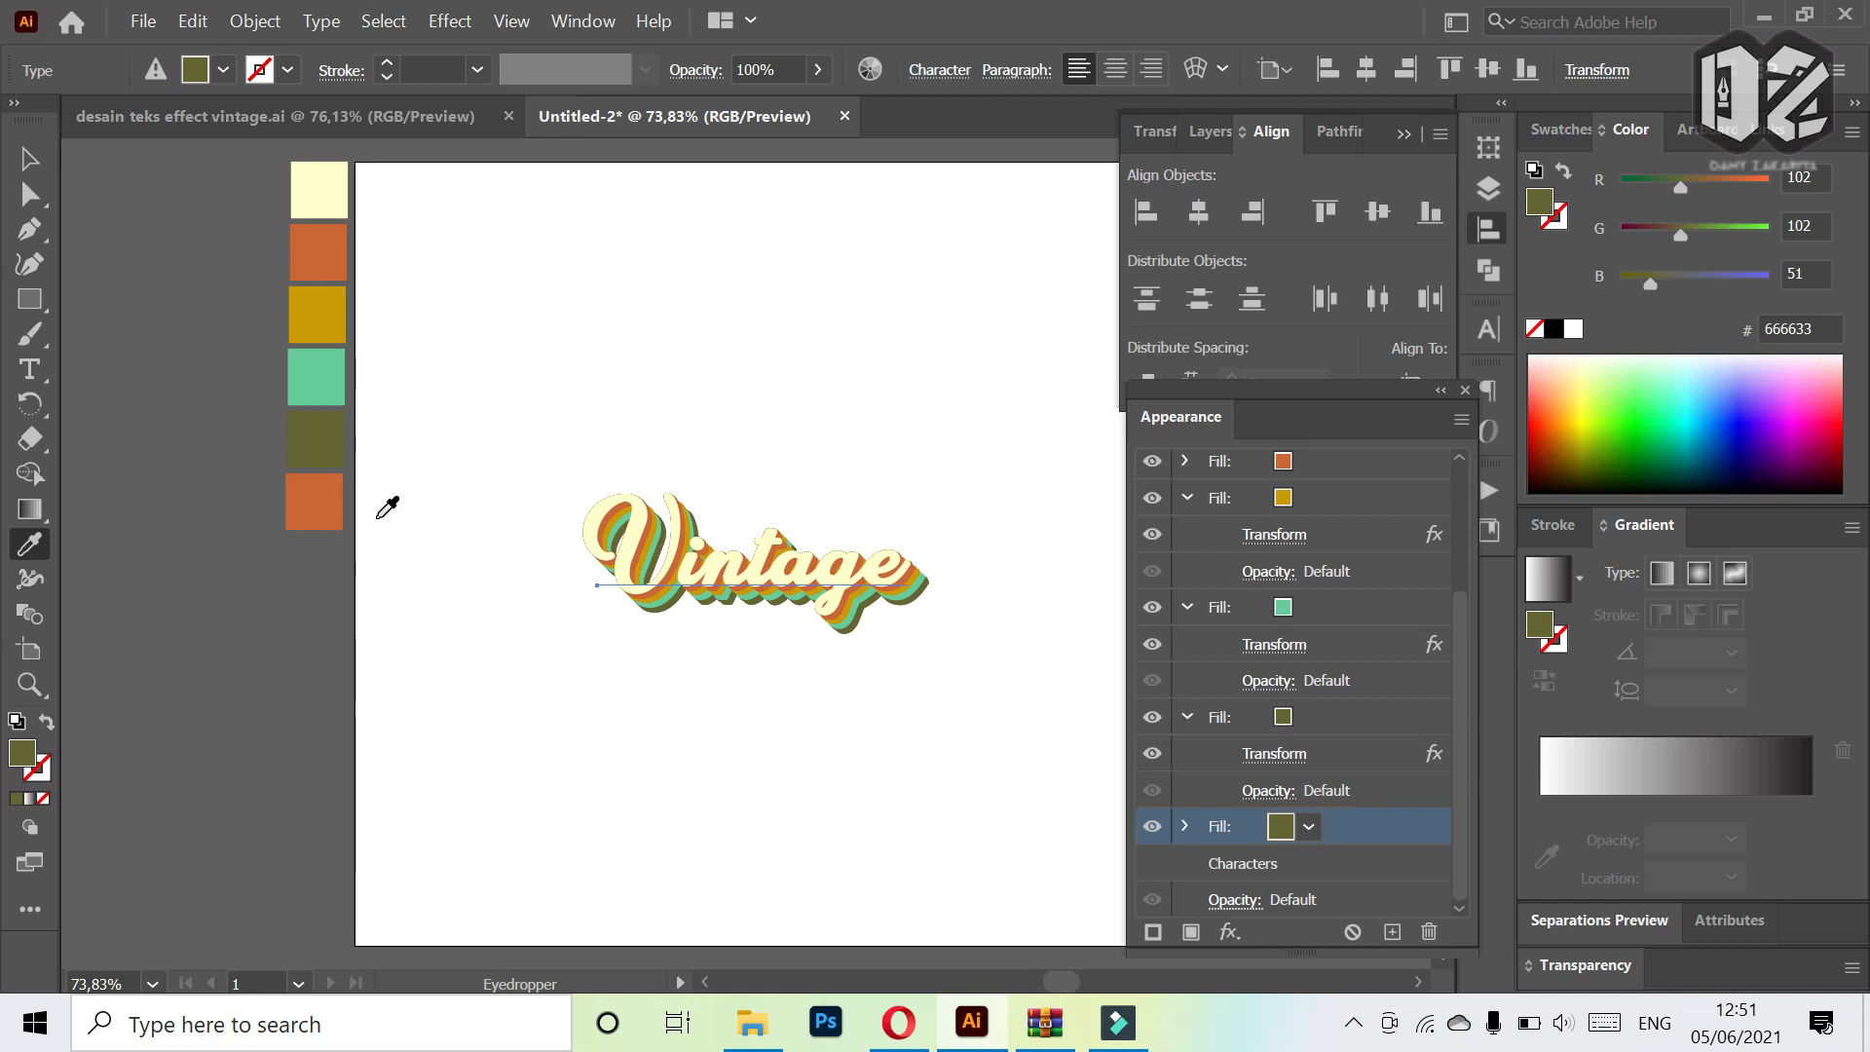
pyautogui.click(315, 515)
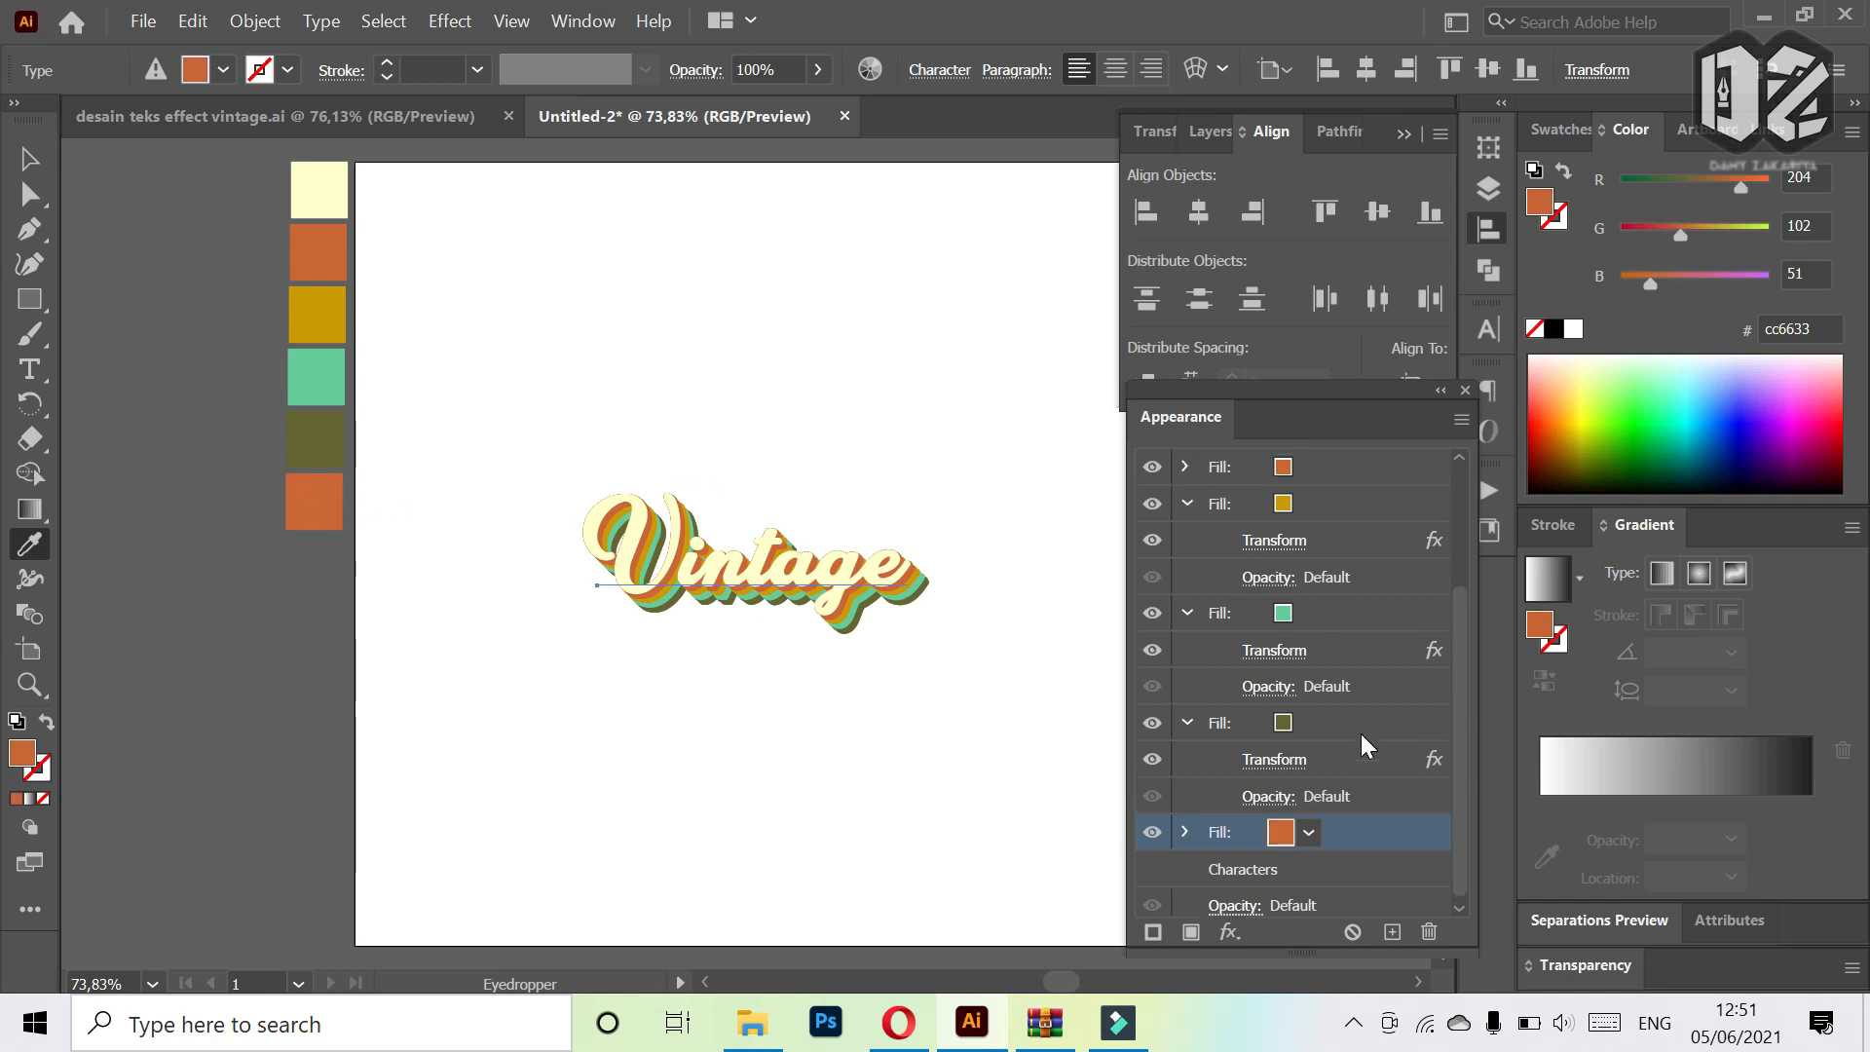
# - Set the number of copies in the lowest orange fill's Transform effect to 18
pyautogui.scroll(-1, 1359, 734)
pyautogui.click(1185, 827)
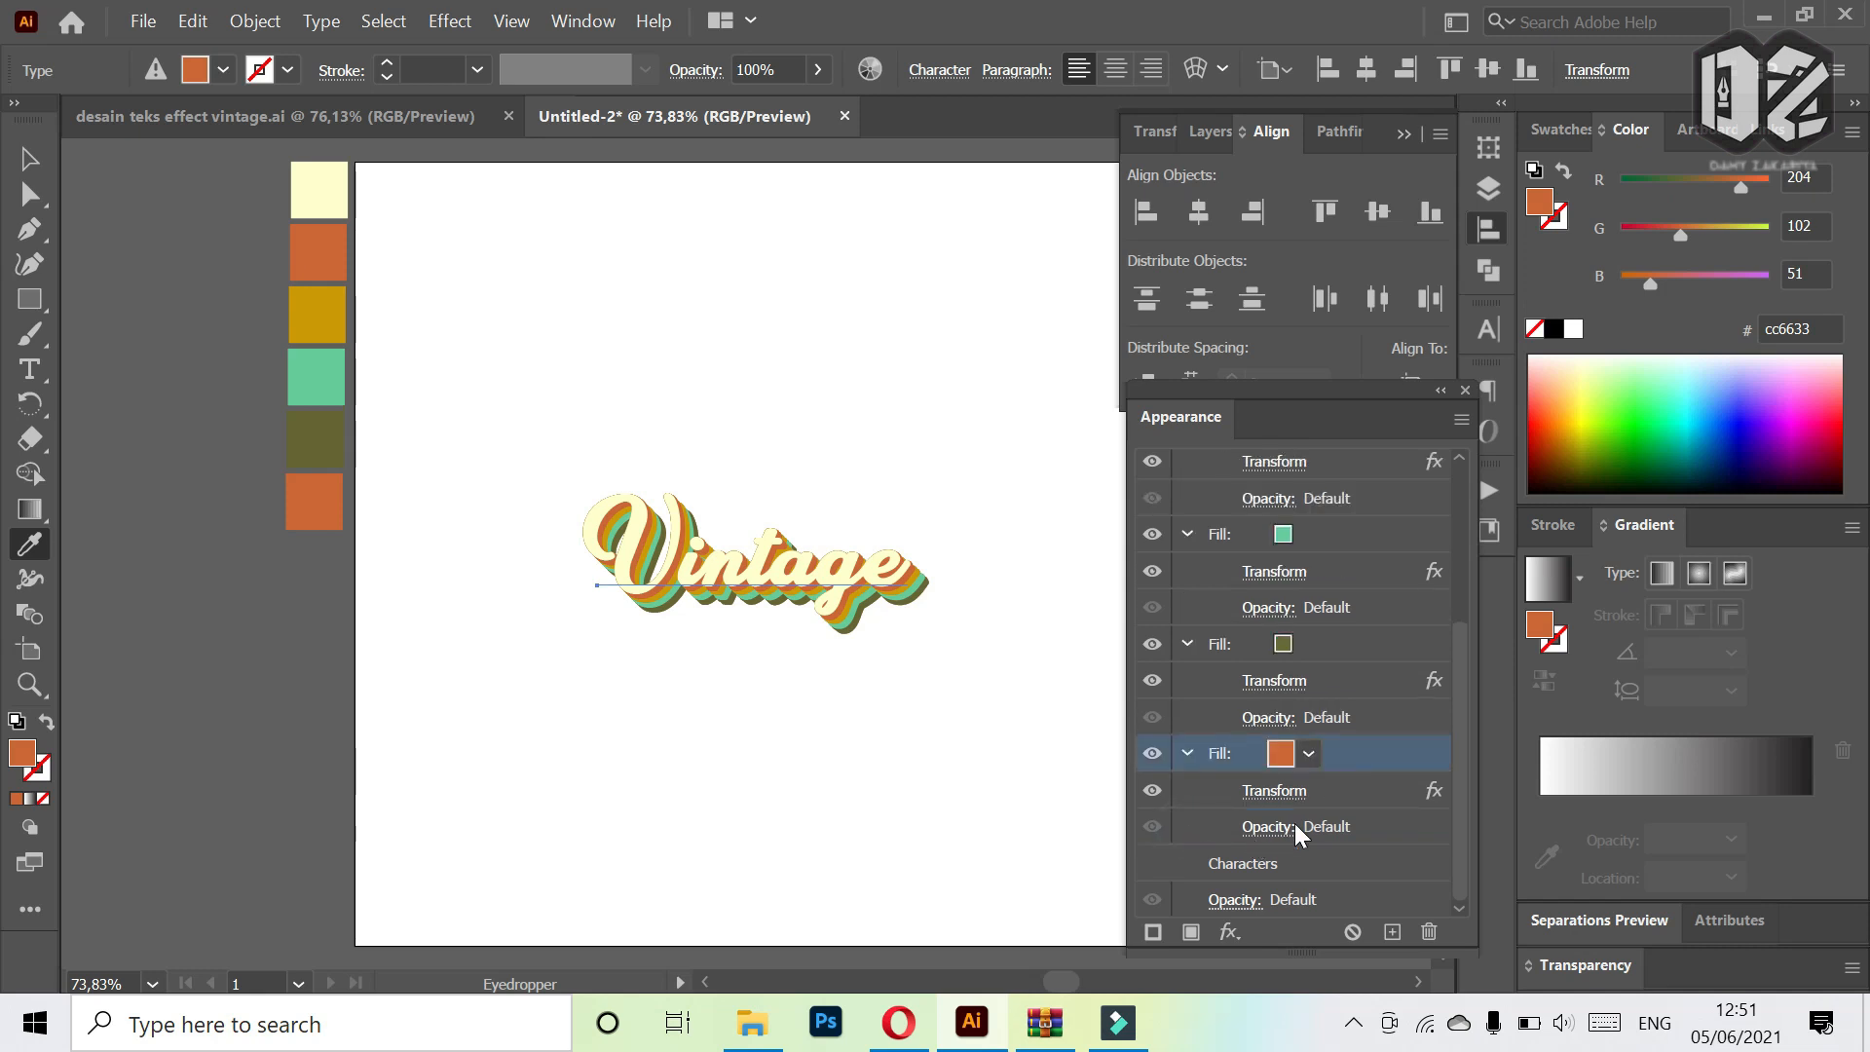
pyautogui.click(1266, 791)
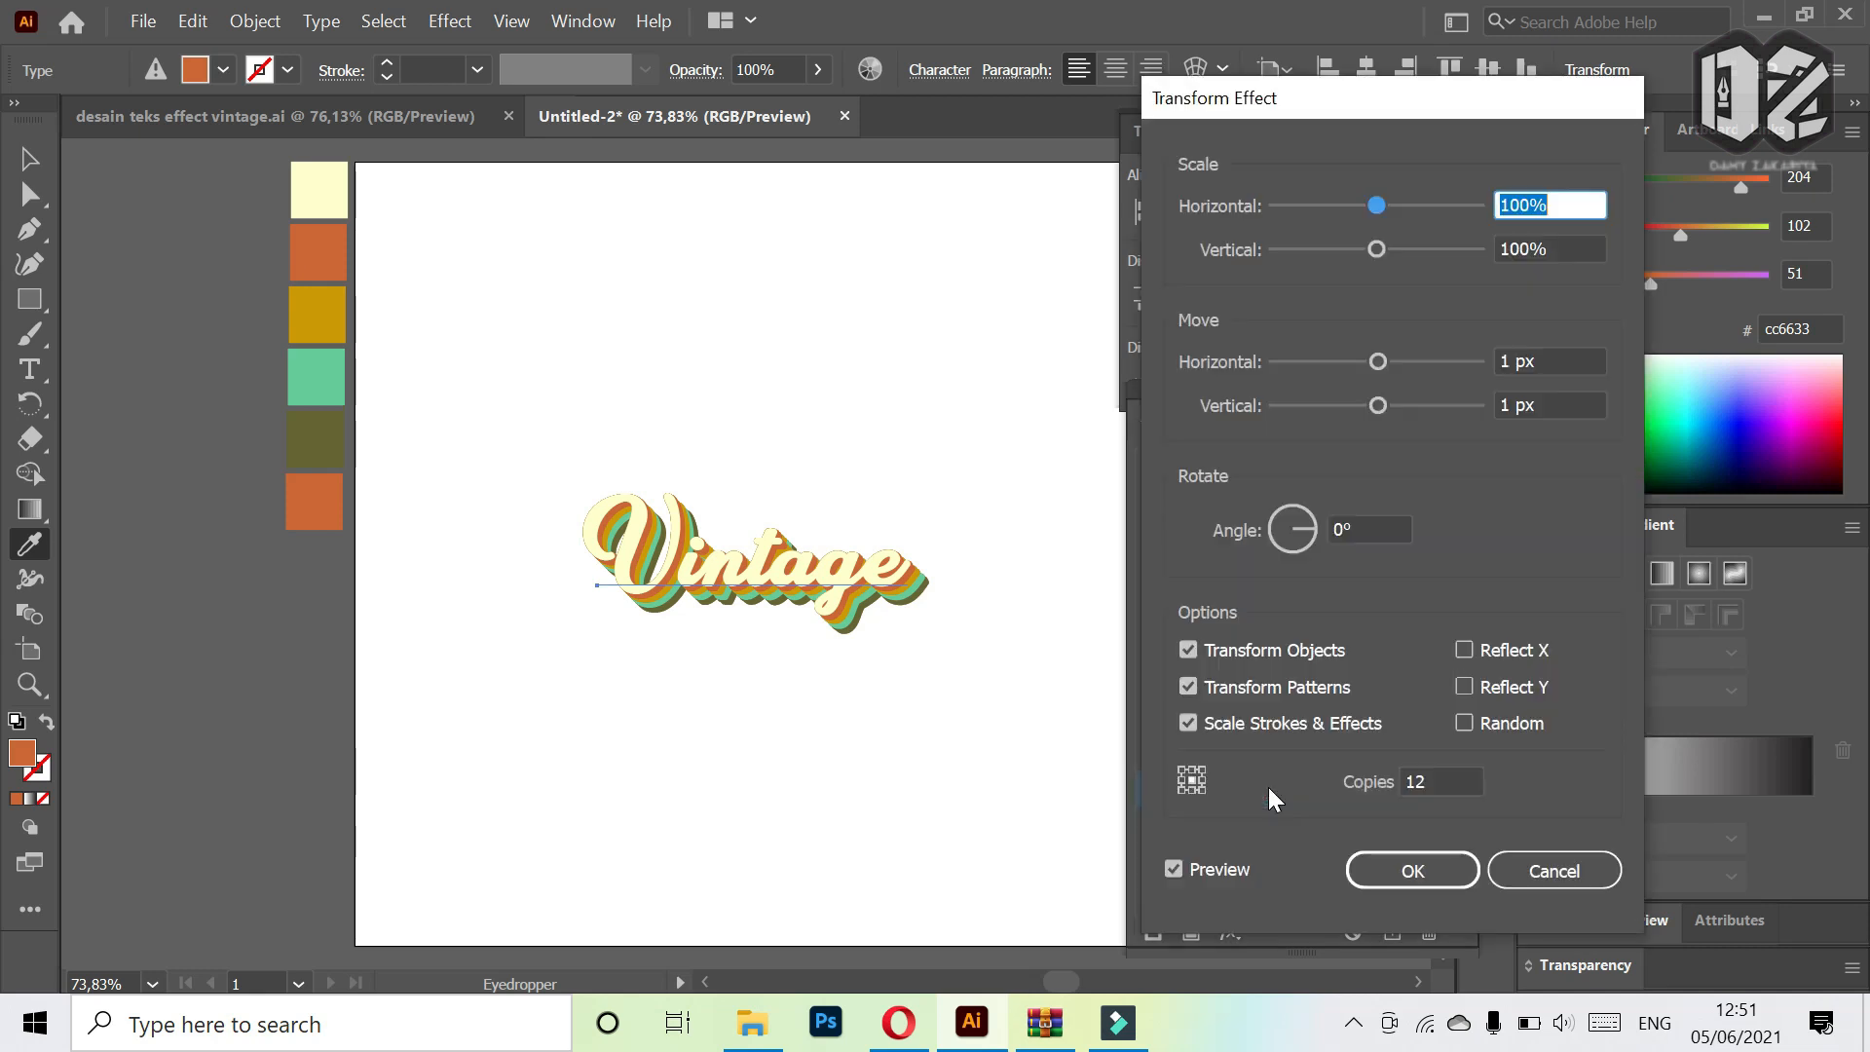
pyautogui.click(1436, 781)
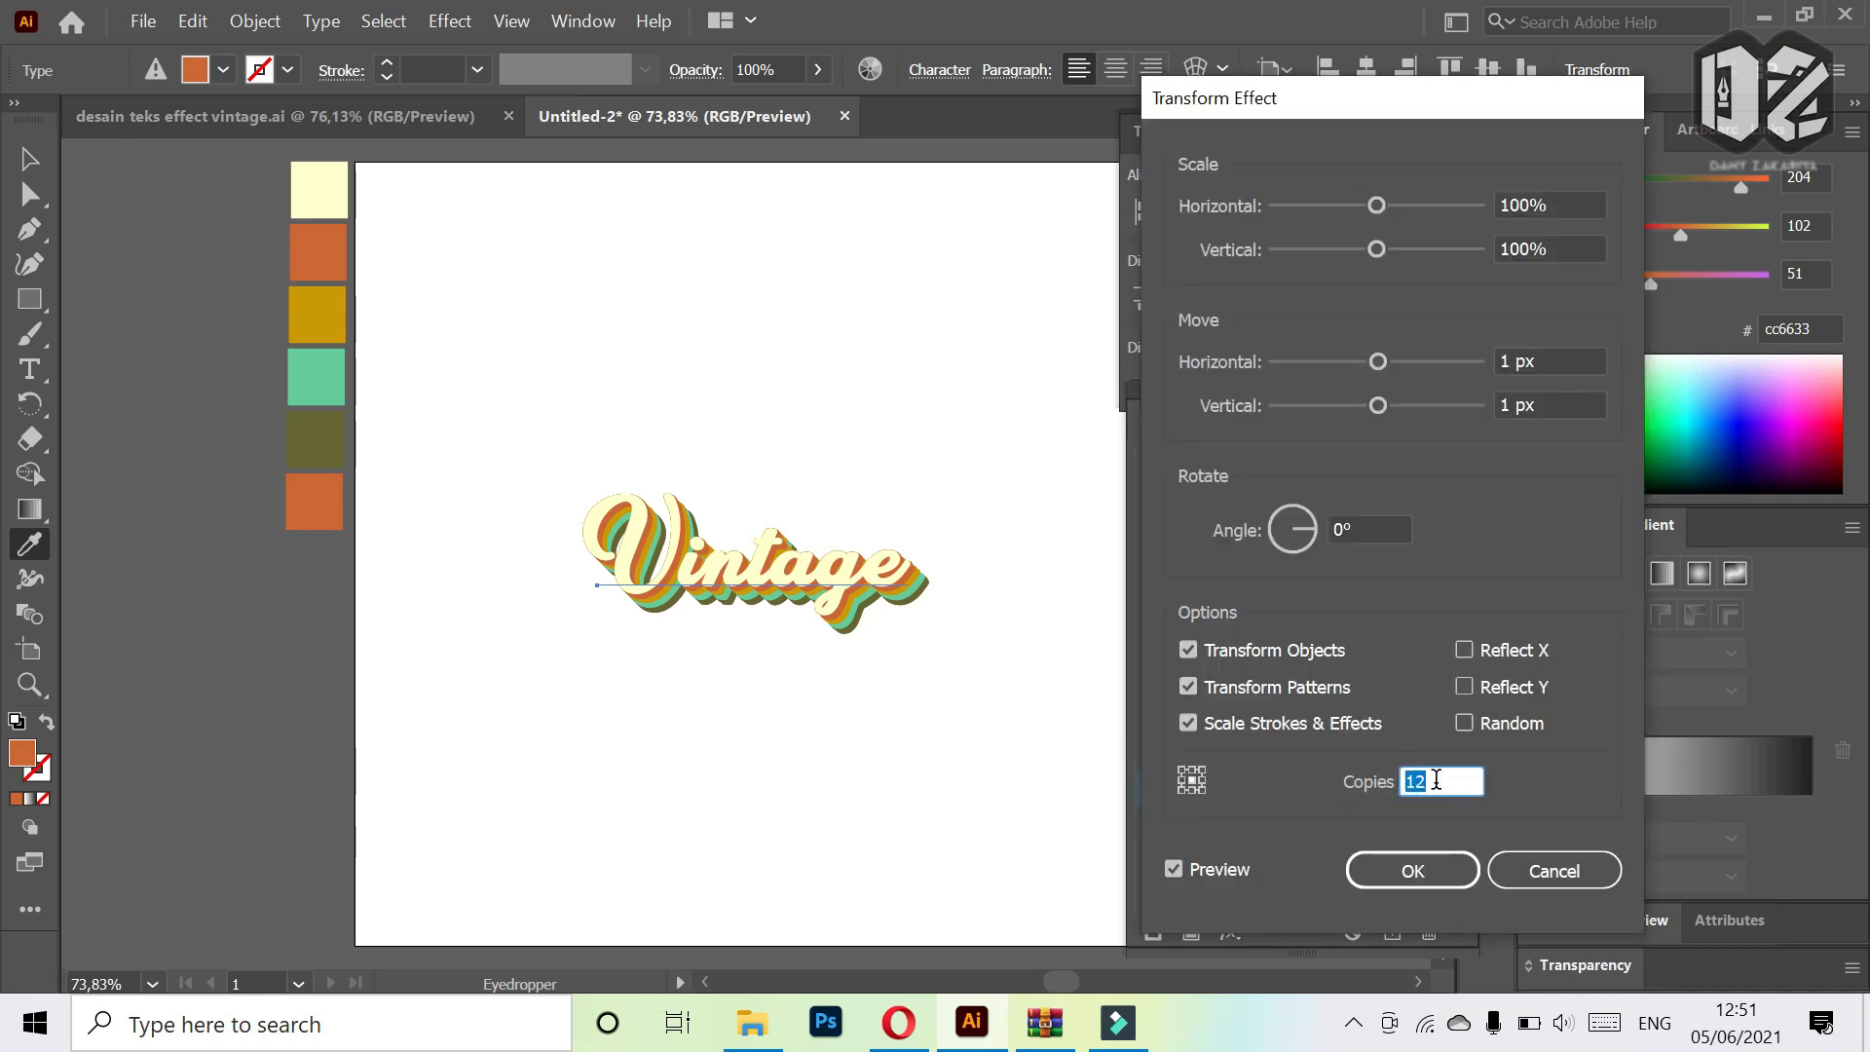
pyautogui.write('18')
pyautogui.press('Return')
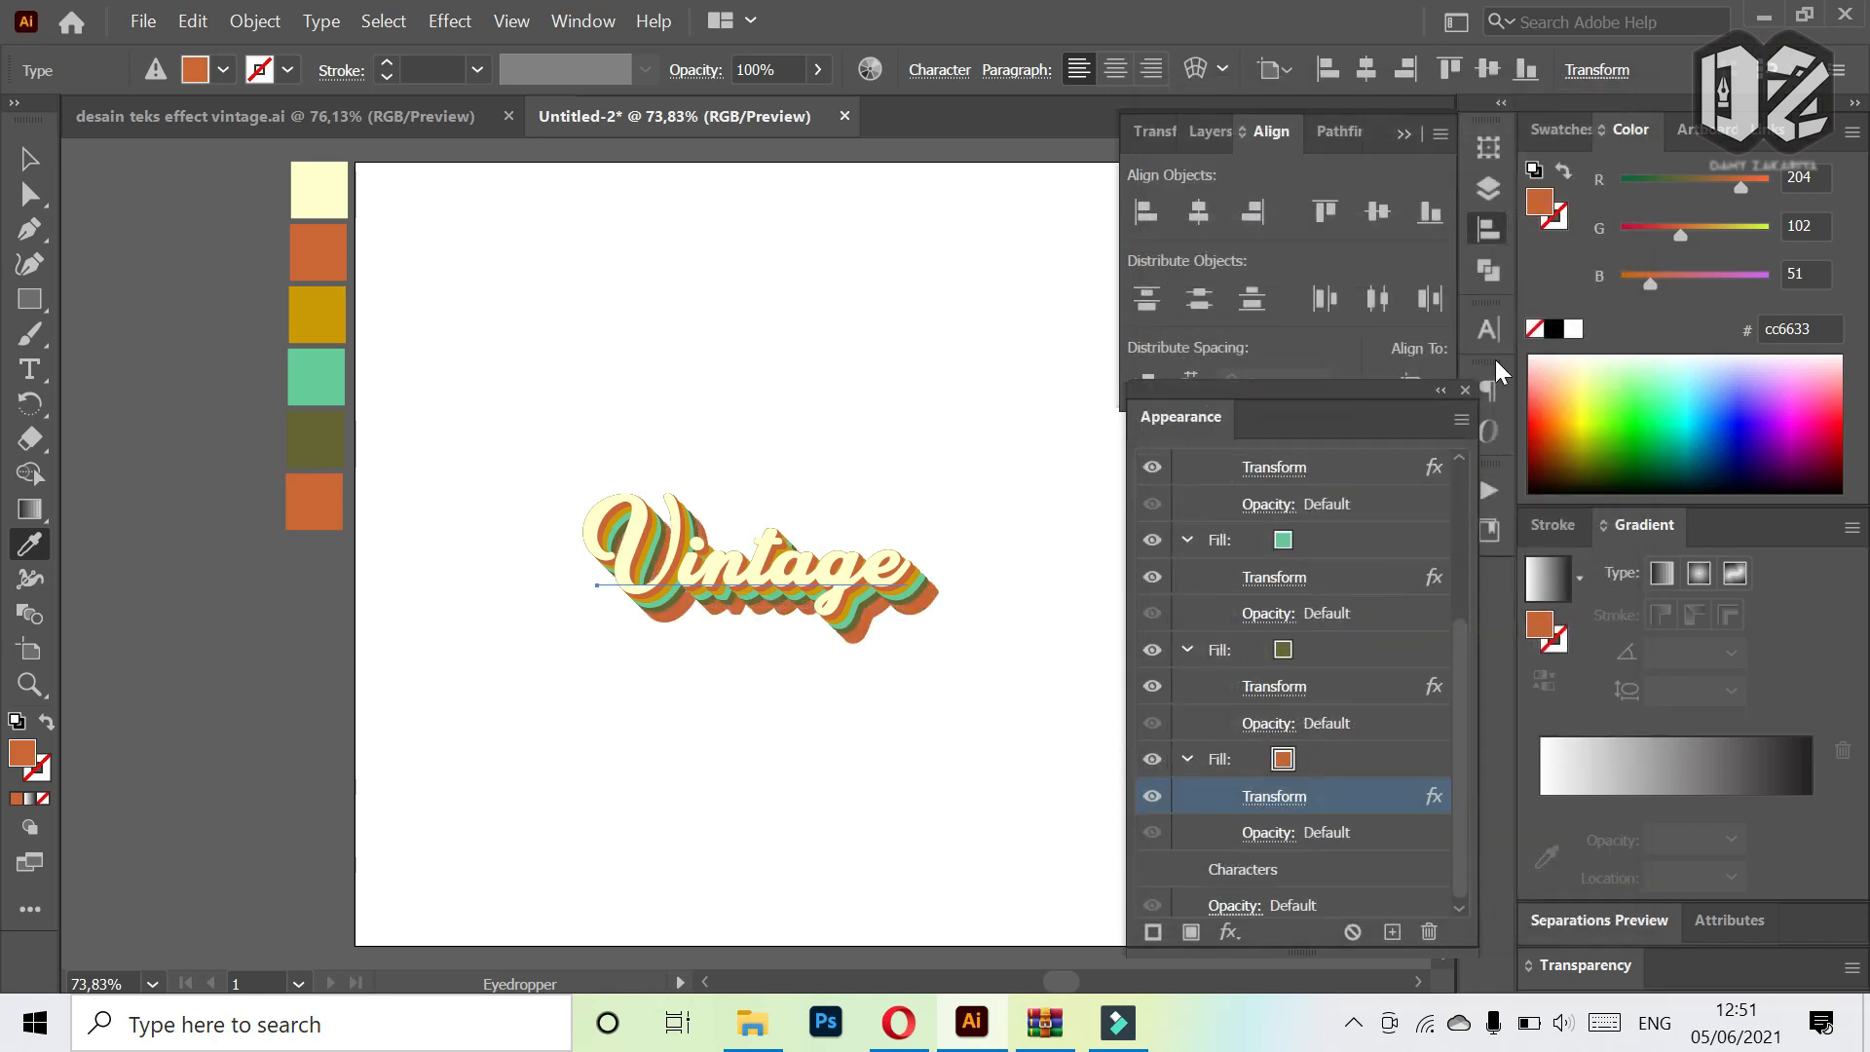
# - Collapse the Appearance settings and shear the "Vintage" text with Free Transform so its end slants slightly upward, leaving the text deselected
pyautogui.click(1440, 390)
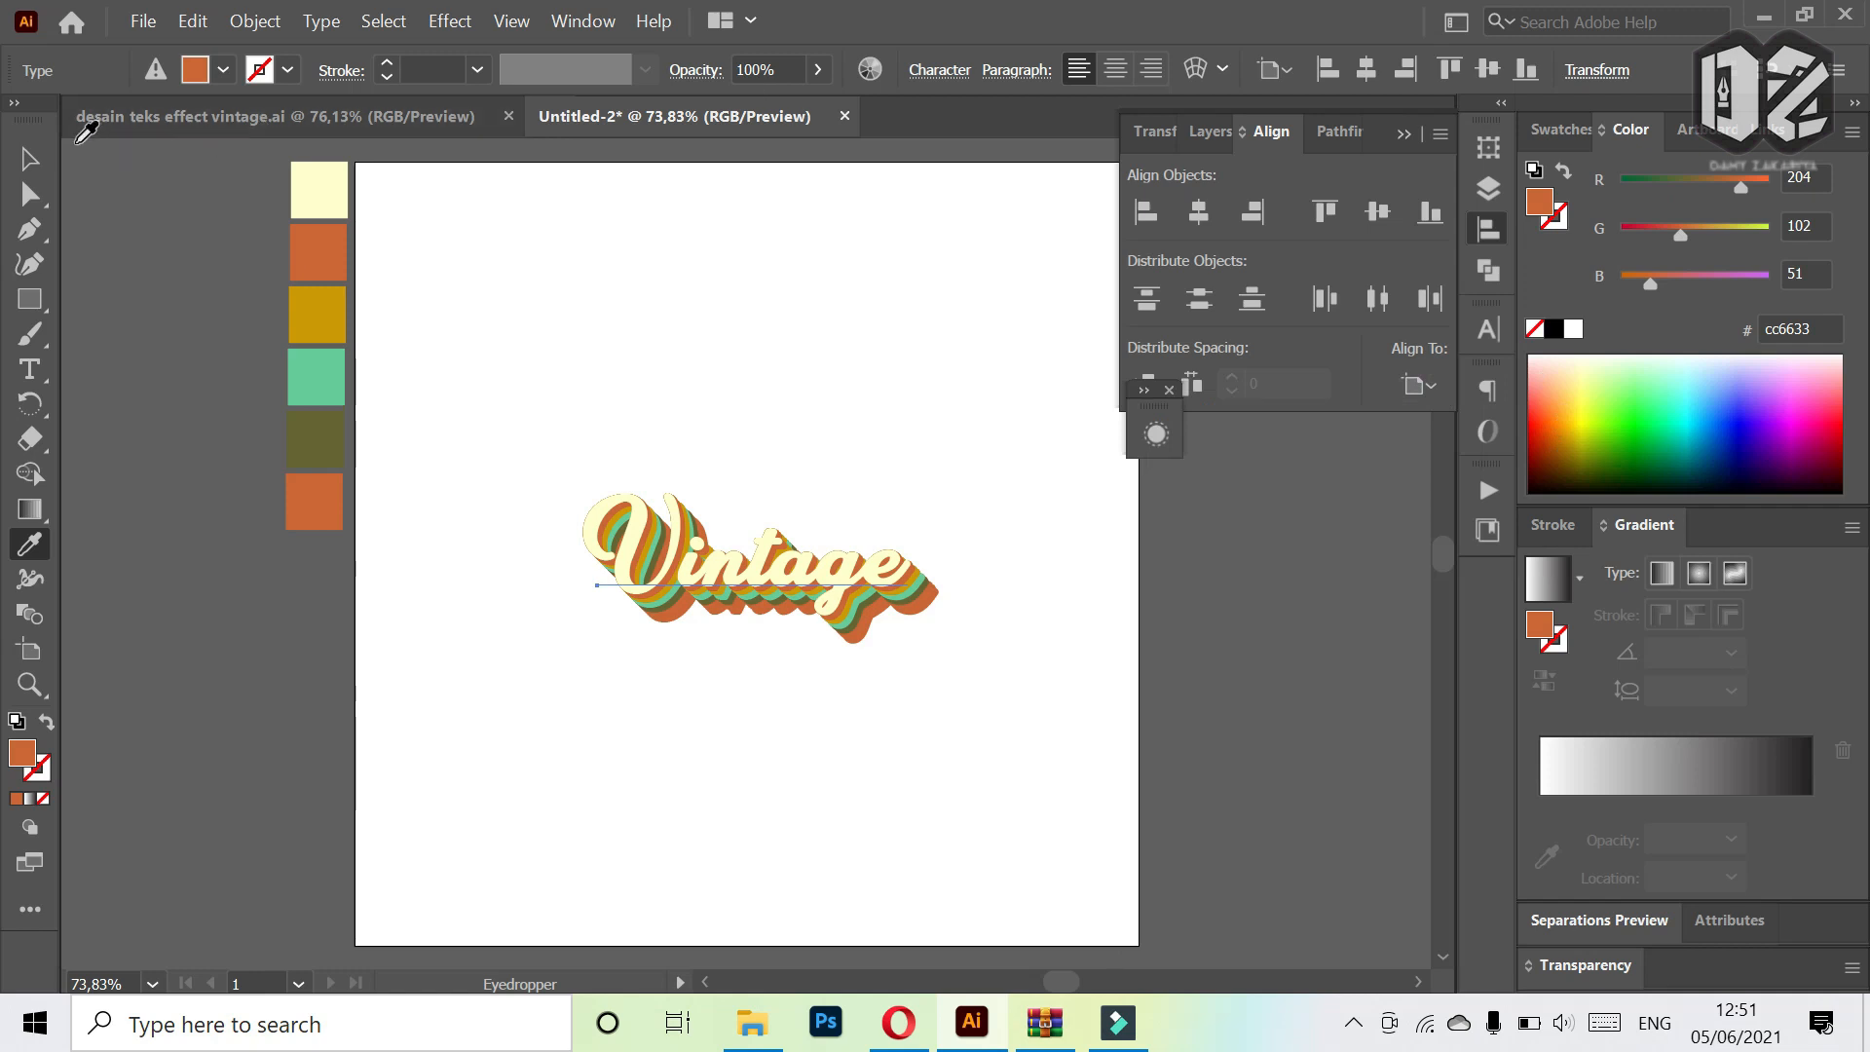
pyautogui.click(29, 158)
pyautogui.moveTo(850, 624); pyautogui.dragTo(886, 643)
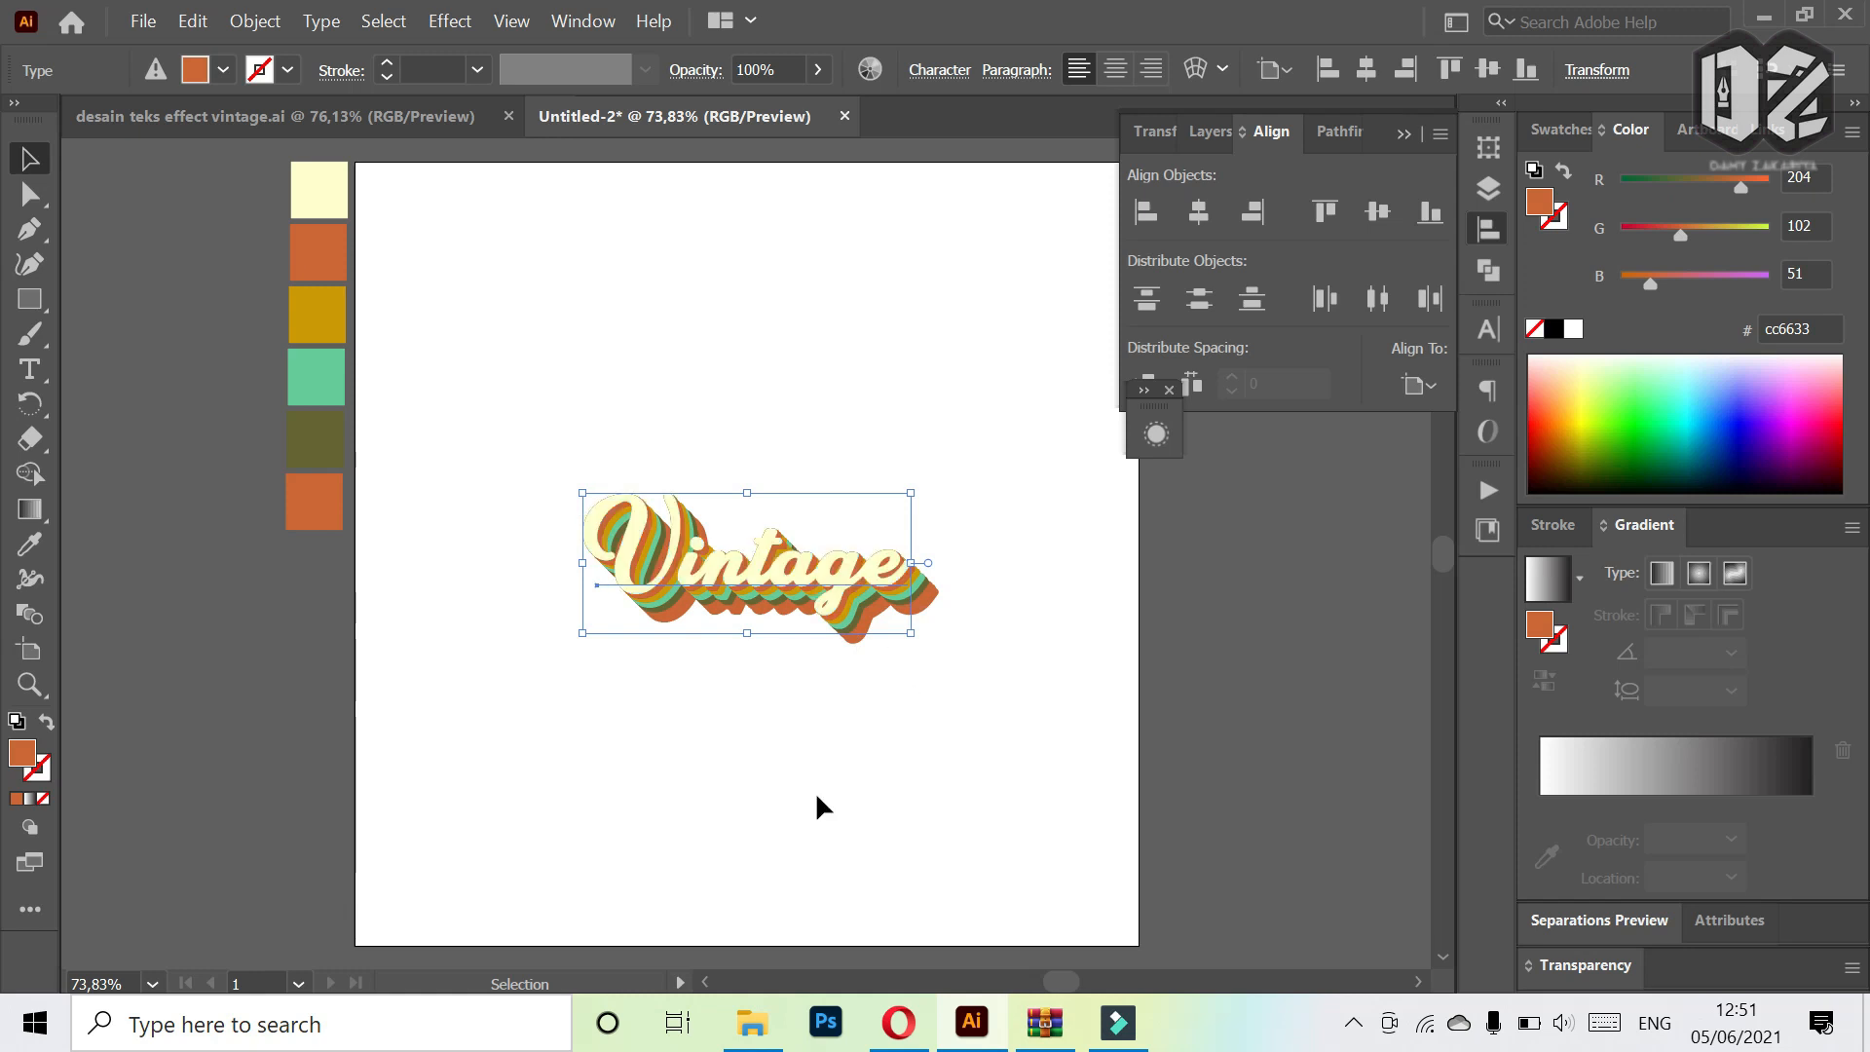
pyautogui.press('e')
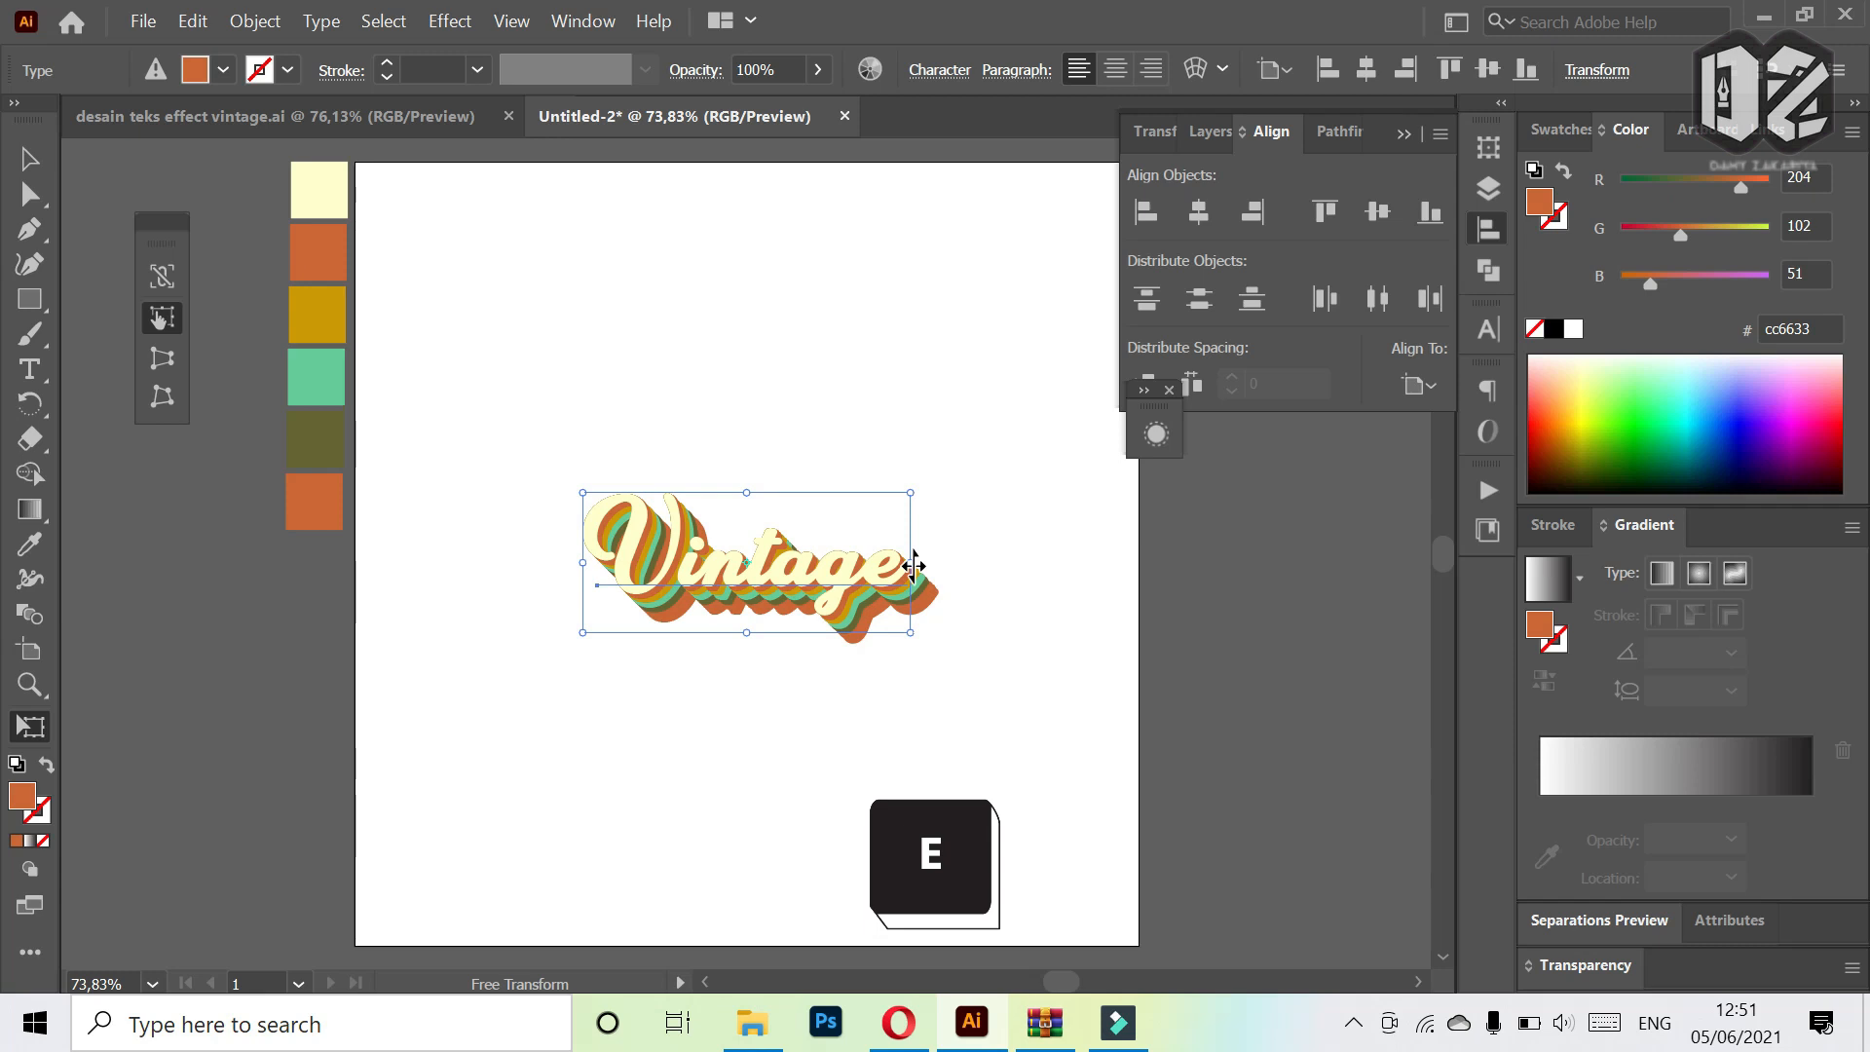
pyautogui.press('shift')
pyautogui.moveTo(903, 559); pyautogui.dragTo(910, 531)
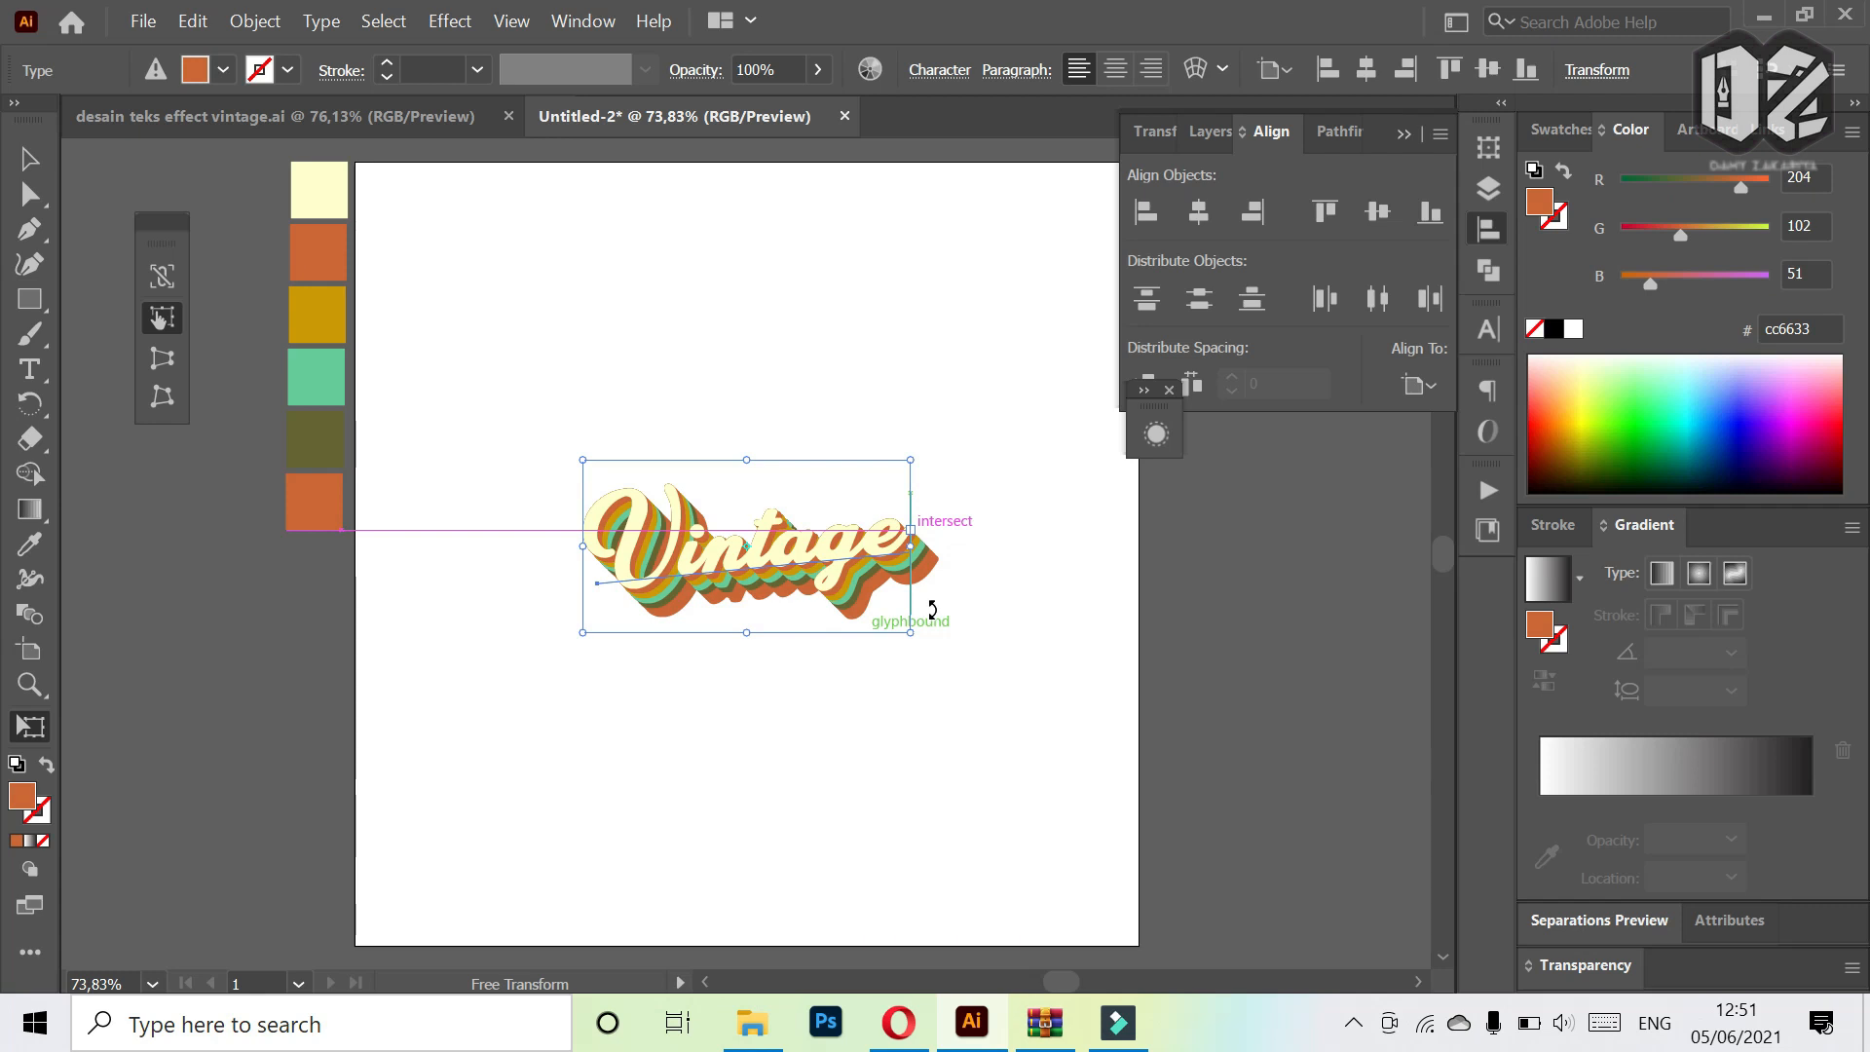
pyautogui.click(29, 164)
pyautogui.click(787, 707)
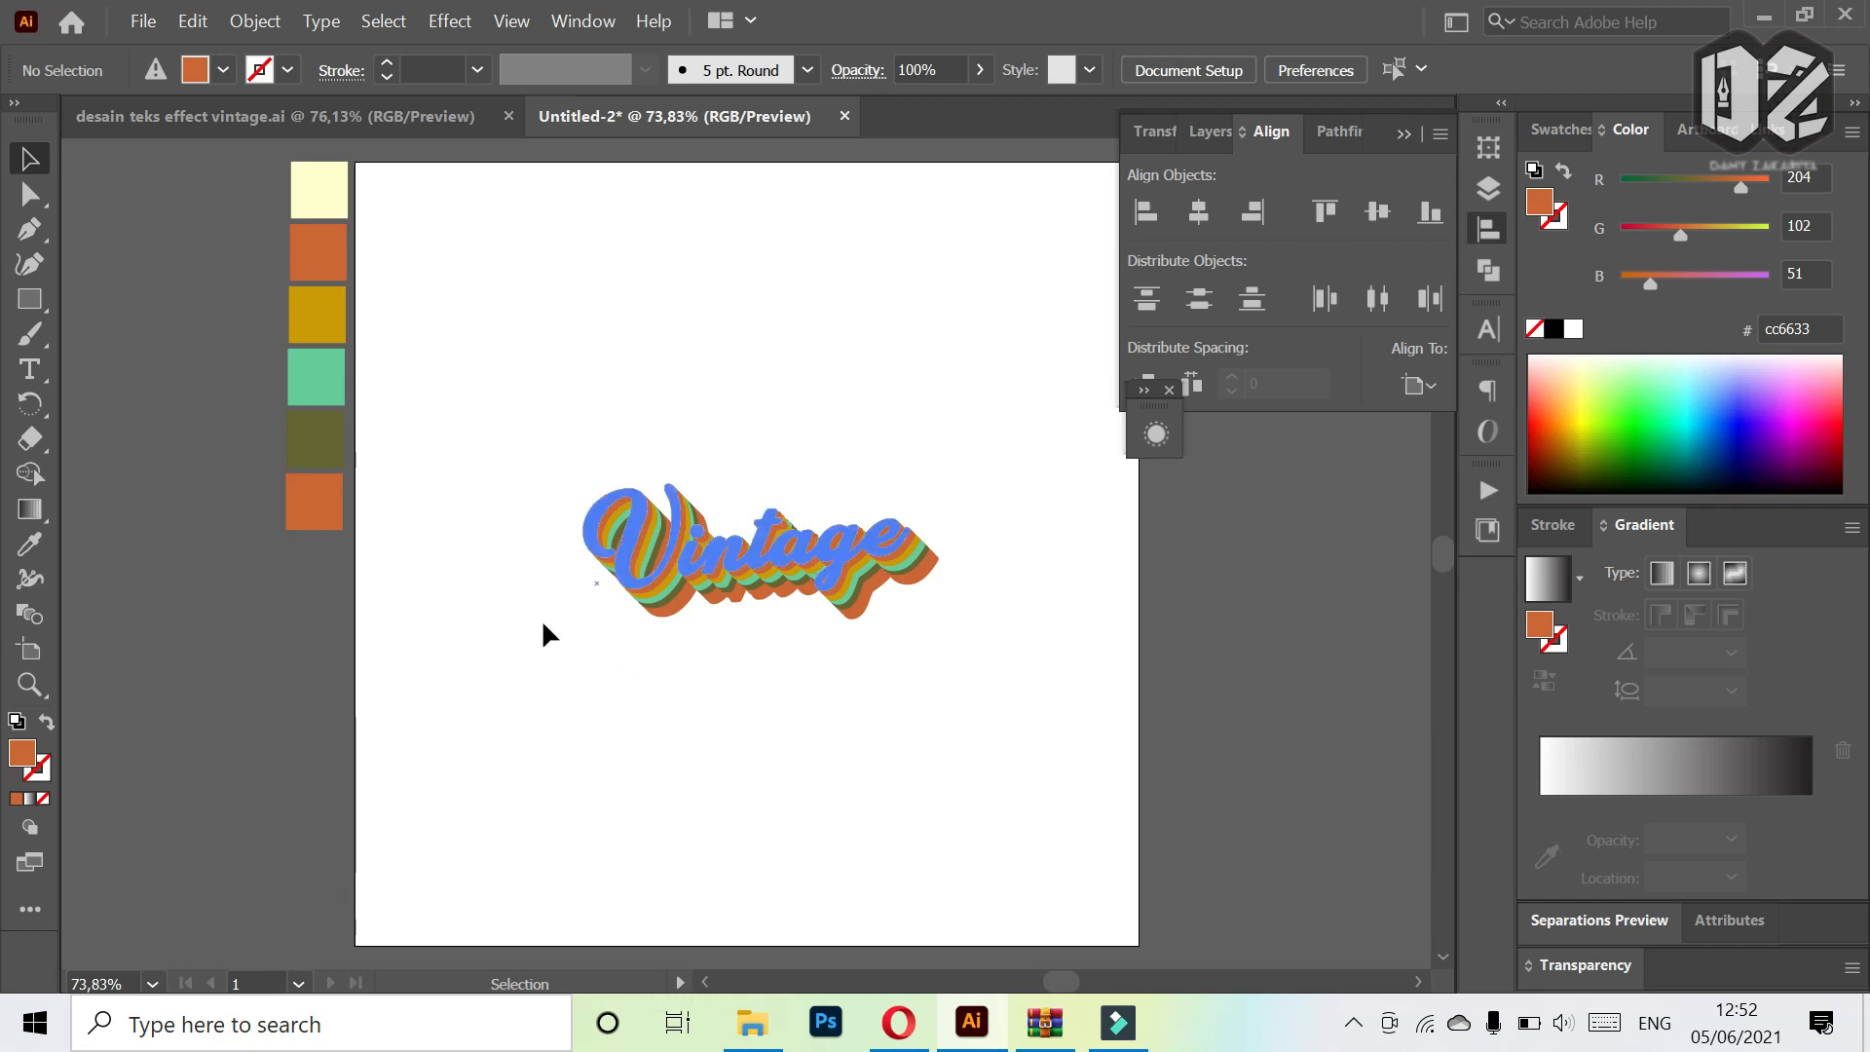
# - Show the Appearance settings beside the "Vintage" artwork and select the cream #ffffcc fill
pyautogui.click(30, 369)
pyautogui.doubleClick(818, 558)
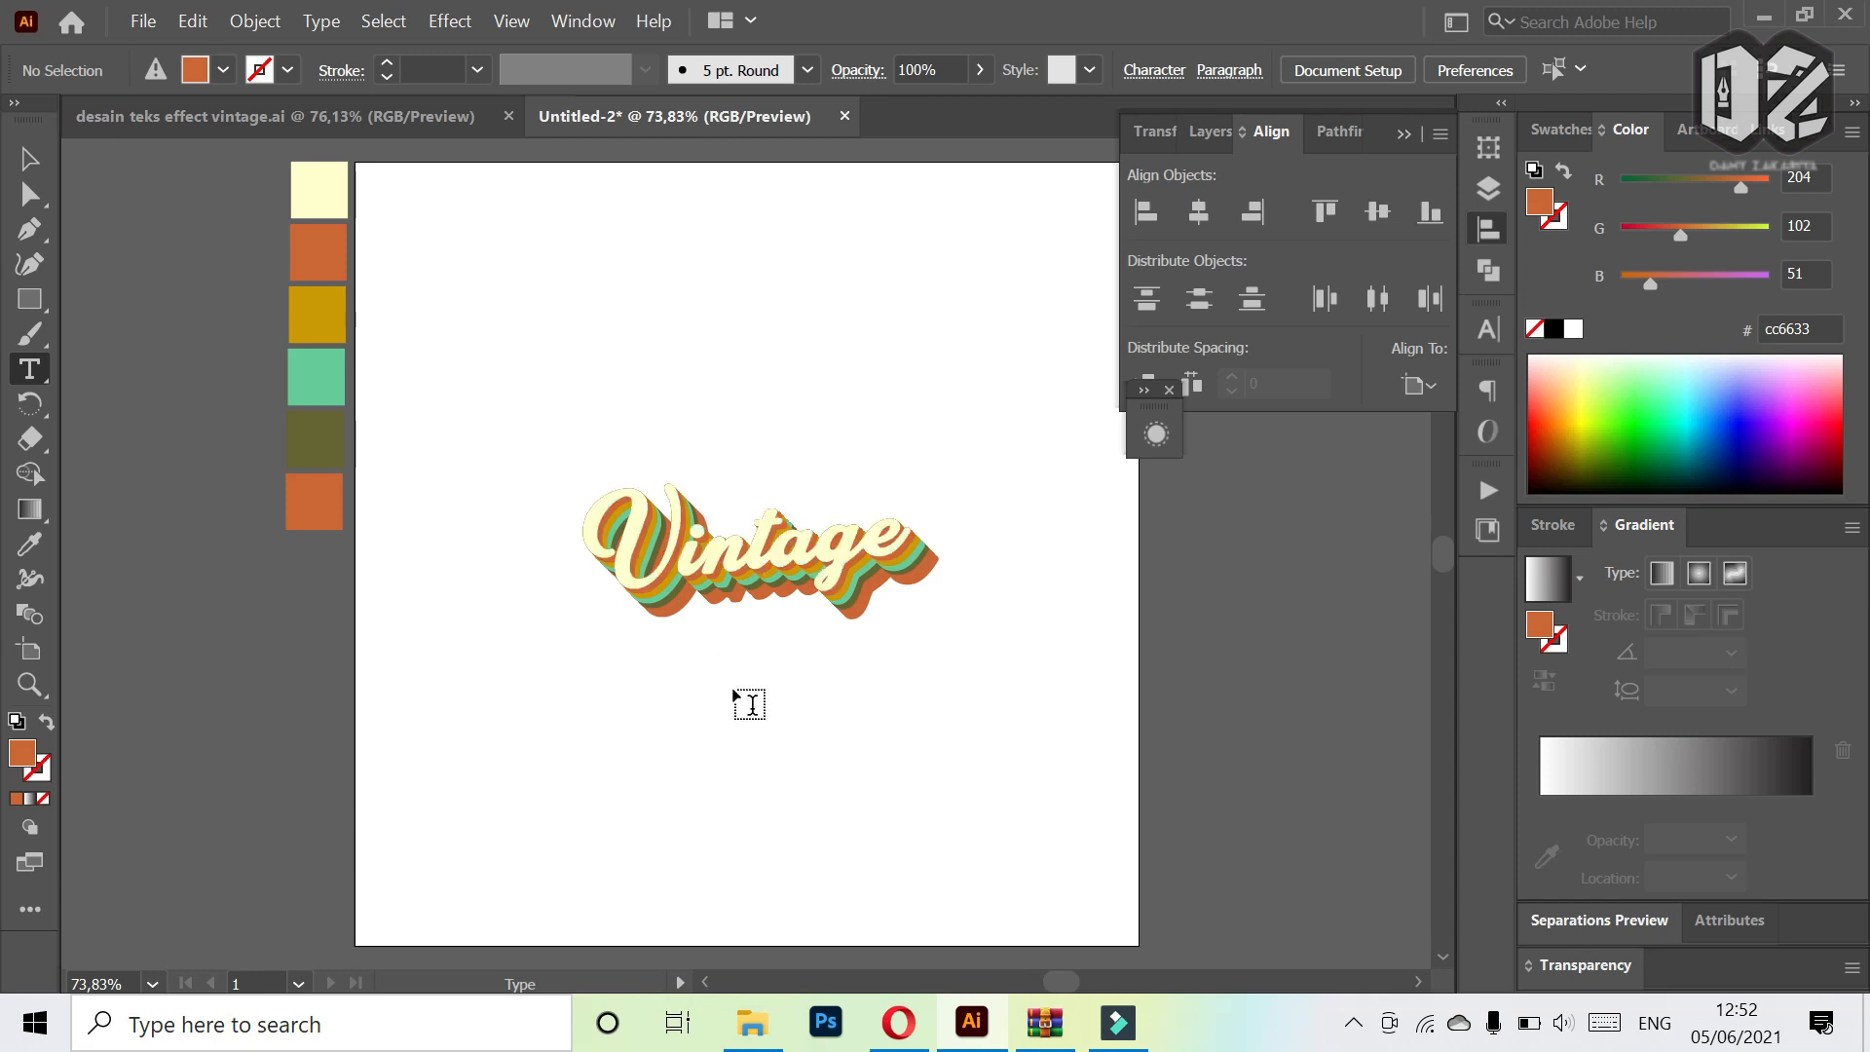
pyautogui.click(1156, 434)
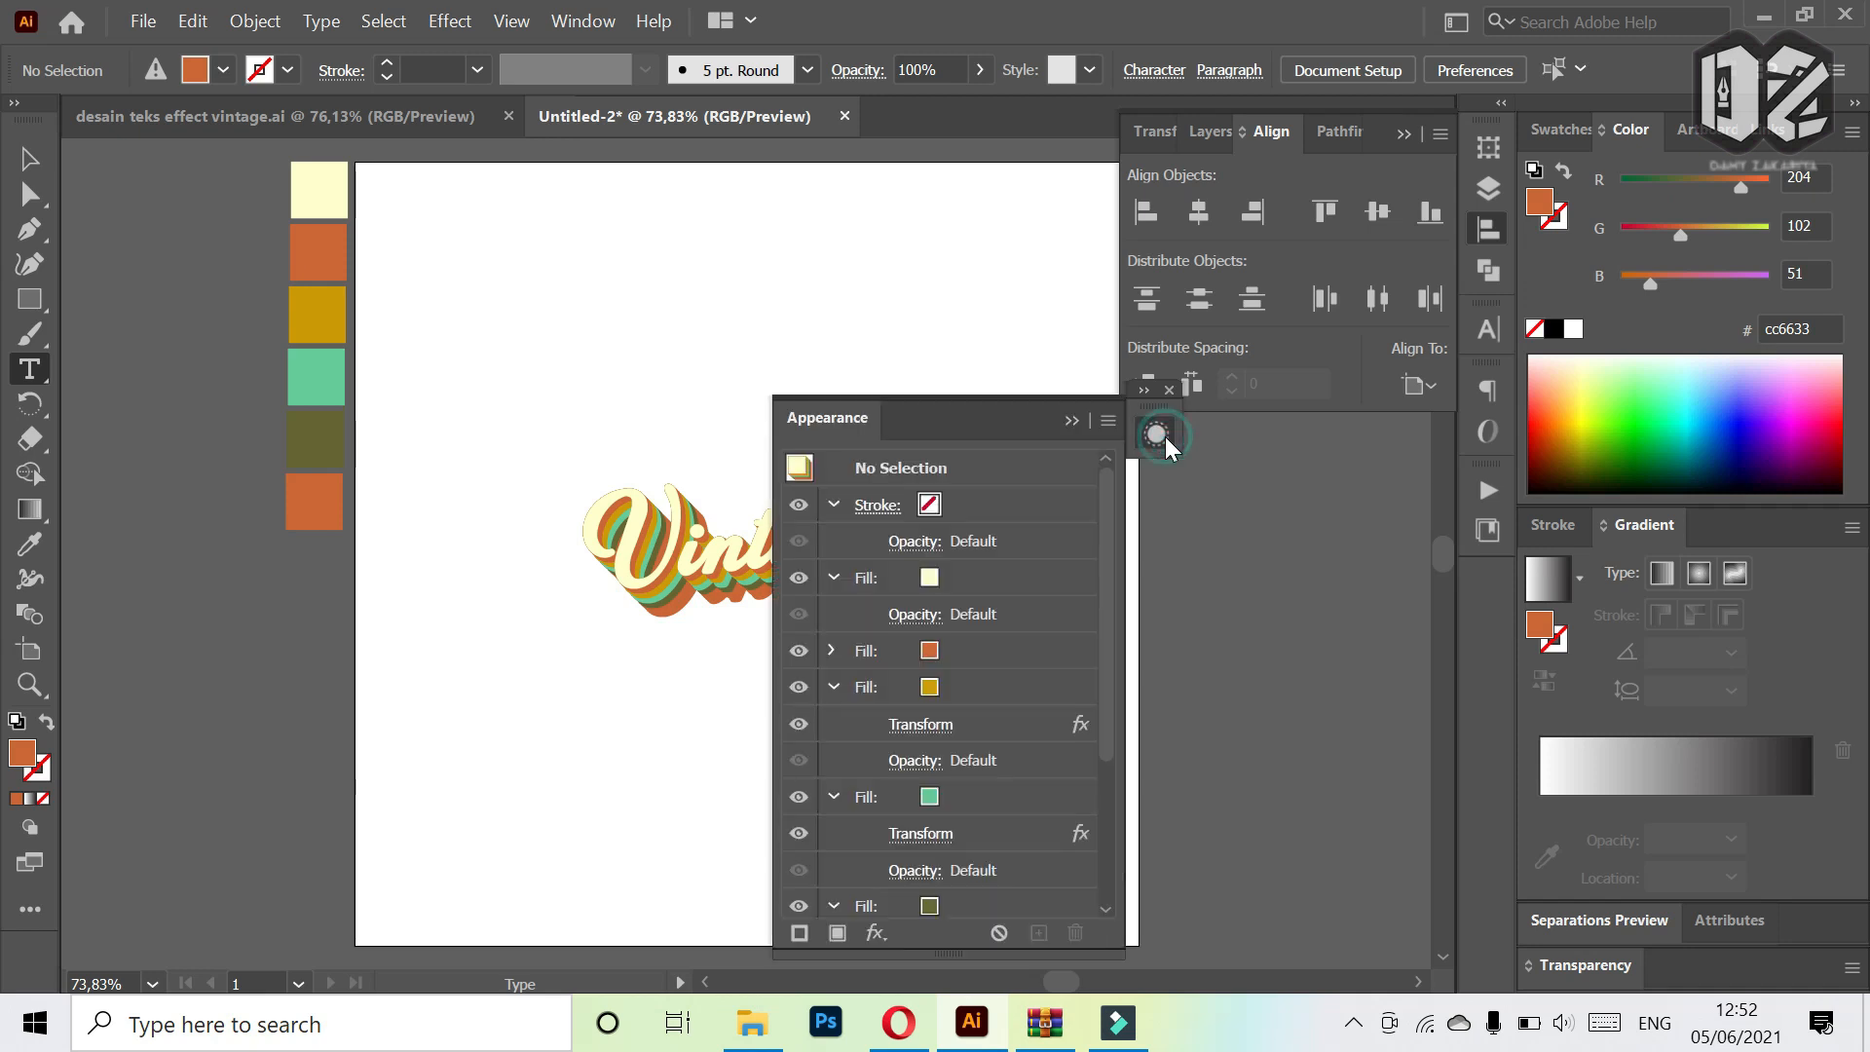
pyautogui.moveTo(862, 429); pyautogui.dragTo(1233, 358)
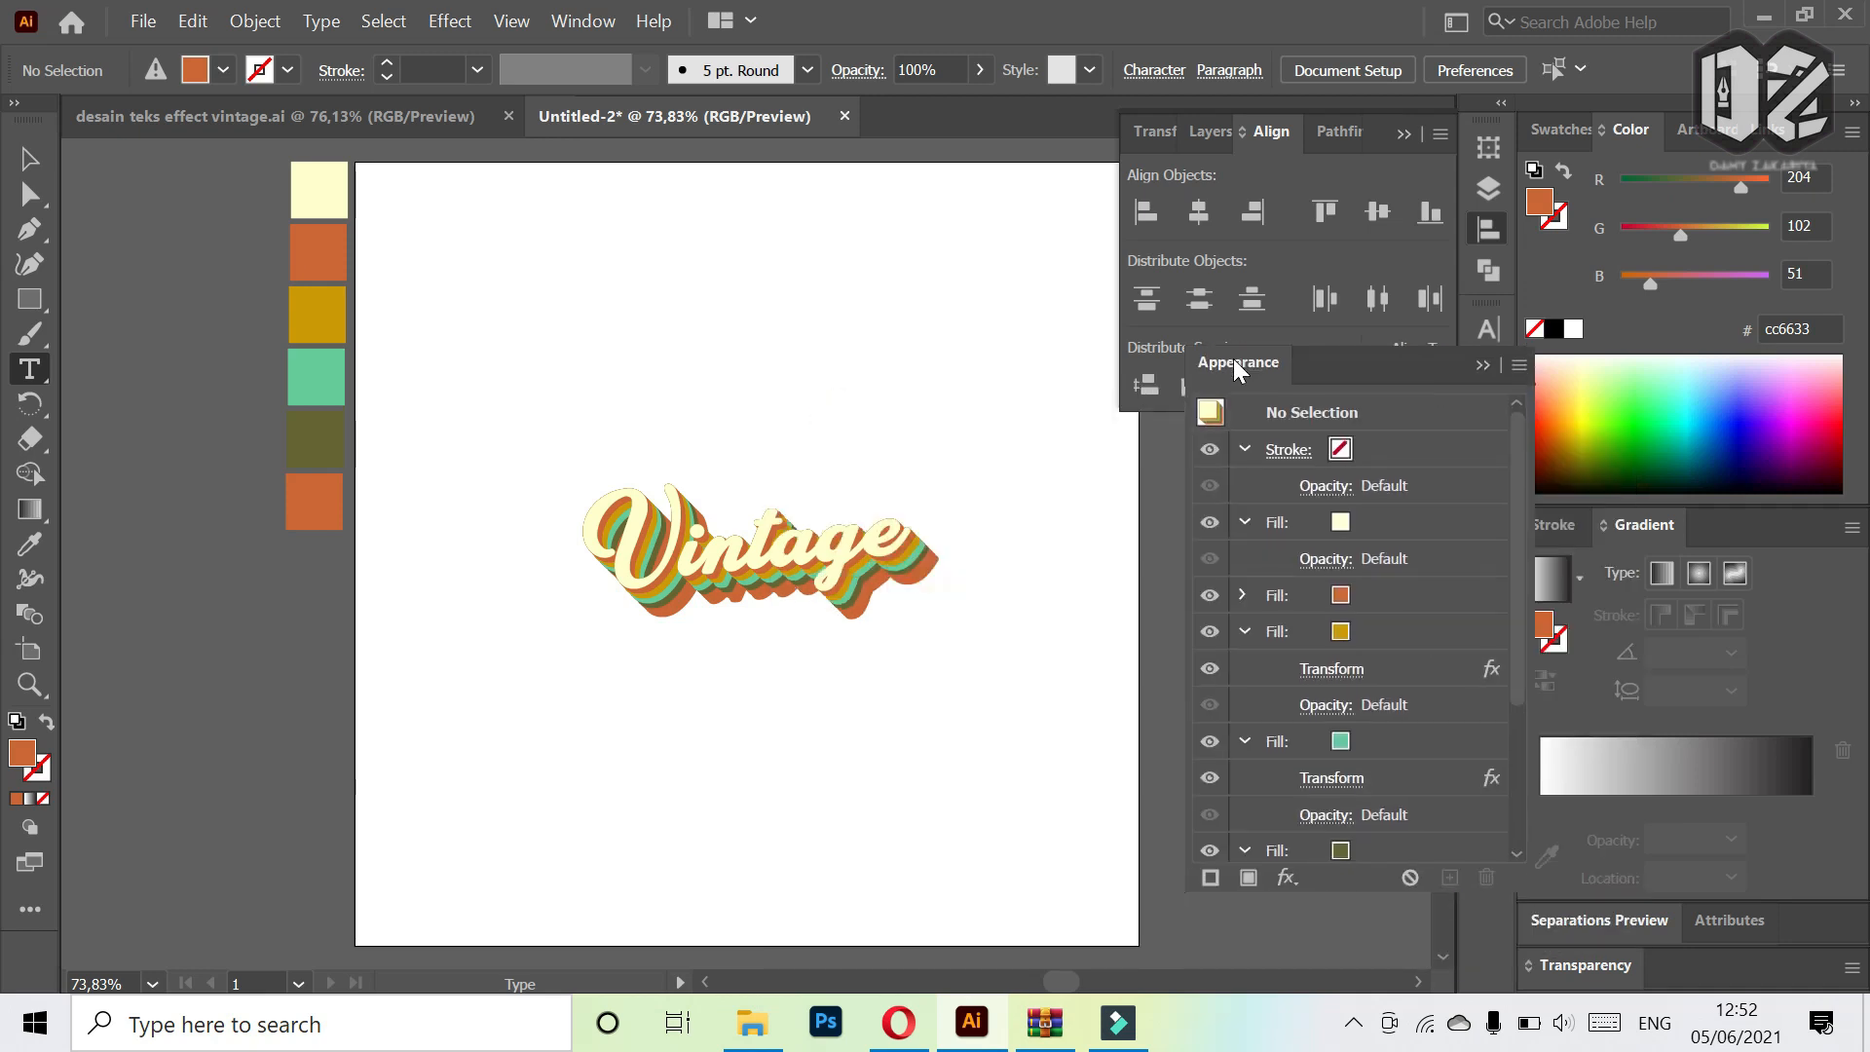
pyautogui.click(1310, 517)
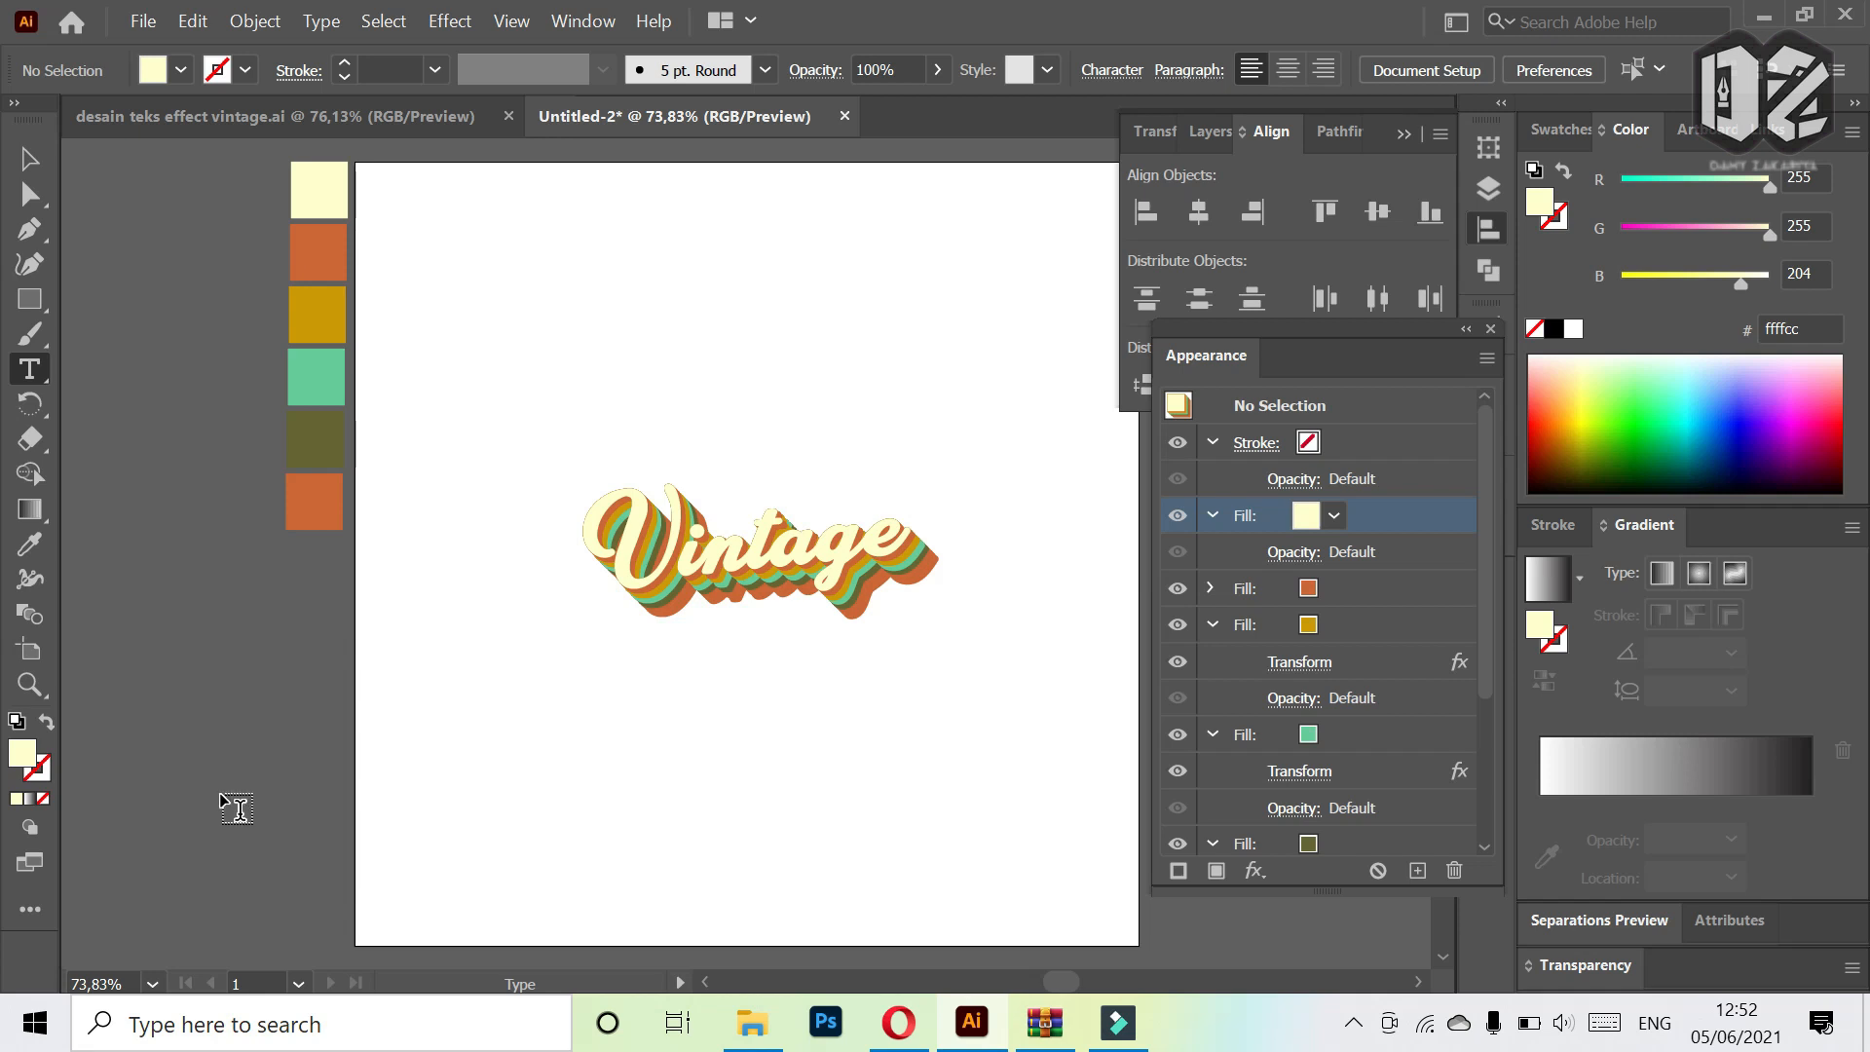
# - Switch to the Opera browser to view the image results for "color code vintage", and return to Illustrator
pyautogui.click(899, 1024)
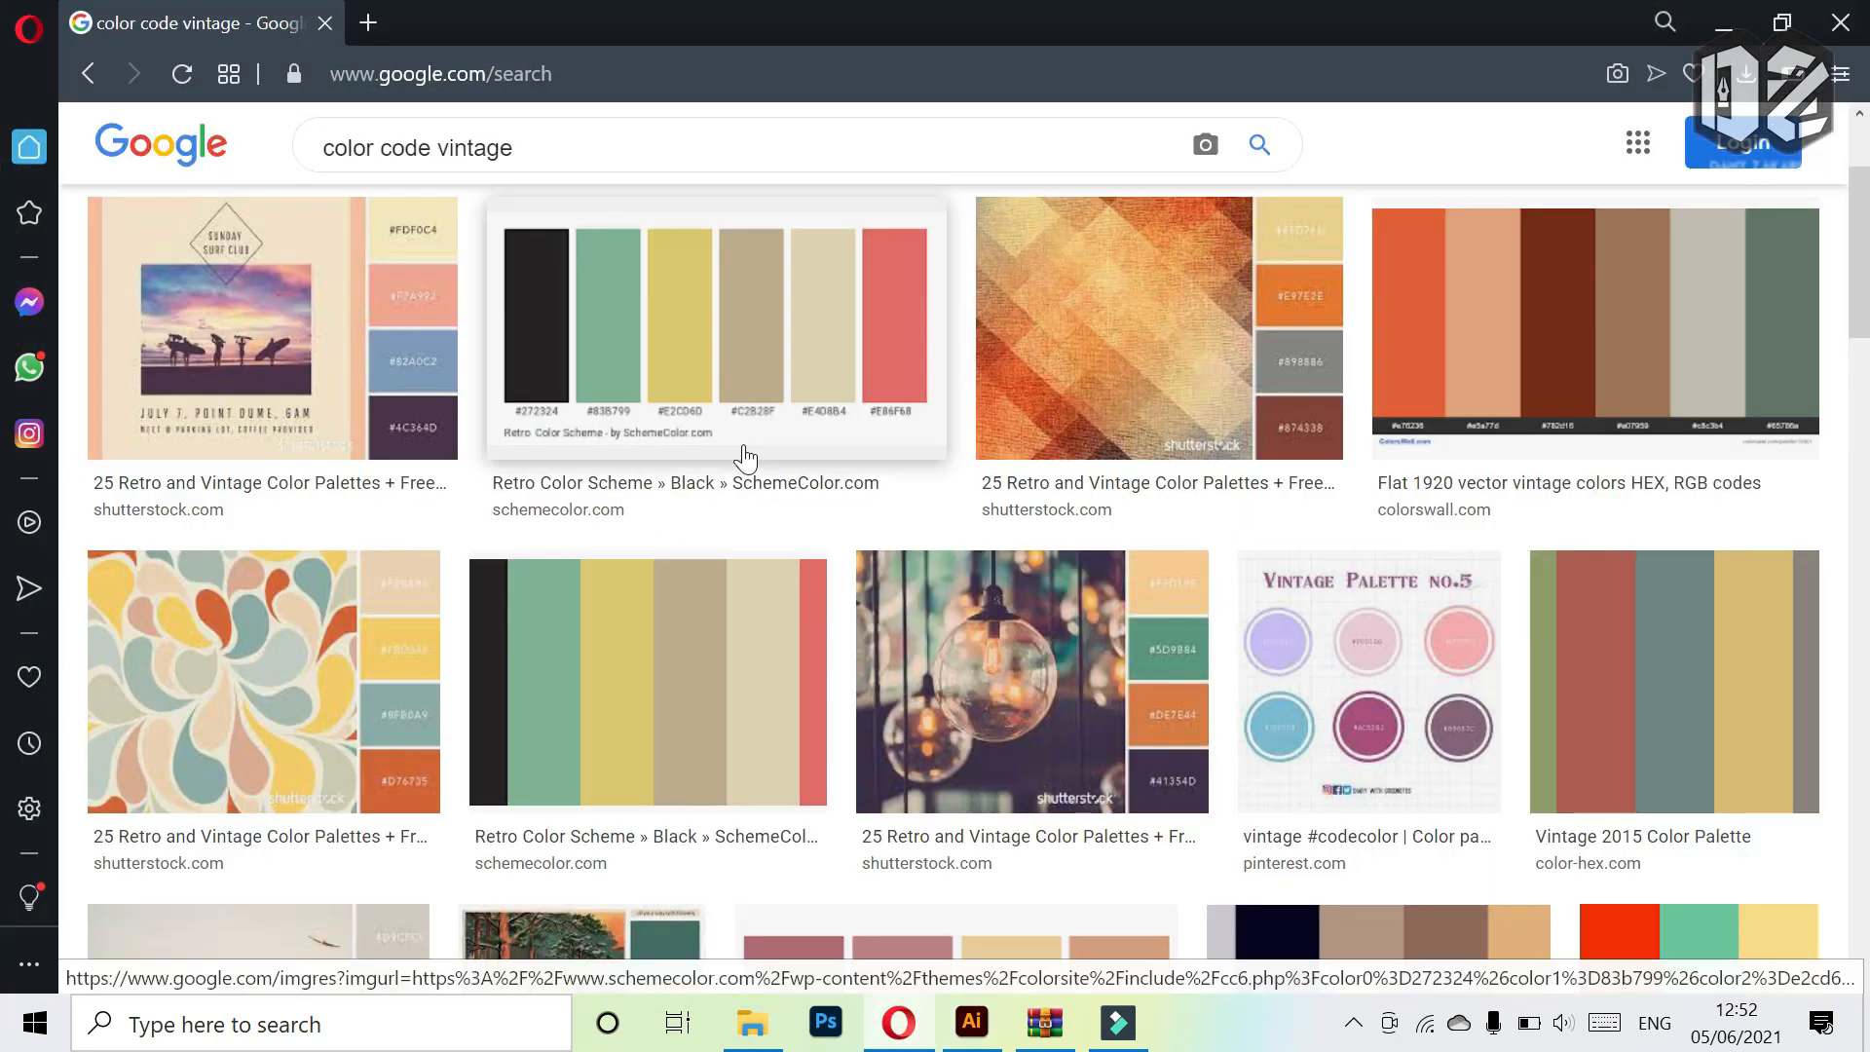
pyautogui.scroll(3, 743, 230)
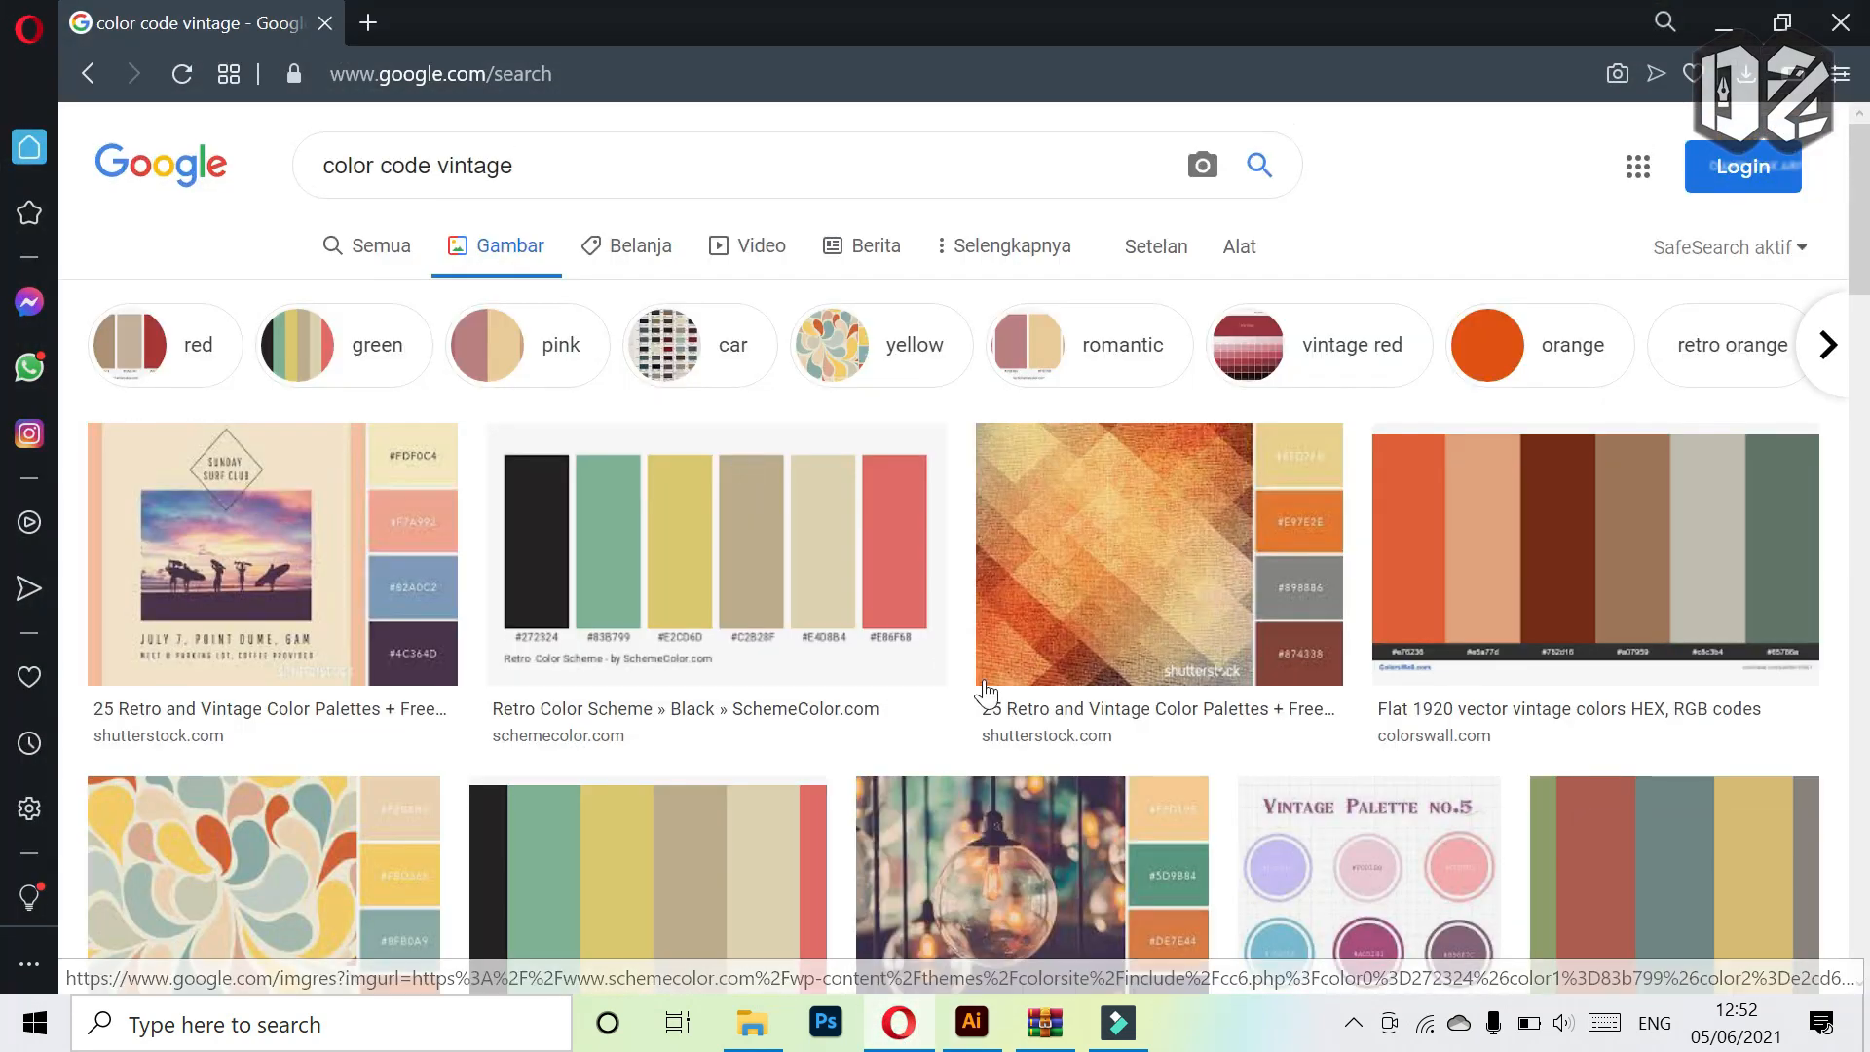
pyautogui.click(901, 1025)
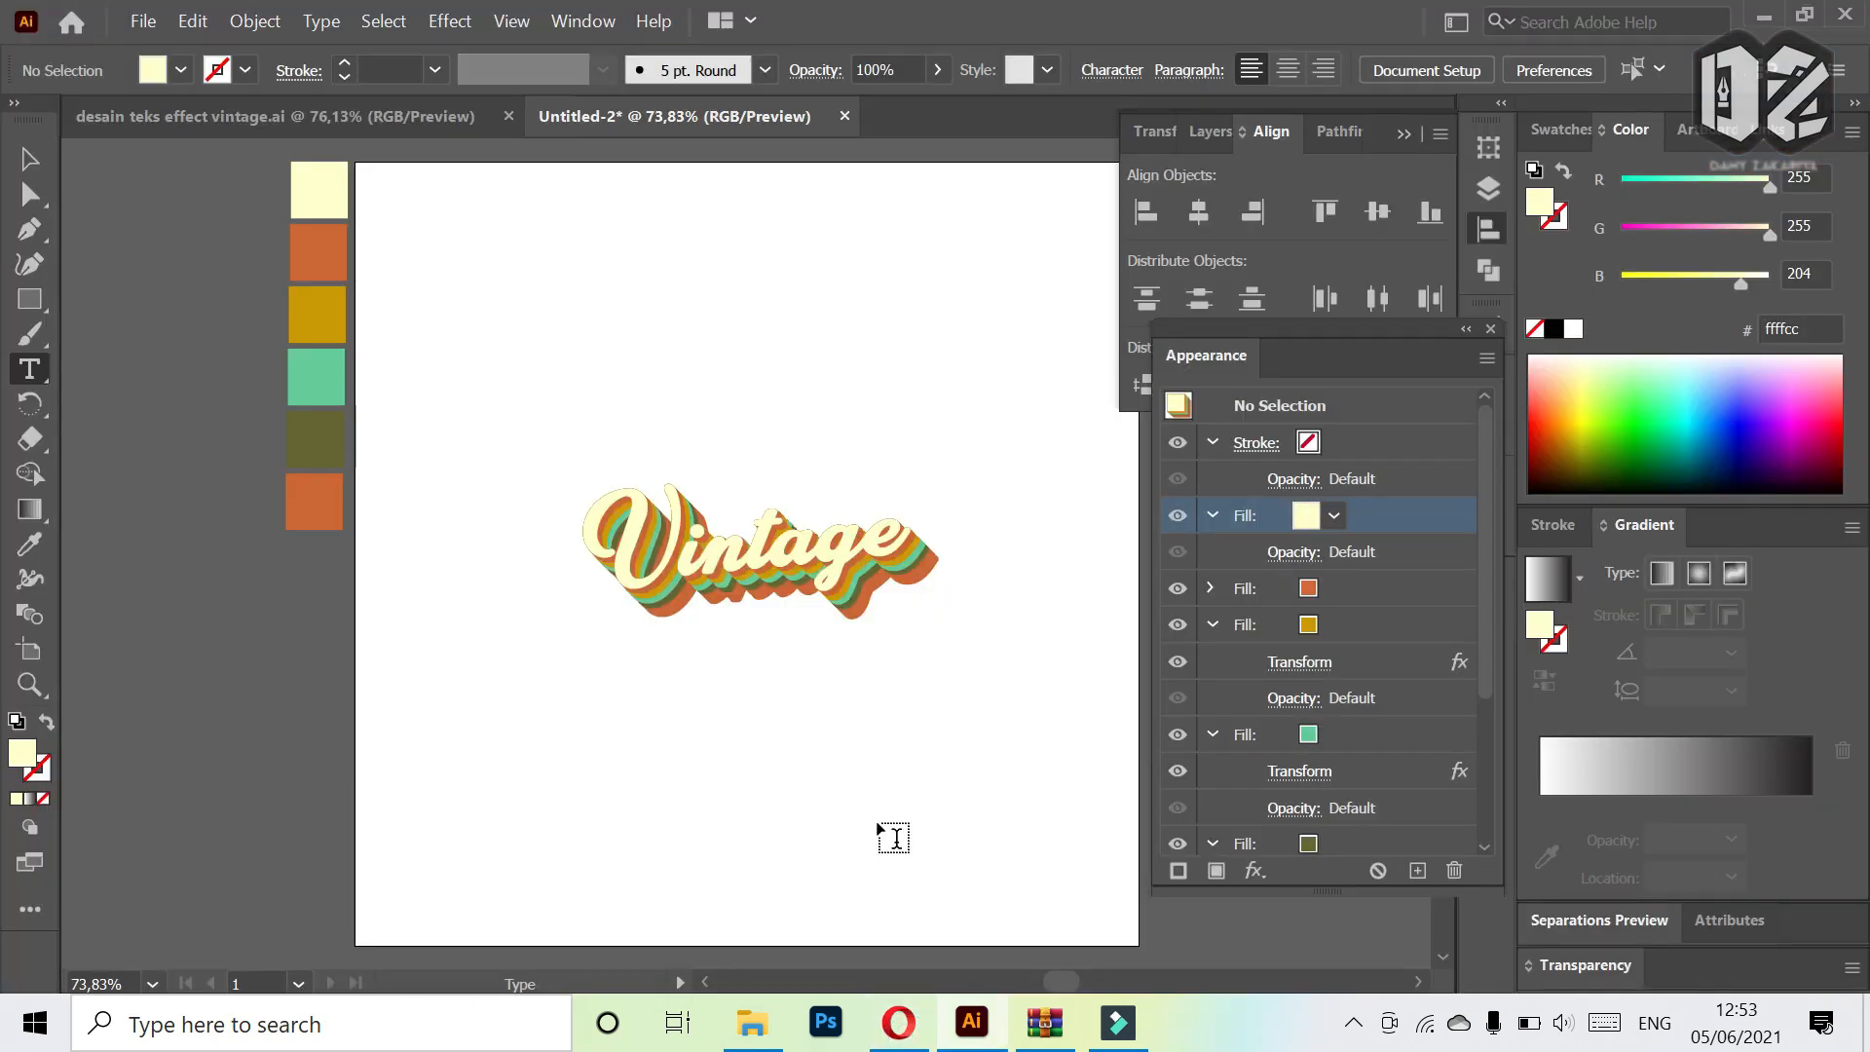